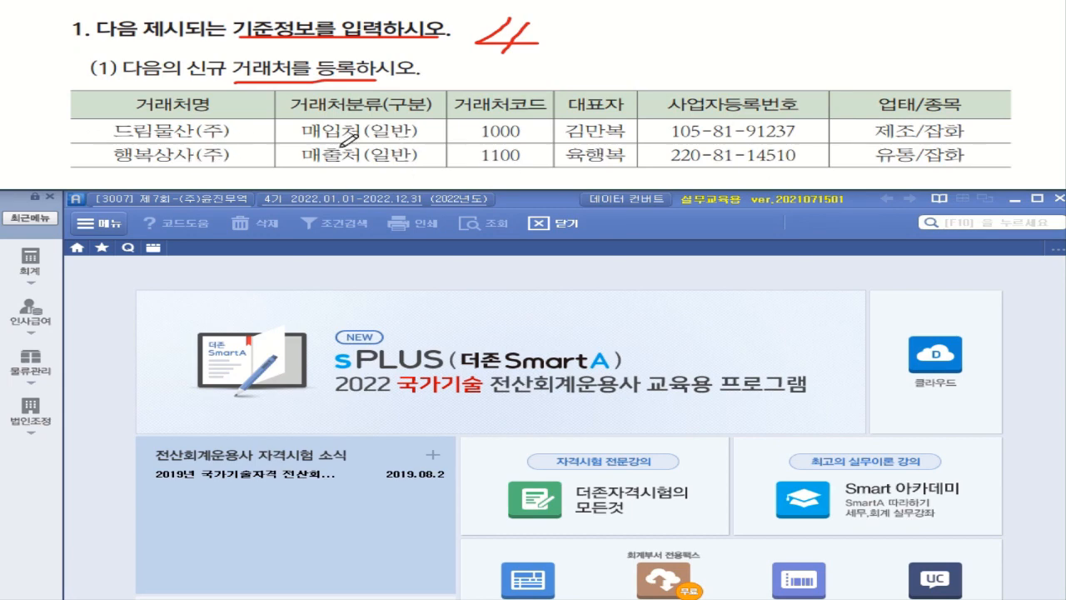
Log into company 3007 from the company login window.
{"action": "left_click_drag", "start_coordinate": [330, 131], "coordinate": [382, 171]}
{"action": "left_click", "coordinate": [317, 164]}
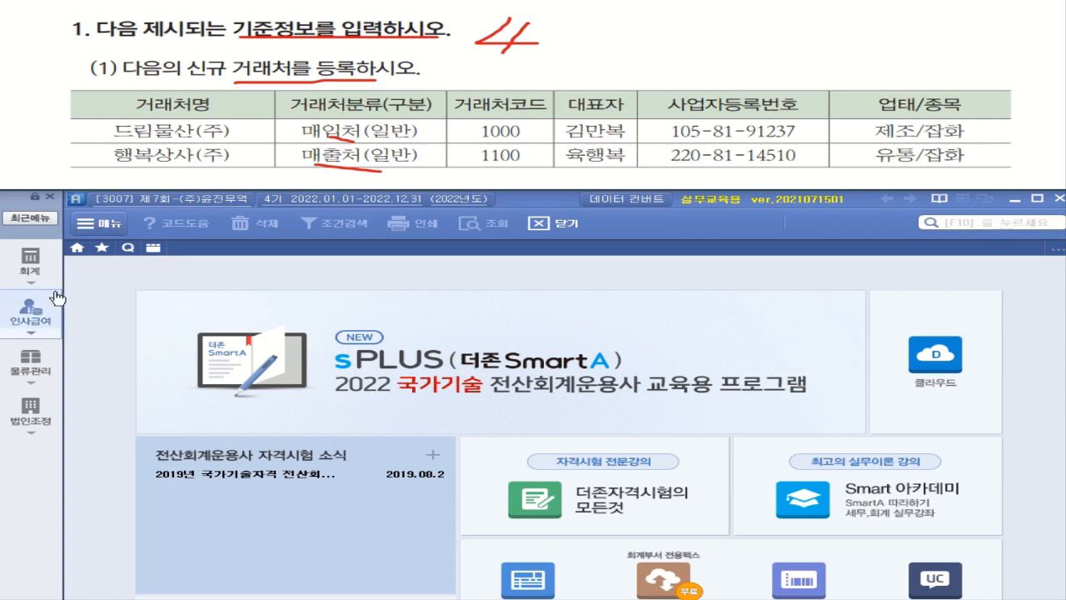
{"action": "left_click", "coordinate": [153, 200]}
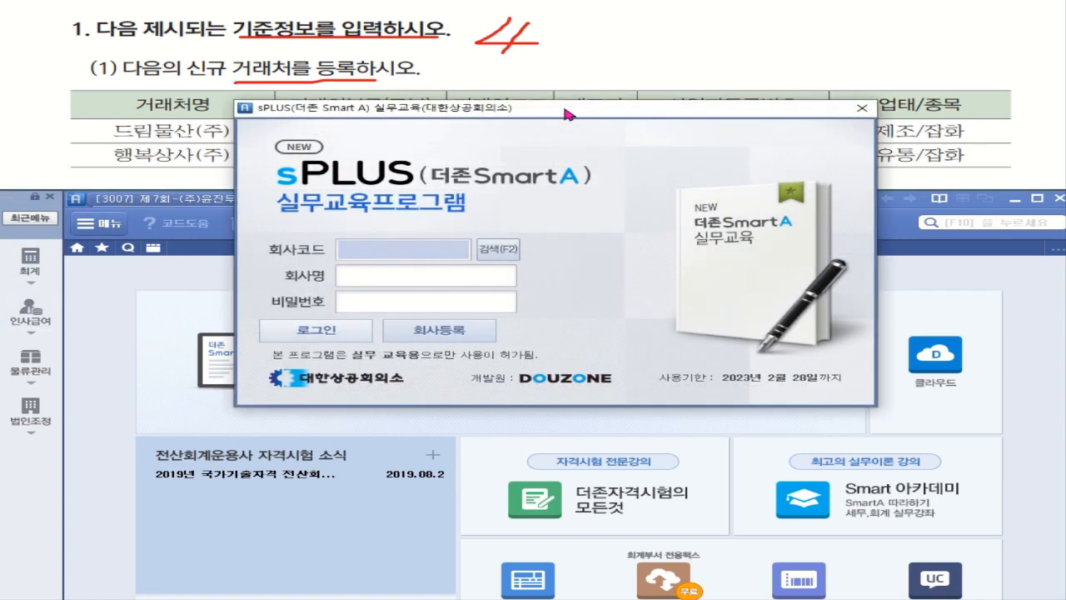
{"action": "left_click", "coordinate": [499, 250]}
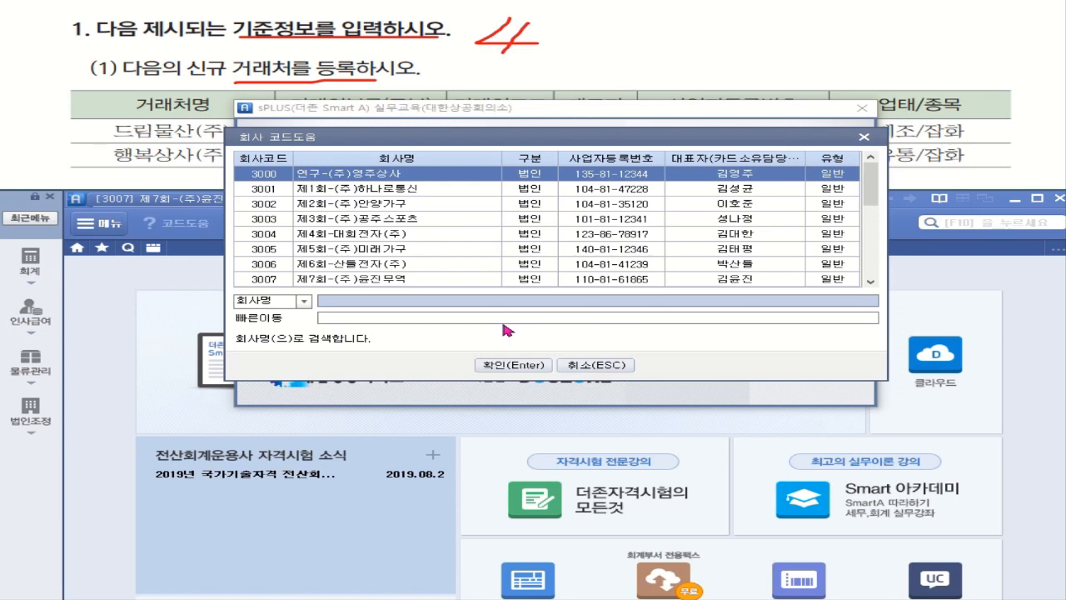
{"action": "left_click", "coordinate": [379, 281]}
{"action": "left_click", "coordinate": [496, 364]}
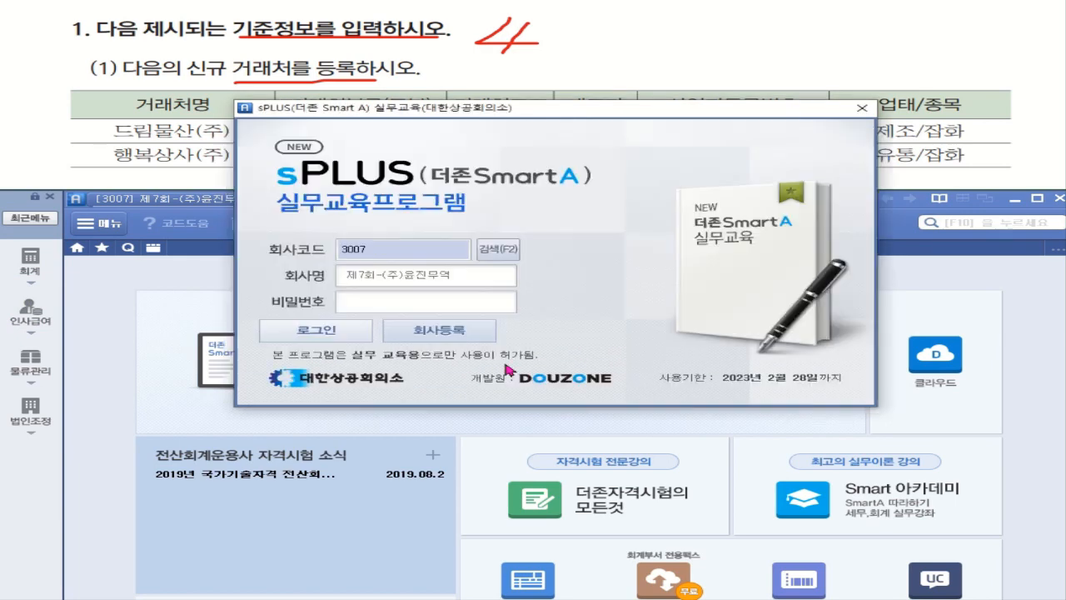
{"action": "left_click", "coordinate": [354, 337]}
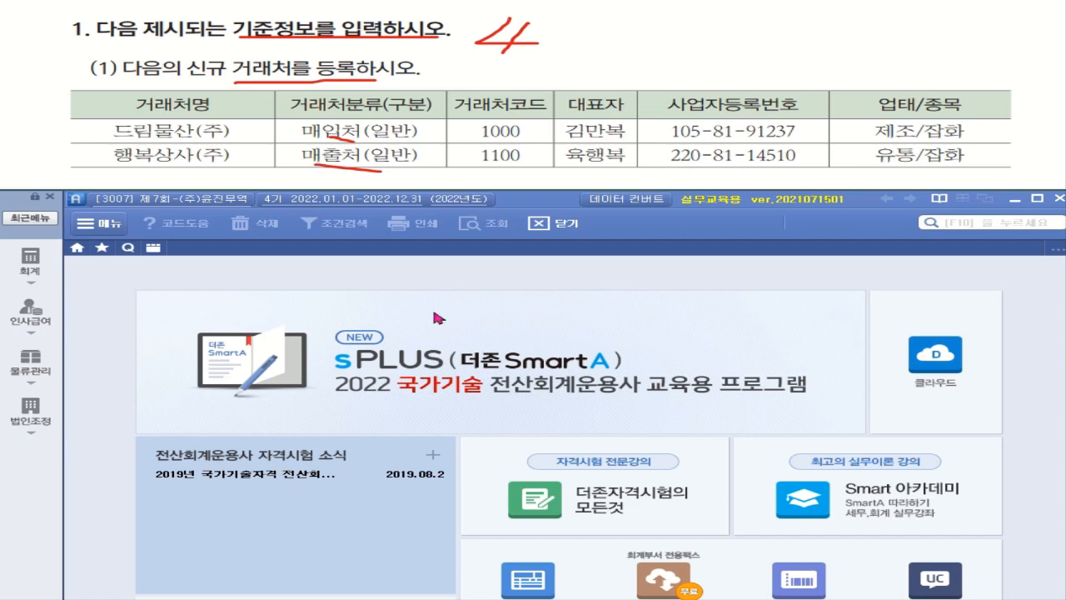
Open 거래처등록 by searching 거래처 in the 회계 menu.
{"action": "left_click", "coordinate": [30, 264]}
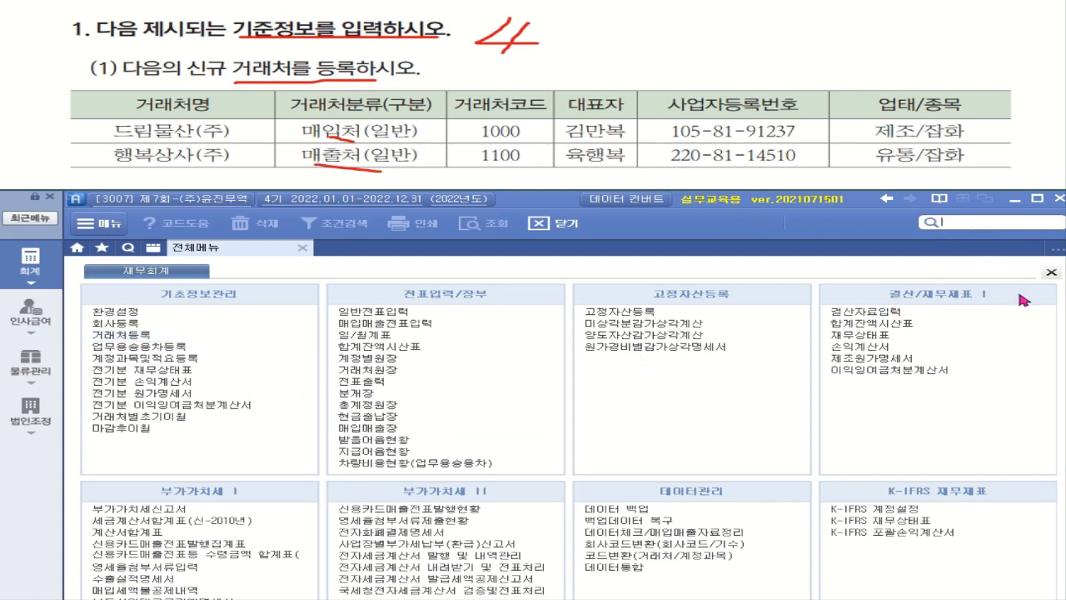
{"action": "type", "text": "거래처"}
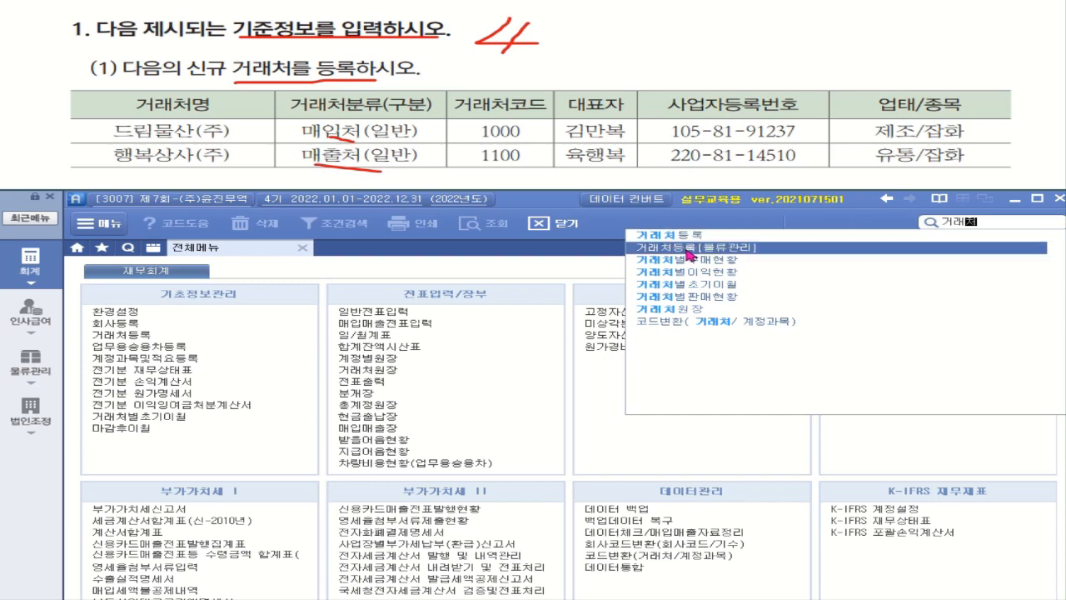
{"action": "left_click", "coordinate": [686, 248]}
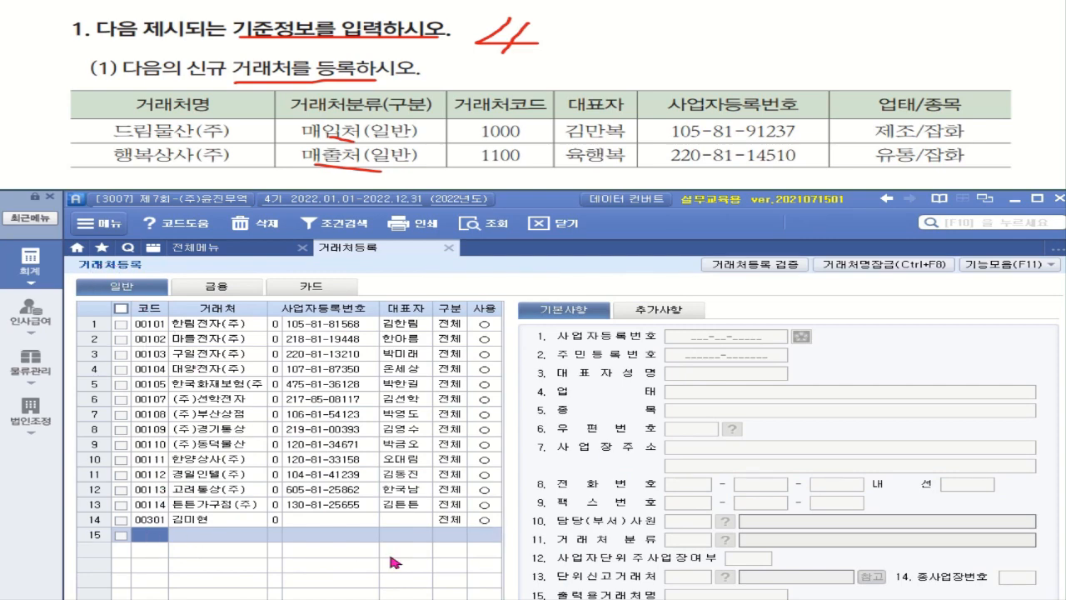
In row 15, enter client code 01000, name 드림물산(주) and its business registration number.
{"action": "type", "text": "1000"}
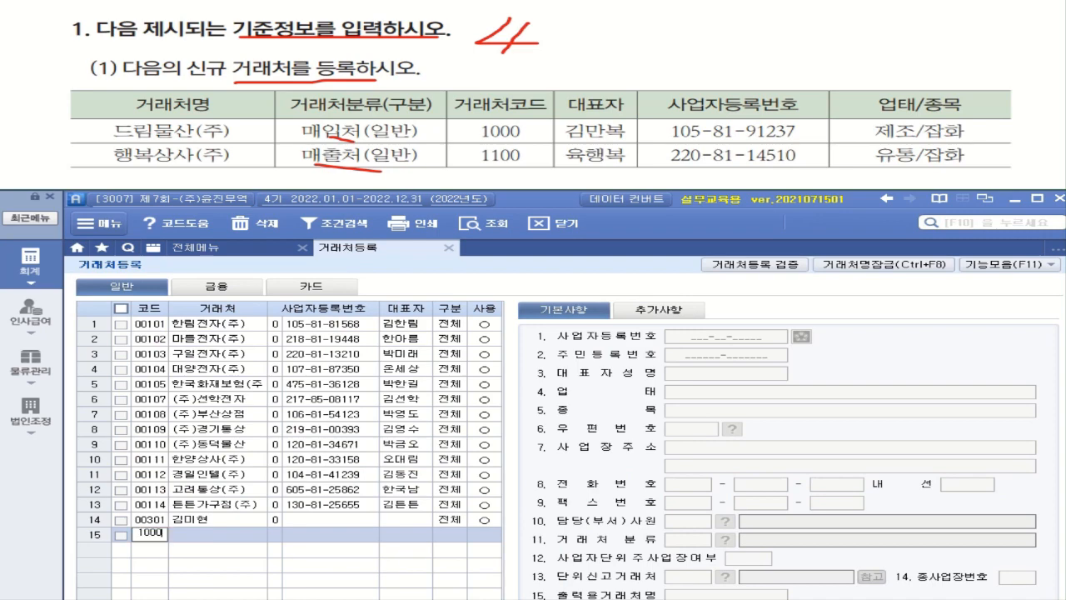
{"action": "key", "text": "Return"}
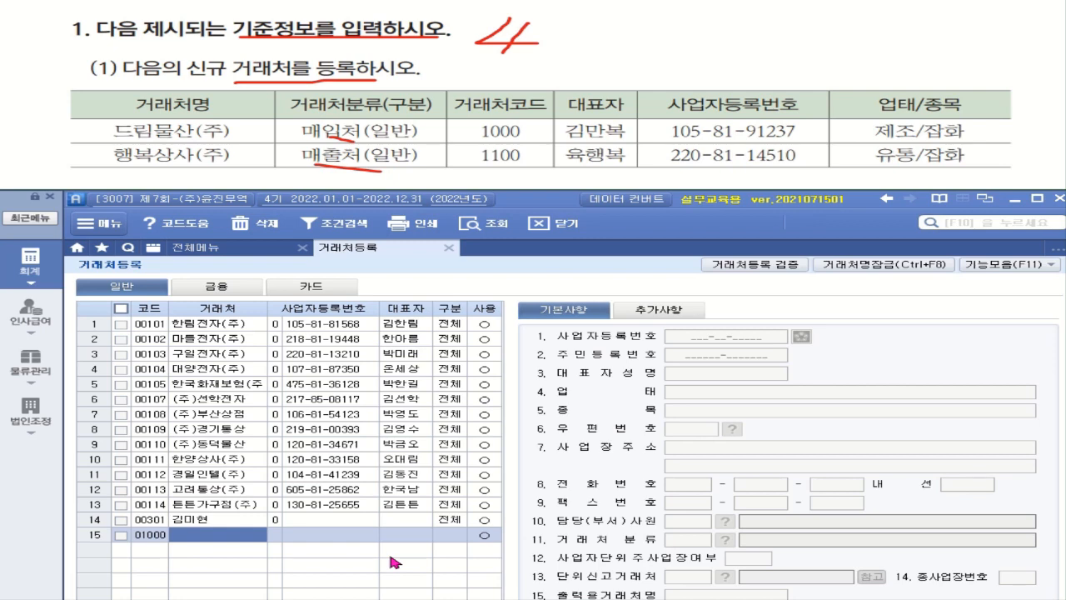
{"action": "type", "text": "드림"}
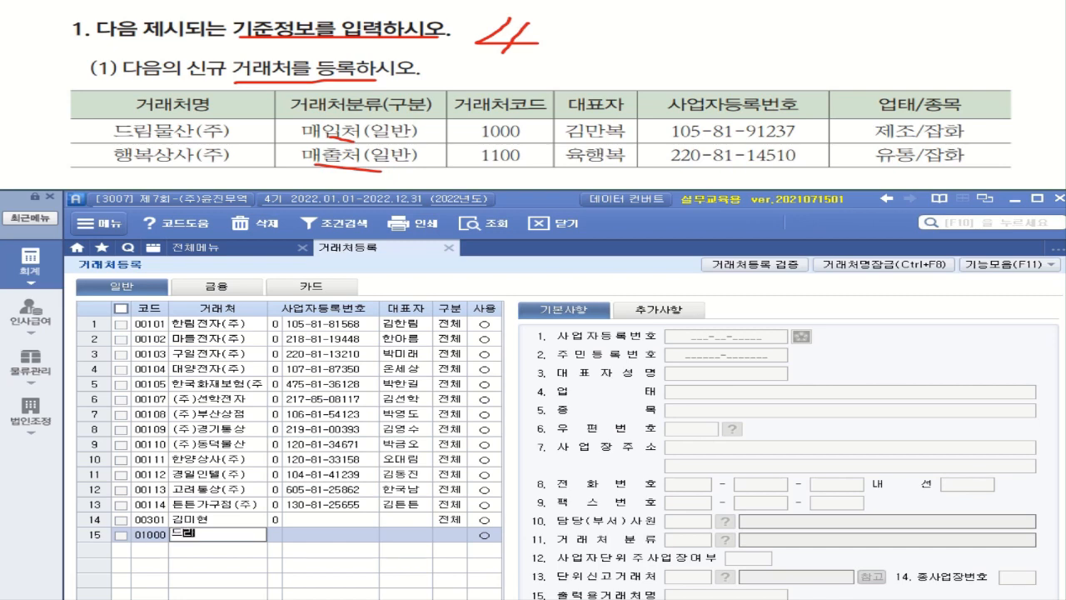
{"action": "type", "text": "물산(주)"}
{"action": "key", "text": "Return"}
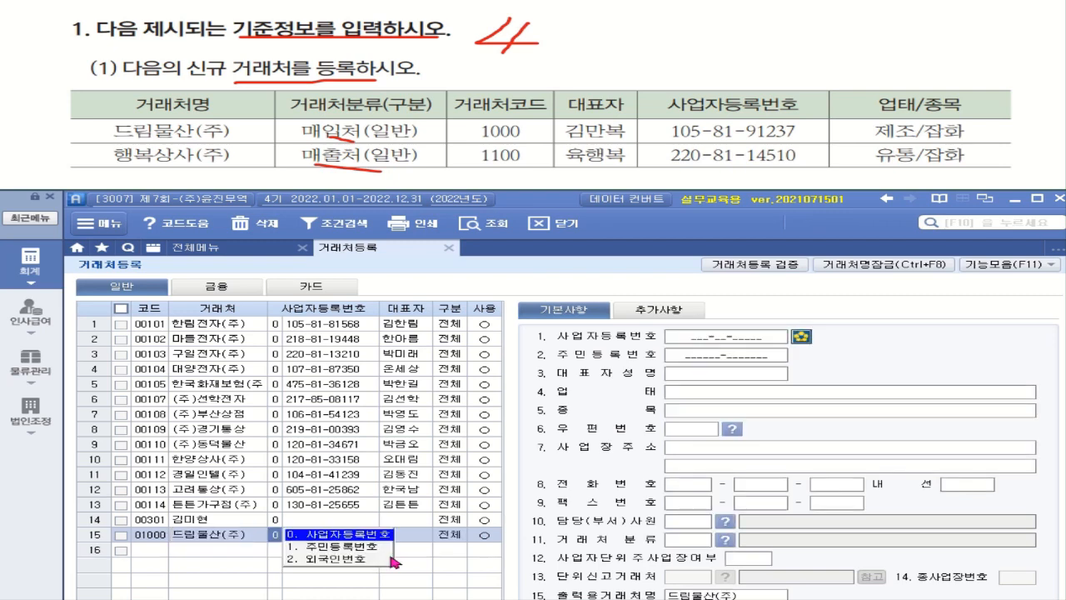
{"action": "key", "text": "Return"}
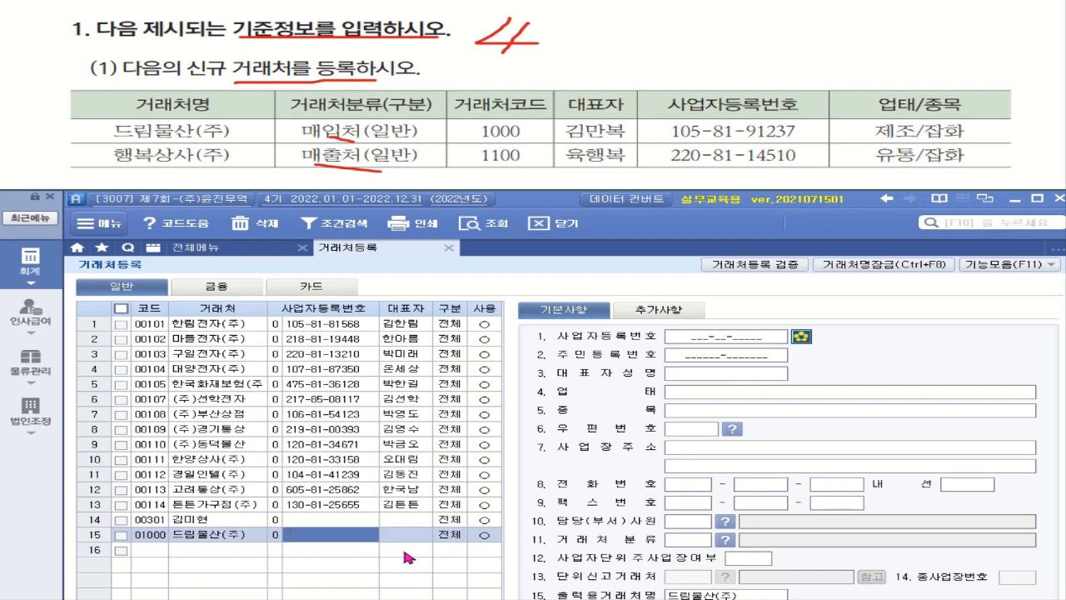
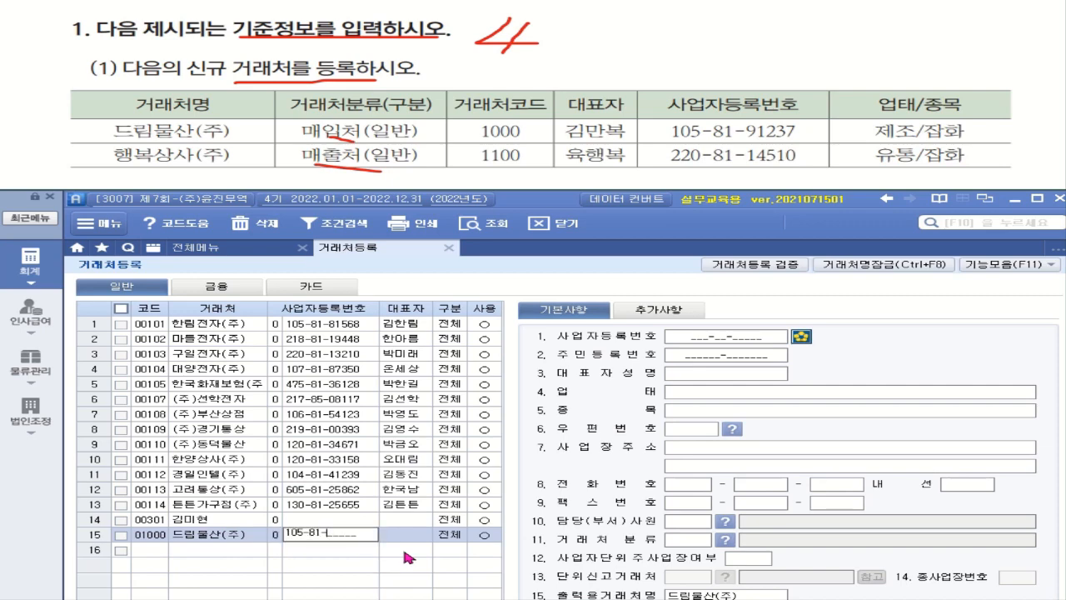
{"action": "key", "text": "Return"}
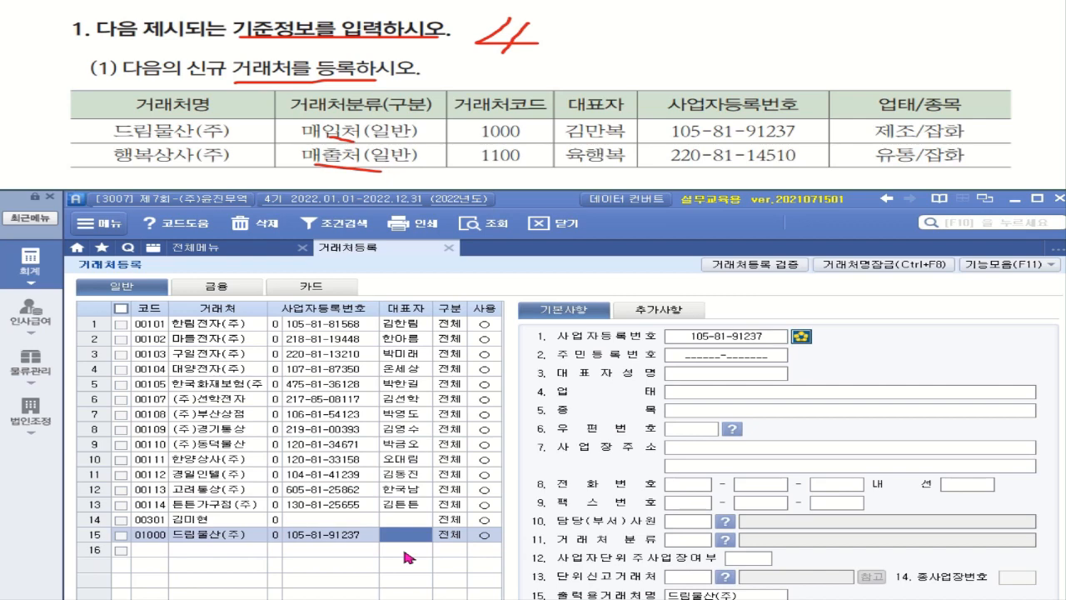
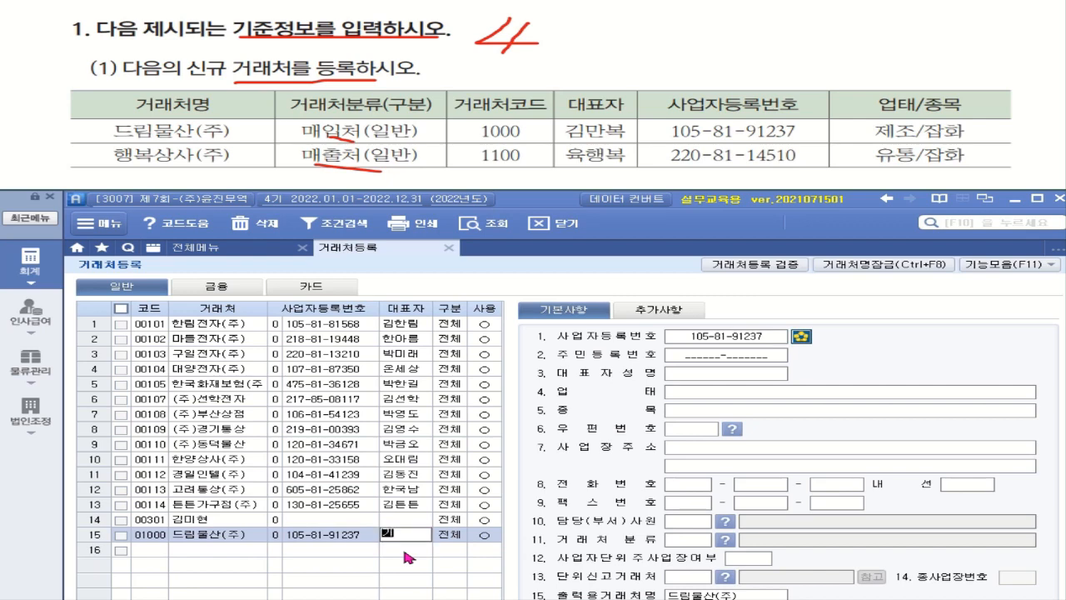
Enter the representative's name and classify 드림물산(주) as 2.매입.
{"action": "key", "text": "Return"}
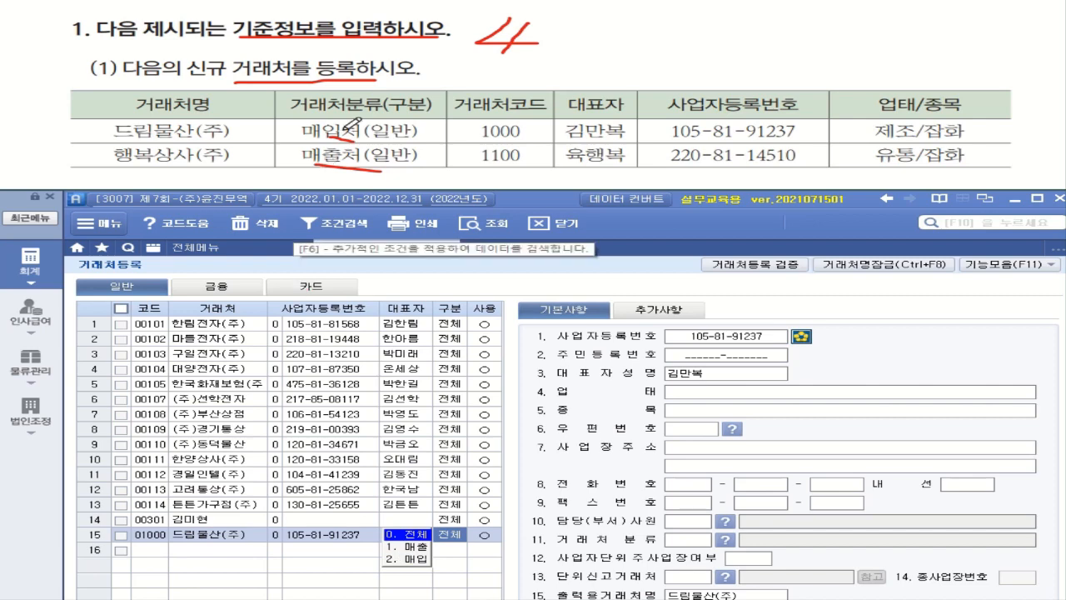
{"action": "left_click", "coordinate": [414, 568]}
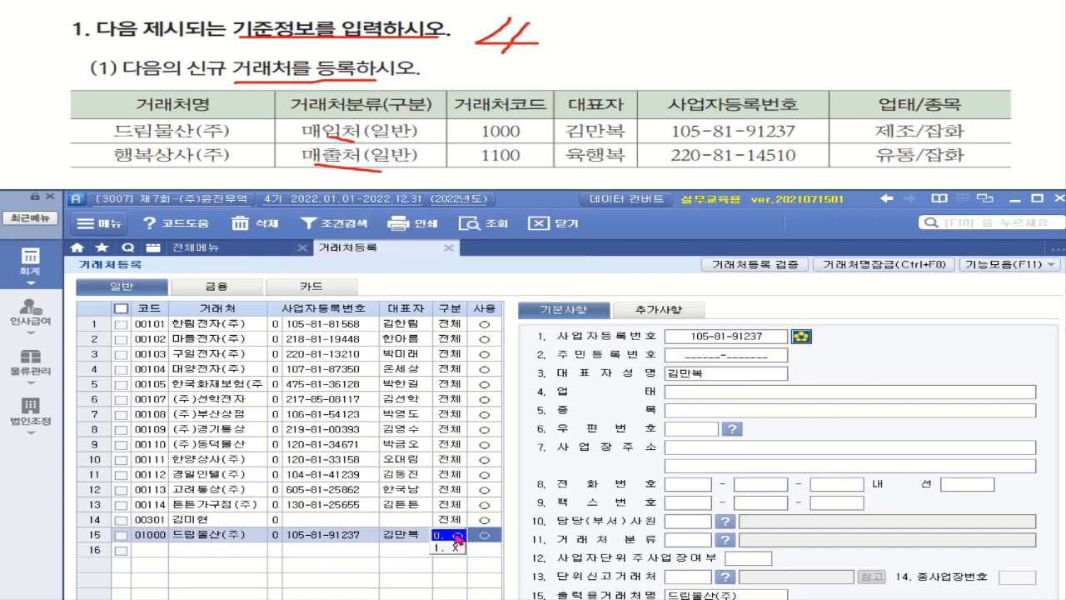
{"action": "left_click", "coordinate": [457, 539]}
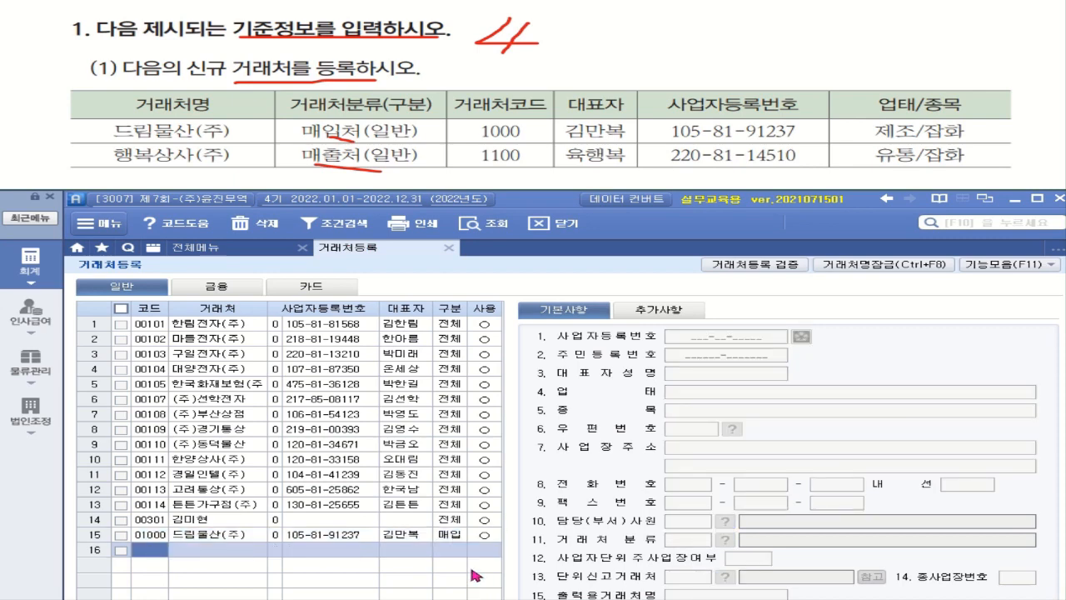
{"action": "left_click", "coordinate": [464, 536]}
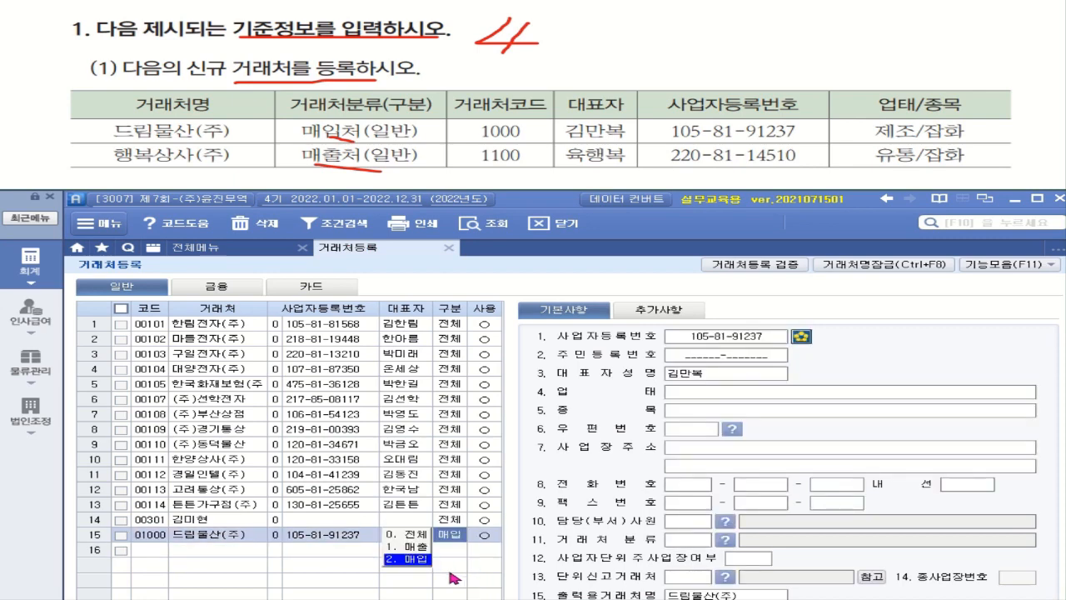
{"action": "left_click", "coordinate": [253, 537]}
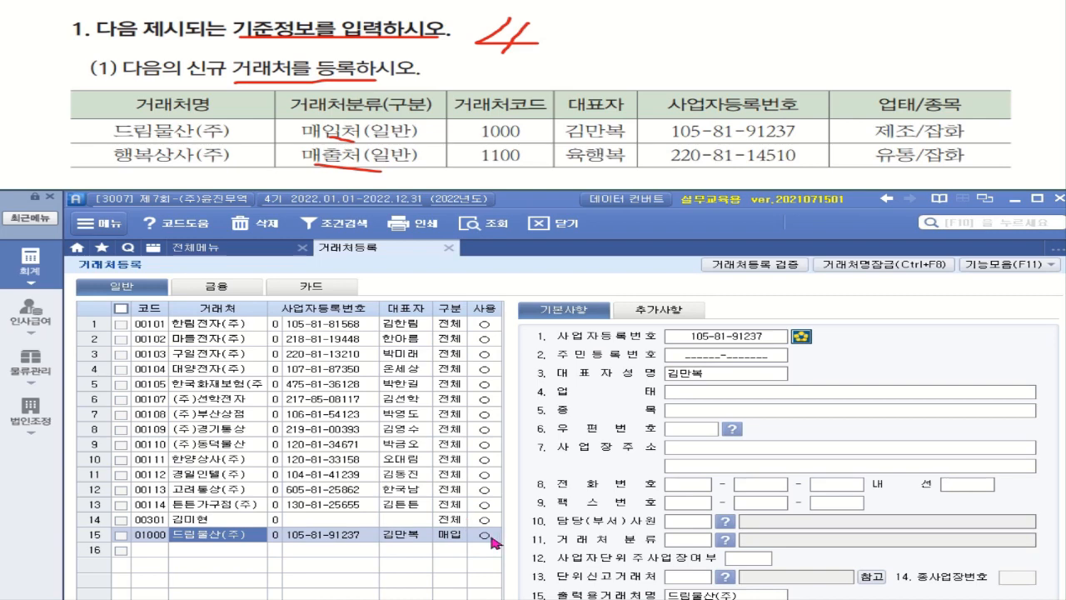
Fill in 업태 제조 and 종목 잡화 for 드림물산(주).
{"action": "left_click", "coordinate": [735, 397]}
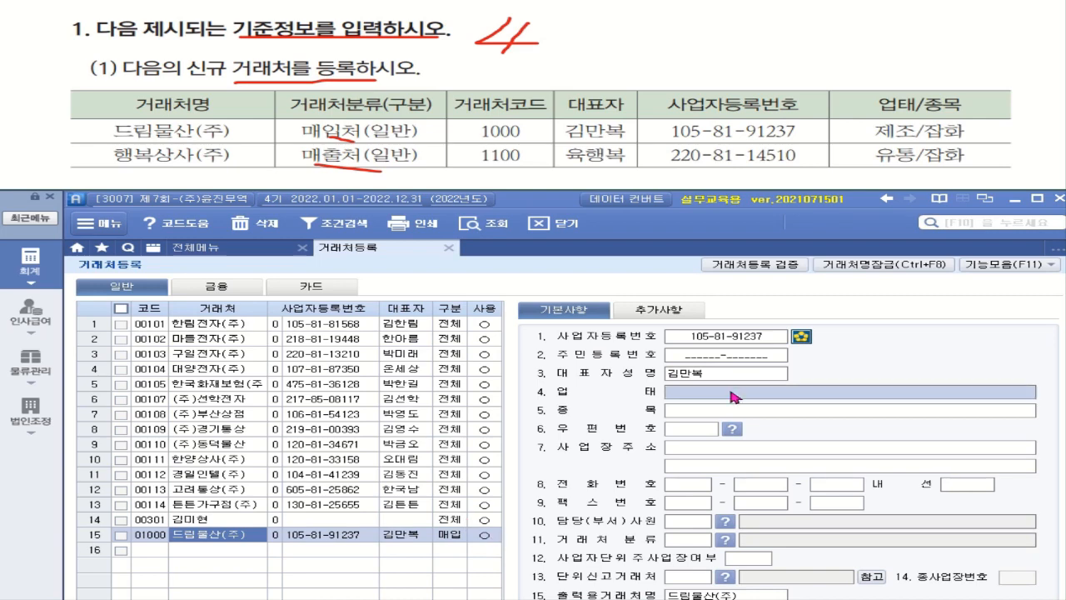
{"action": "type", "text": "제조"}
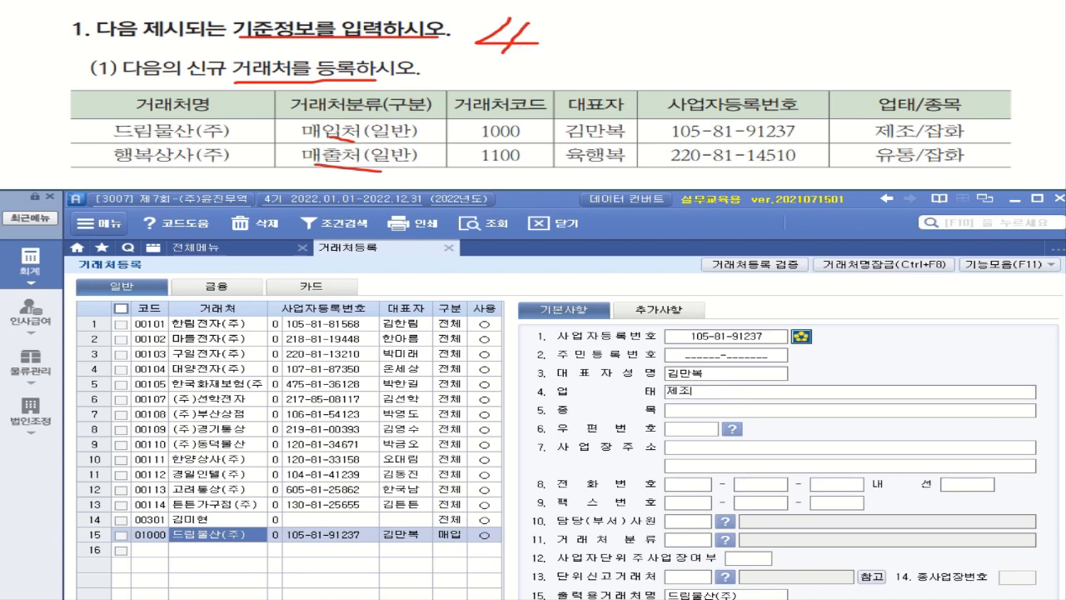
{"action": "key", "text": "Return"}
{"action": "type", "text": "잡화"}
{"action": "key", "text": "Return"}
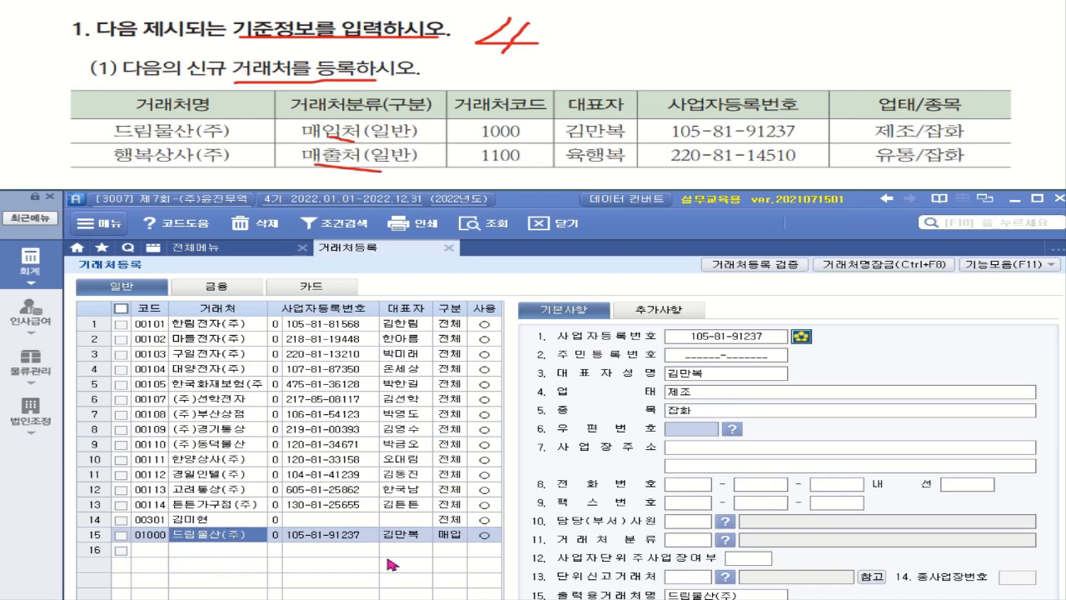
{"action": "left_click", "coordinate": [160, 553]}
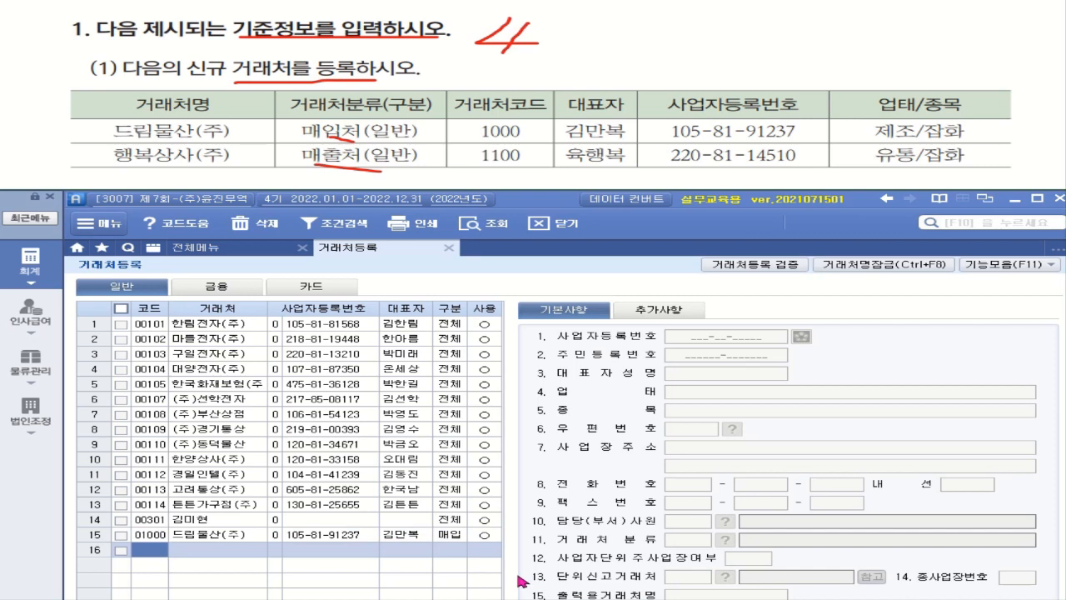
In row 16, enter client code 01100, name 행복상사(주) and its business registration number.
{"action": "type", "text": "100"}
{"action": "key", "text": "Return"}
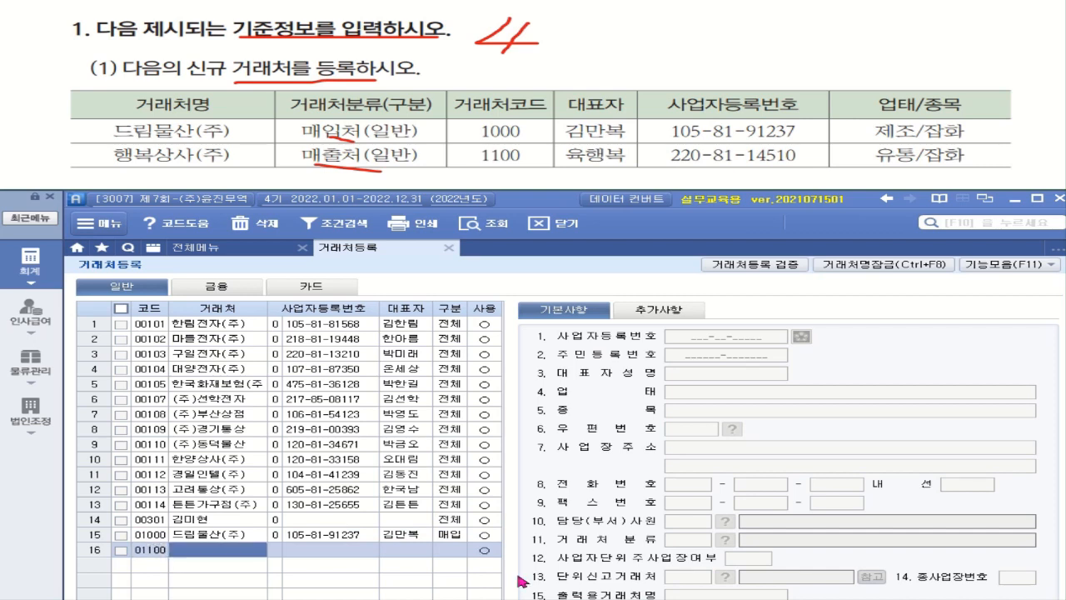
{"action": "type", "text": "해"}
{"action": "type", "text": "행ㅂㅎ"}
{"action": "type", "text": "ㄱ상사"}
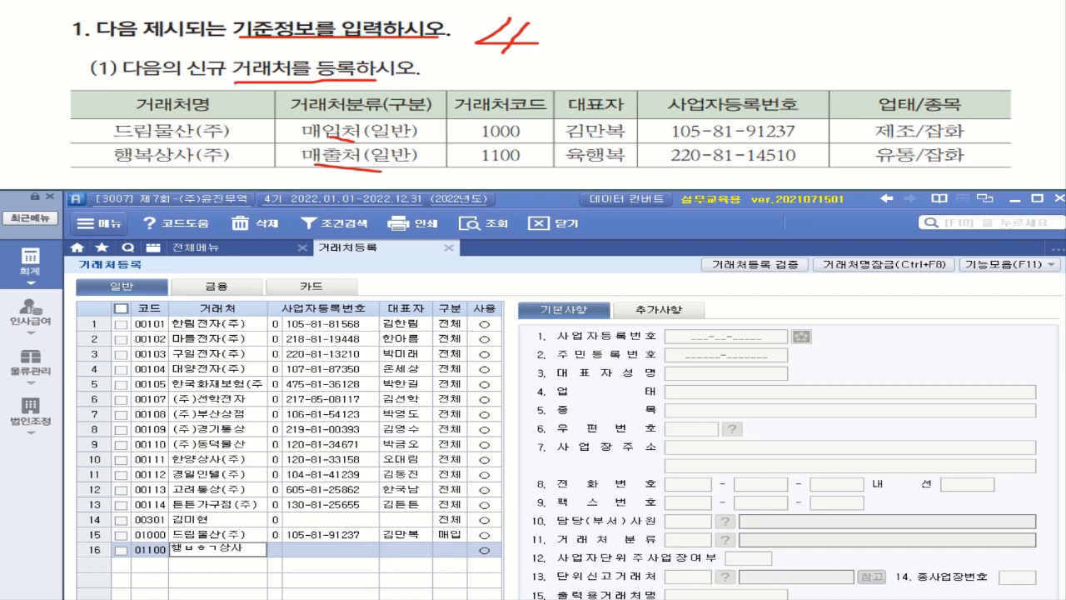
{"action": "key", "text": "BackSpace"}
{"action": "key", "text": "BackSpace"}
{"action": "key", "text": "BackSpace"}
{"action": "key", "text": "BackSpace"}
{"action": "key", "text": "BackSpace"}
{"action": "type", "text": "복상사(주"}
{"action": "key", "text": "Return"}
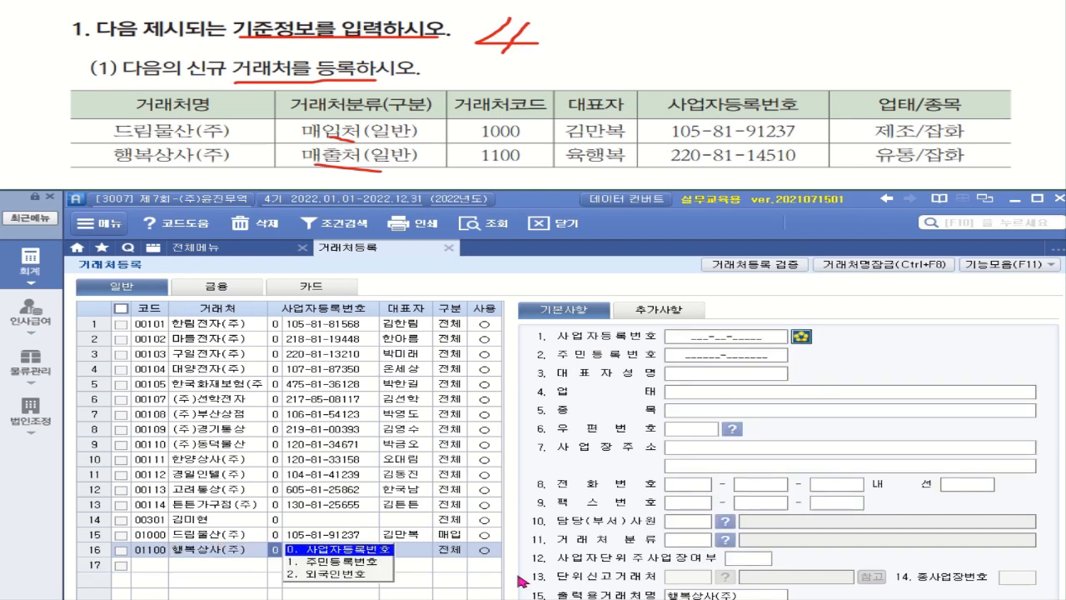
{"action": "key", "text": "Return"}
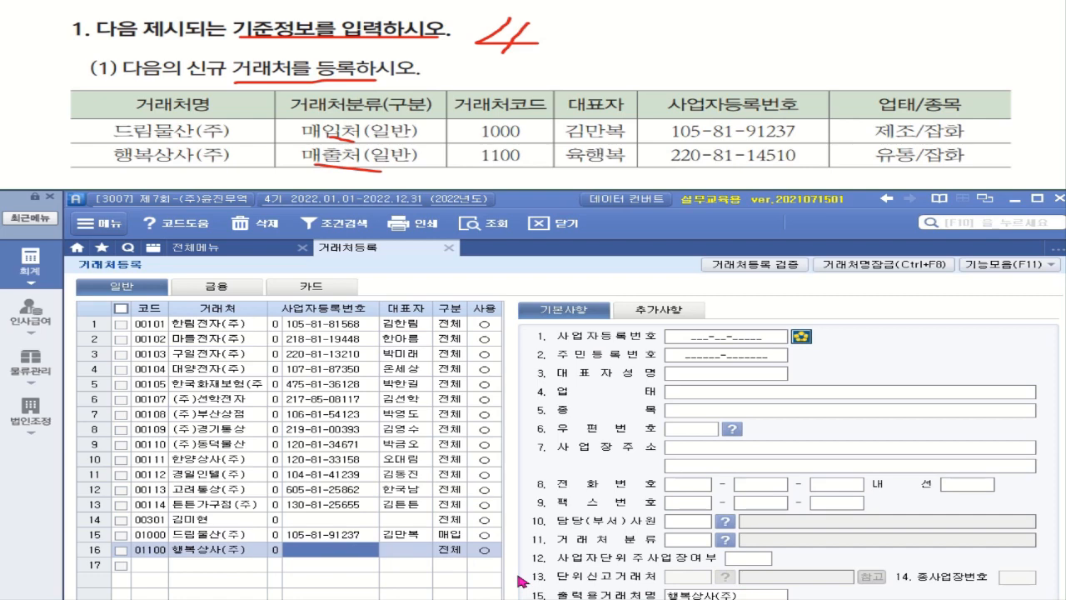
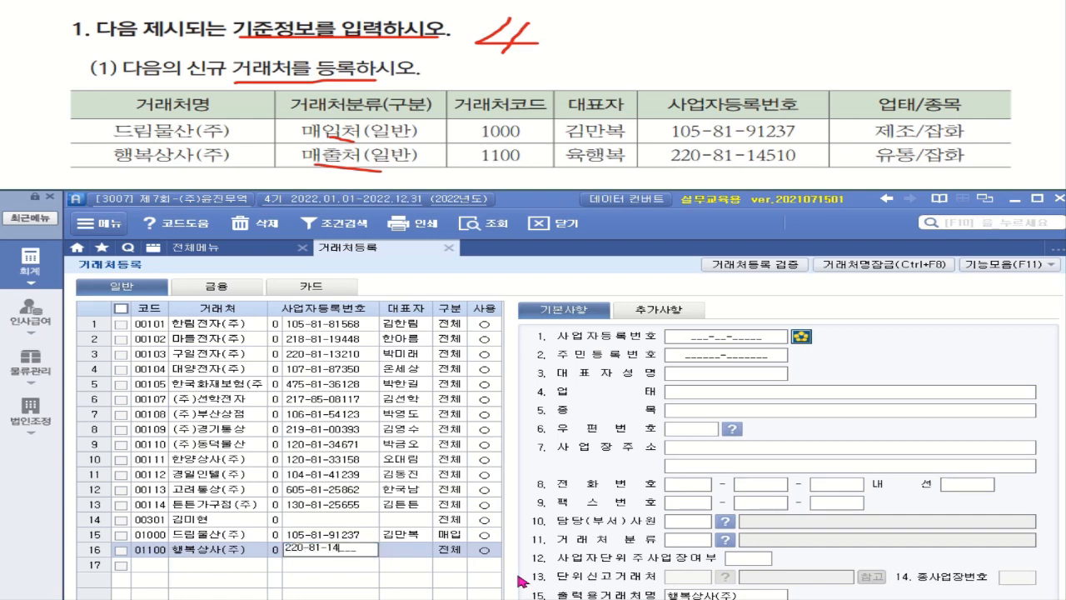
{"action": "key", "text": "Return"}
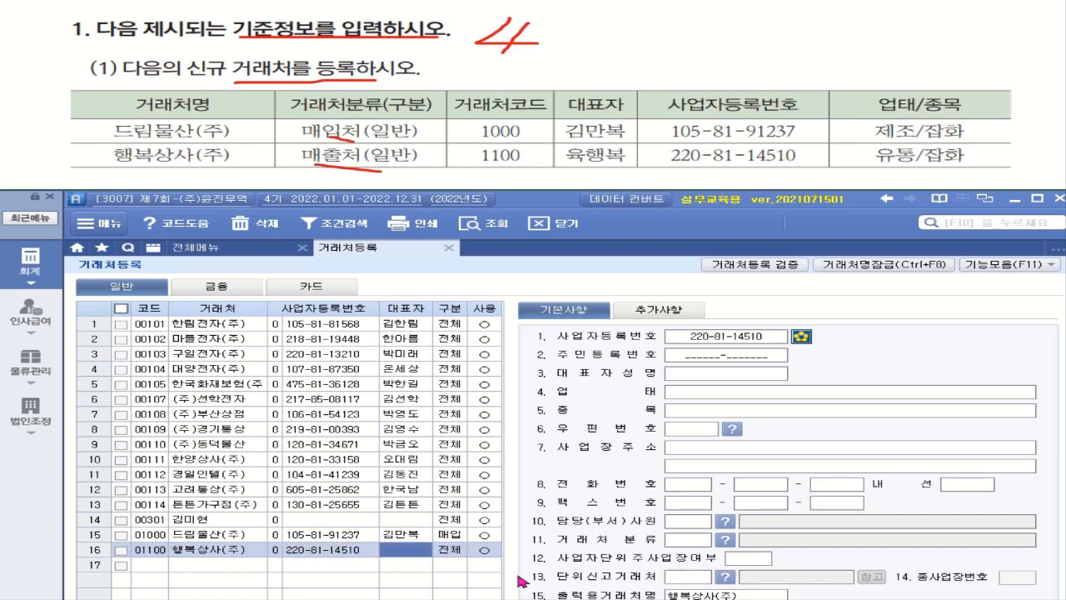
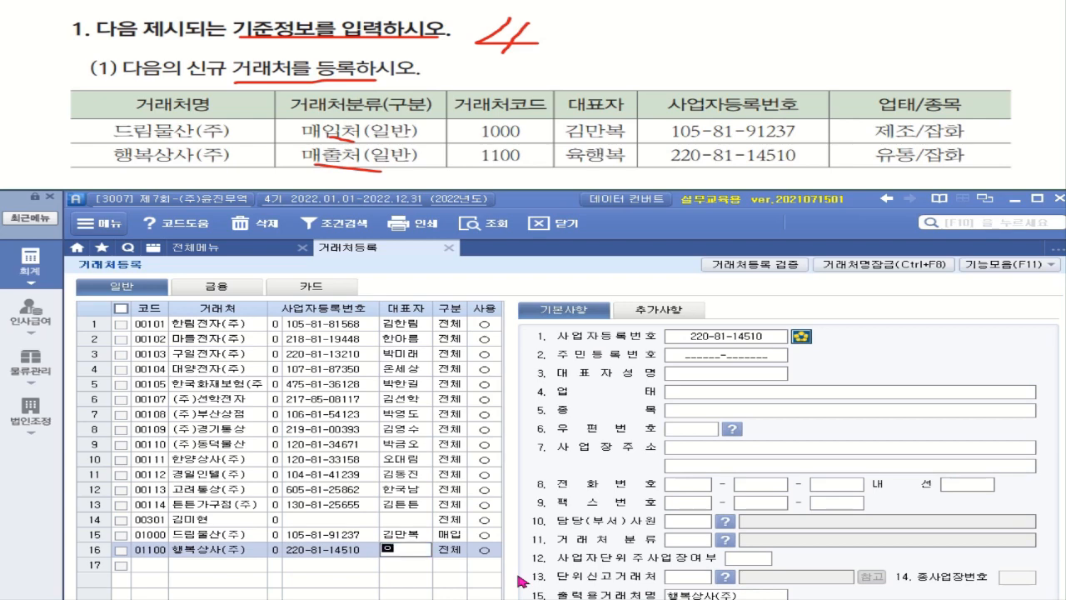
Enter the representative's name and classify 행복상사(주) as 1.매출.
{"action": "key", "text": "Return"}
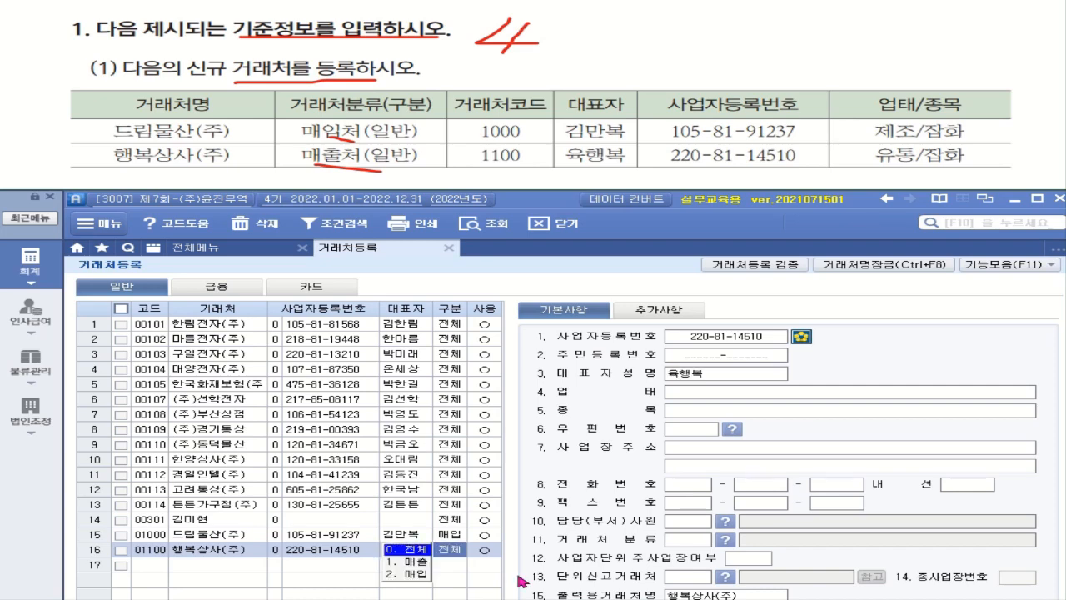
{"action": "left_click", "coordinate": [409, 568]}
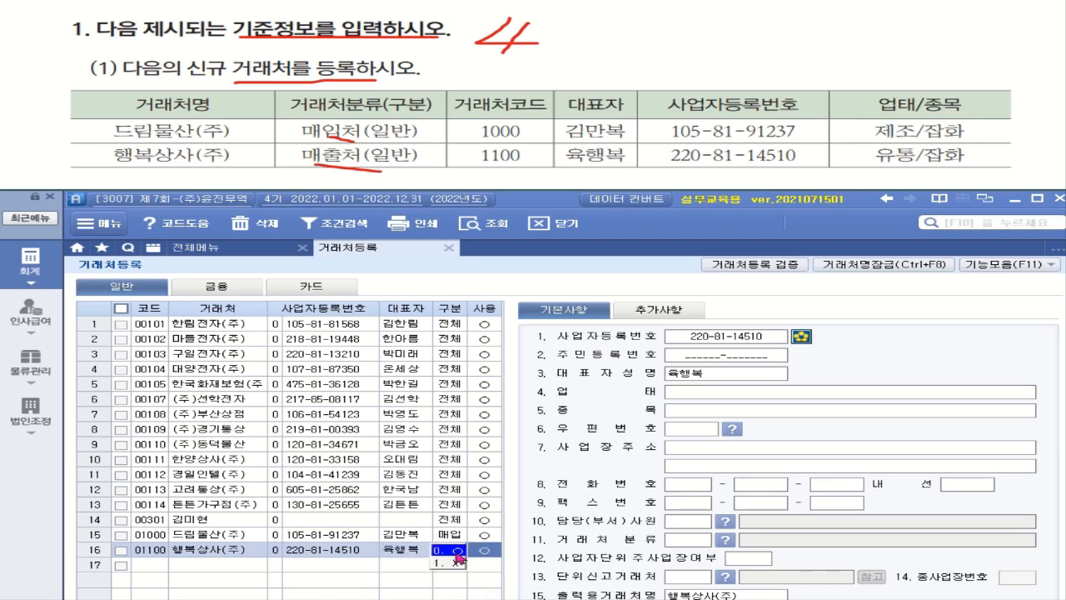
{"action": "key", "text": "Return"}
{"action": "left_click", "coordinate": [460, 551]}
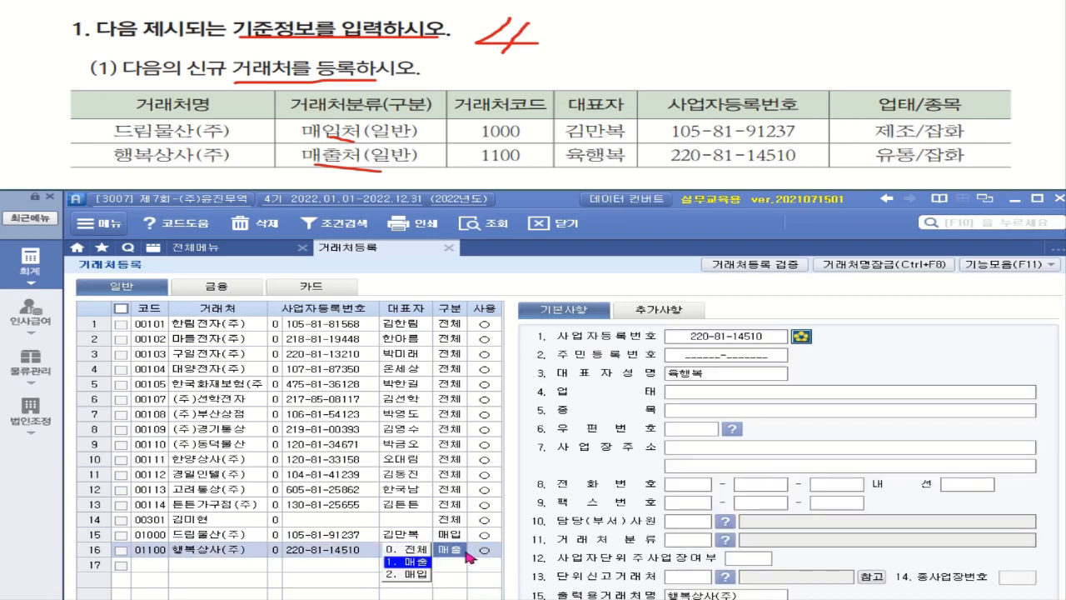
Fill in 업태 유통 and 종목 잡화 for 행복상사(주).
{"action": "left_click", "coordinate": [700, 387]}
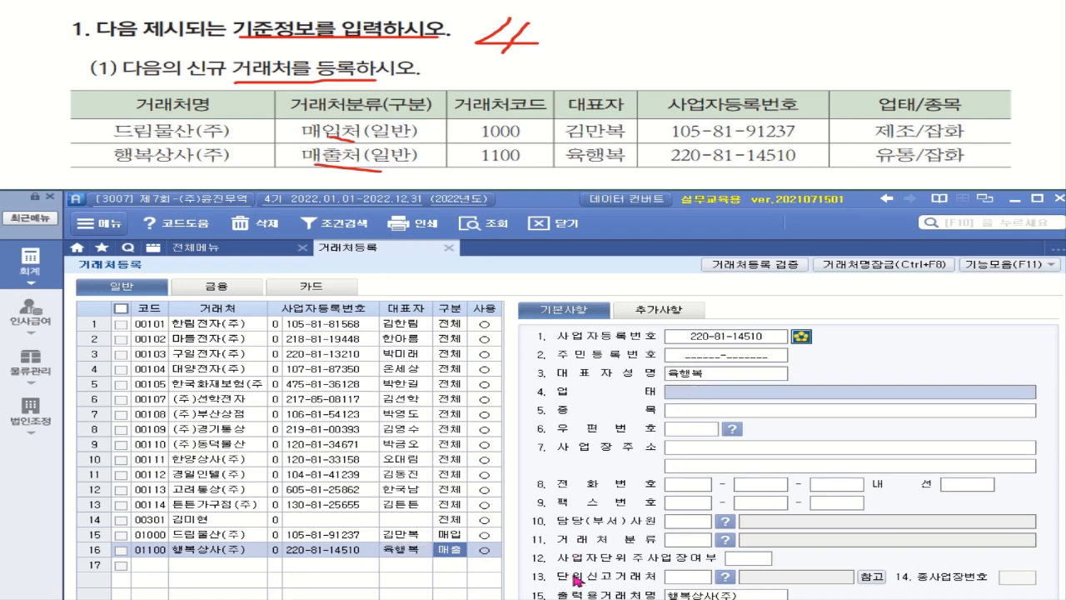
{"action": "type", "text": "유통"}
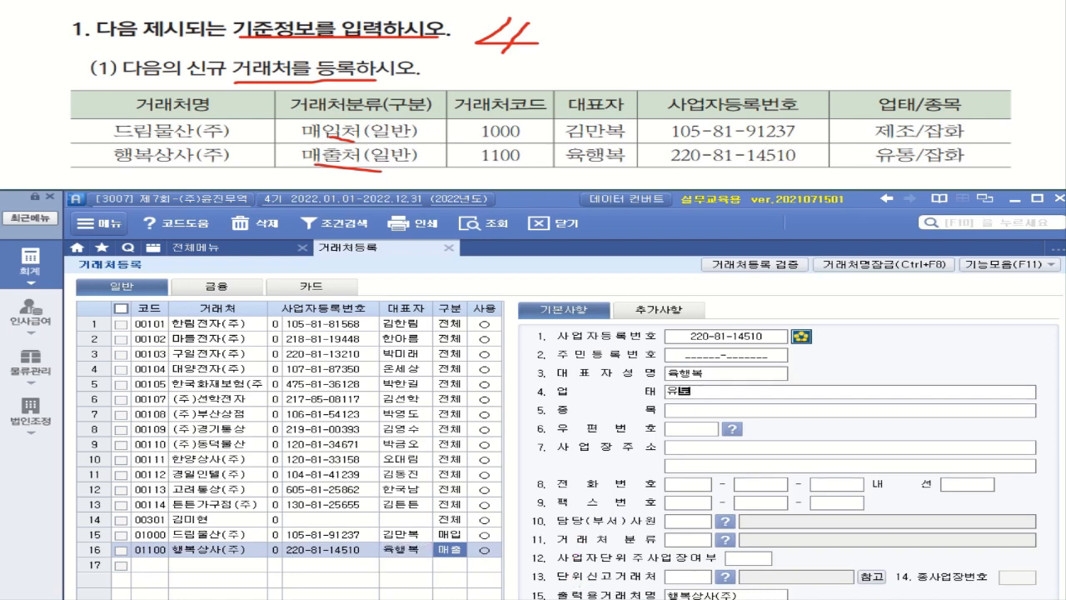
{"action": "key", "text": "Return"}
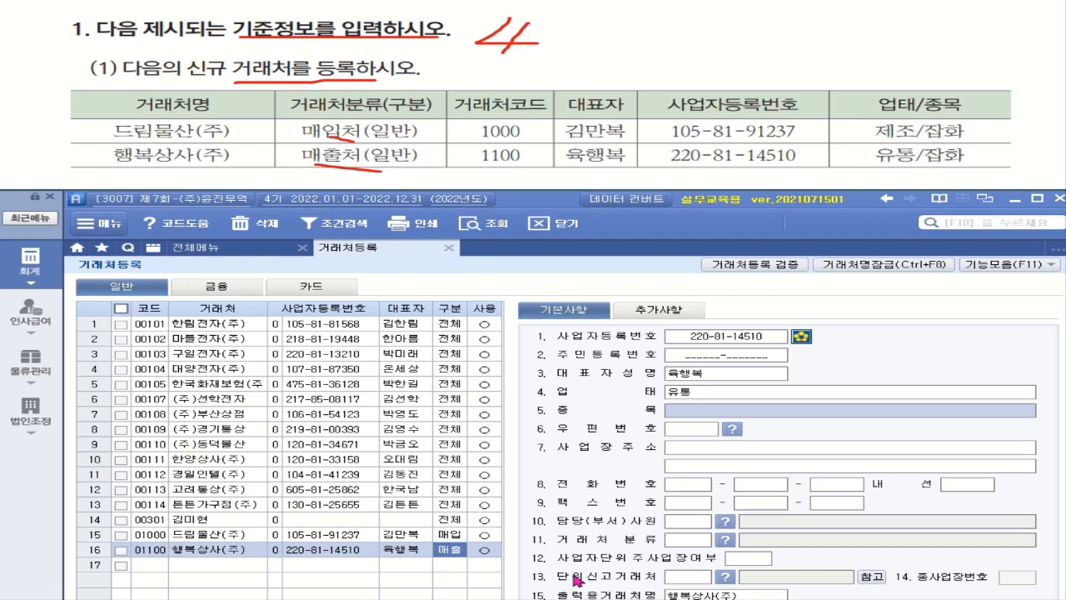
{"action": "type", "text": "잡화"}
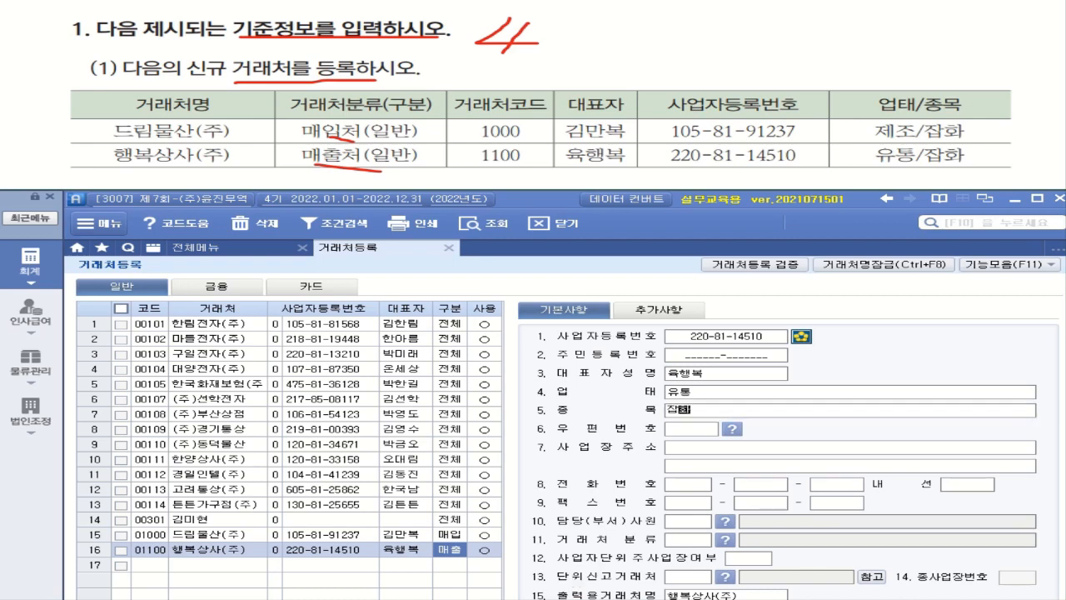
{"action": "key", "text": "Return"}
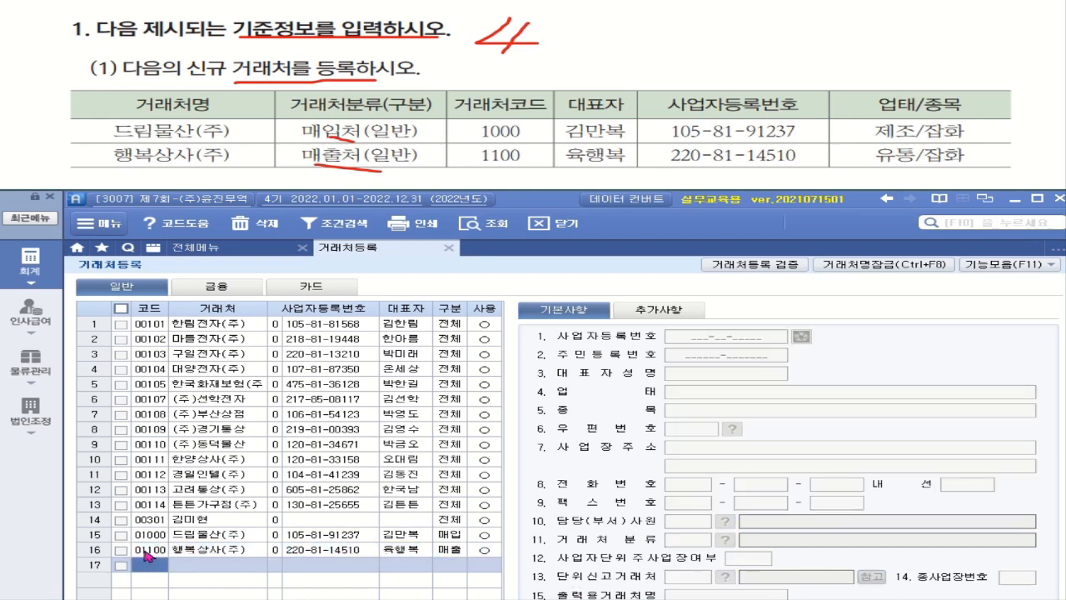
{"action": "left_click", "coordinate": [148, 551]}
Open 물류관리 > 품목등록.
{"action": "left_click", "coordinate": [144, 537]}
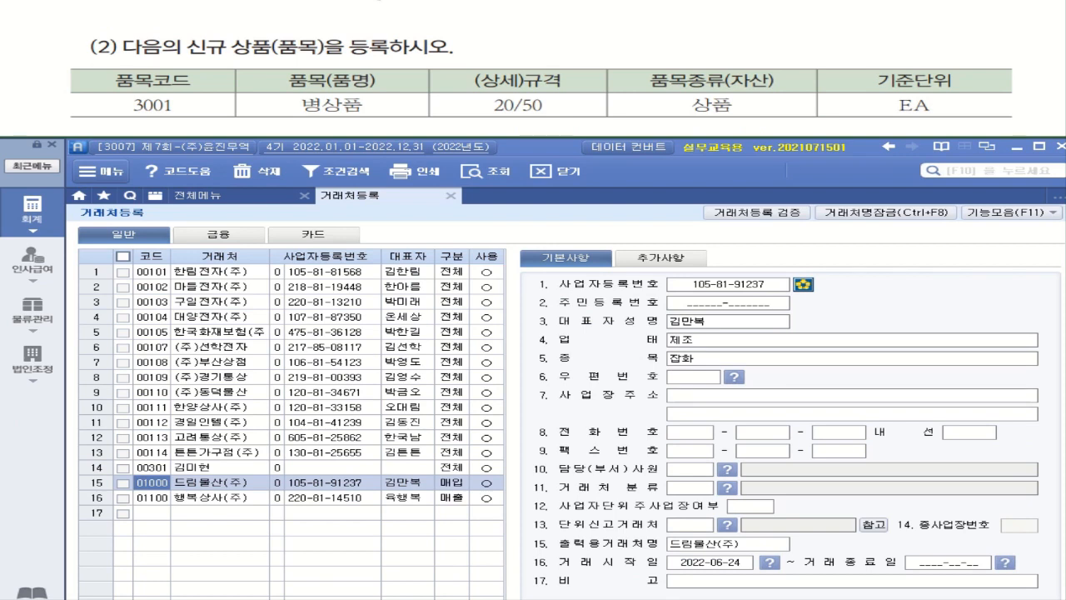
{"action": "left_click_drag", "start_coordinate": [276, 55], "coordinate": [414, 55]}
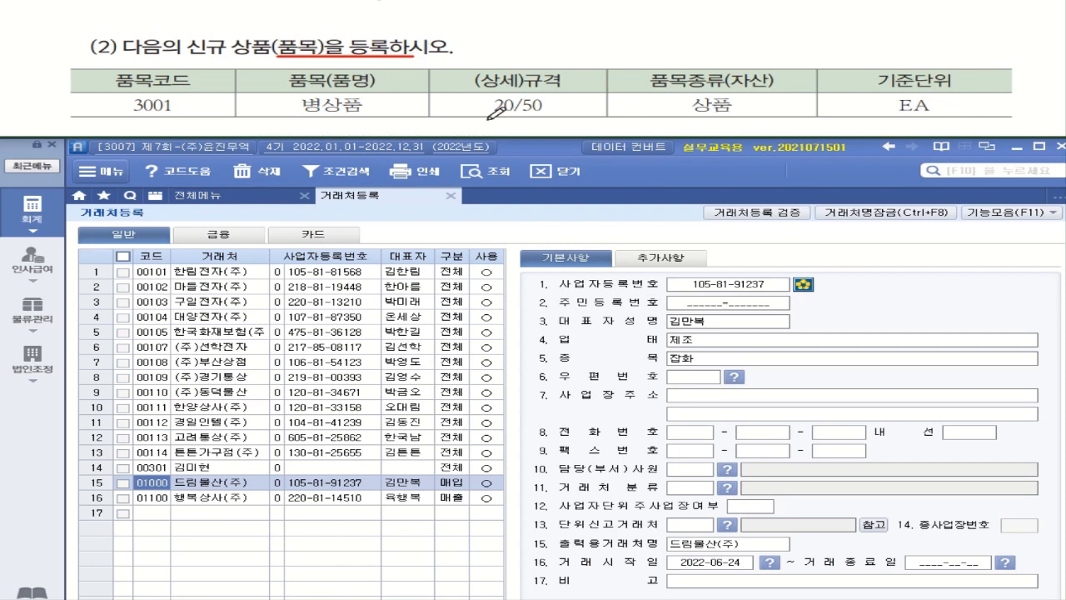
{"action": "mouse_move", "coordinate": [370, 105]}
{"action": "left_mouse_down"}
{"action": "mouse_move", "coordinate": [309, 113]}
{"action": "mouse_move", "coordinate": [326, 80]}
{"action": "mouse_move", "coordinate": [388, 105]}
{"action": "mouse_move", "coordinate": [369, 113]}
{"action": "mouse_move", "coordinate": [381, 97]}
{"action": "left_mouse_up"}
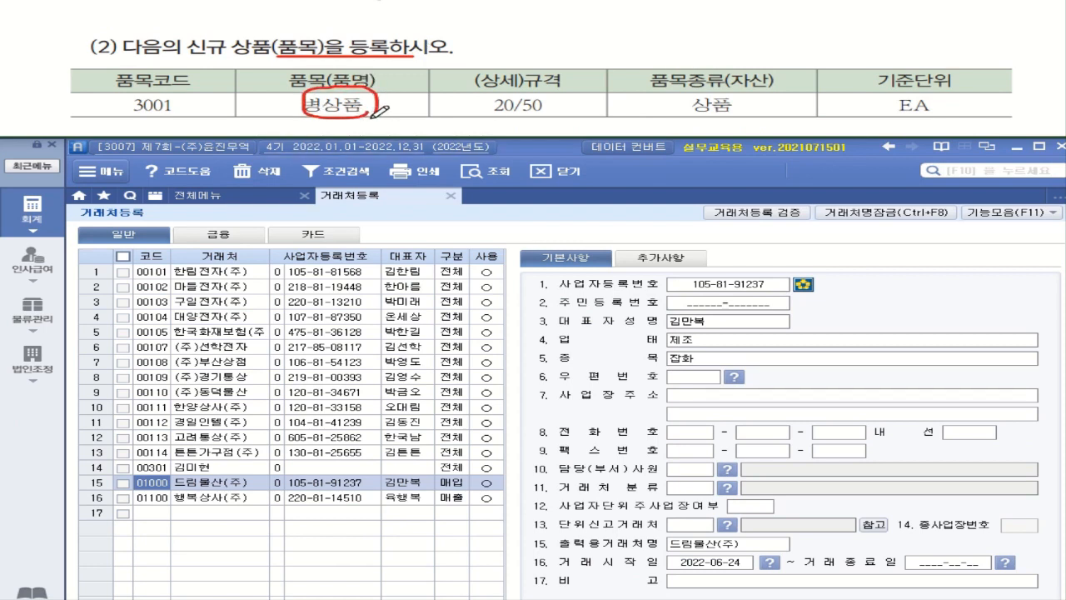
{"action": "left_click", "coordinate": [38, 320]}
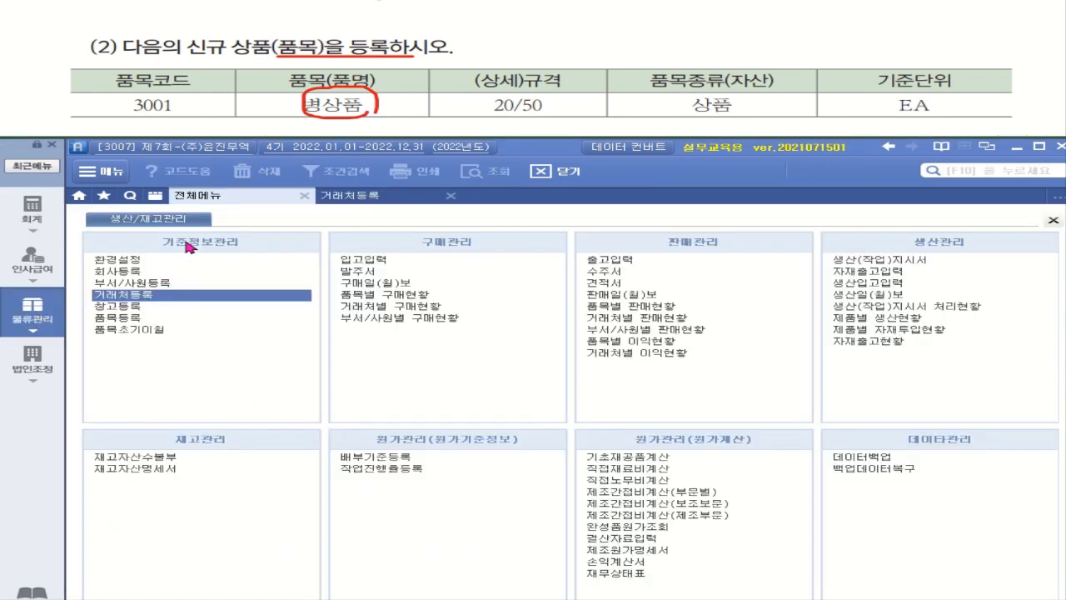
{"action": "left_click", "coordinate": [146, 324]}
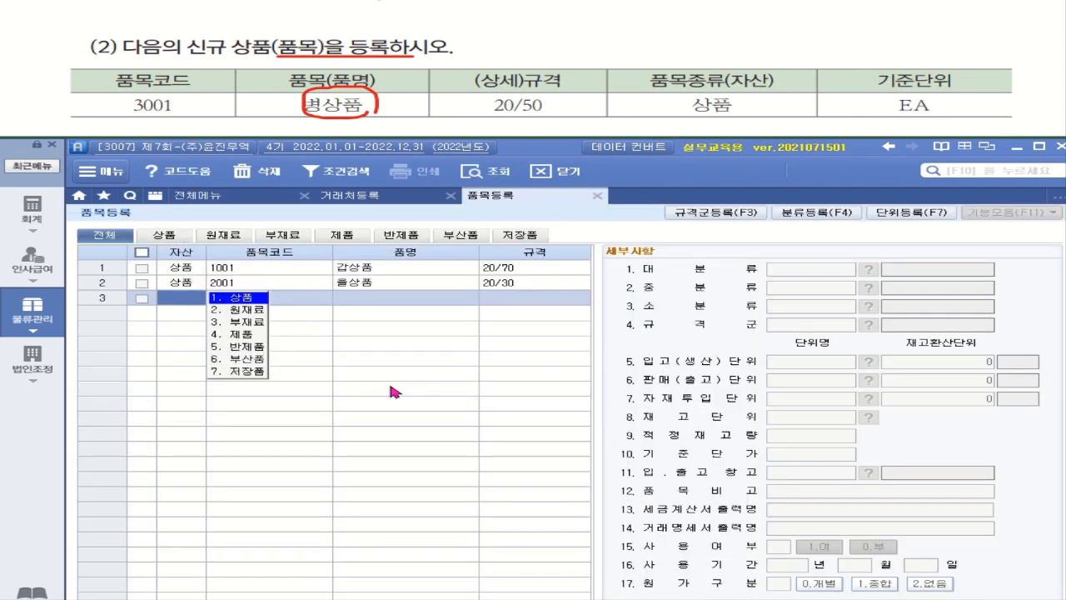
Add a 상품 item in row 3 with code 3001, name 병상품, spec 20/50.
{"action": "left_click", "coordinate": [248, 298]}
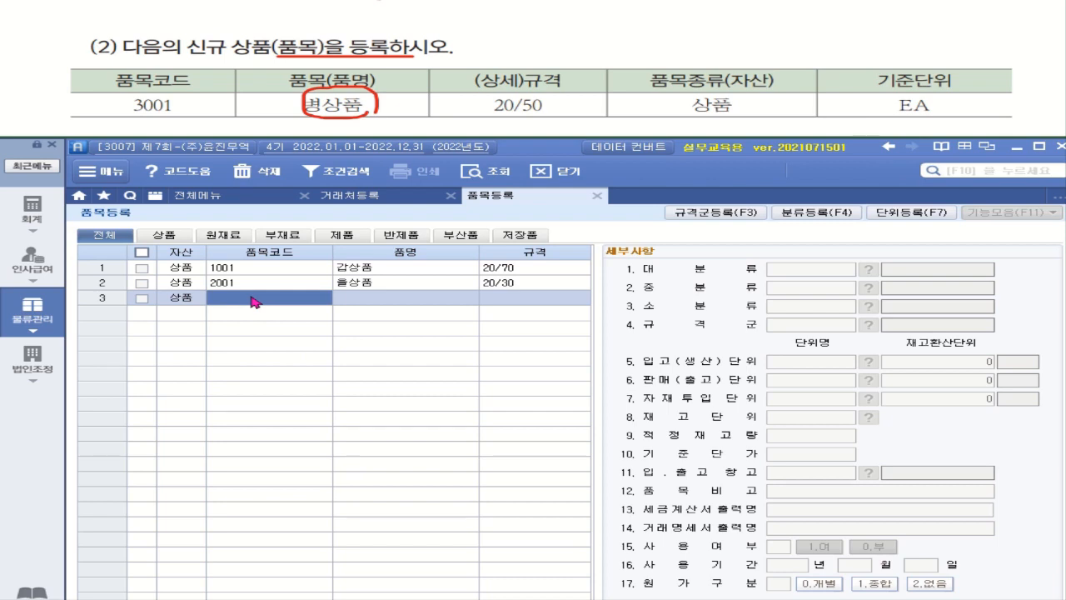
{"action": "type", "text": "3001"}
{"action": "key", "text": "Return"}
{"action": "type", "text": "병ㅅ"}
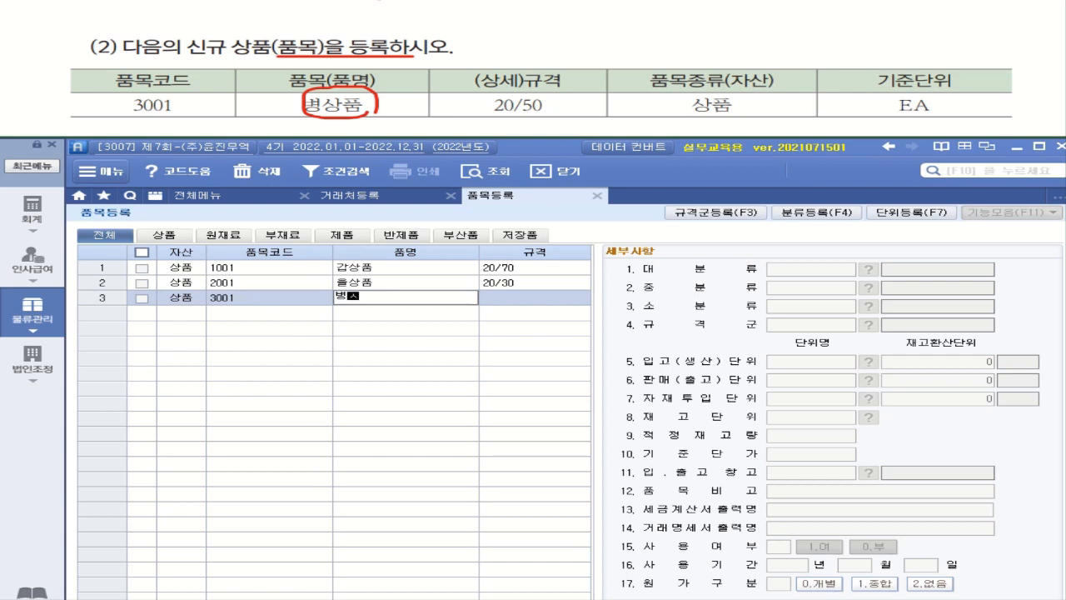
{"action": "type", "text": "ㅏㅇㅍㅜㅁ"}
{"action": "key", "text": "Return"}
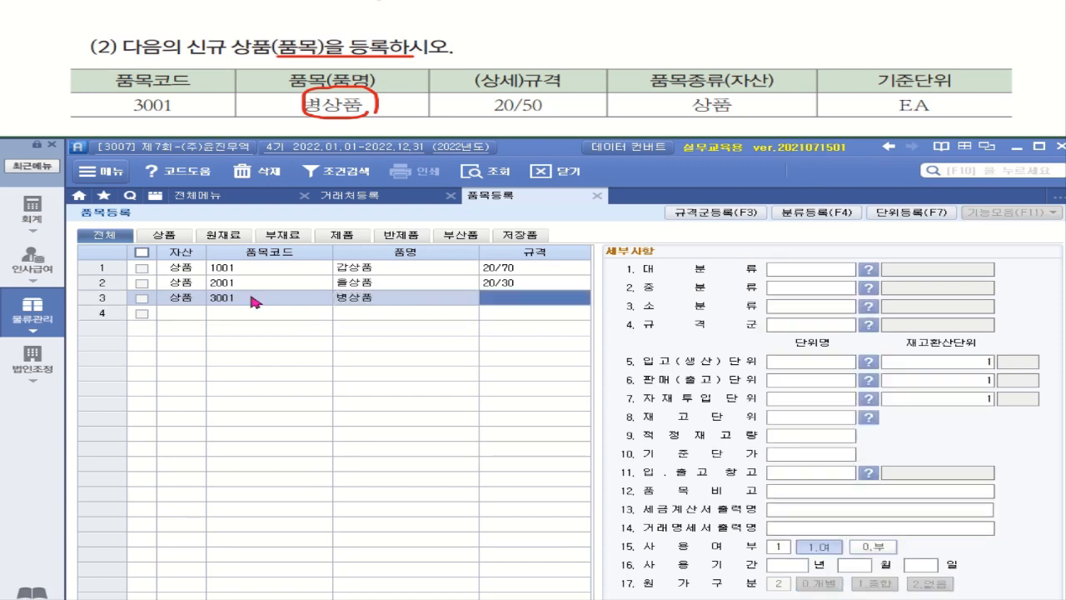
{"action": "type", "text": "20/50"}
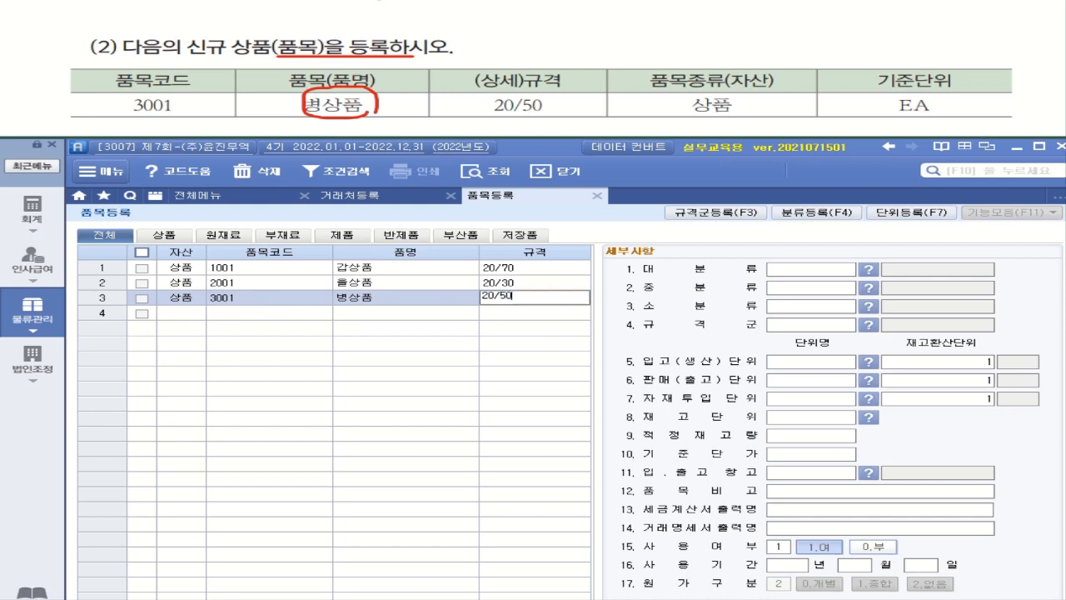
{"action": "key", "text": "Return"}
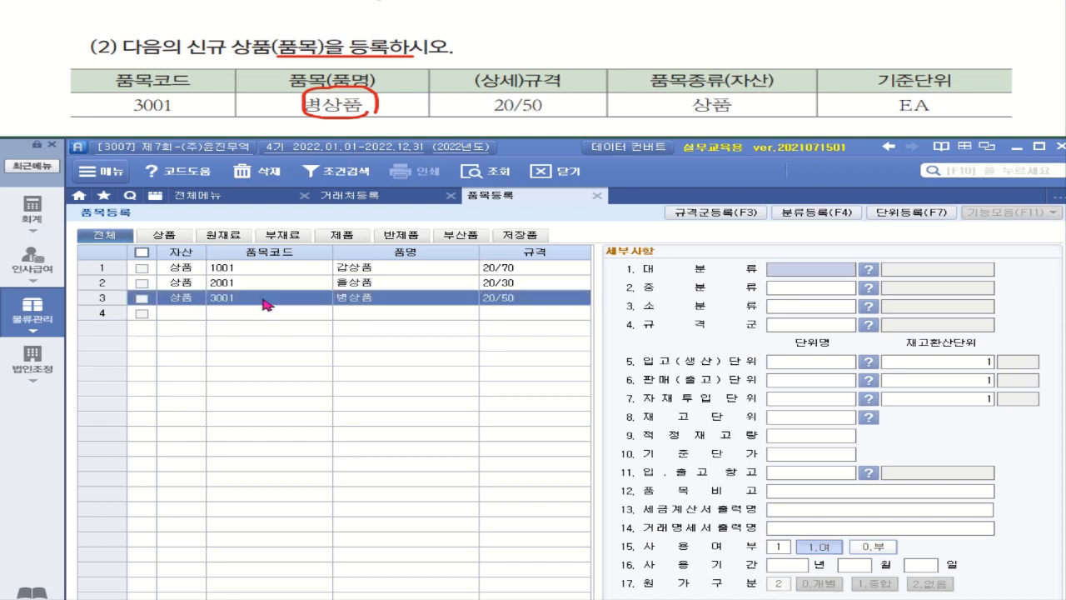
{"action": "left_click", "coordinate": [797, 367]}
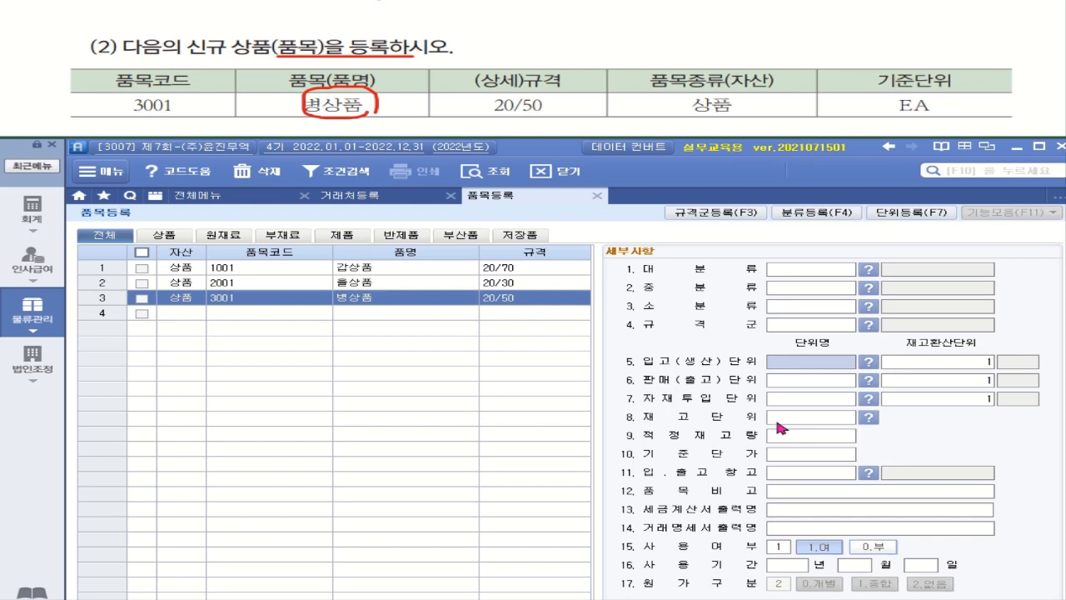
{"action": "mouse_move", "coordinate": [940, 121]}
{"action": "left_mouse_down"}
{"action": "mouse_move", "coordinate": [847, 76]}
{"action": "mouse_move", "coordinate": [988, 90]}
{"action": "mouse_move", "coordinate": [953, 120]}
{"action": "left_mouse_up"}
{"action": "left_click", "coordinate": [814, 365]}
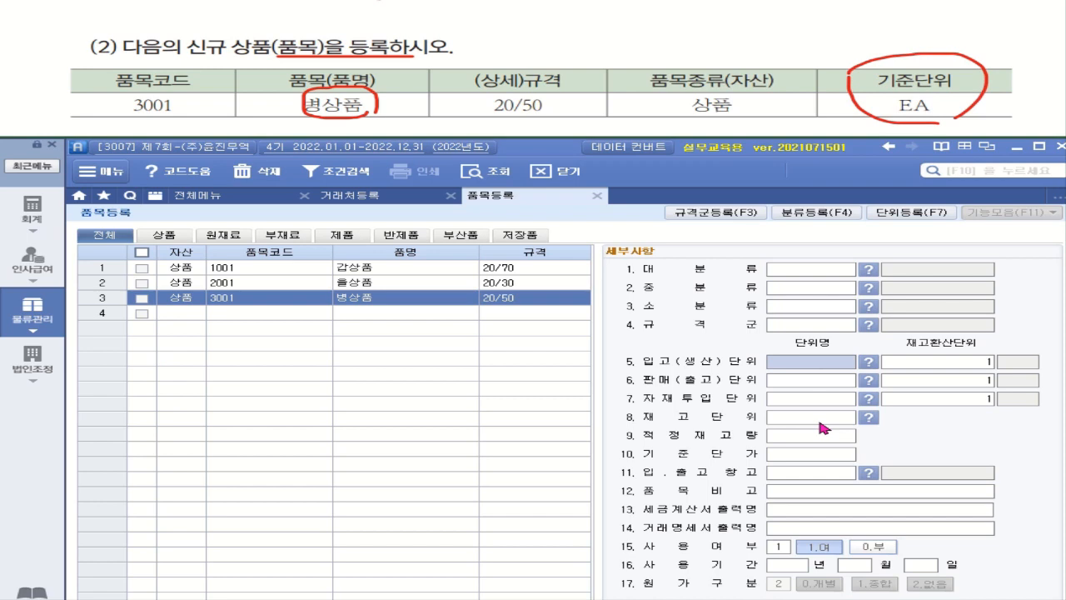
Set item 3001's receiving unit to EA.
{"action": "type", "text": "EA"}
{"action": "key", "text": "Return"}
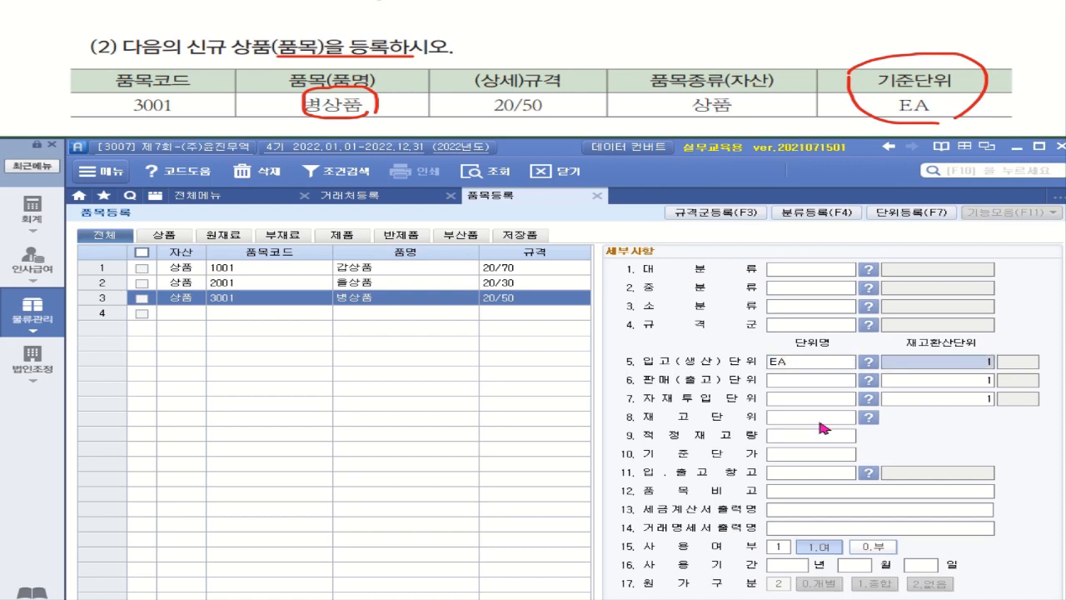
{"action": "left_click", "coordinate": [797, 366]}
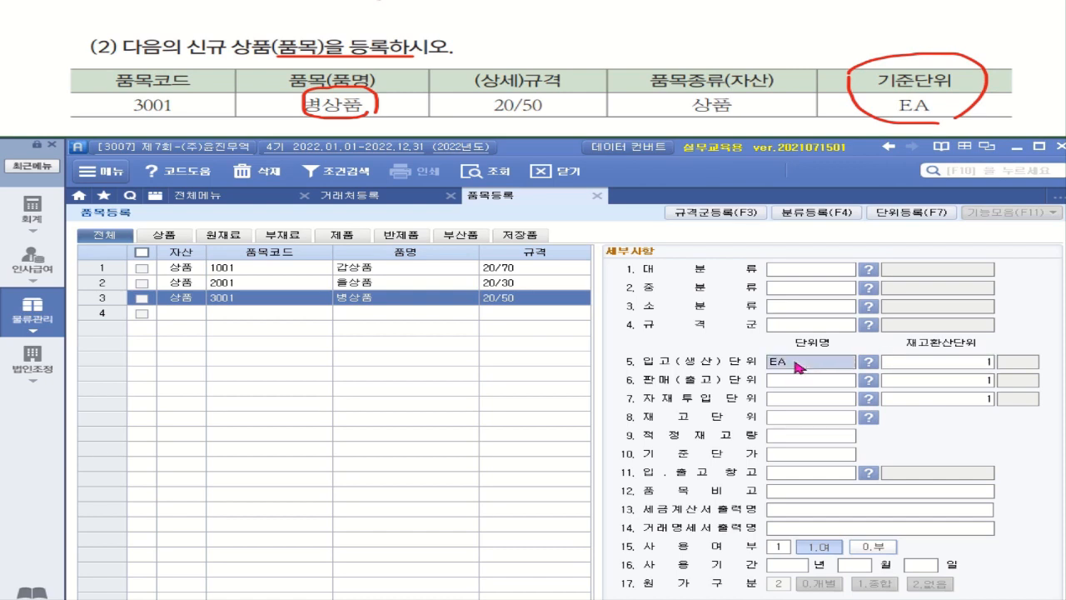
{"action": "left_click", "coordinate": [799, 386]}
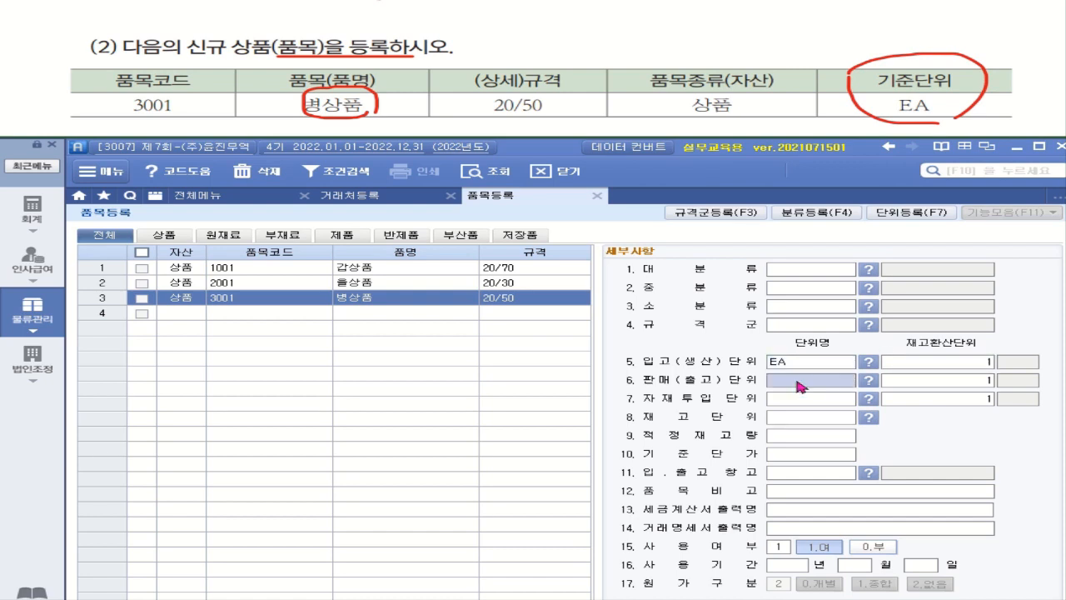
Set the sales and material-input units to EA, filling the stock unit as EA.
{"action": "type", "text": "EA"}
{"action": "key", "text": "Down"}
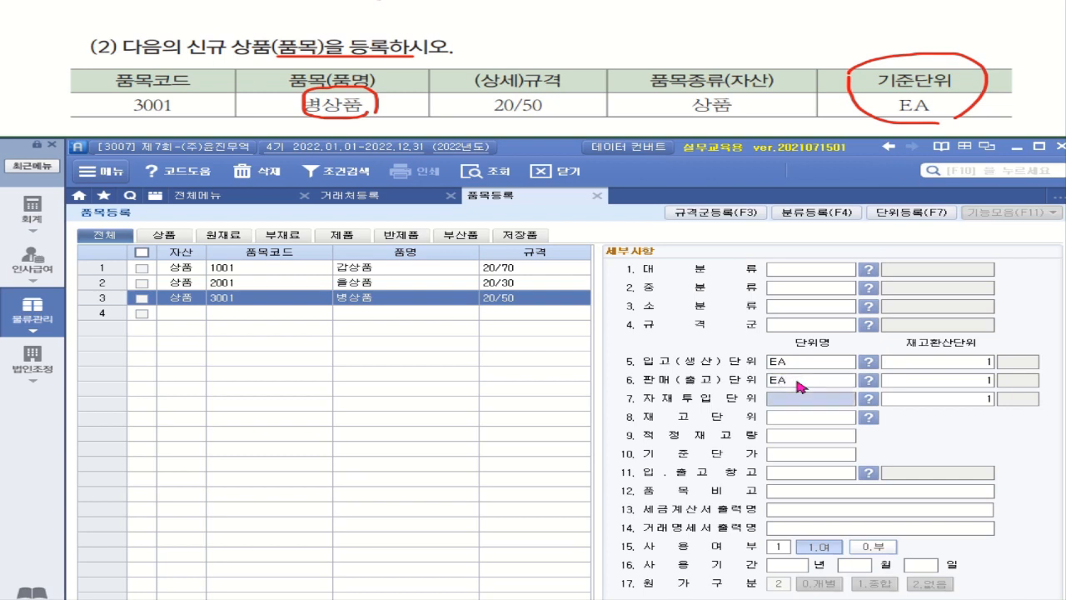
{"action": "type", "text": "EA"}
{"action": "key", "text": "Return"}
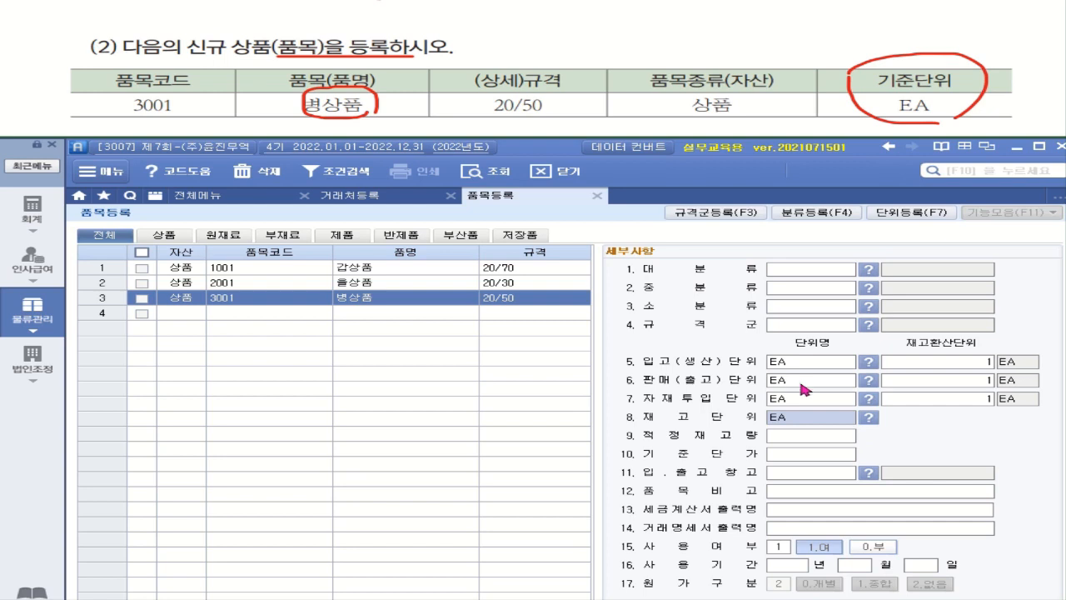
{"action": "left_click", "coordinate": [836, 423]}
{"action": "left_click", "coordinate": [836, 422]}
{"action": "left_click", "coordinate": [836, 421]}
{"action": "left_click", "coordinate": [836, 423]}
{"action": "left_click", "coordinate": [836, 423]}
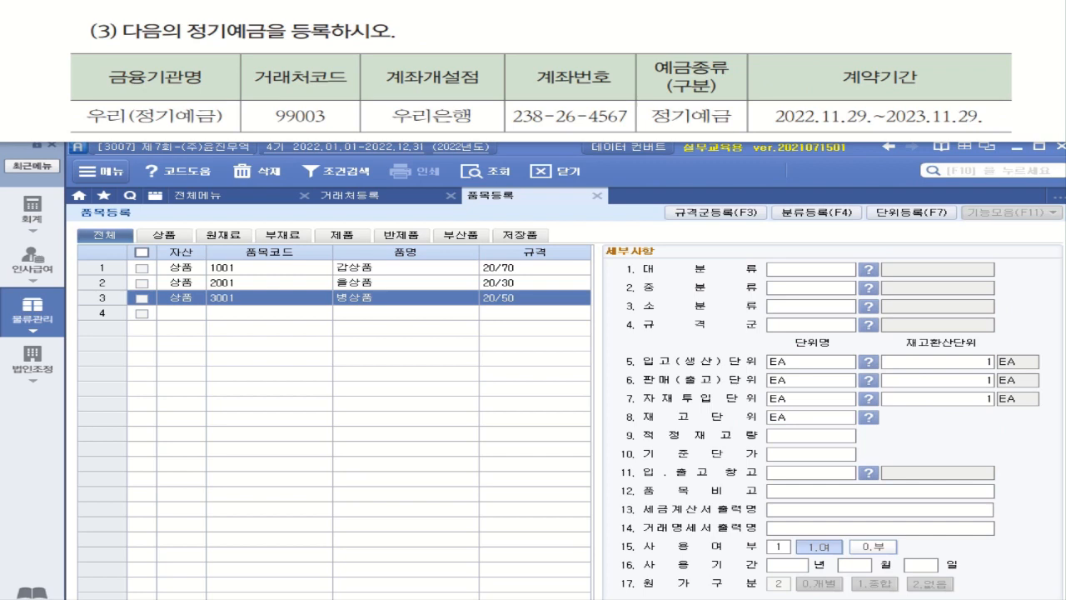
Mark up the 정기예금 task and open the 재무회계 full menu via the 회계 icon.
{"action": "left_click_drag", "start_coordinate": [185, 39], "coordinate": [340, 39]}
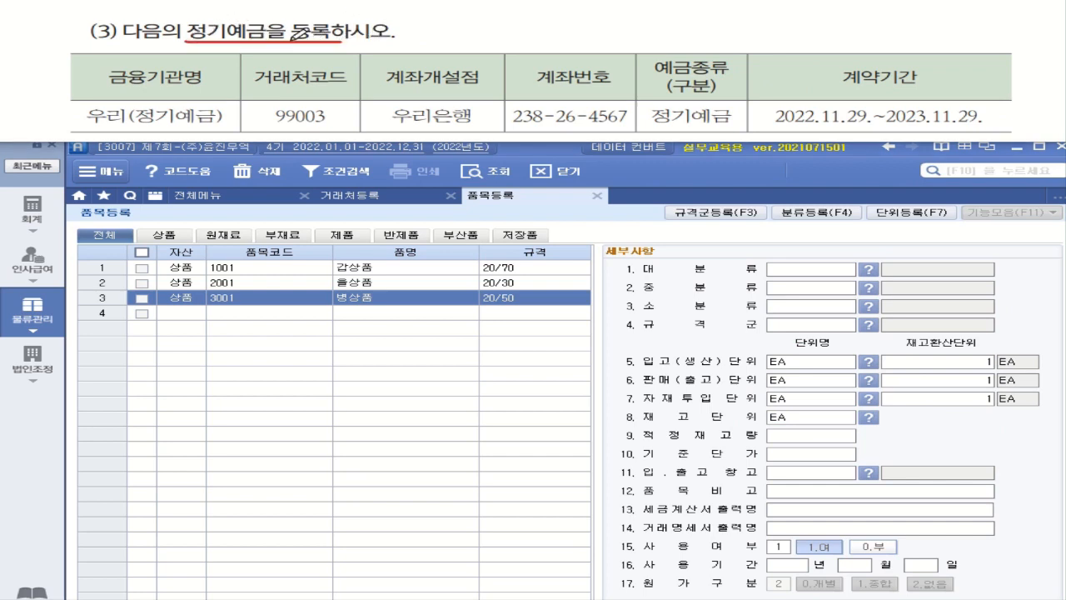
{"action": "mouse_move", "coordinate": [186, 38]}
{"action": "left_mouse_down"}
{"action": "mouse_move", "coordinate": [208, 4]}
{"action": "mouse_move", "coordinate": [337, 8]}
{"action": "mouse_move", "coordinate": [342, 38]}
{"action": "left_mouse_up"}
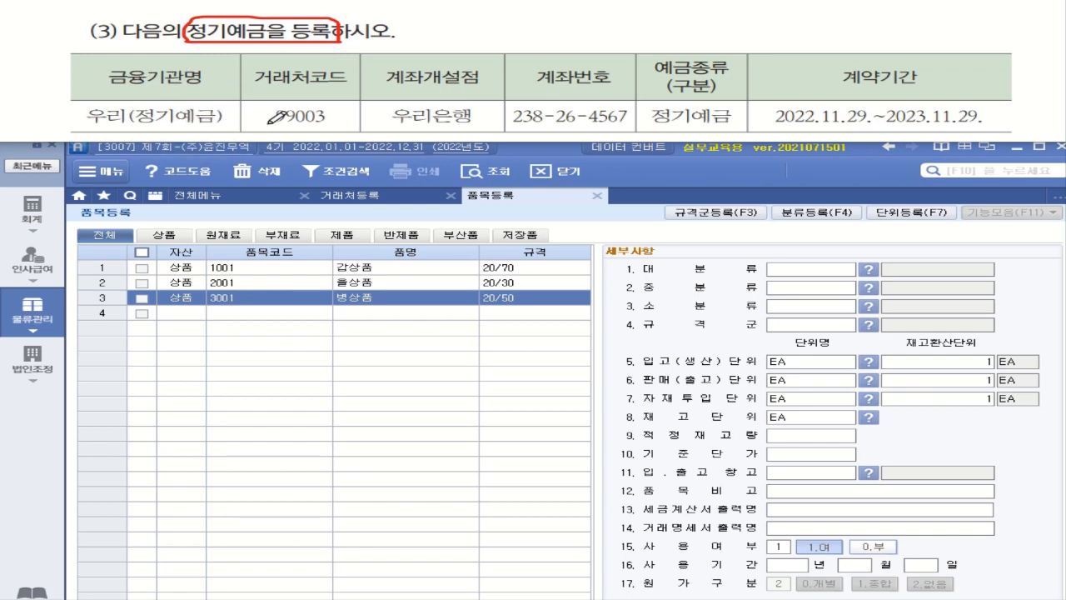
{"action": "mouse_move", "coordinate": [802, 63]}
{"action": "left_mouse_down"}
{"action": "mouse_move", "coordinate": [778, 71]}
{"action": "mouse_move", "coordinate": [777, 84]}
{"action": "mouse_move", "coordinate": [767, 61]}
{"action": "mouse_move", "coordinate": [798, 62]}
{"action": "mouse_move", "coordinate": [760, 89]}
{"action": "mouse_move", "coordinate": [809, 130]}
{"action": "mouse_move", "coordinate": [1010, 131]}
{"action": "left_mouse_up"}
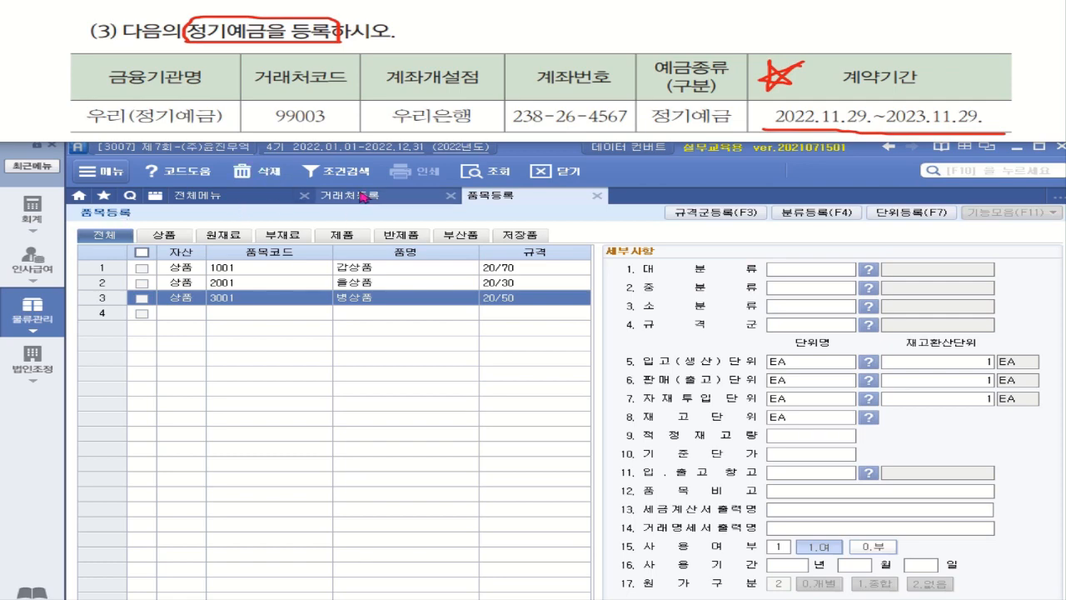
{"action": "left_click", "coordinate": [32, 210]}
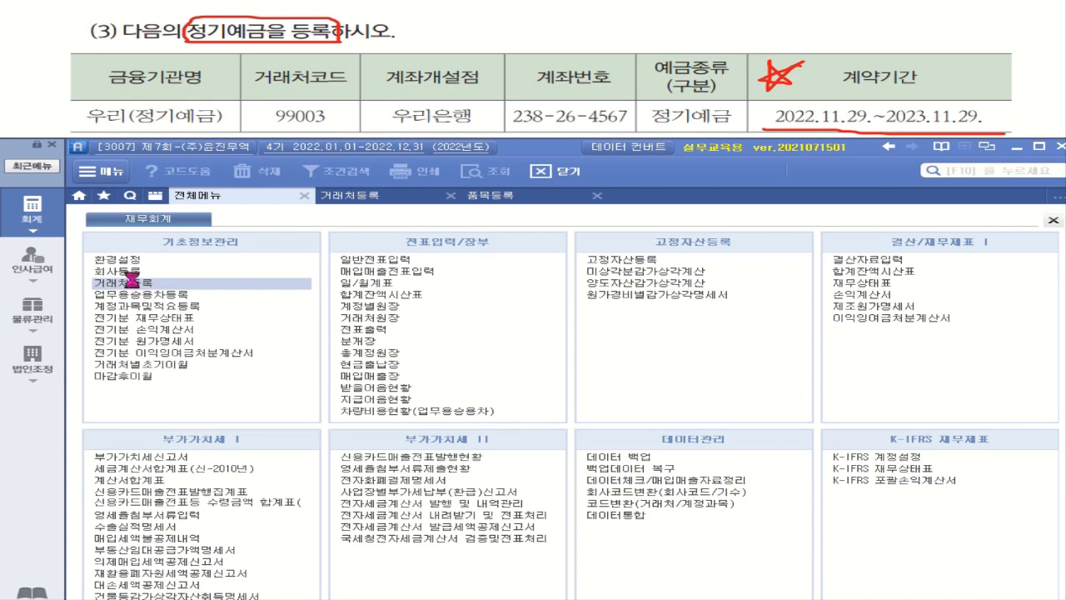
On the 금융 tab of 거래처등록, add partner 99003 named 우리(정기예금).
{"action": "left_click", "coordinate": [133, 283]}
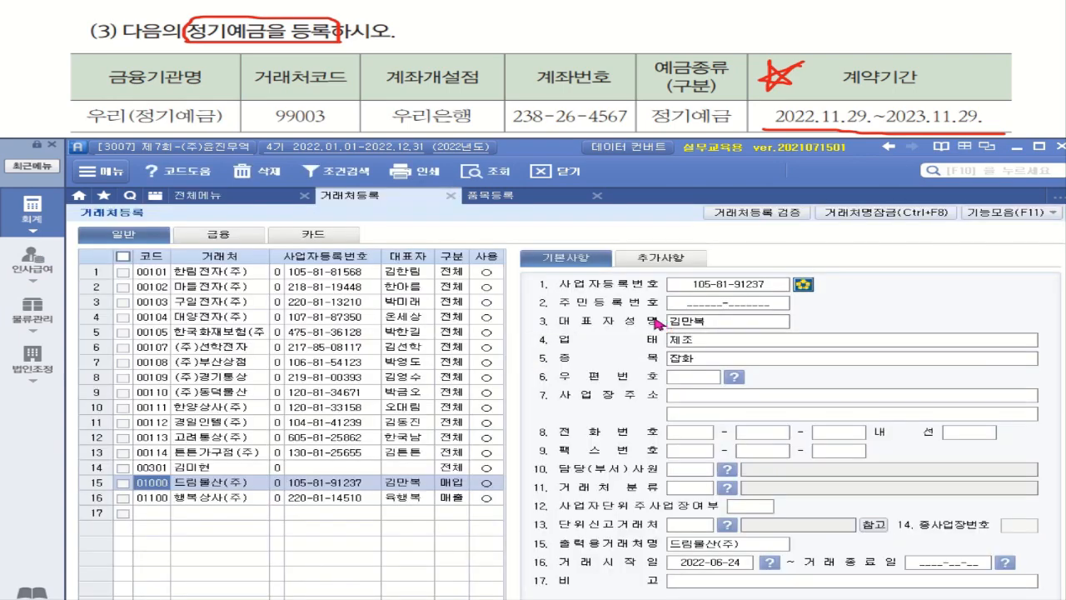
{"action": "left_click", "coordinate": [242, 235]}
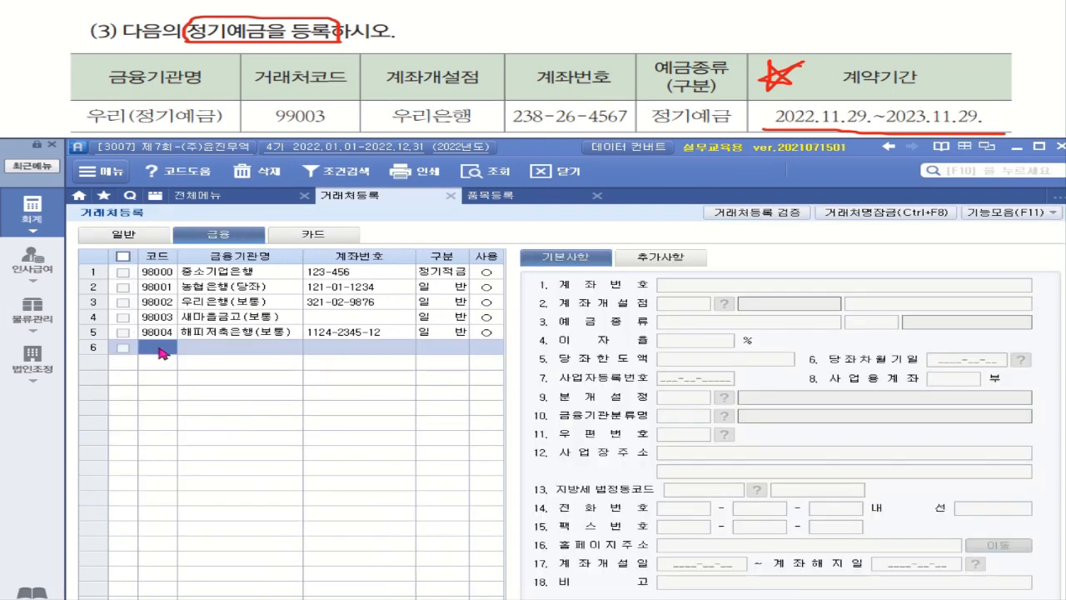
{"action": "type", "text": "99003"}
{"action": "key", "text": "Return"}
{"action": "type", "text": "우리"}
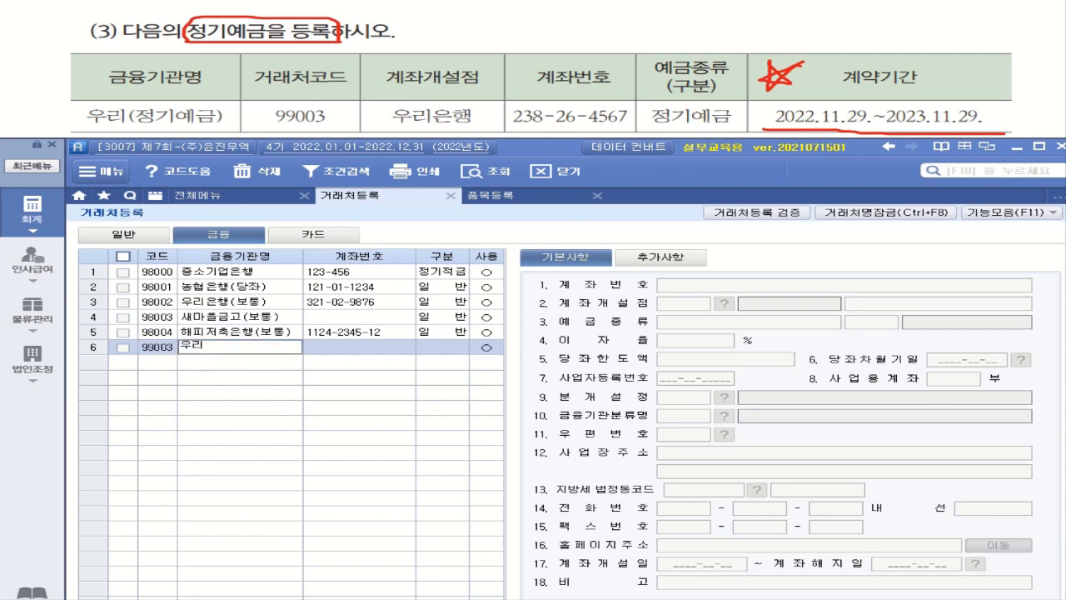
{"action": "type", "text": "(저"}
{"action": "type", "text": "ㅇ기"}
{"action": "type", "text": "예"}
{"action": "type", "text": "금"}
{"action": "type", "text": ")"}
{"action": "key", "text": "Return"}
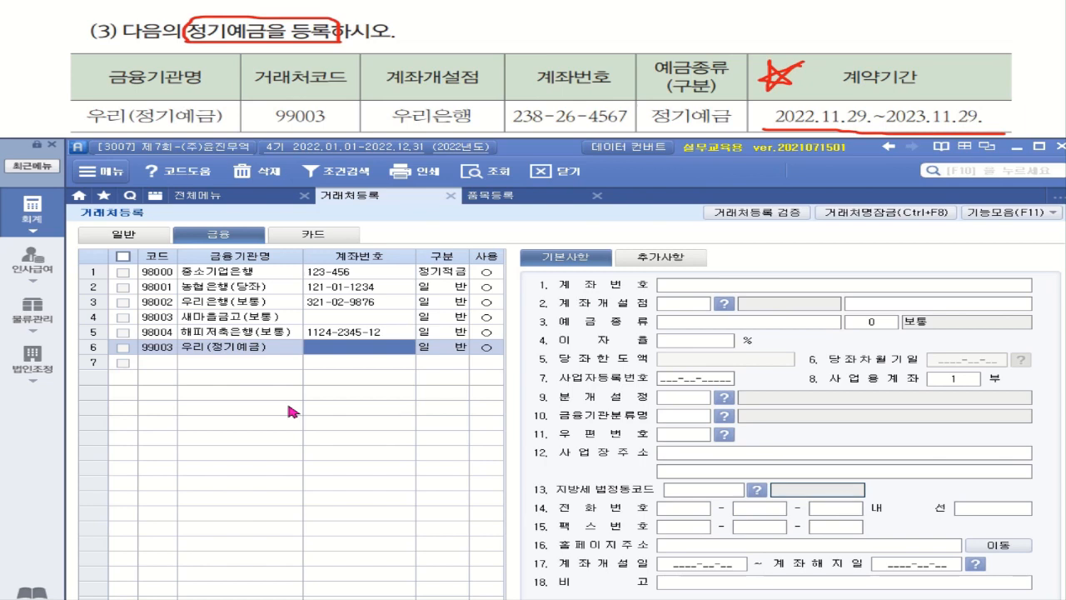
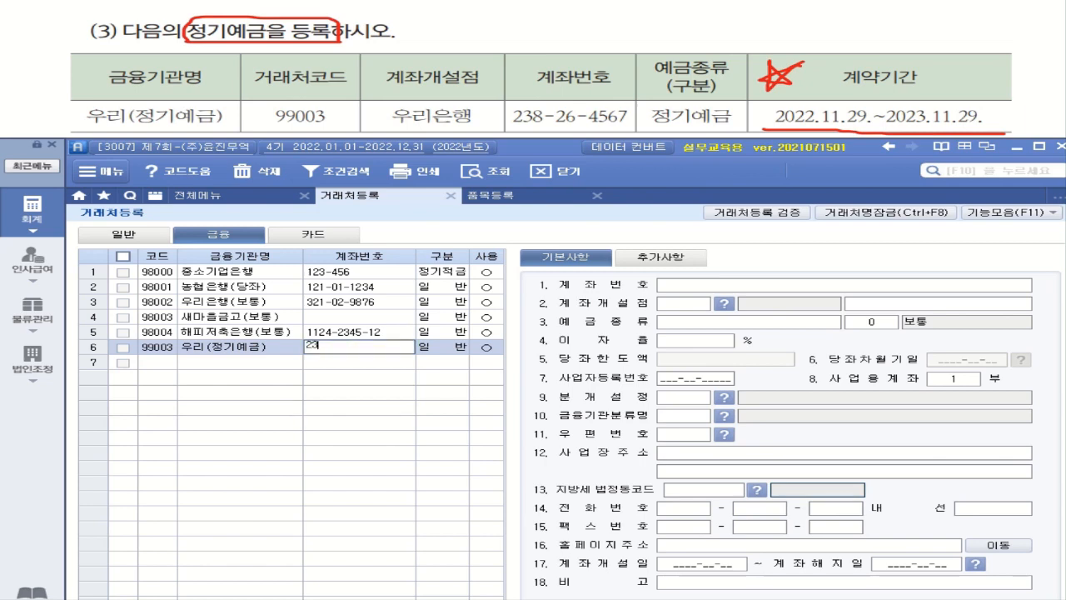
Enter partner 99003's account number and set its 구분 to 2.정기예금.
{"action": "key", "text": "Return"}
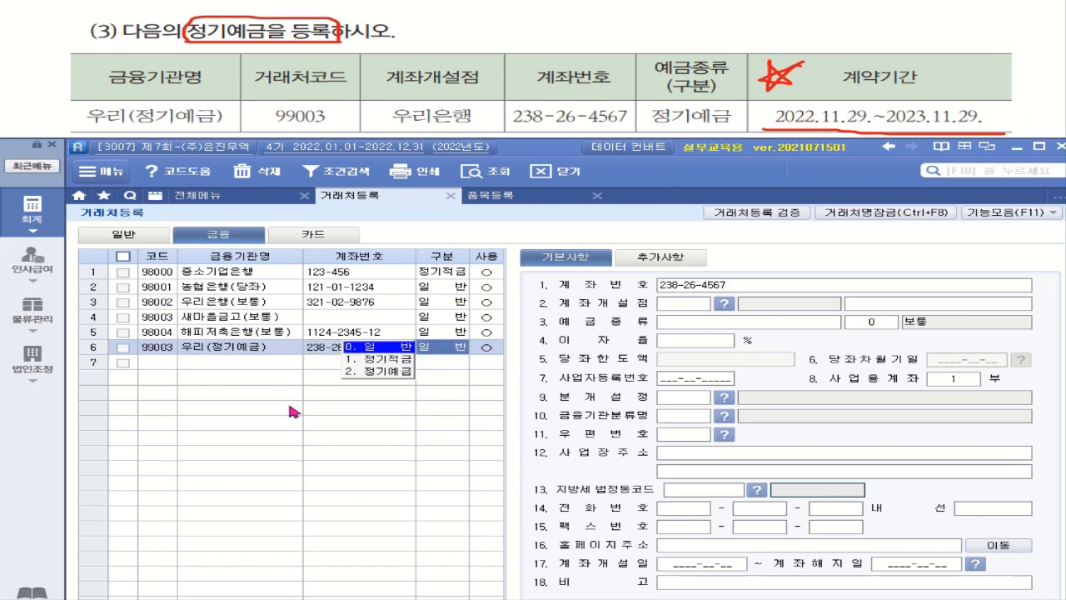
{"action": "left_click", "coordinate": [389, 372]}
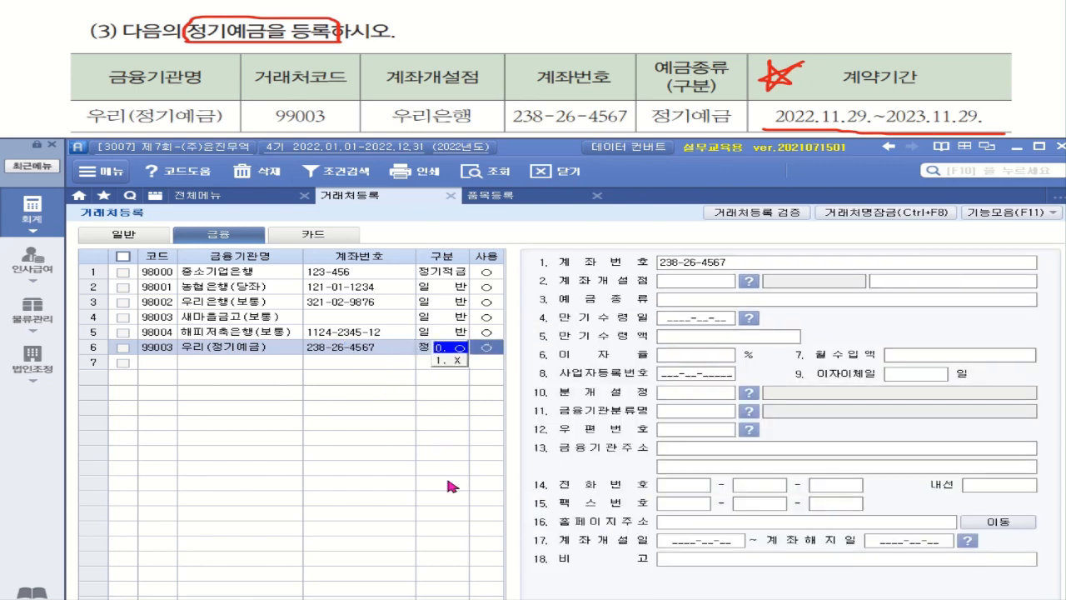
{"action": "left_click", "coordinate": [451, 350]}
{"action": "left_click", "coordinate": [451, 350]}
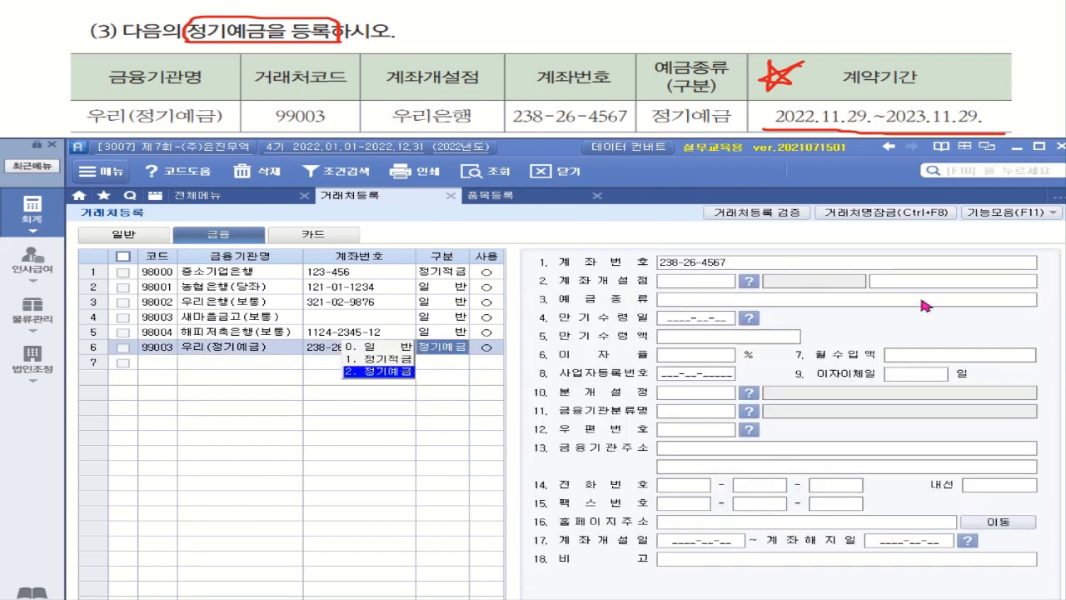
{"action": "left_click", "coordinate": [383, 372]}
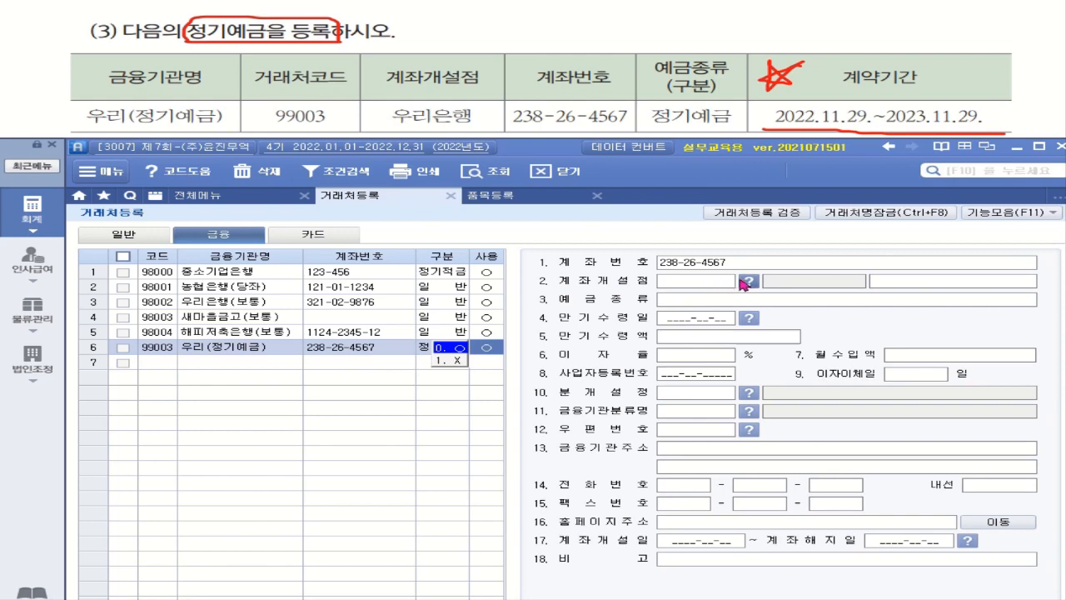
Bring up the 은행코드도움 list for the 계좌개설점 field.
{"action": "left_click", "coordinate": [746, 282]}
{"action": "left_click", "coordinate": [750, 285]}
{"action": "left_click", "coordinate": [748, 285]}
{"action": "left_click", "coordinate": [749, 287]}
{"action": "left_click", "coordinate": [748, 290]}
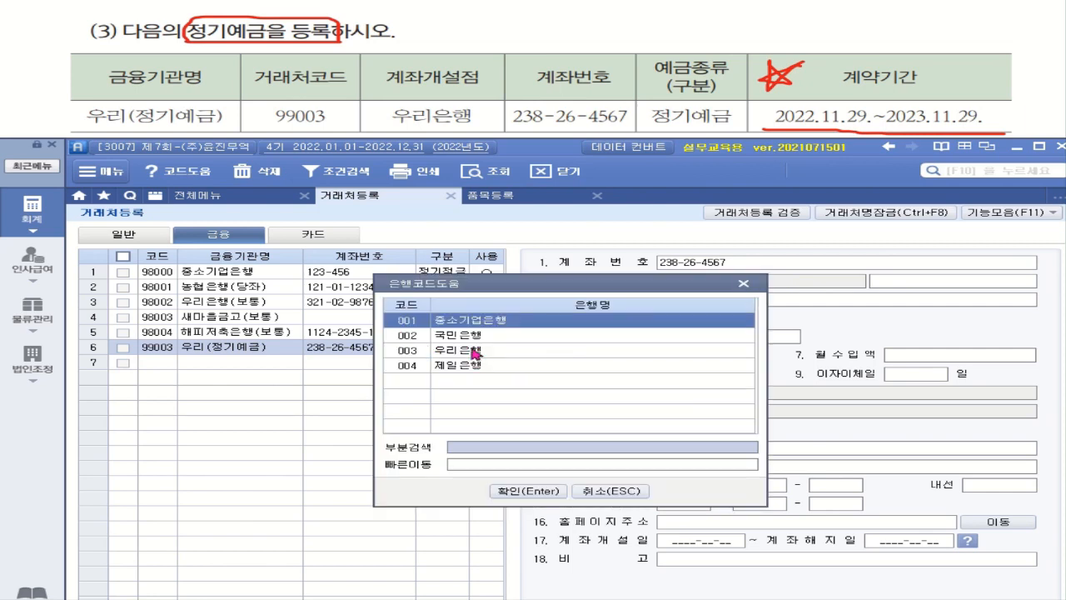
Set opening bank 003 우리은행, deposit type 정기예금 and maturity date 2023-11-29.
{"action": "double_click", "coordinate": [475, 351]}
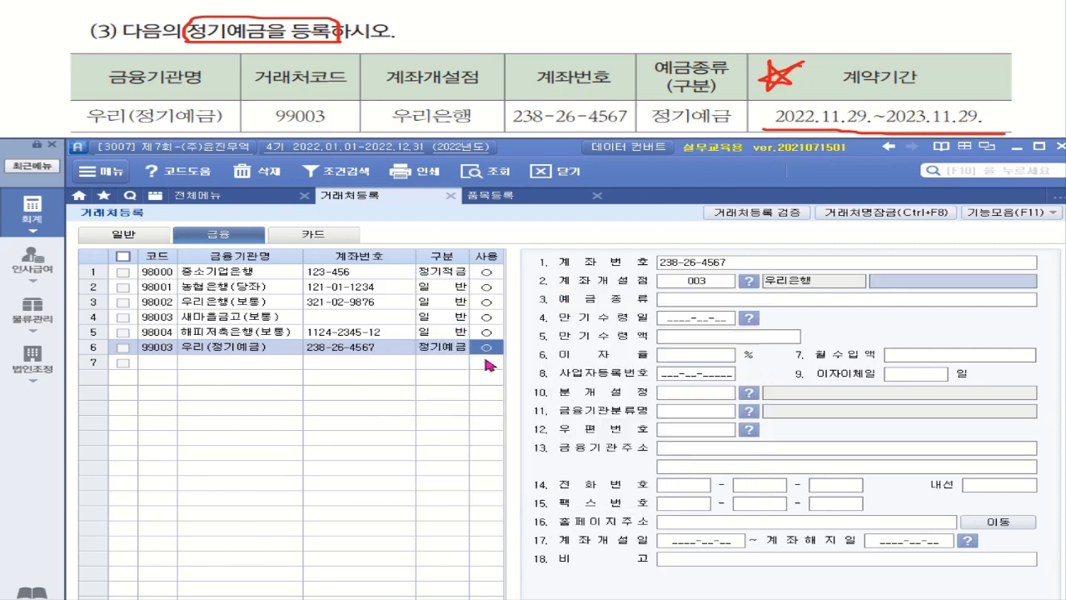
{"action": "left_click", "coordinate": [699, 308]}
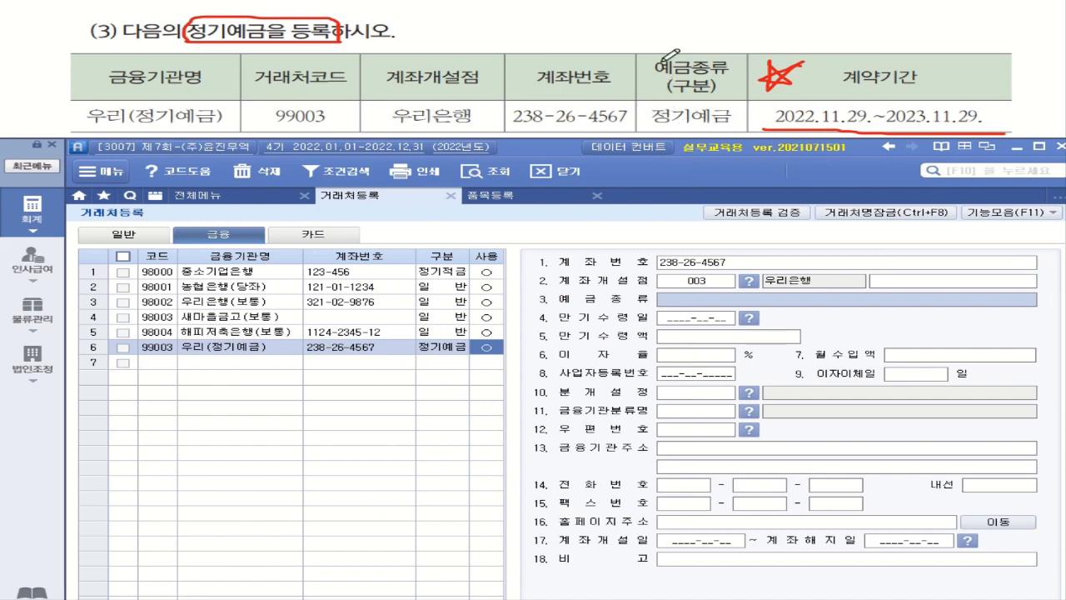
{"action": "type", "text": "정"}
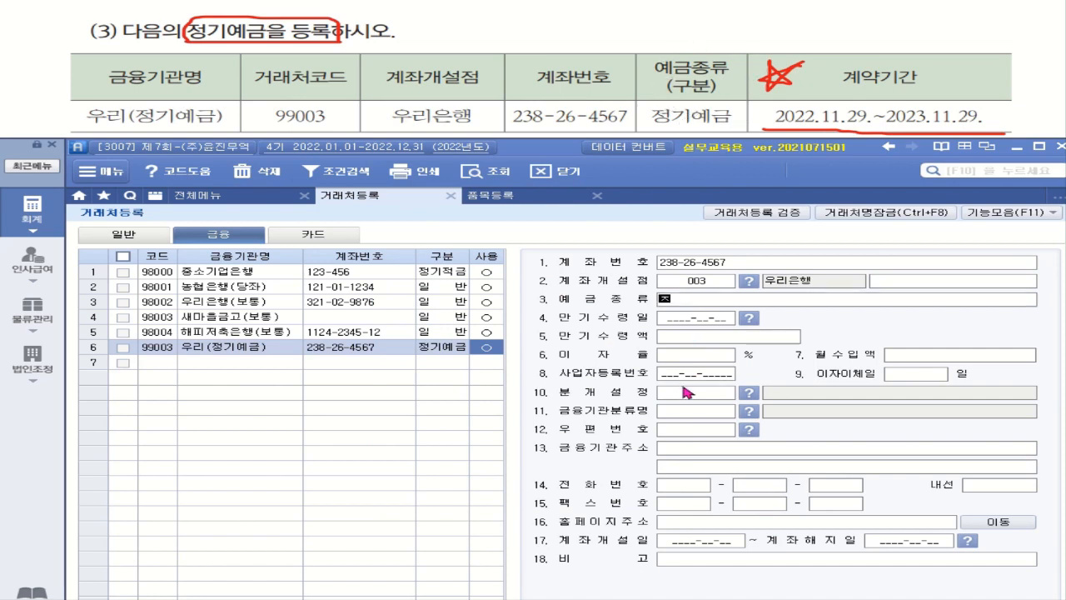
{"action": "type", "text": "기예금"}
{"action": "key", "text": "Return"}
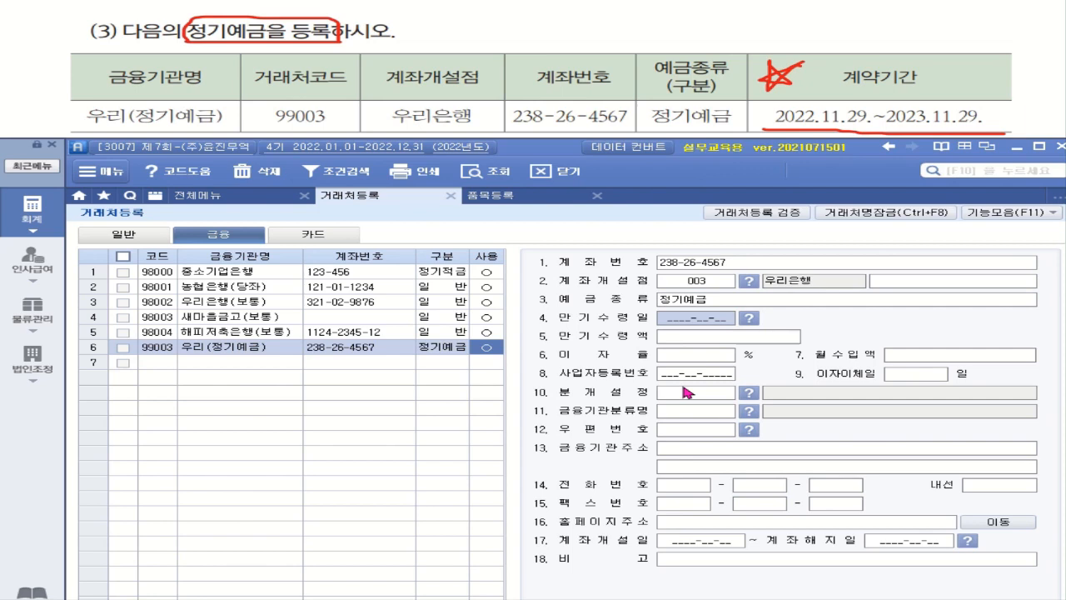
{"action": "type", "text": "2023-11-2"}
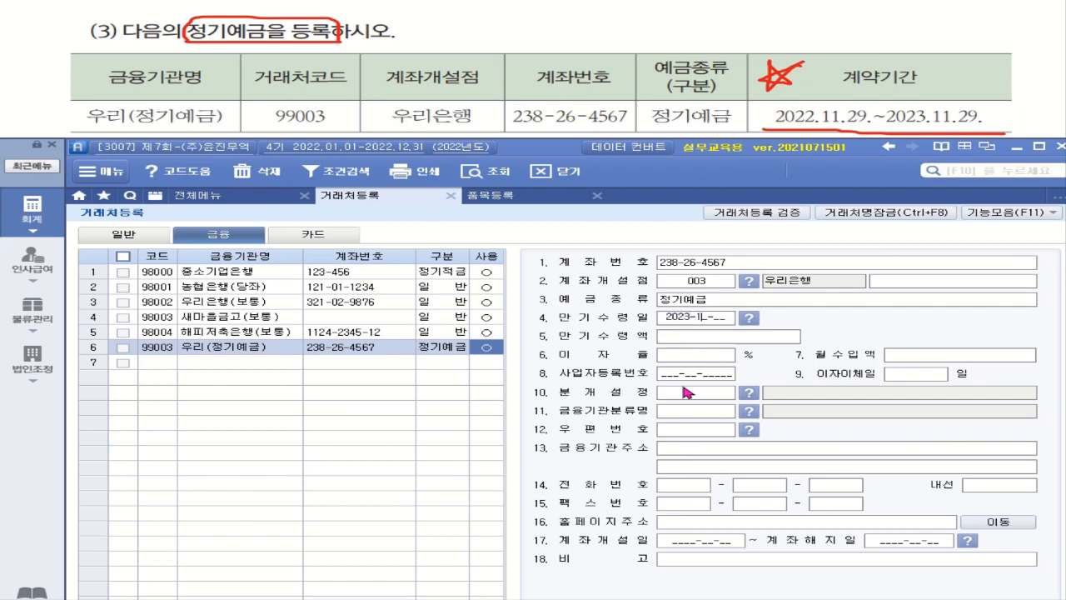
{"action": "type", "text": "9"}
{"action": "key", "text": "Return"}
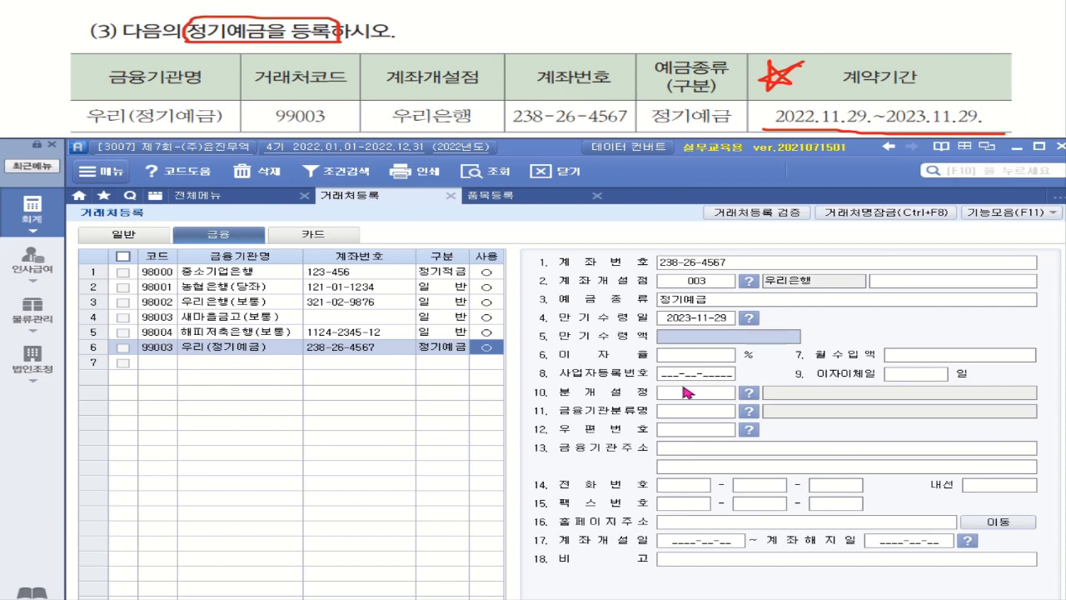
{"action": "left_click", "coordinate": [697, 543]}
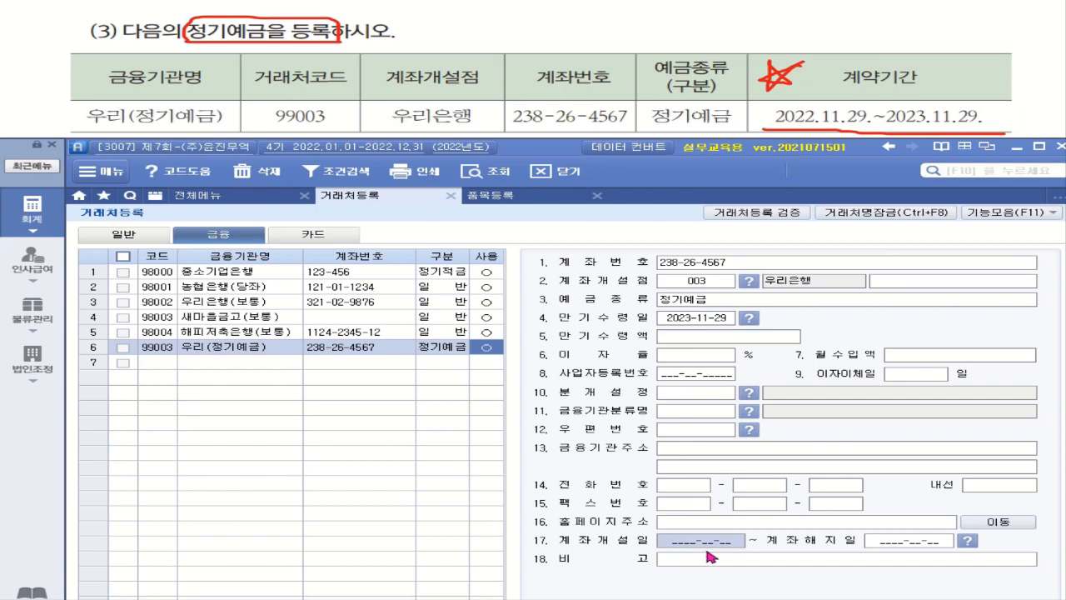
Type 20221129 as 계좌개설일 and 20231129 as 계좌해지일.
{"action": "type", "text": "202211"}
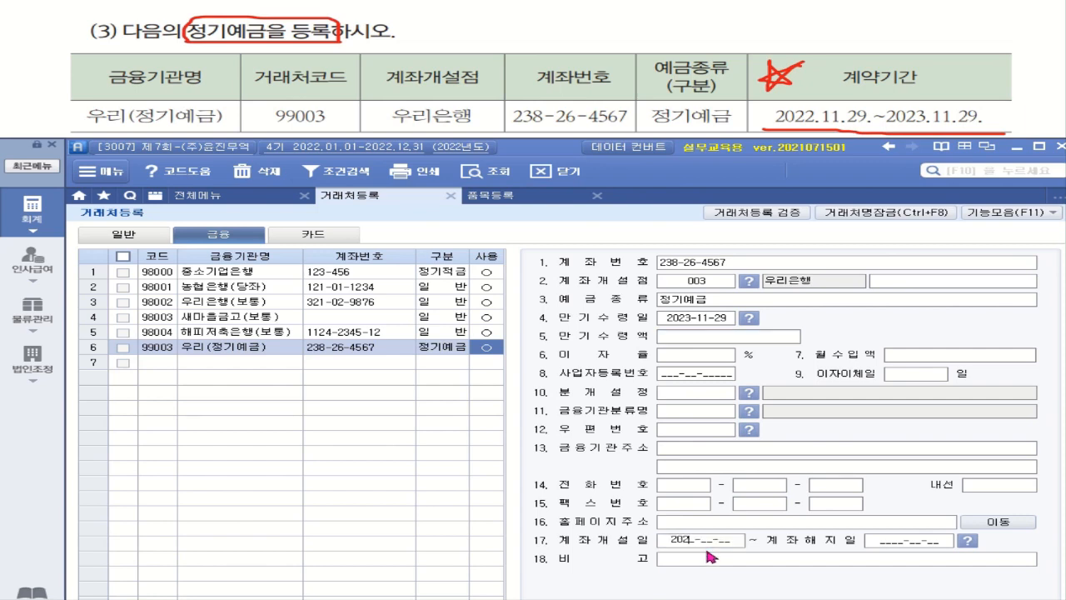
{"action": "type", "text": "29"}
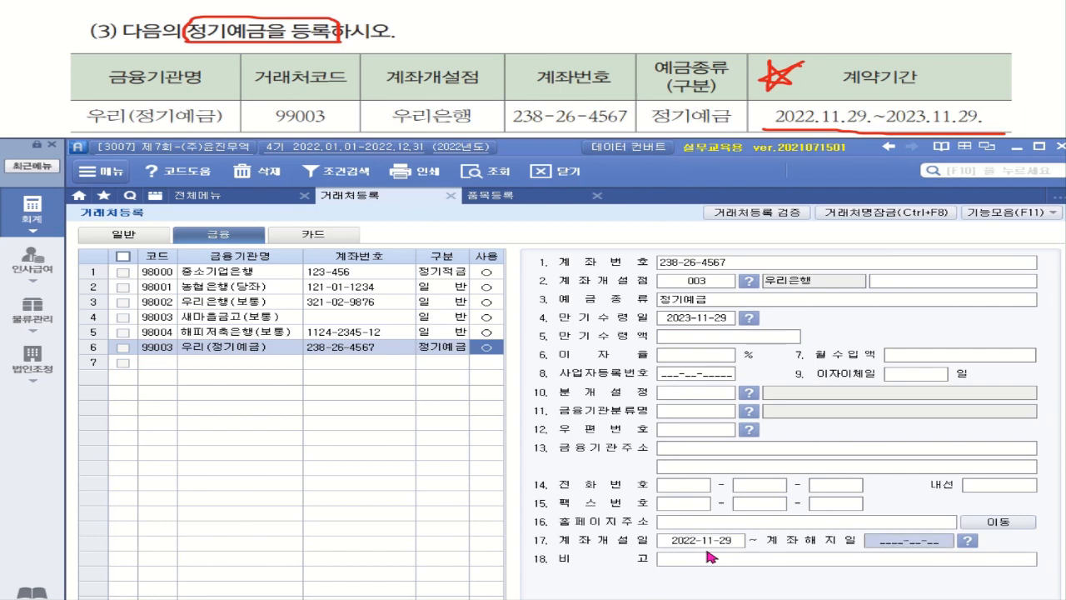
{"action": "type", "text": "2023-__-__"}
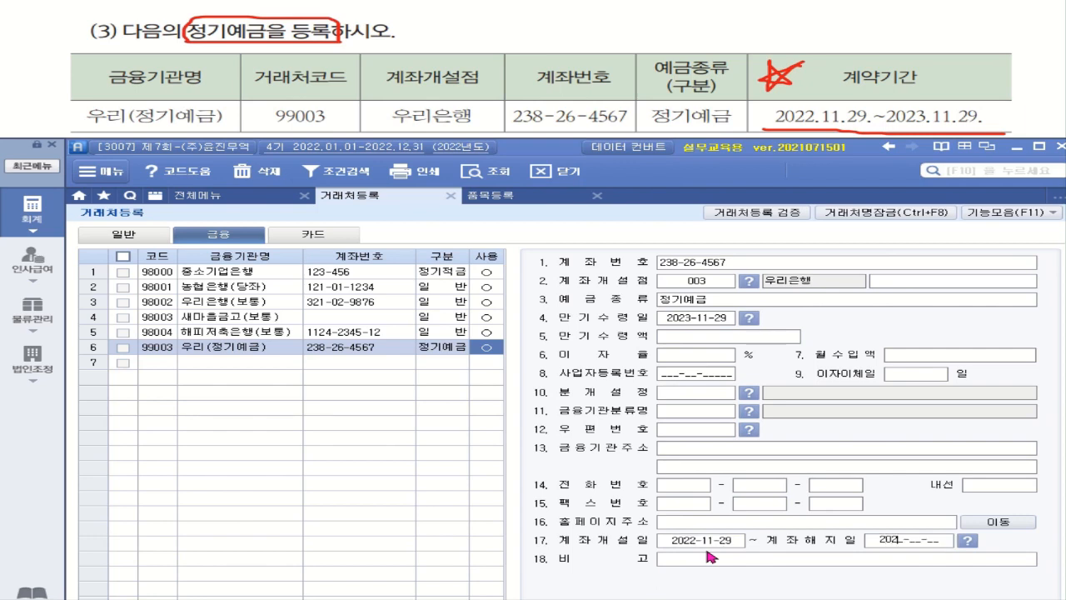
{"action": "type", "text": "1129"}
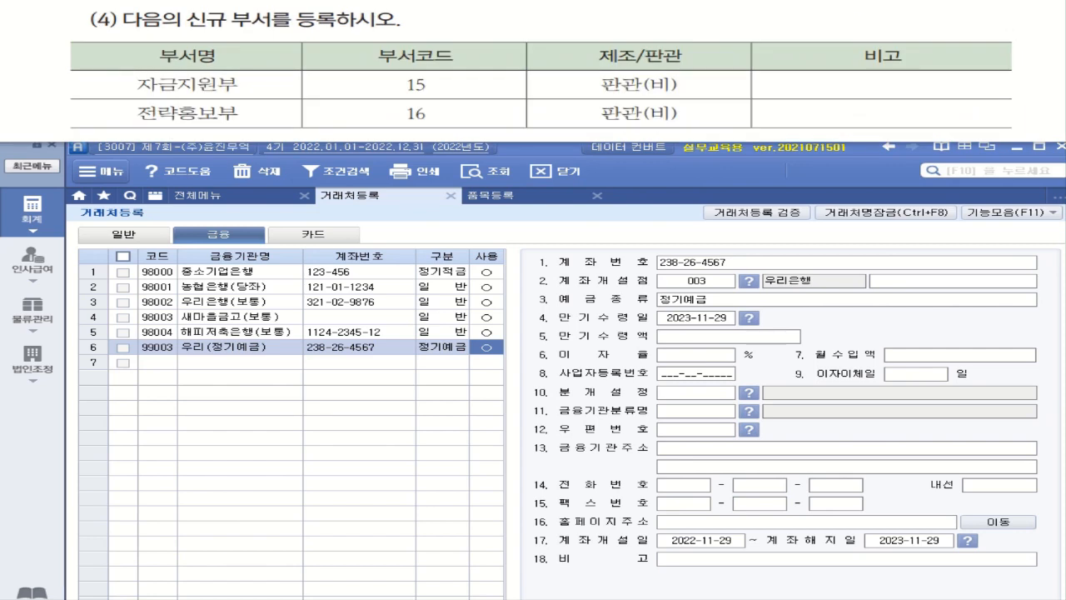
In 부서/사원등록, register department 15 자금지원부 as a 부서 classified 판관.
{"action": "left_click", "coordinate": [33, 316]}
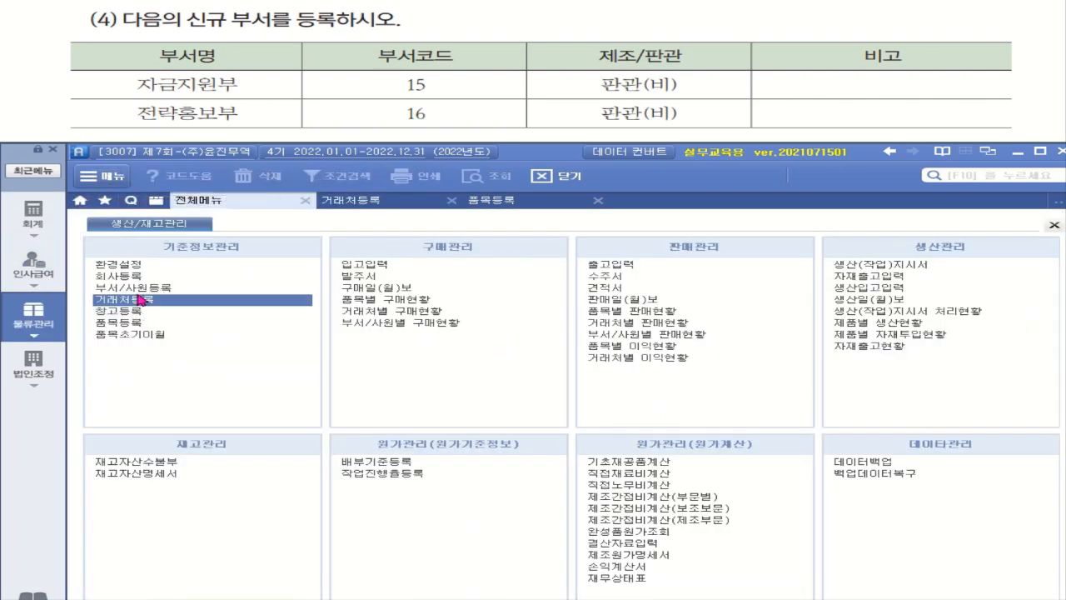
{"action": "left_click", "coordinate": [137, 292]}
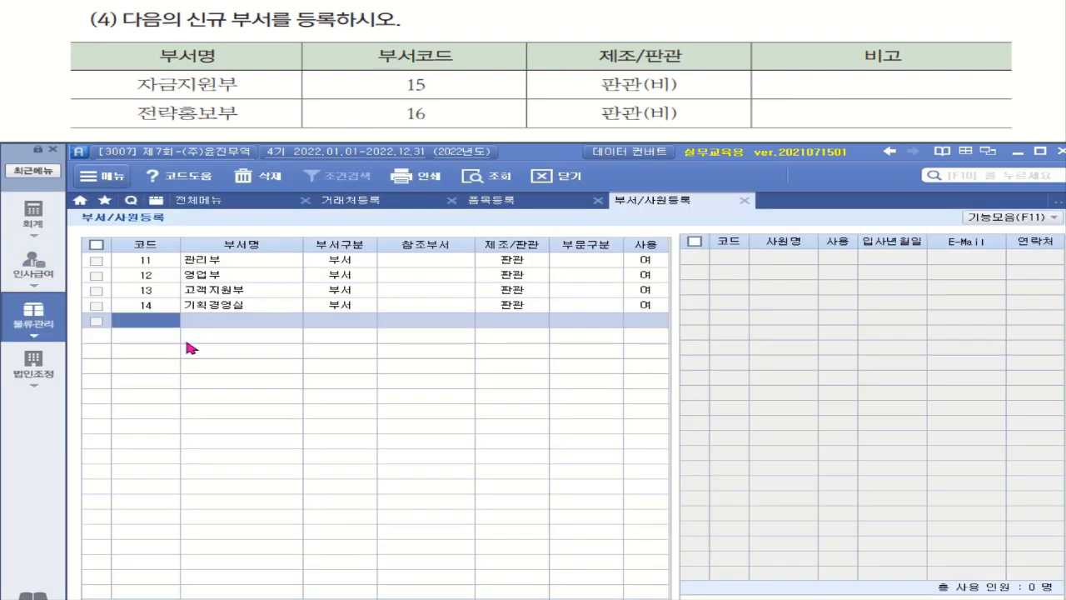
{"action": "type", "text": "15"}
{"action": "key", "text": "Return"}
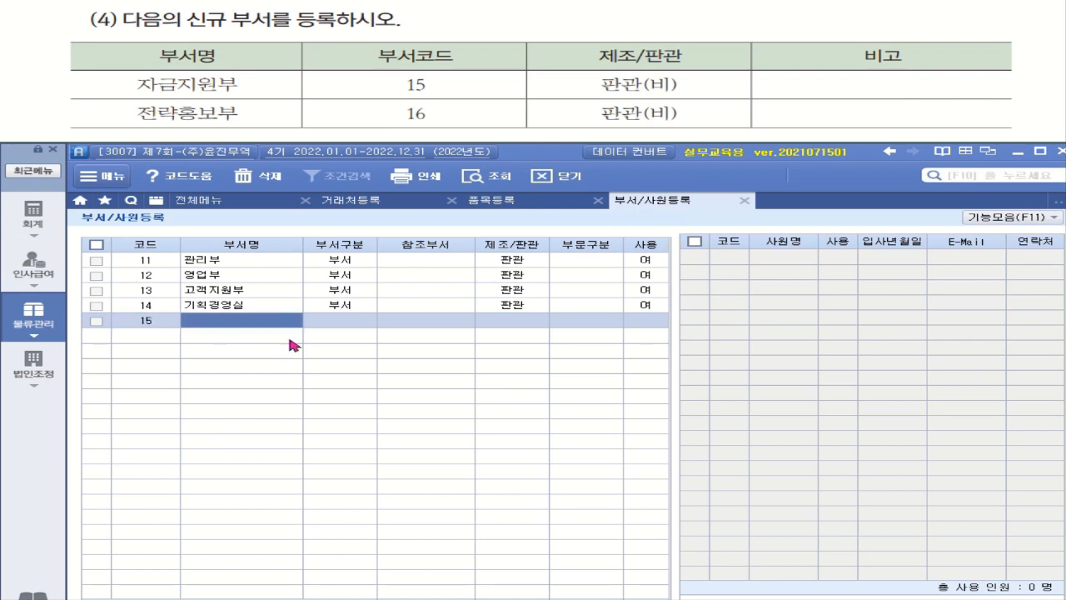
{"action": "type", "text": "자"}
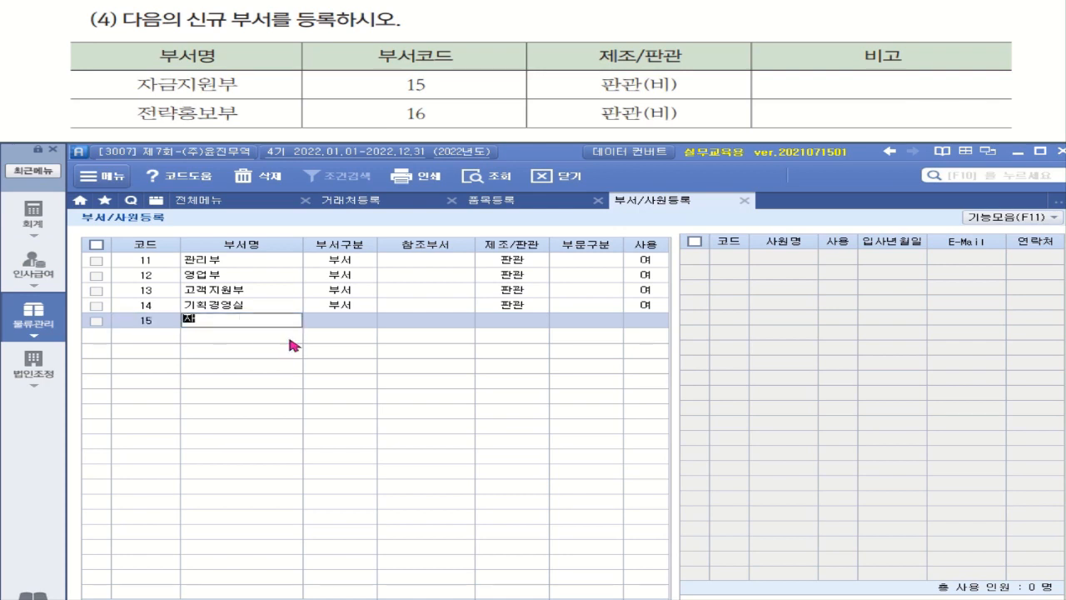
{"action": "type", "text": "금ㅈ"}
{"action": "type", "text": "ㅣ원"}
{"action": "type", "text": "부"}
{"action": "key", "text": "Return"}
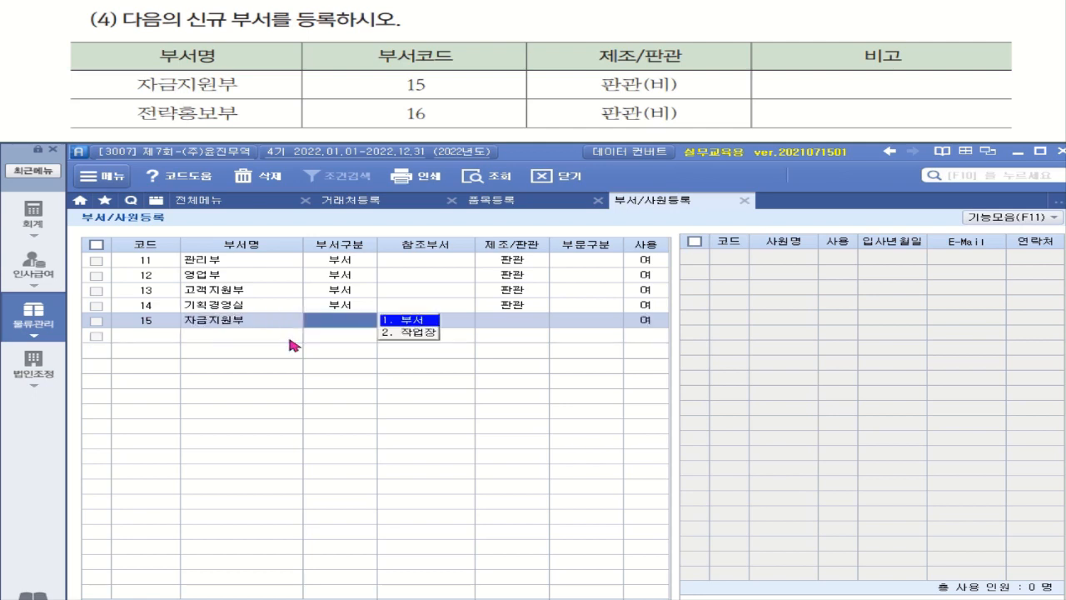
{"action": "key", "text": "Return"}
{"action": "key", "text": "Return"}
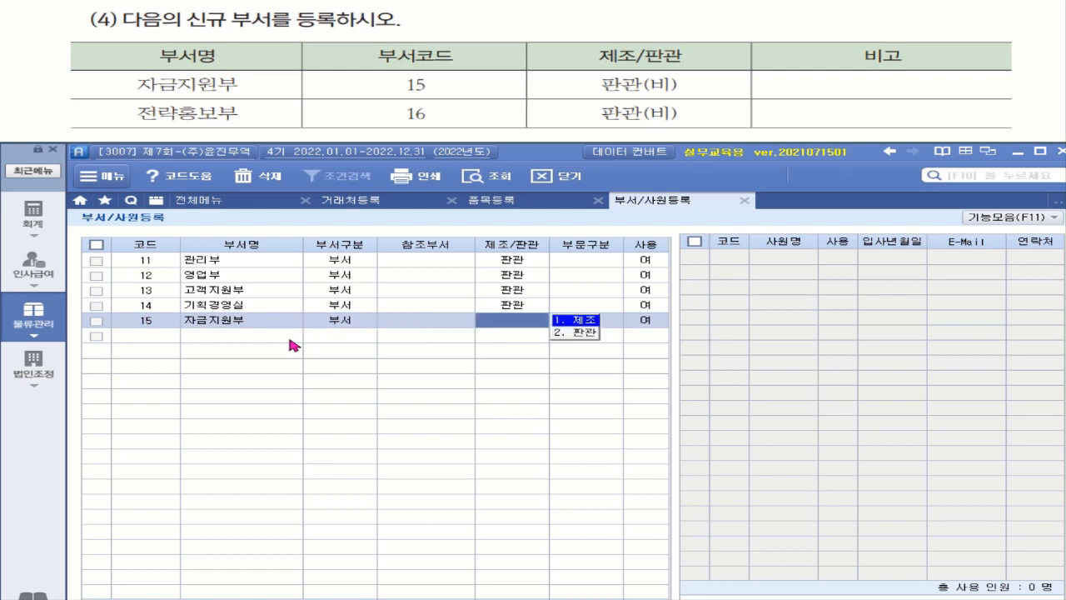
{"action": "key", "text": "2"}
{"action": "key", "text": "Return"}
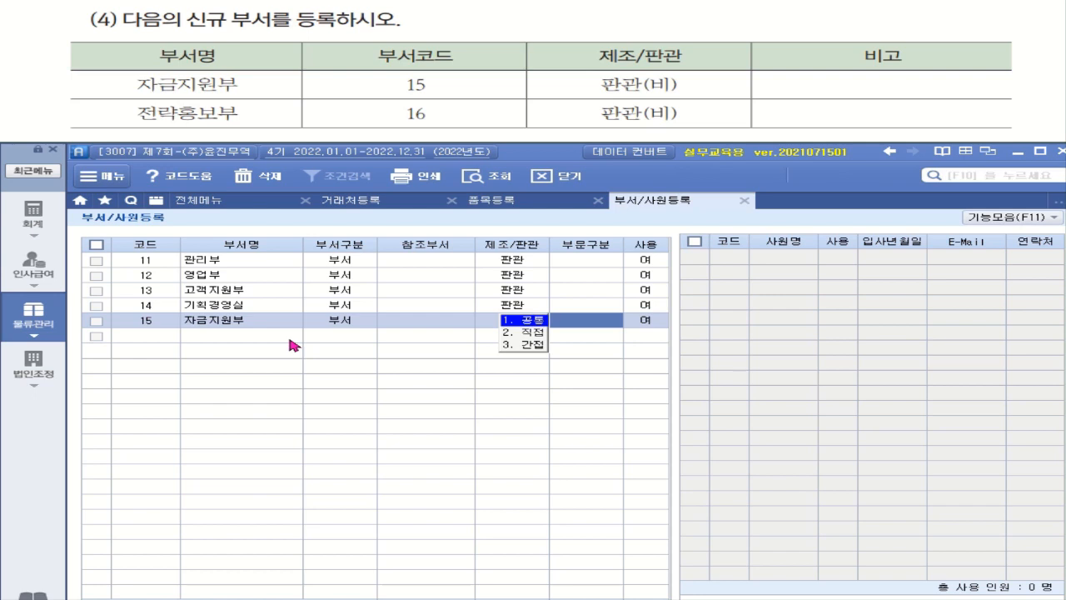
{"action": "key", "text": "Return"}
{"action": "key", "text": "Return"}
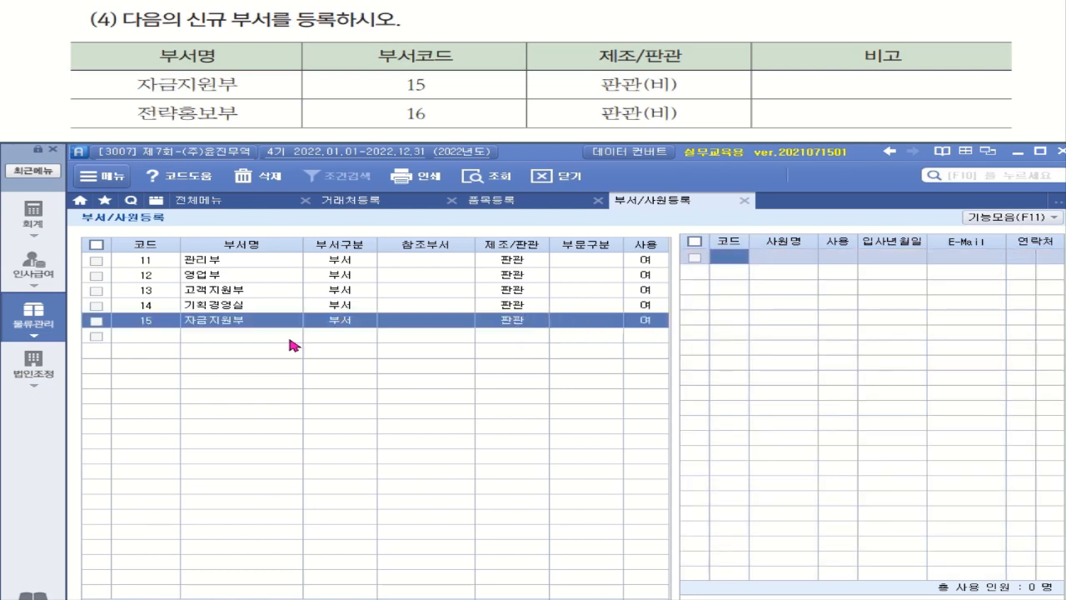
Add department 16 전략홍보부 as a 부서 classified 판관.
{"action": "left_click", "coordinate": [132, 337]}
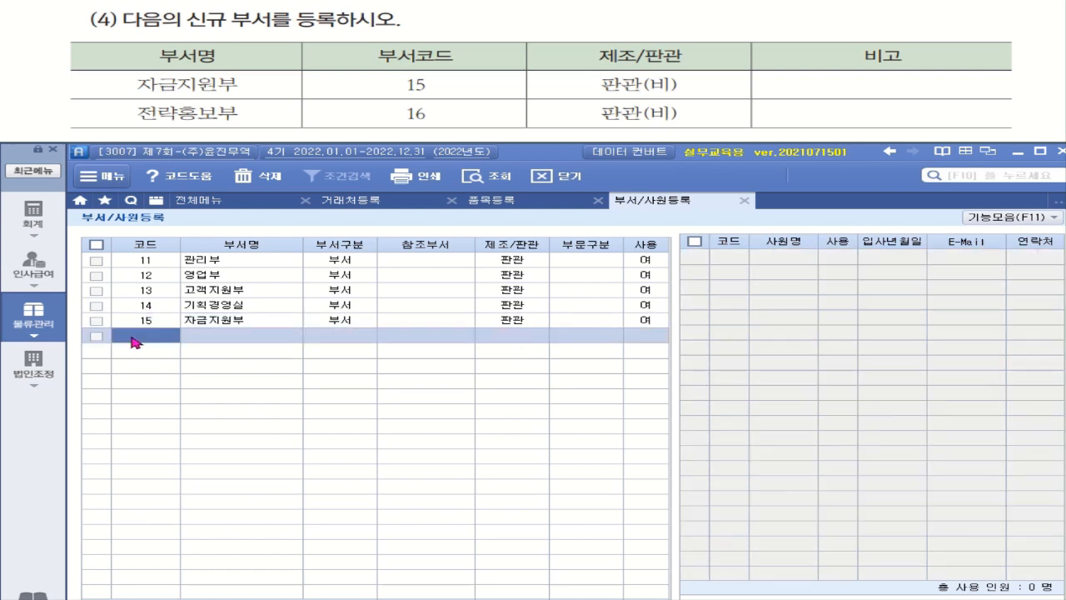
{"action": "type", "text": "16"}
{"action": "key", "text": "Return"}
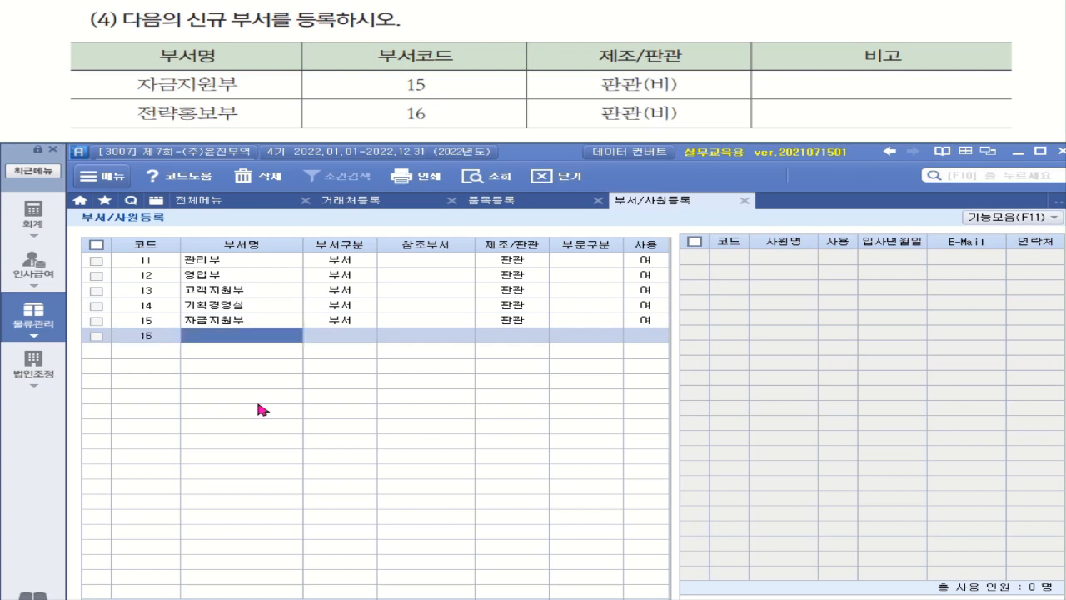
{"action": "type", "text": "전략"}
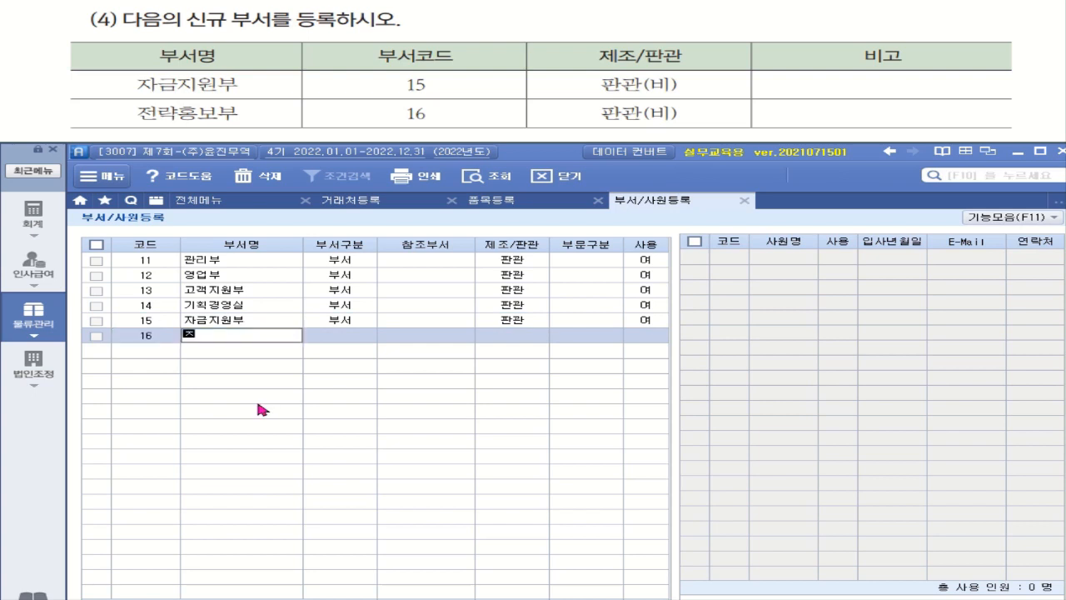
{"action": "type", "text": "홍보부"}
{"action": "key", "text": "Return"}
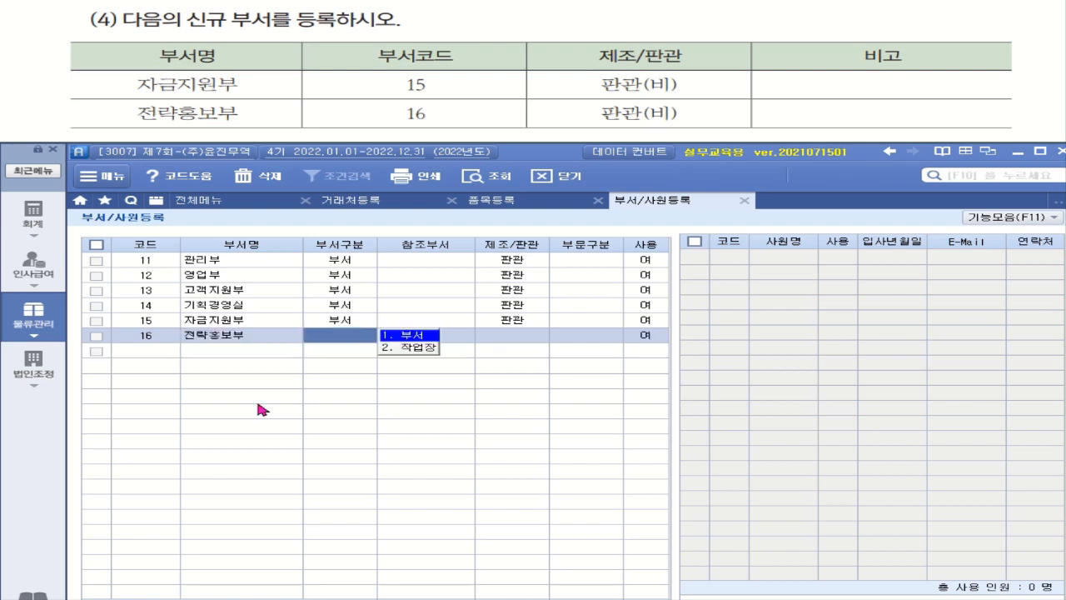
{"action": "key", "text": "Return"}
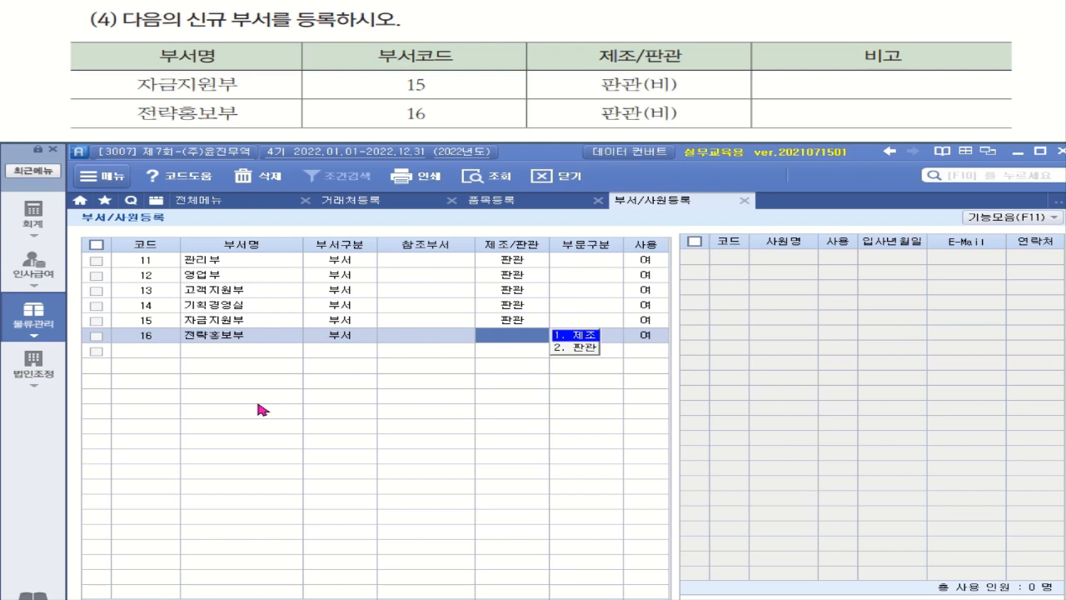
{"action": "key", "text": "2"}
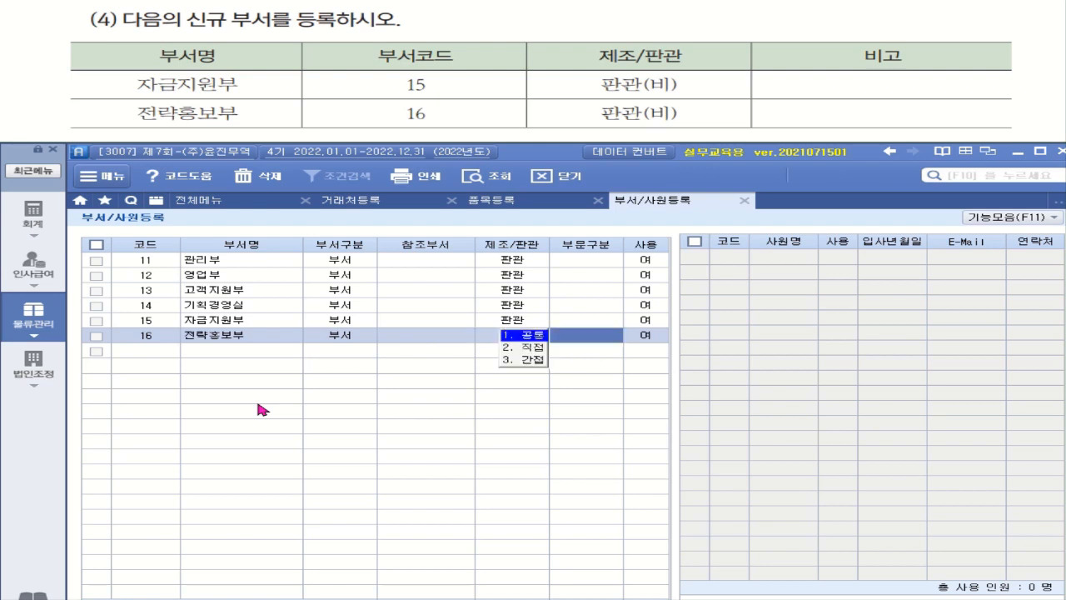
{"action": "key", "text": "Return"}
{"action": "key", "text": "Return"}
{"action": "left_click", "coordinate": [159, 350]}
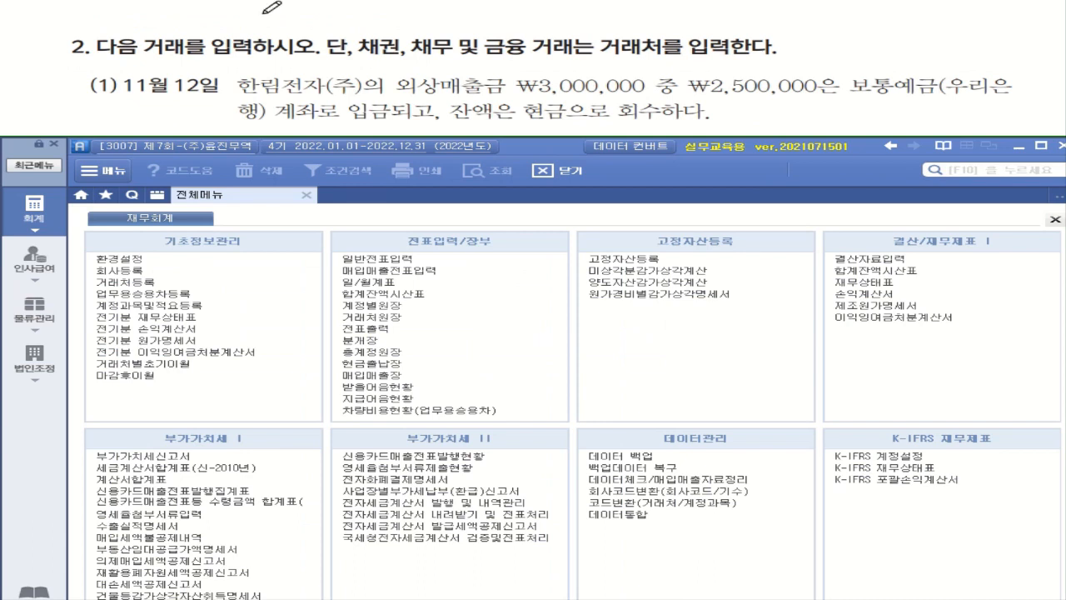
Mark up the Nov 12 task: ₩2,500,000 into 보통예금, remaining balance collected in cash.
{"action": "left_click_drag", "start_coordinate": [146, 54], "coordinate": [250, 52]}
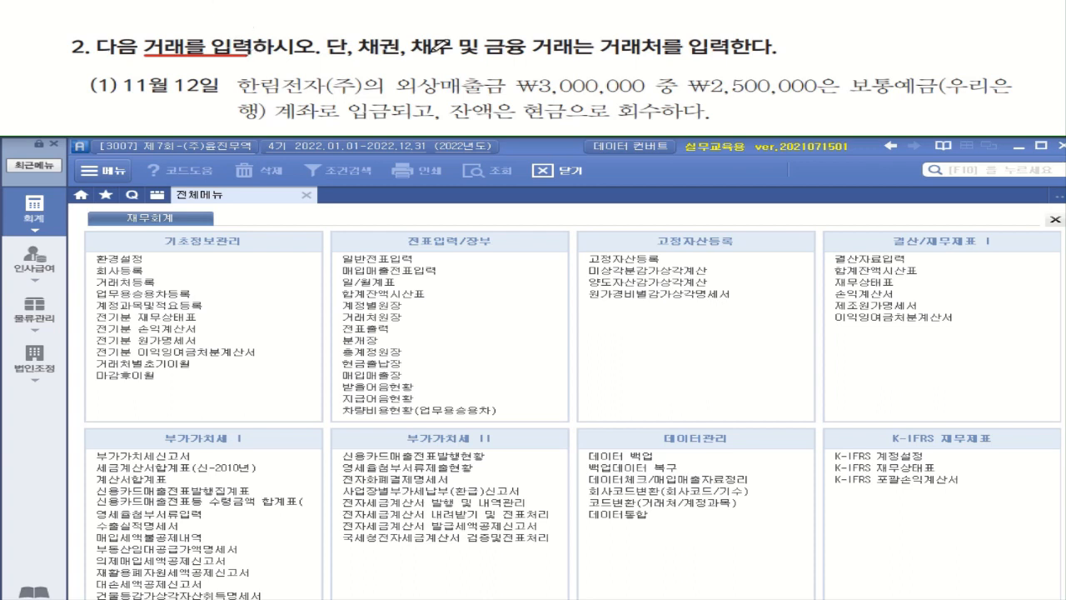
{"action": "left_click_drag", "start_coordinate": [712, 94], "coordinate": [1000, 93]}
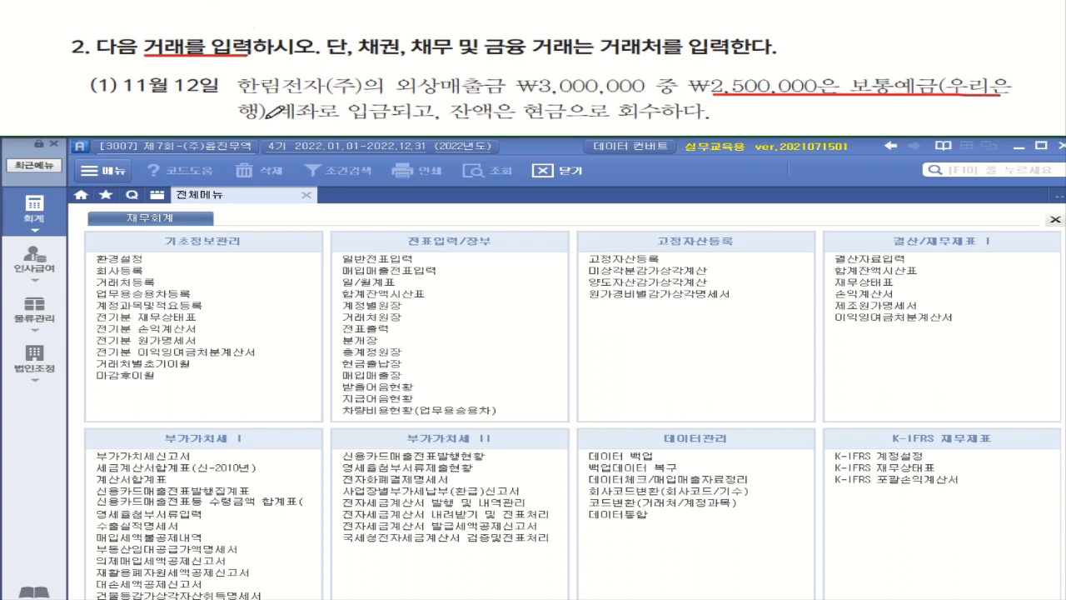
{"action": "left_click_drag", "start_coordinate": [272, 119], "coordinate": [360, 118]}
{"action": "left_click_drag", "start_coordinate": [510, 125], "coordinate": [687, 125]}
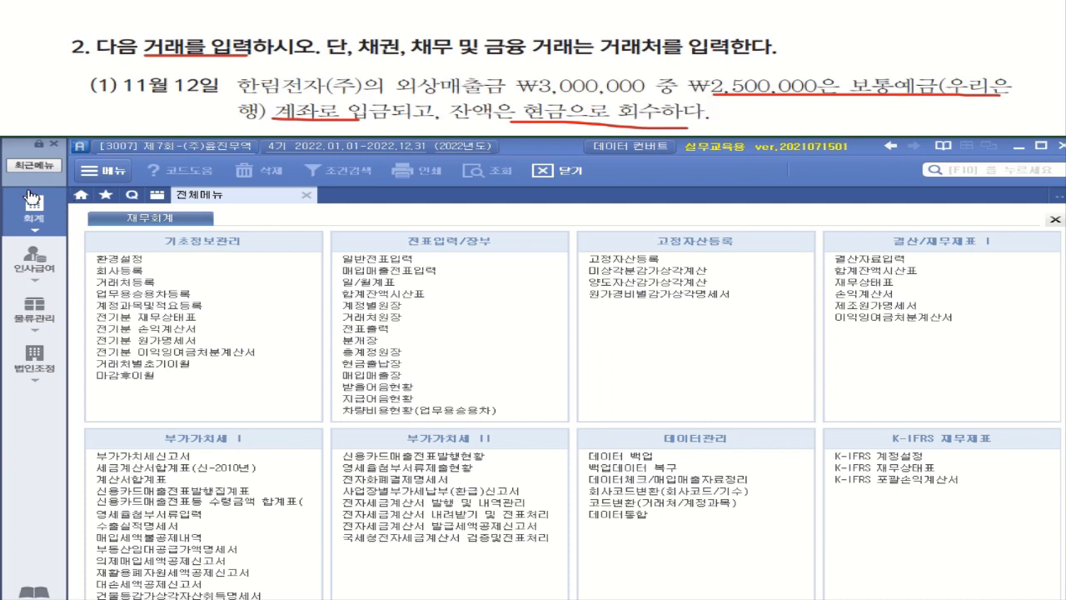
Start a November 12 general journal entry with a debit line on 103 보통예금.
{"action": "left_click", "coordinate": [372, 263]}
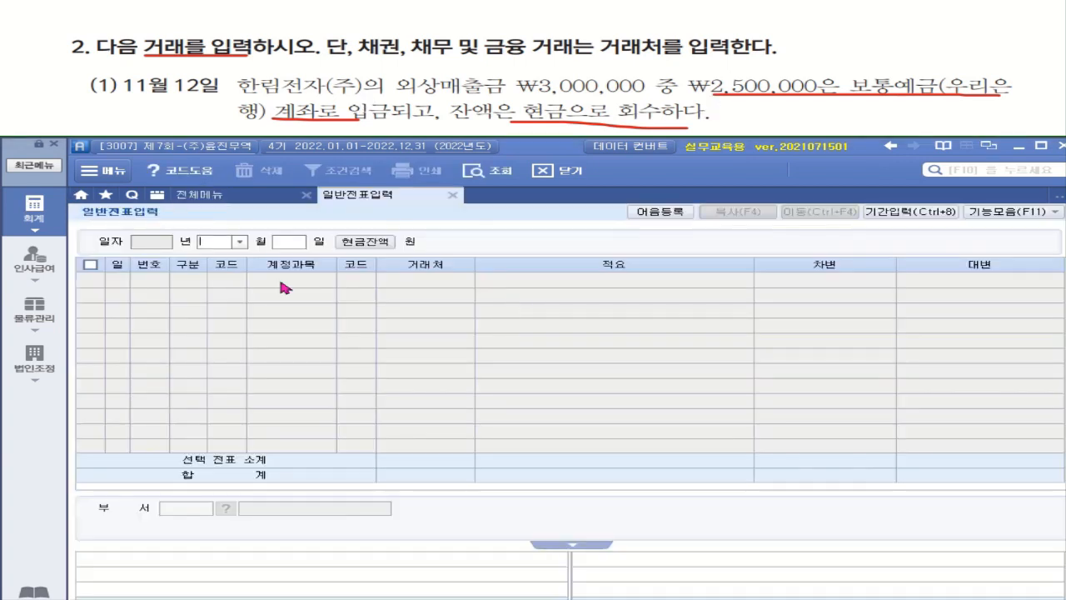
{"action": "left_click", "coordinate": [241, 242]}
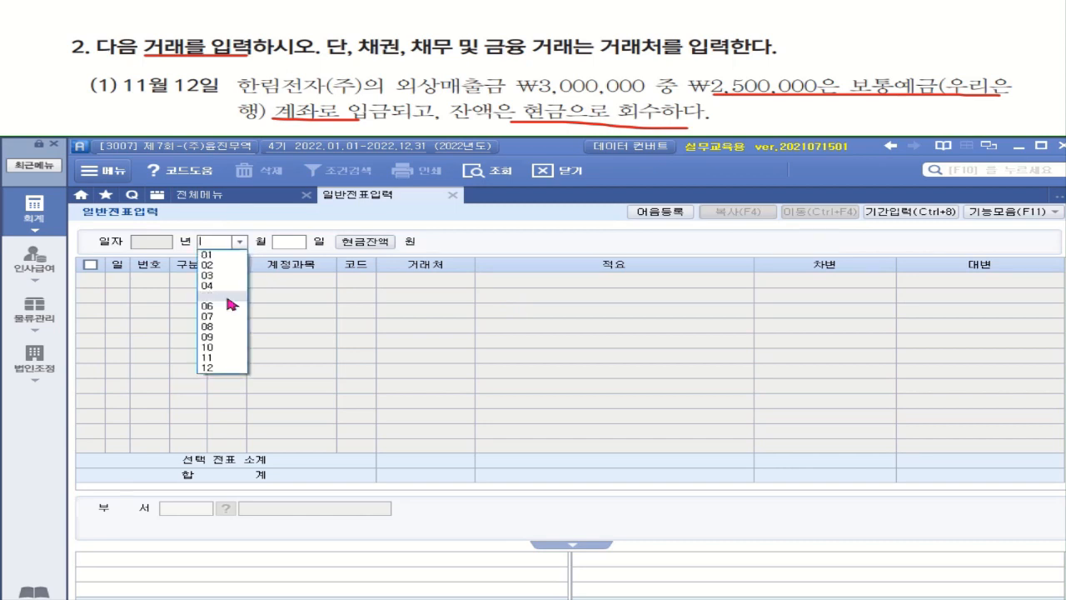
{"action": "left_click", "coordinate": [210, 362]}
{"action": "type", "text": "12"}
{"action": "key", "text": "Return"}
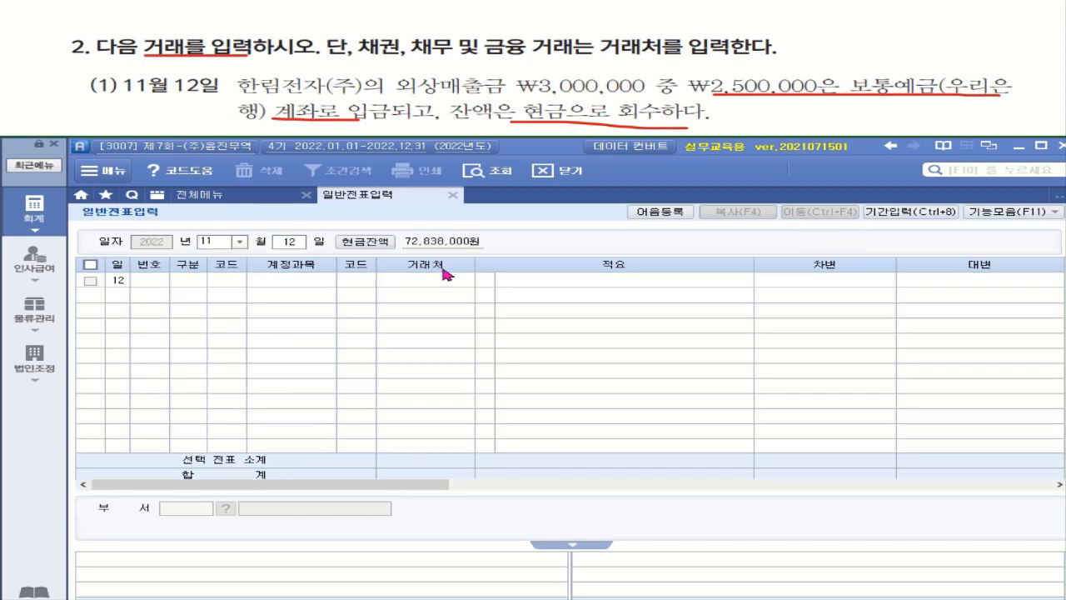
{"action": "type", "text": "3"}
{"action": "key", "text": "Return"}
{"action": "type", "text": "1"}
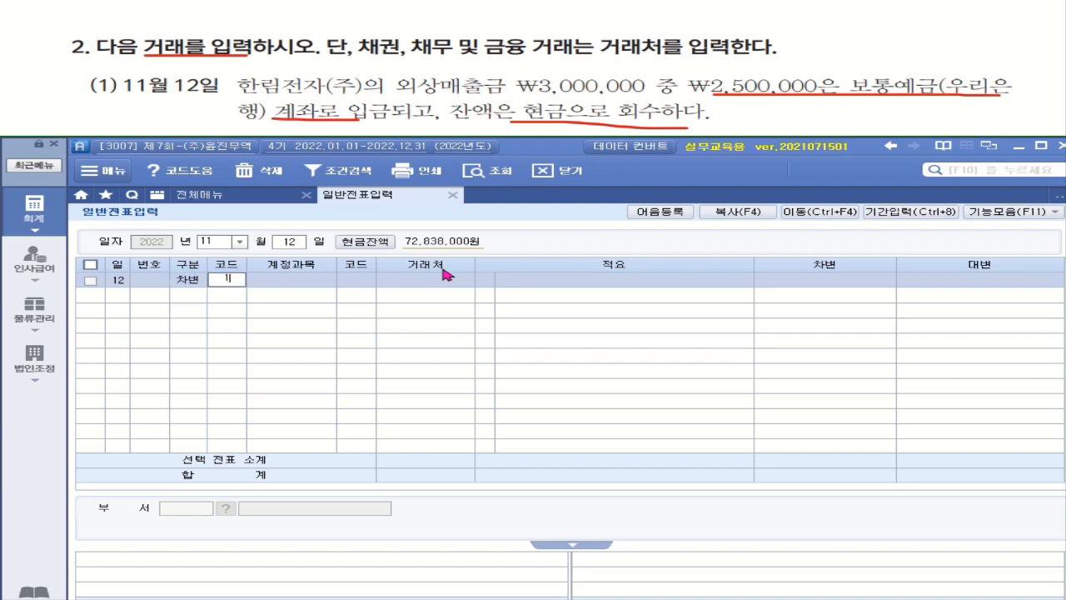
{"action": "type", "text": "보토ㅇ"}
{"action": "key", "text": "Return"}
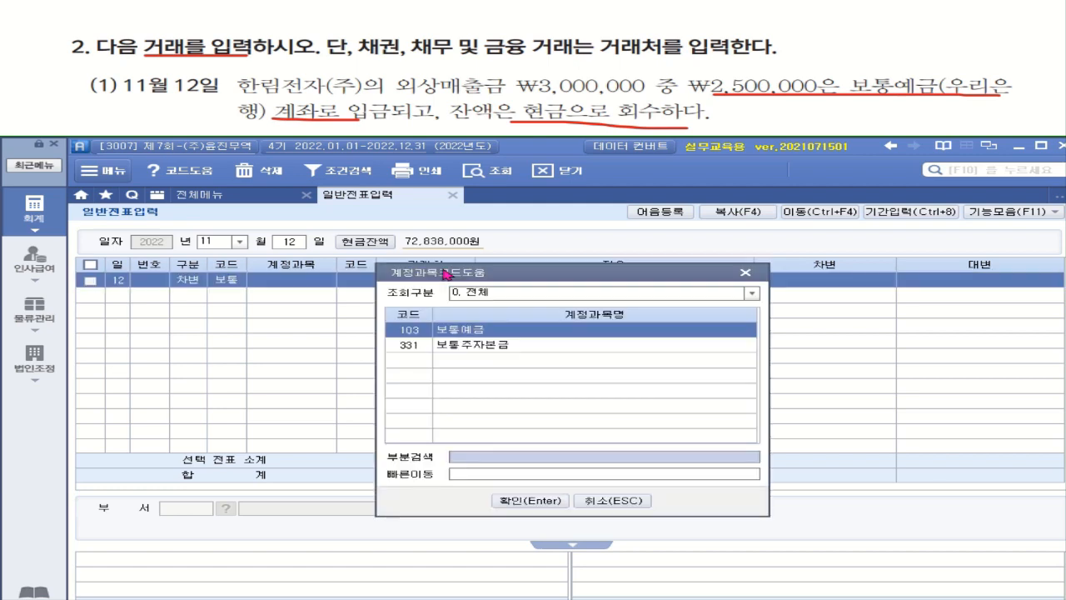
{"action": "key", "text": "Return"}
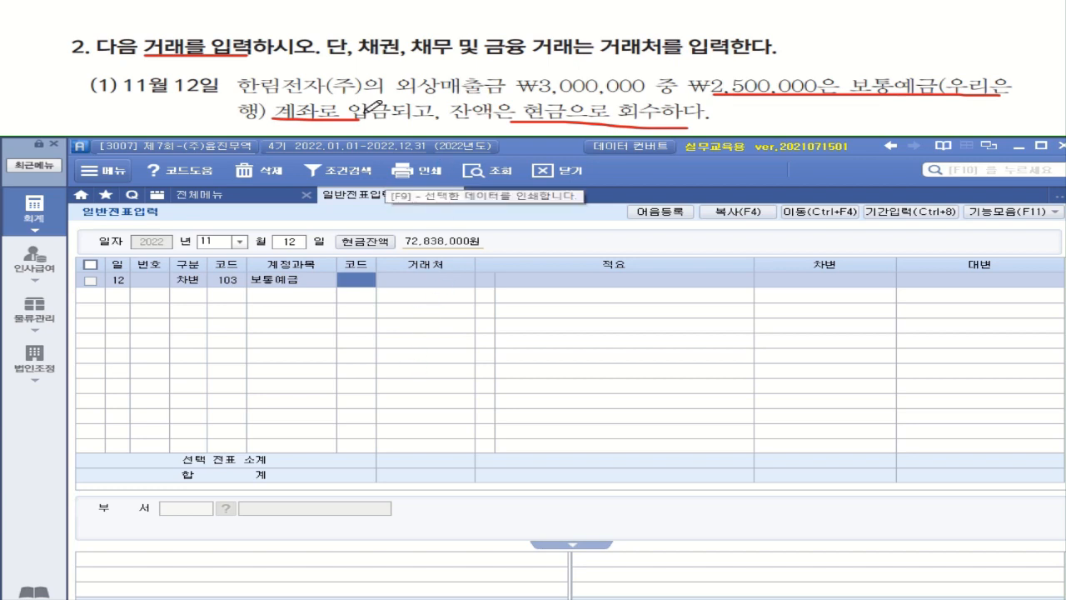
Set the 보통예금 line's trading partner to 98002 우리은행(보통).
{"action": "left_click_drag", "start_coordinate": [359, 59], "coordinate": [571, 64]}
{"action": "mouse_move", "coordinate": [672, 51]}
{"action": "left_mouse_down"}
{"action": "mouse_move", "coordinate": [604, 56]}
{"action": "mouse_move", "coordinate": [666, 20]}
{"action": "mouse_move", "coordinate": [679, 65]}
{"action": "mouse_move", "coordinate": [774, 57]}
{"action": "left_mouse_up"}
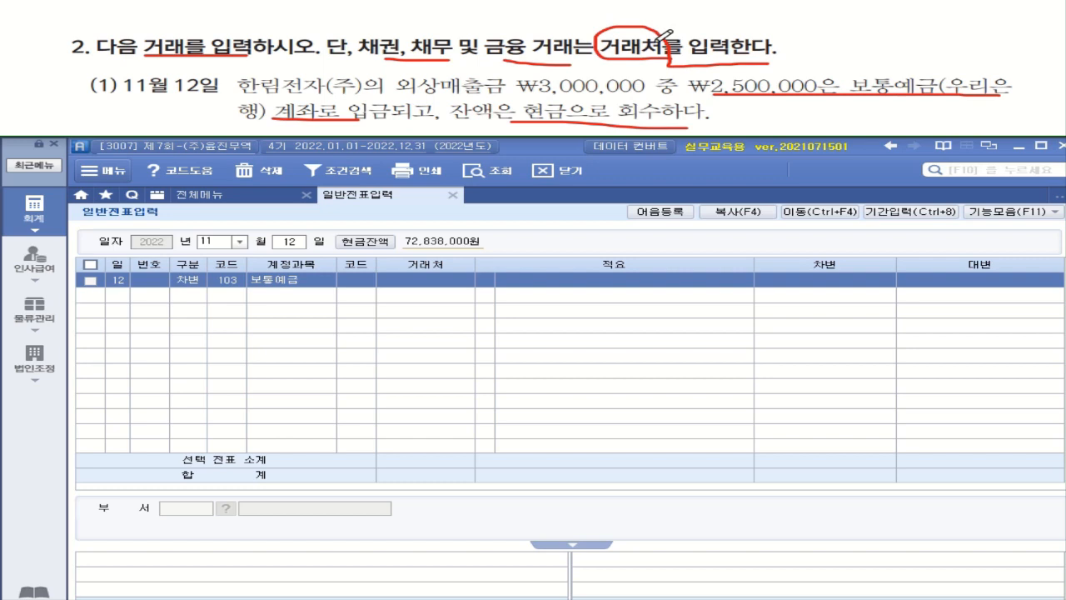
{"action": "left_click", "coordinate": [356, 280]}
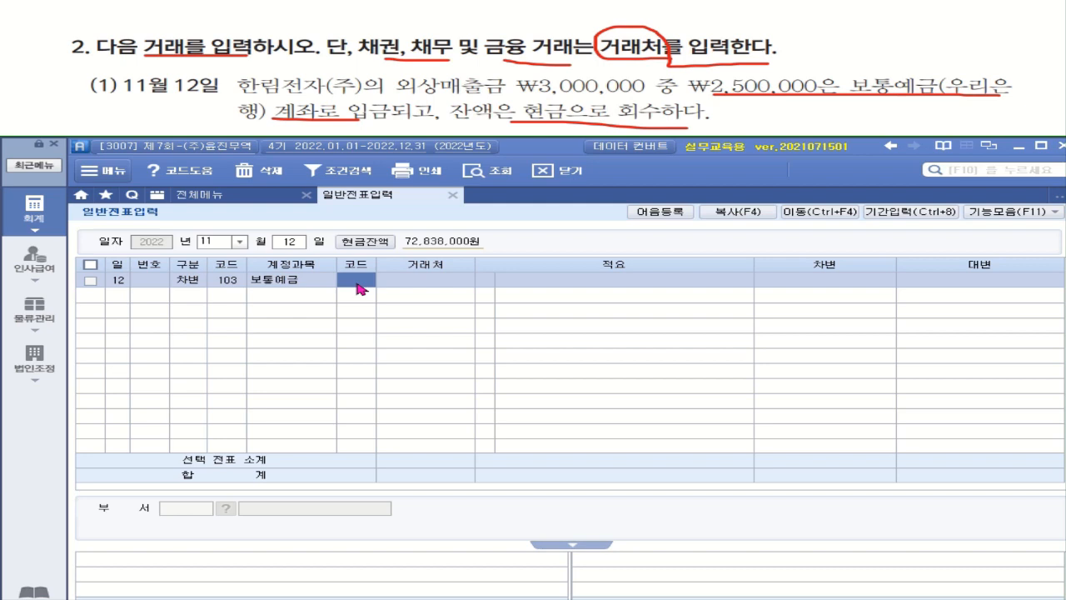
{"action": "left_click", "coordinate": [358, 284]}
{"action": "type", "text": "우리"}
{"action": "key", "text": "Return"}
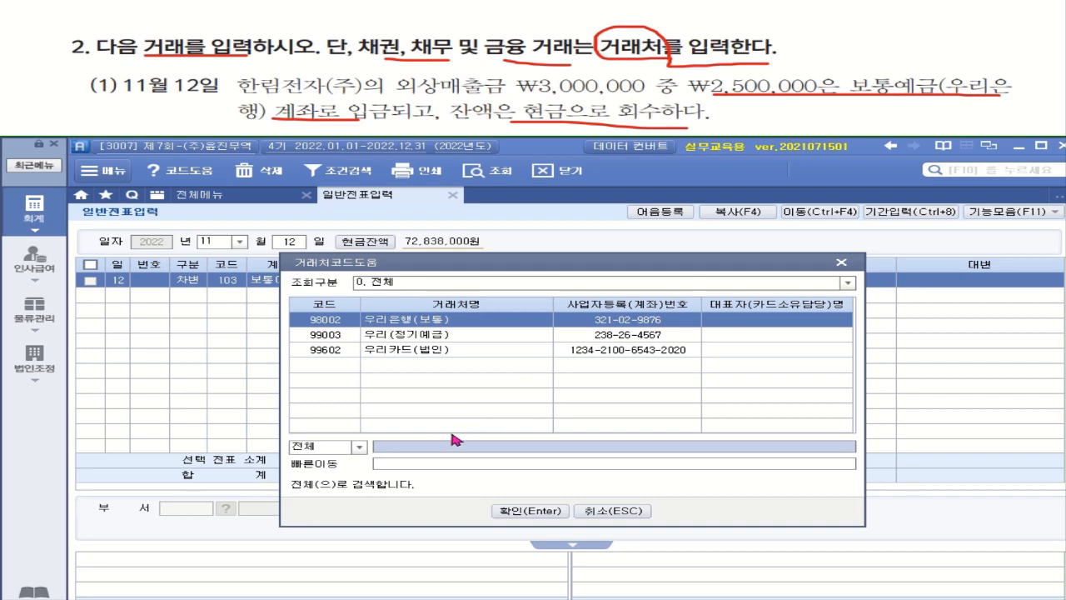
{"action": "double_click", "coordinate": [440, 322]}
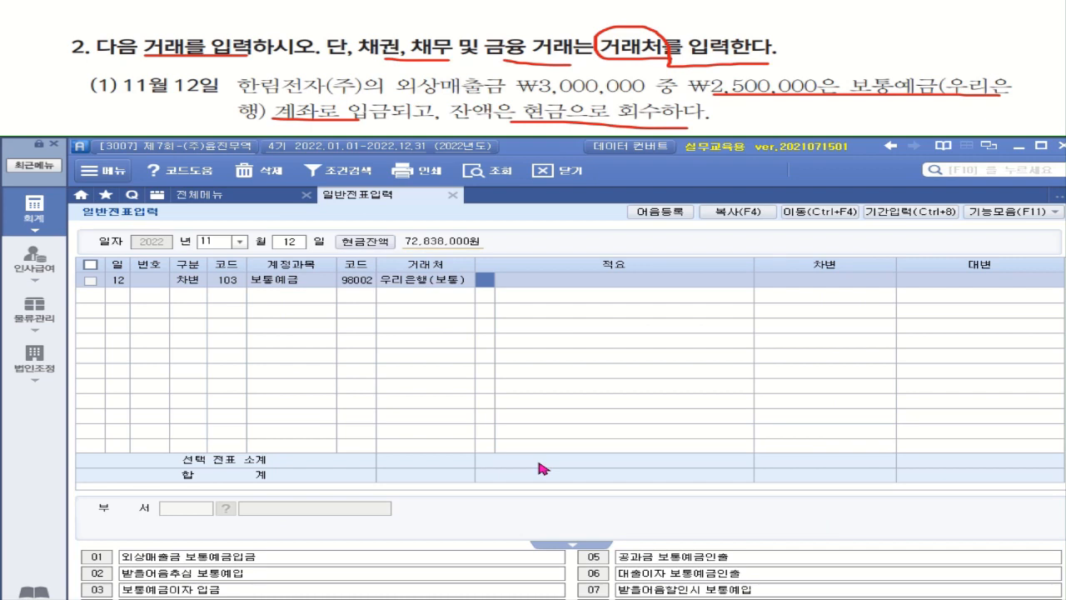
{"action": "key", "text": "Return"}
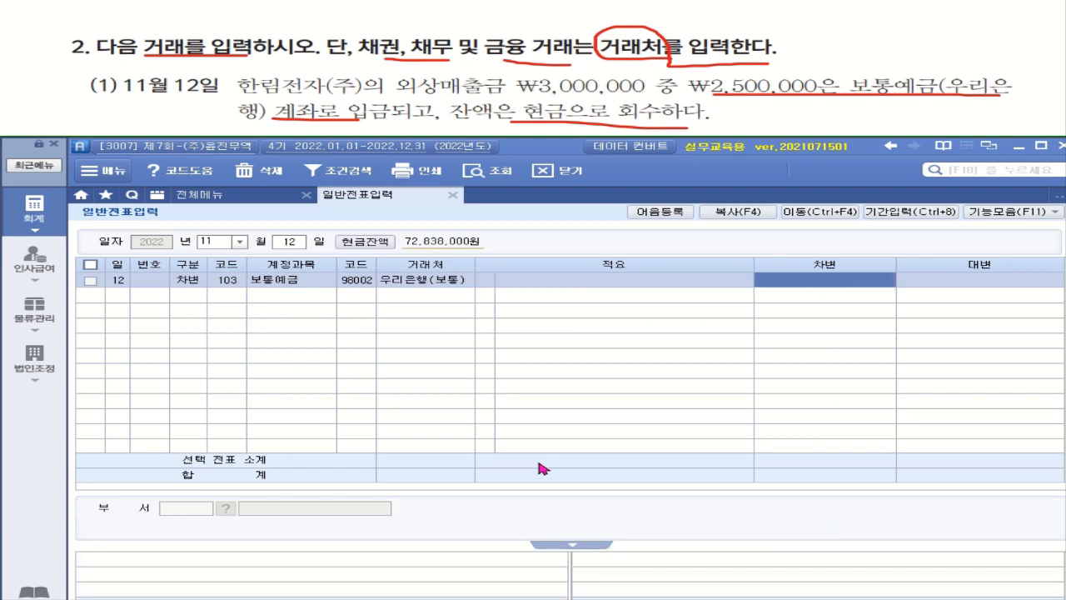
Enter 2,500,000 on the 보통예금 debit and add a 500,000 debit to 101 현금.
{"action": "type", "text": "2500000"}
{"action": "key", "text": "Return"}
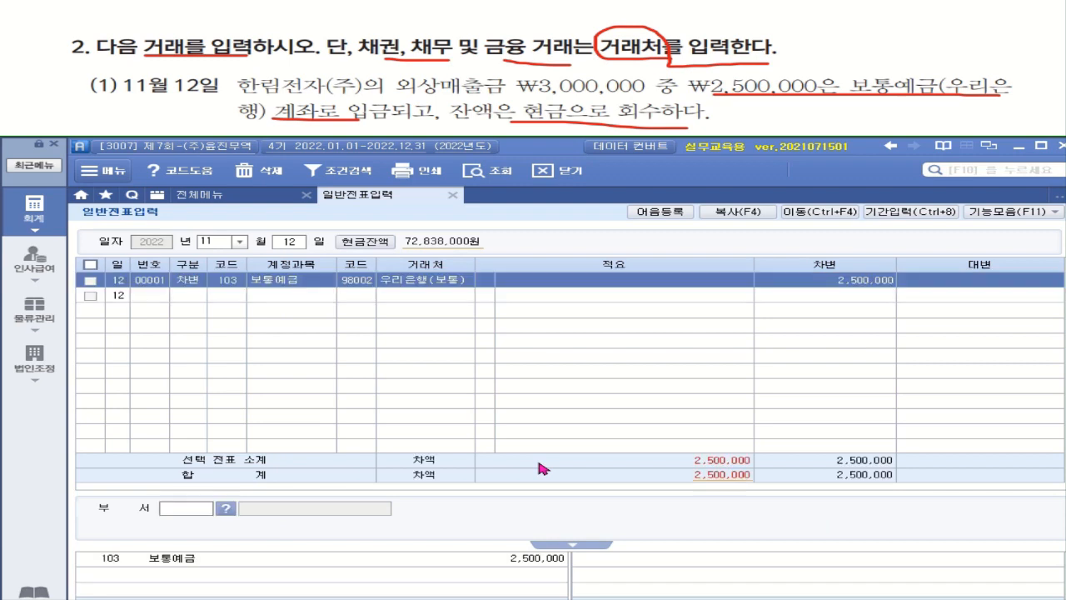
{"action": "type", "text": "3"}
{"action": "key", "text": "Return"}
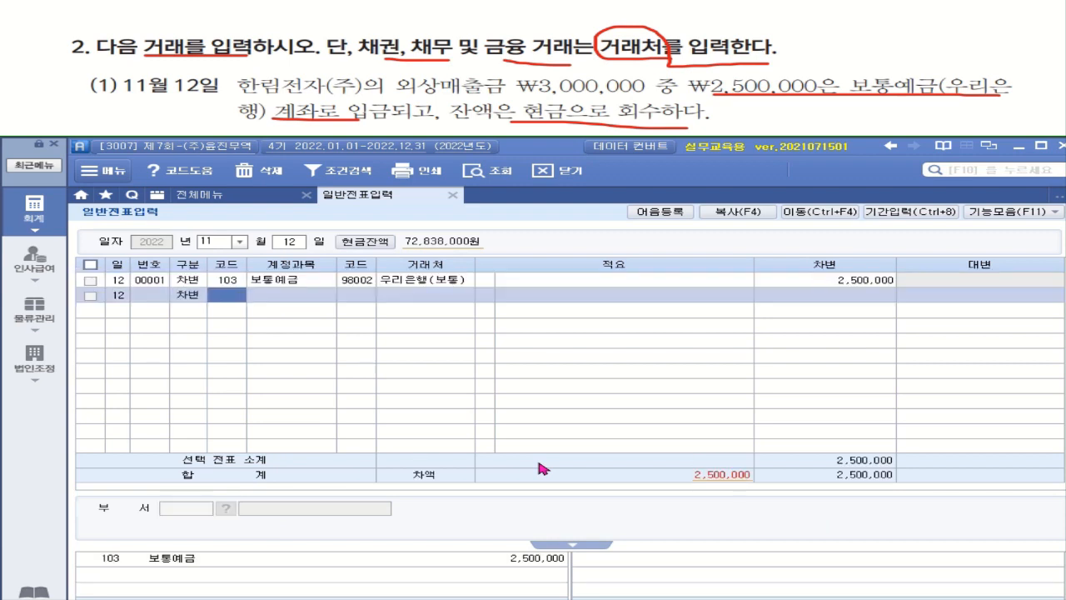
{"action": "type", "text": "현금"}
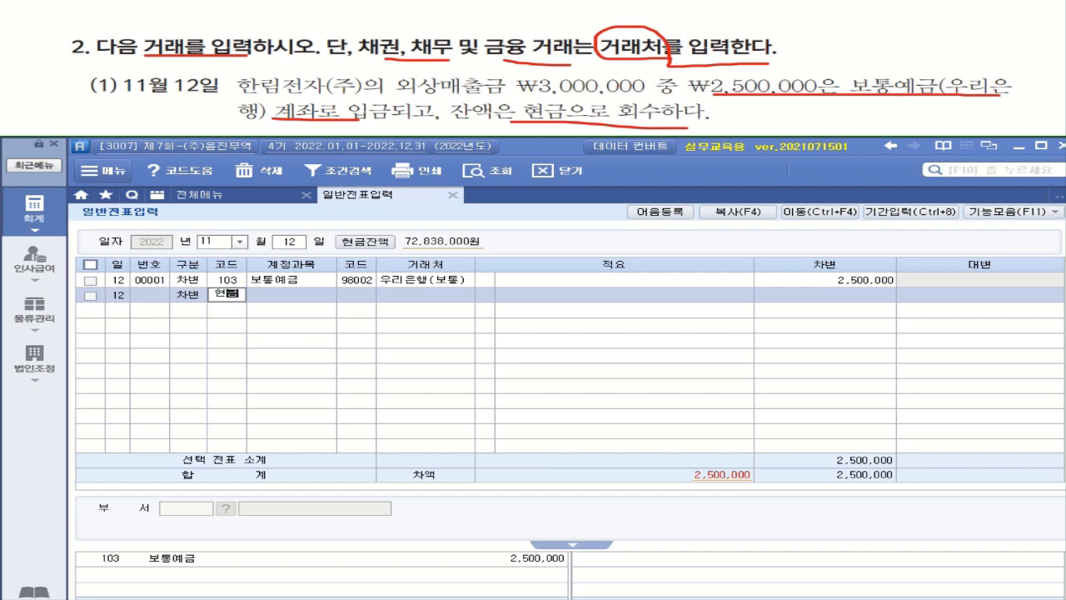
{"action": "key", "text": "Return"}
{"action": "key", "text": "Return"}
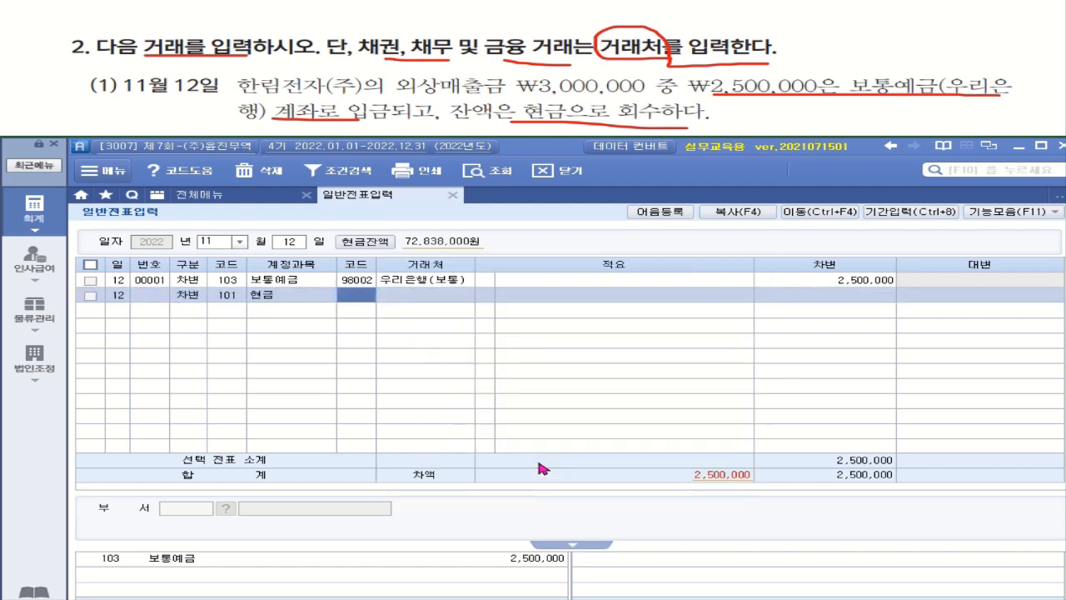
{"action": "key", "text": "Return"}
{"action": "key", "text": "Return"}
{"action": "key", "text": "Return"}
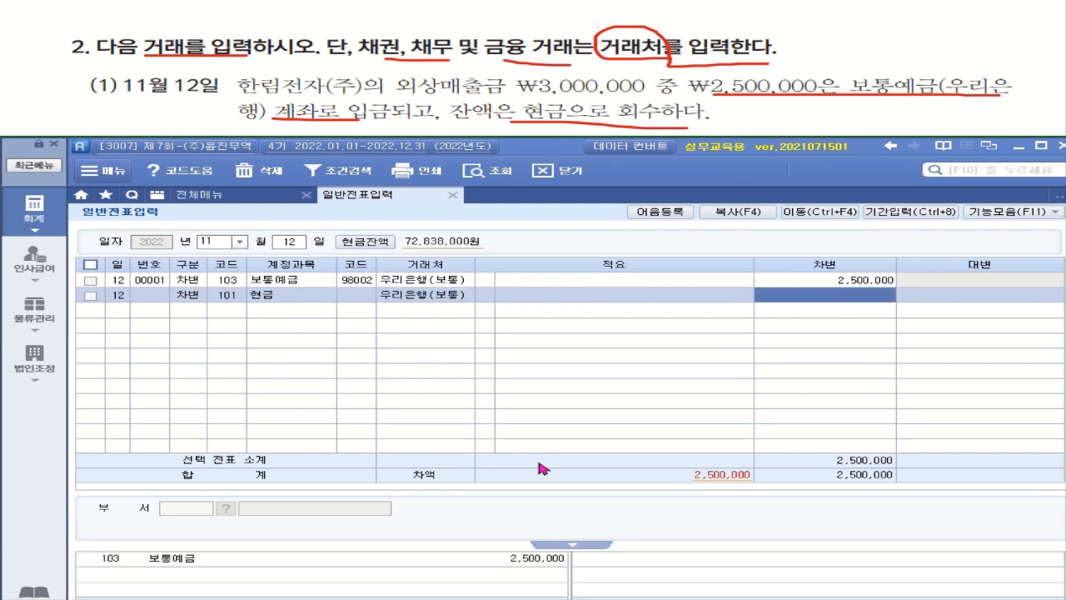
{"action": "type", "text": "5000000"}
{"action": "key", "text": "Return"}
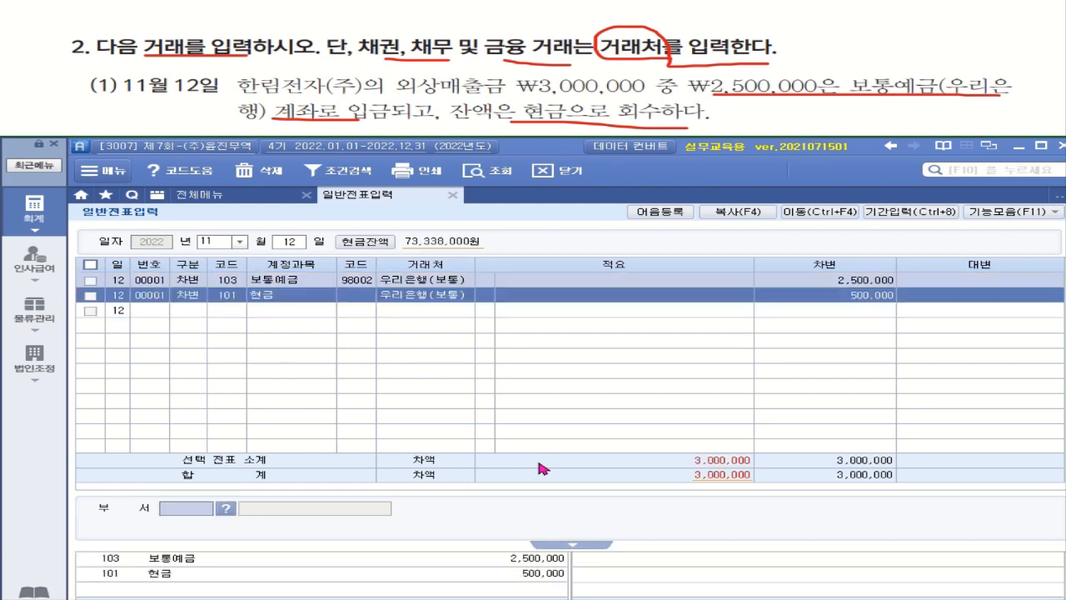
Add a 3,000,000 credit to 108 외상매출금 with partner 한림전자(주).
{"action": "key", "text": "Return"}
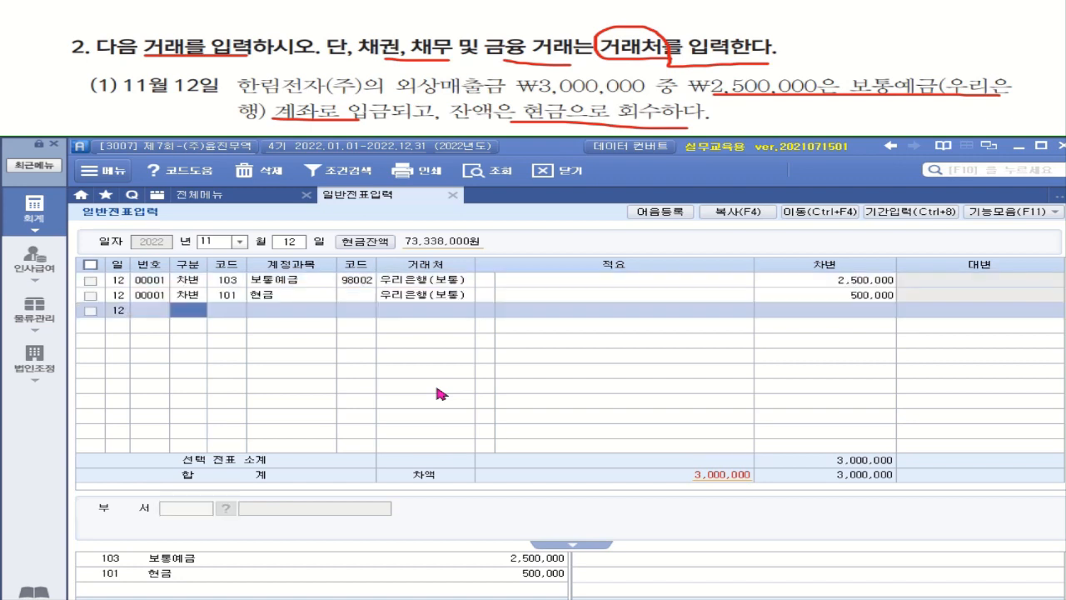
{"action": "key", "text": "4"}
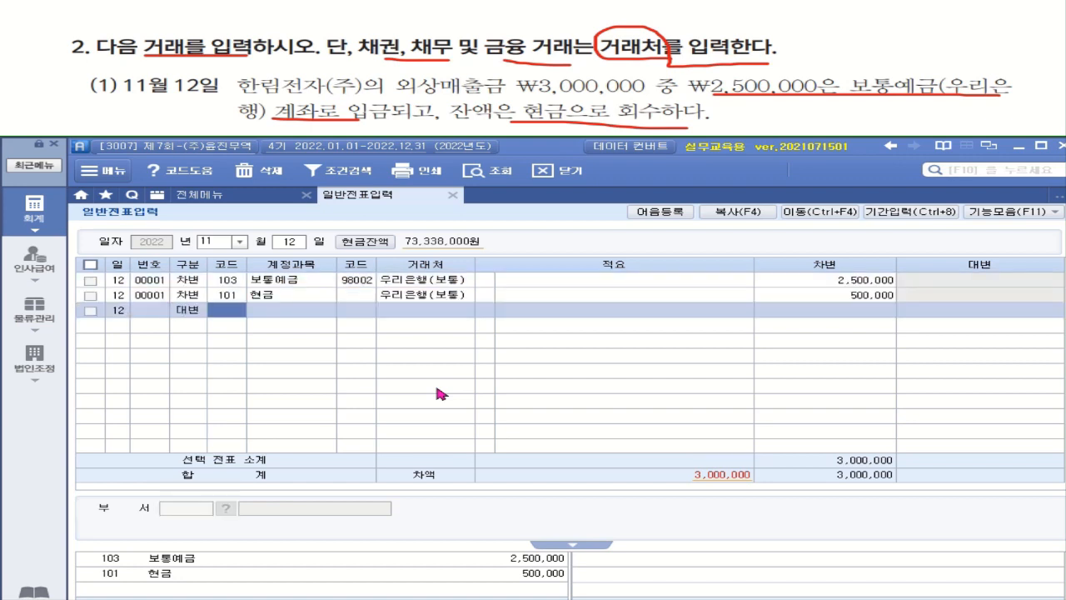
{"action": "type", "text": "외상"}
{"action": "key", "text": "Return"}
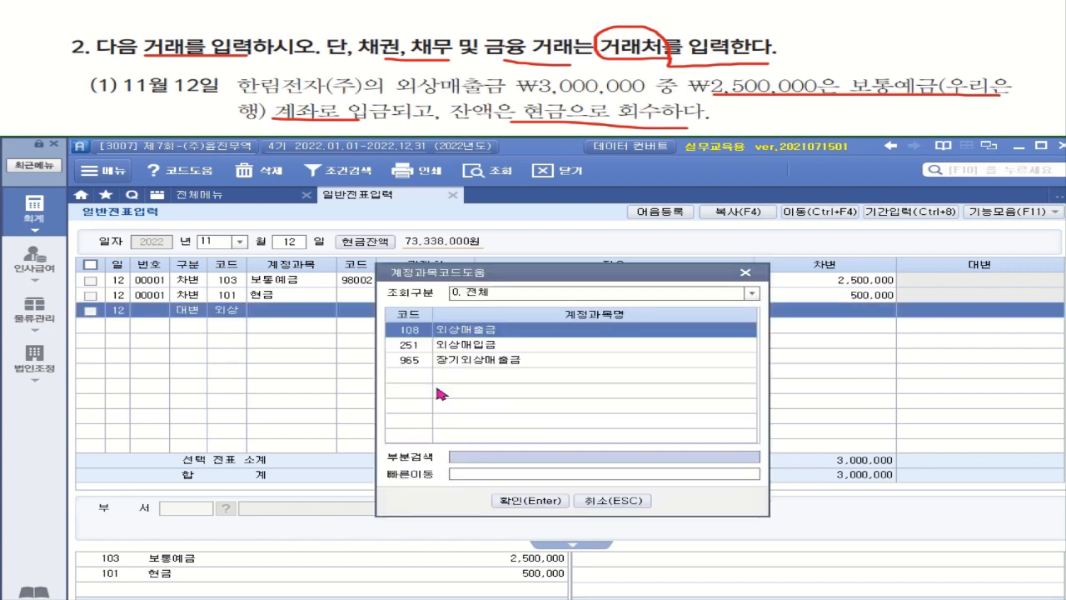
{"action": "key", "text": "Return"}
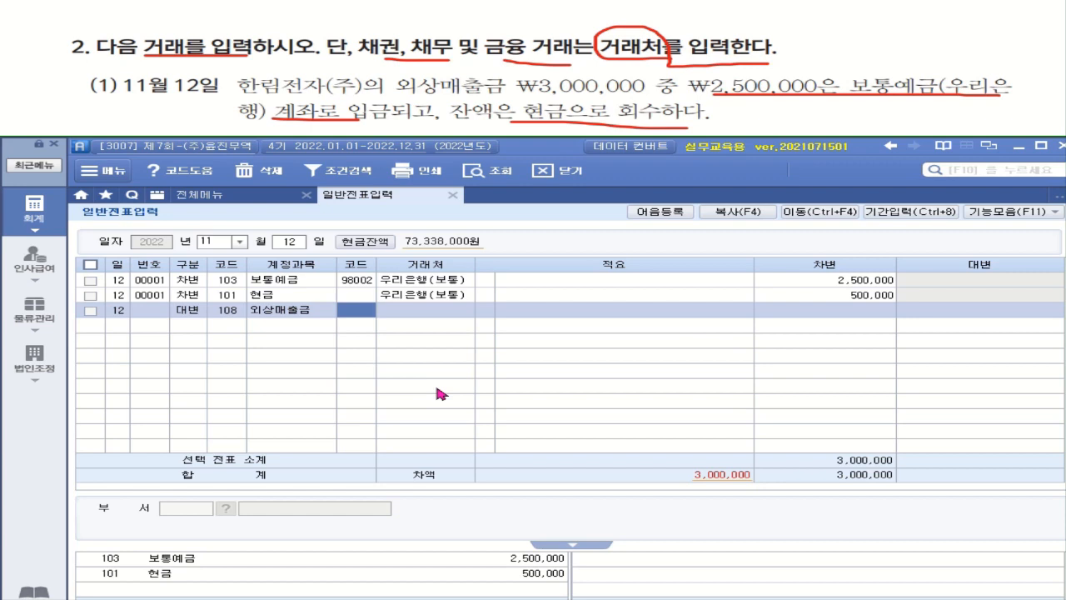
{"action": "type", "text": "한ㄹ"}
{"action": "type", "text": "림"}
{"action": "key", "text": "Return"}
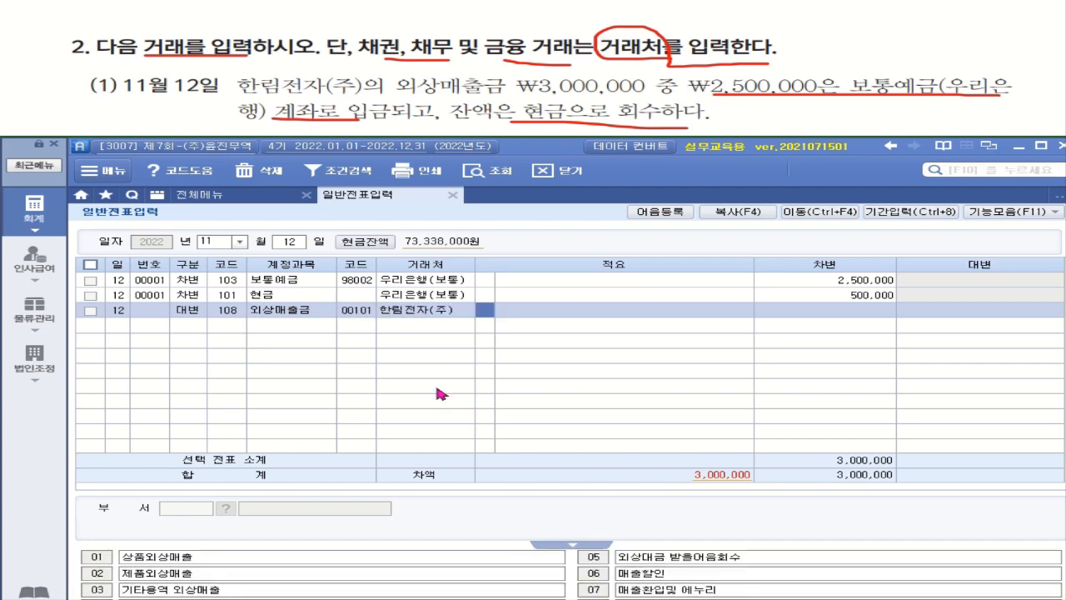
{"action": "key", "text": "Return"}
{"action": "type", "text": "3000000"}
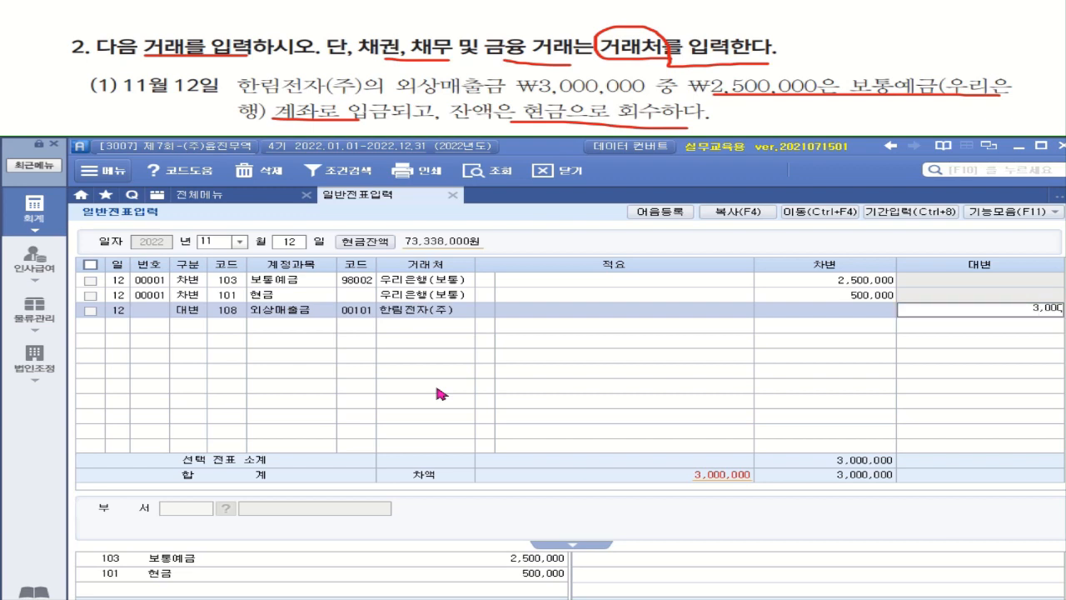
{"action": "key", "text": "Return"}
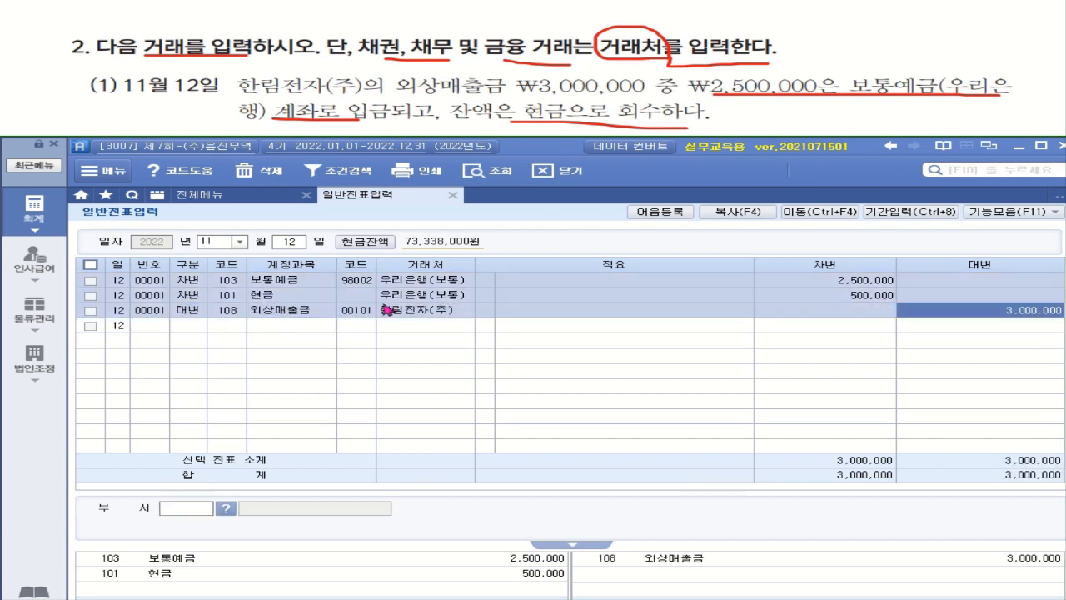
Remove the trading partner from the 현금 debit line.
{"action": "left_click", "coordinate": [406, 300]}
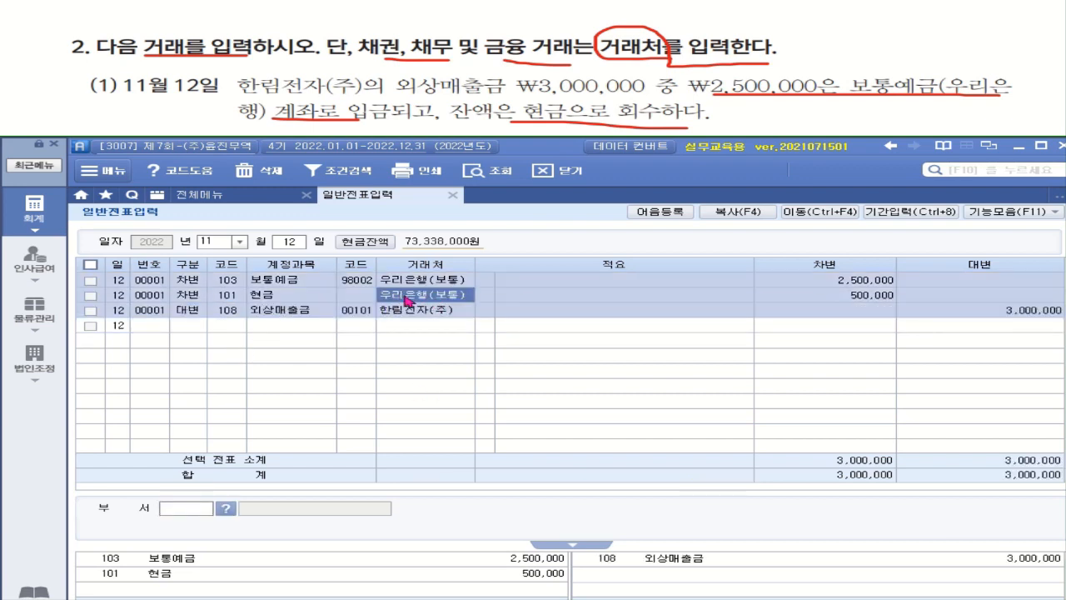
{"action": "key", "text": "Delete"}
{"action": "key", "text": "Return"}
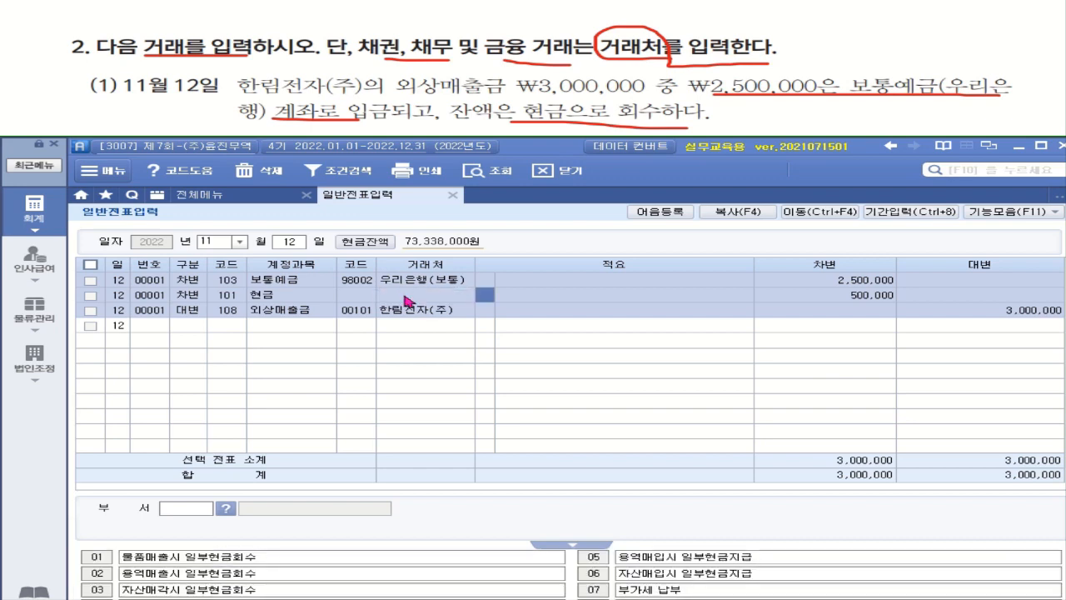
{"action": "left_click", "coordinate": [227, 297]}
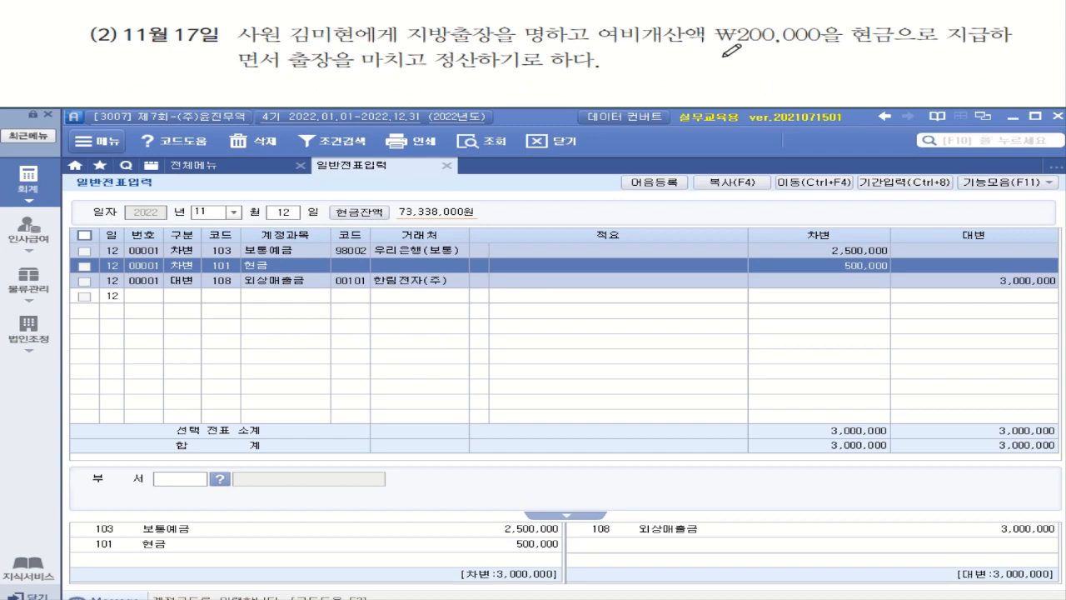
{"action": "left_click_drag", "start_coordinate": [819, 49], "coordinate": [729, 41]}
{"action": "mouse_move", "coordinate": [873, 47]}
{"action": "left_mouse_down"}
{"action": "mouse_move", "coordinate": [835, 30]}
{"action": "mouse_move", "coordinate": [898, 23]}
{"action": "mouse_move", "coordinate": [881, 47]}
{"action": "mouse_move", "coordinate": [859, 47]}
{"action": "left_mouse_up"}
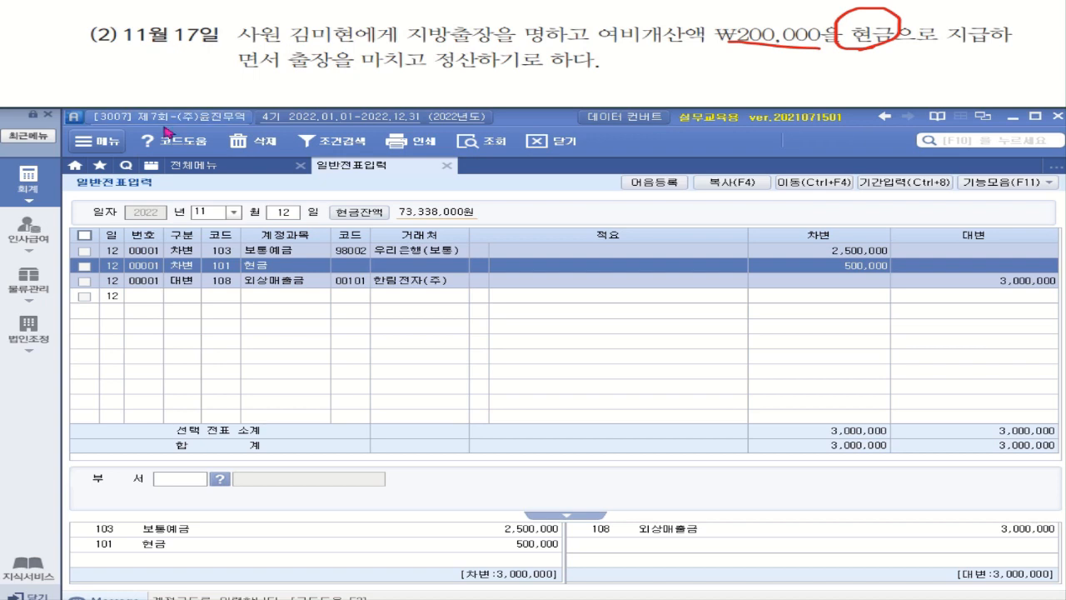
Change the voucher date to November 17 and add a 출금 line on 134 가지급금.
{"action": "left_click", "coordinate": [283, 213]}
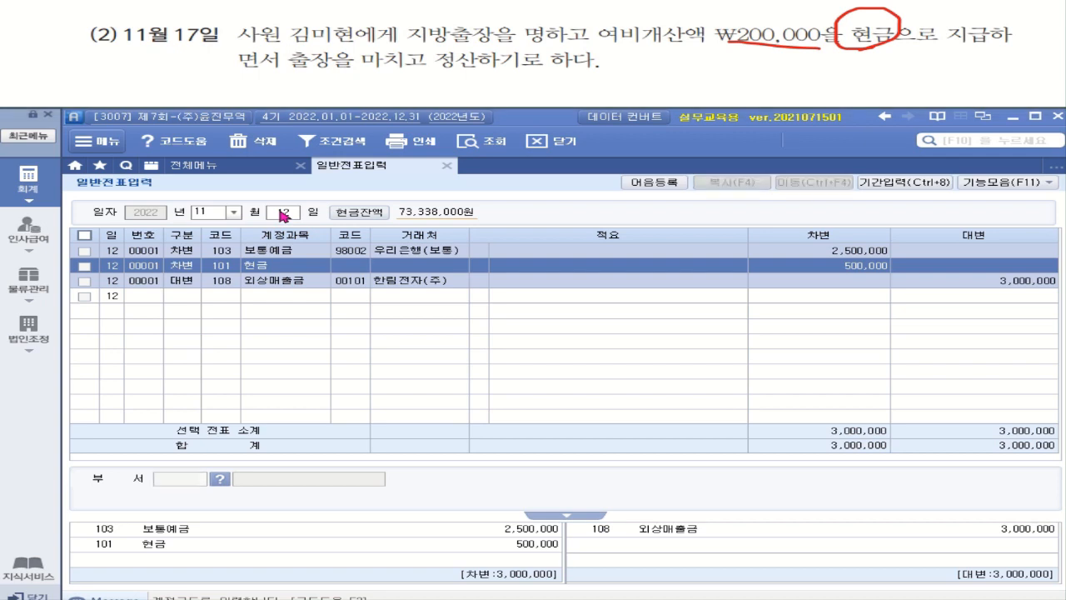
{"action": "type", "text": "17"}
{"action": "key", "text": "Return"}
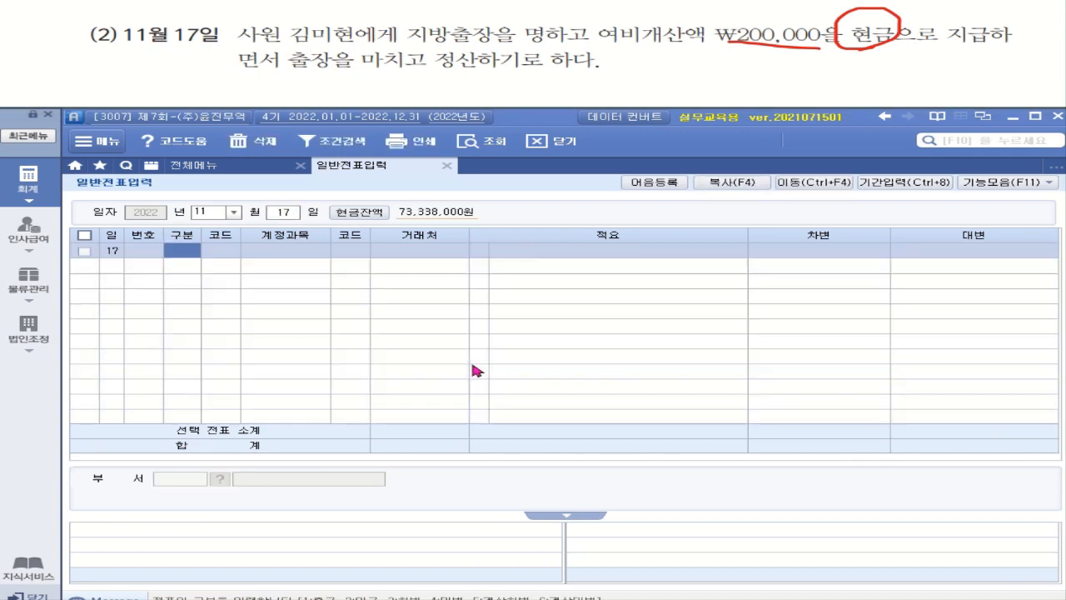
{"action": "type", "text": "1"}
{"action": "key", "text": "Return"}
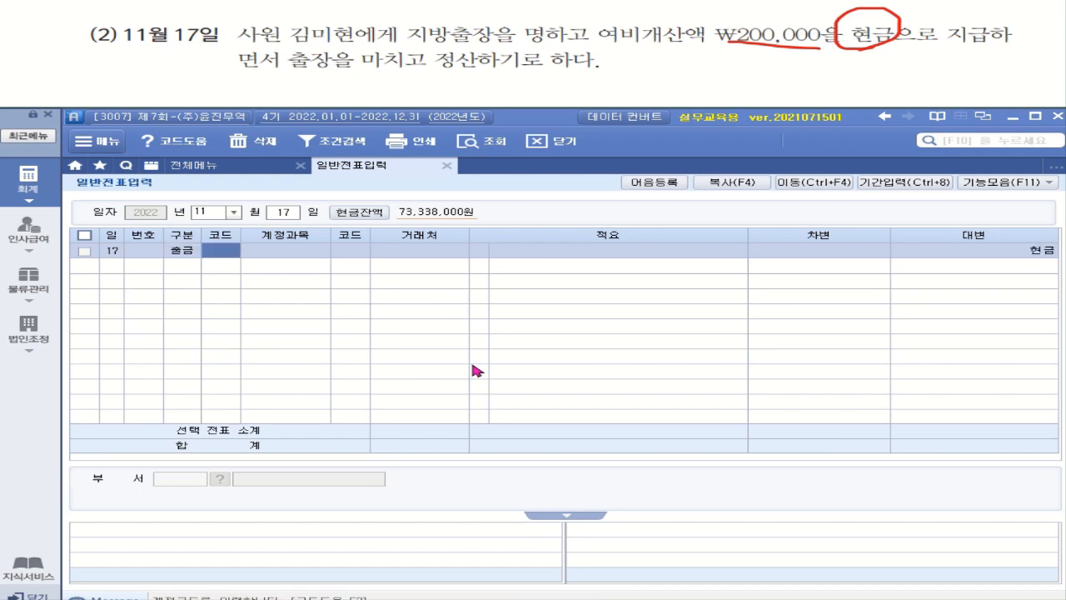
{"action": "type", "text": "134"}
{"action": "key", "text": "Return"}
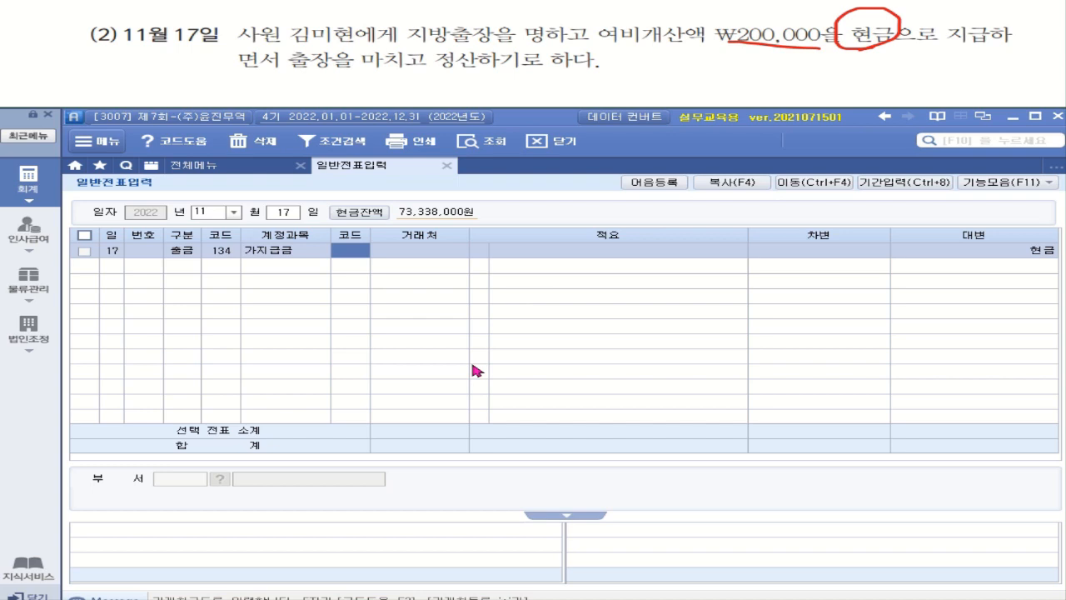
Assign the employee as partner and enter the 200,000 debit amount.
{"action": "key", "text": "Return"}
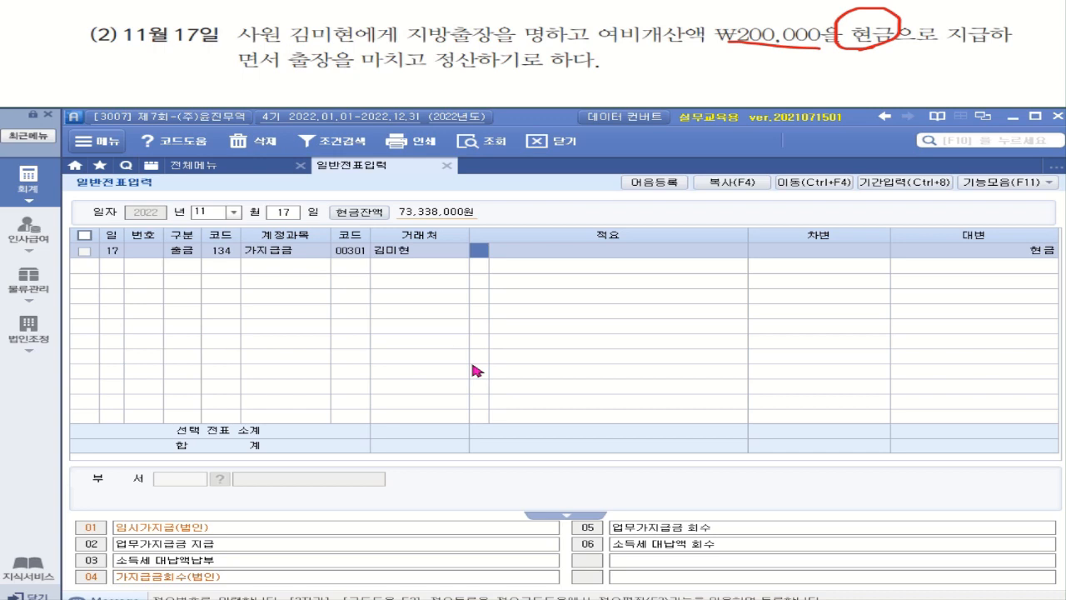
{"action": "key", "text": "Return"}
{"action": "key", "text": "Return"}
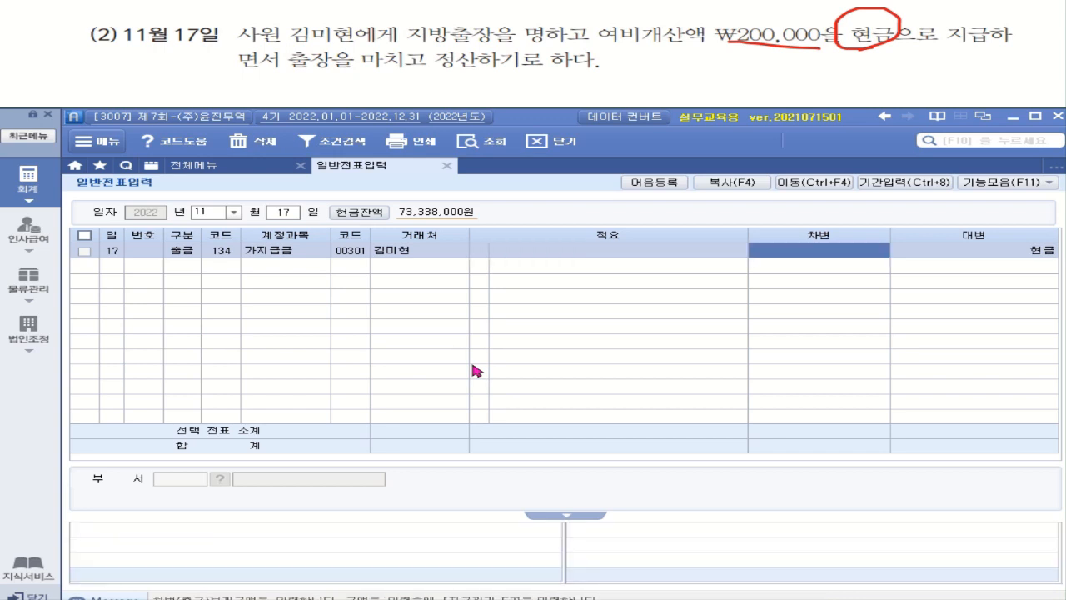
{"action": "type", "text": "2000000"}
{"action": "key", "text": "Return"}
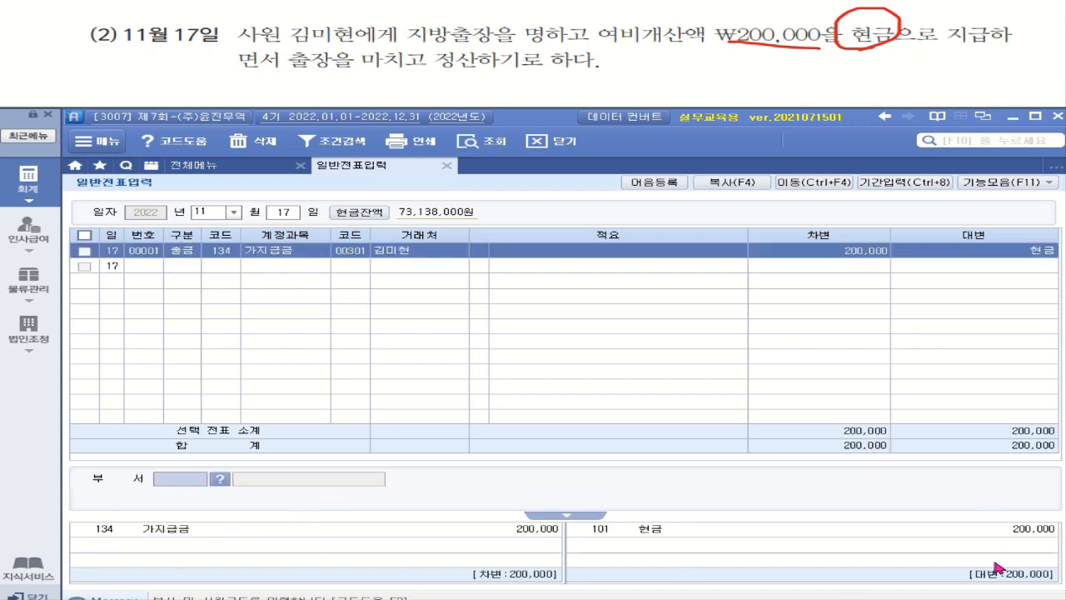
{"action": "left_click", "coordinate": [351, 254]}
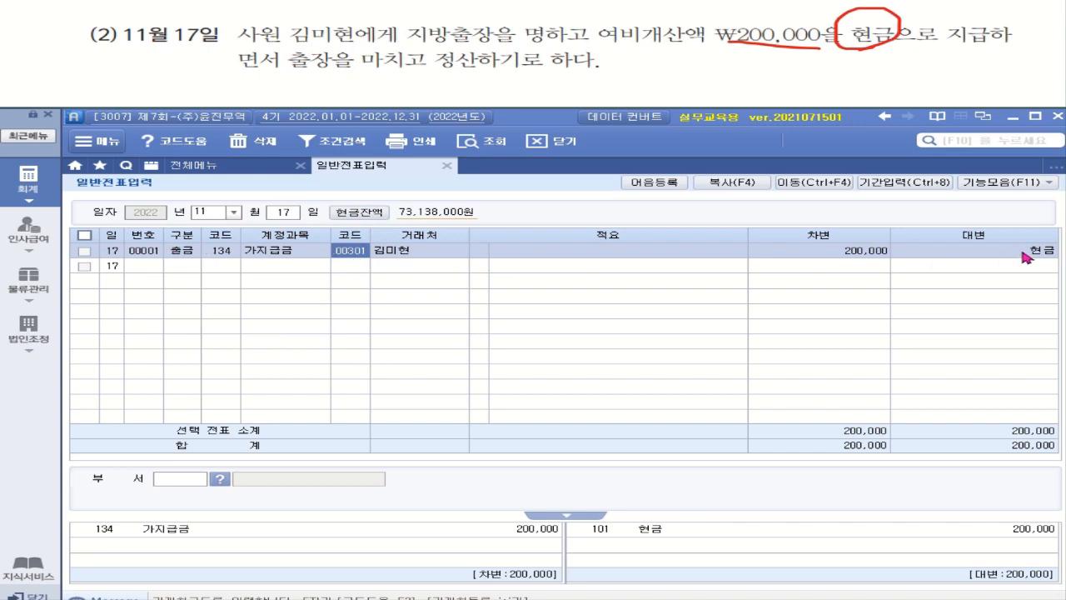
{"action": "key", "text": "Return"}
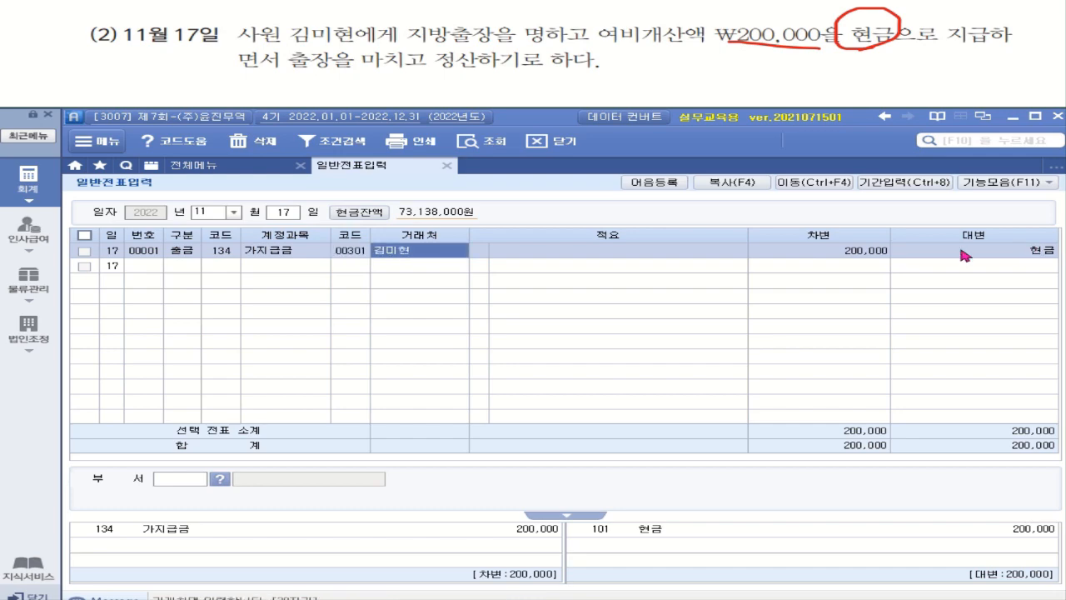
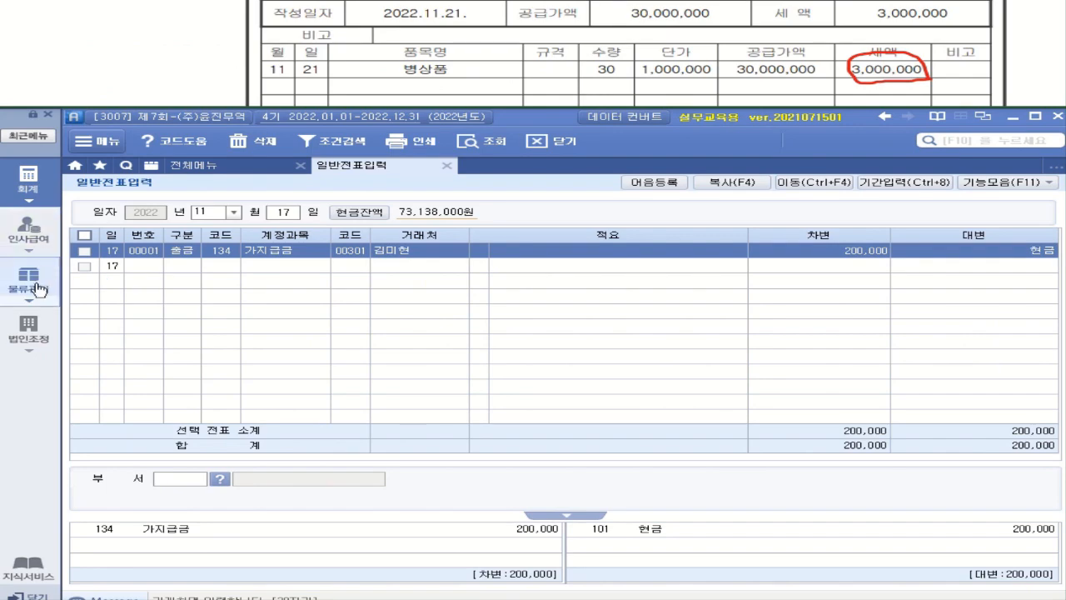
Open 물류관리 > 입고입력 and date the new receipt November 21.
{"action": "left_click", "coordinate": [38, 289]}
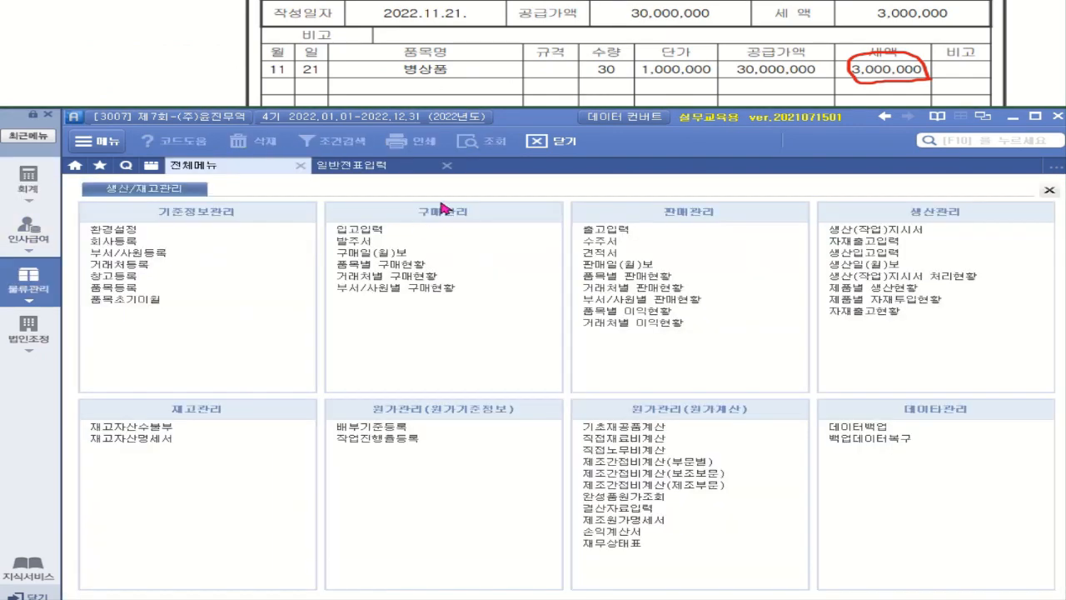
{"action": "left_click", "coordinate": [356, 230]}
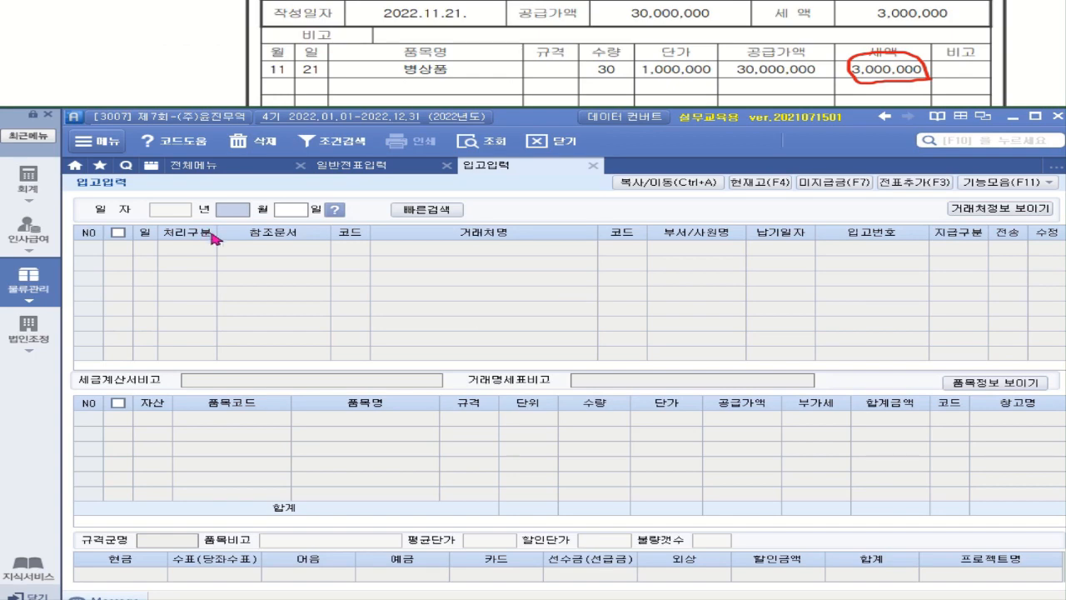
{"action": "type", "text": "11"}
{"action": "key", "text": "Return"}
{"action": "type", "text": "21"}
{"action": "key", "text": "Return"}
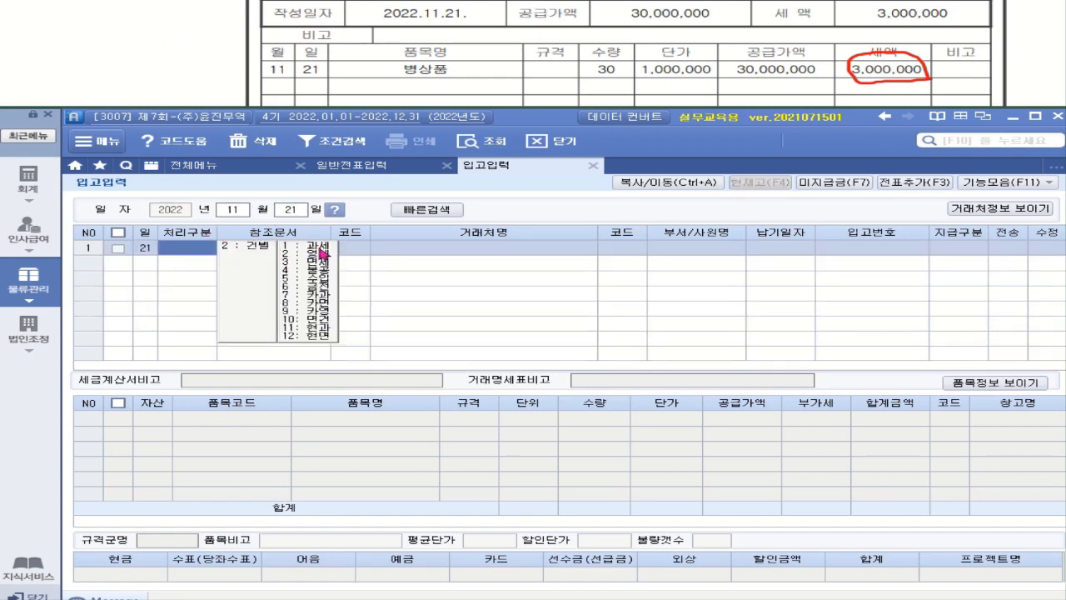
Set the processing type to 건별과세 and the supplier to (주)선학전자 (00107).
{"action": "left_click", "coordinate": [257, 248]}
{"action": "left_click", "coordinate": [310, 247]}
{"action": "left_click", "coordinate": [313, 248]}
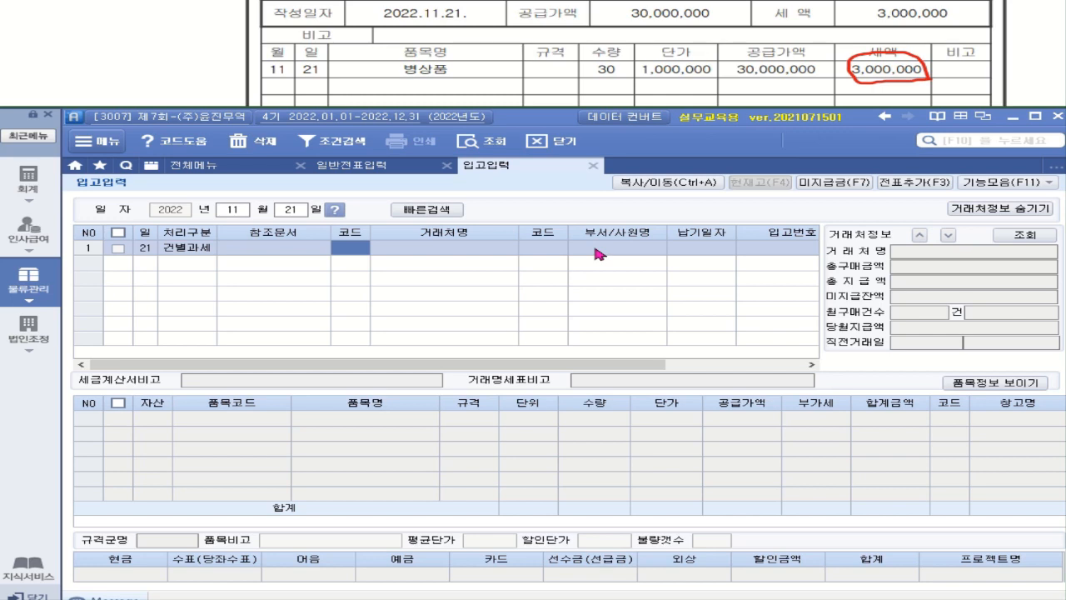
{"action": "type", "text": "성"}
{"action": "type", "text": "학"}
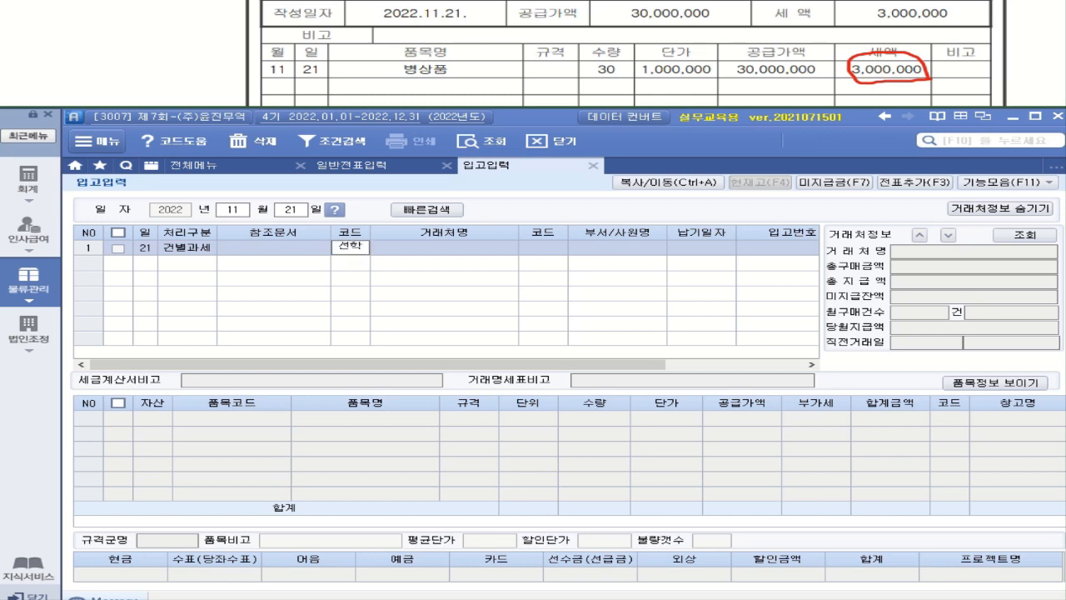
{"action": "key", "text": "Return"}
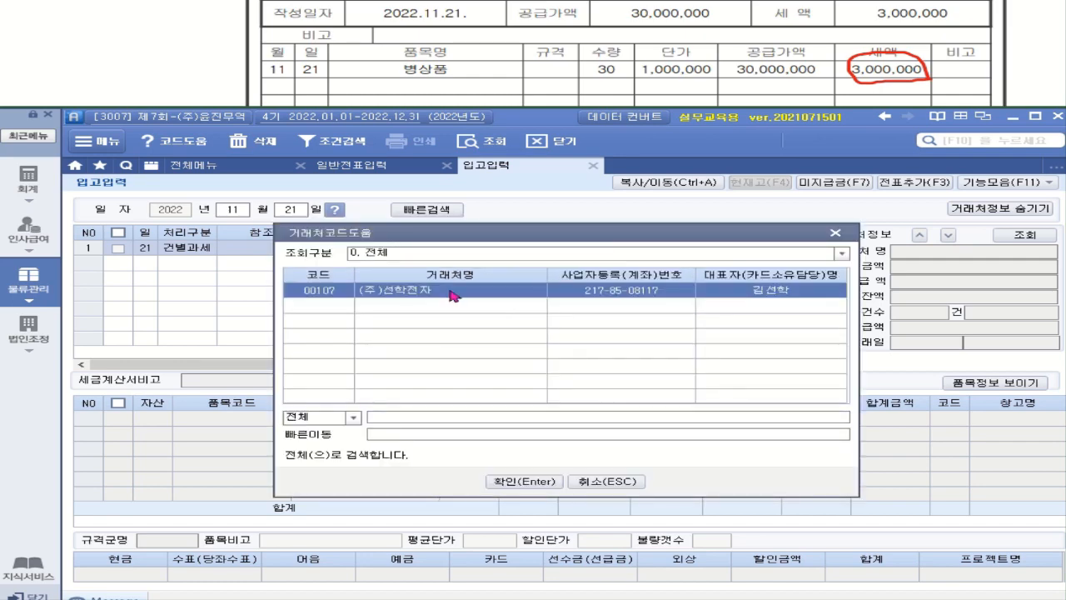
{"action": "key", "text": "Return"}
Set payment type 4.혼합 and asset type 1.상품, then bring up the item code list.
{"action": "left_click", "coordinate": [986, 212]}
{"action": "left_click", "coordinate": [955, 249]}
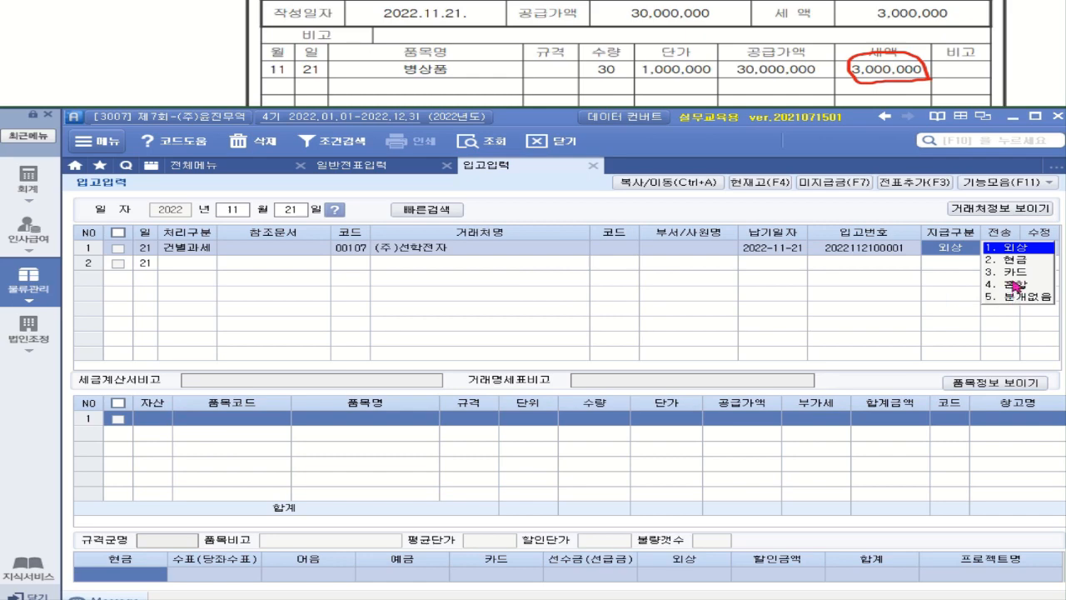
{"action": "left_click", "coordinate": [1015, 285]}
{"action": "left_click", "coordinate": [215, 418]}
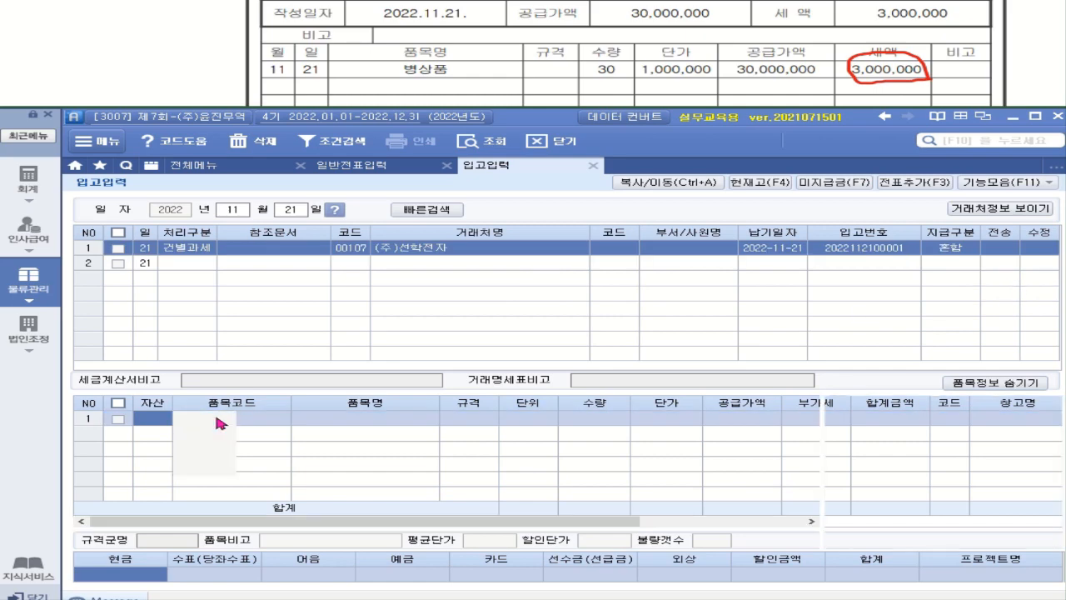
{"action": "key", "text": "F2"}
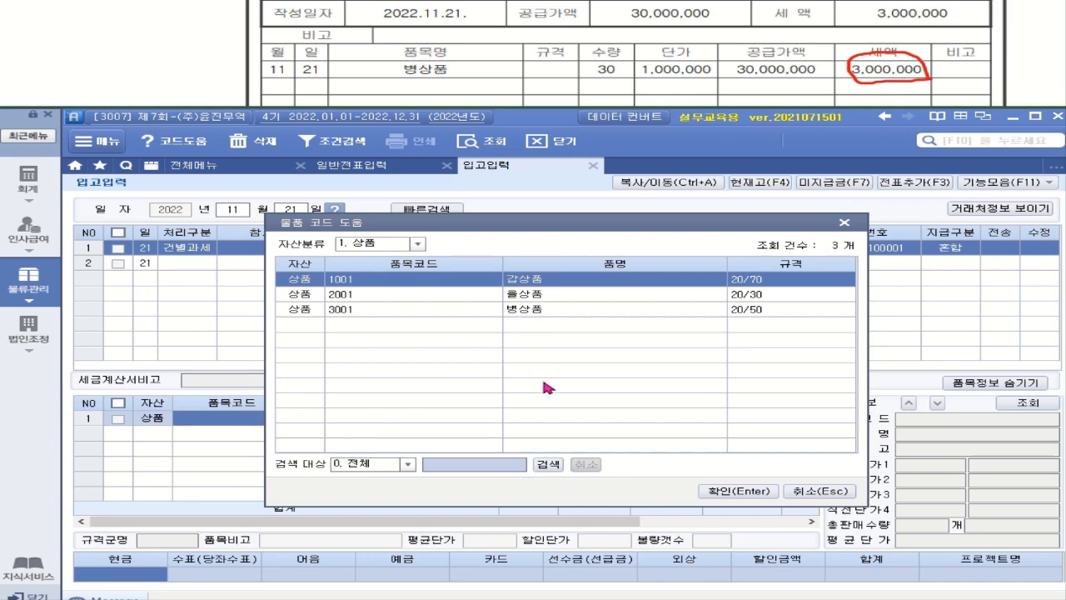
Add item 3001 병상품 with quantity 30 at a unit price of 1,000,000.
{"action": "double_click", "coordinate": [534, 309]}
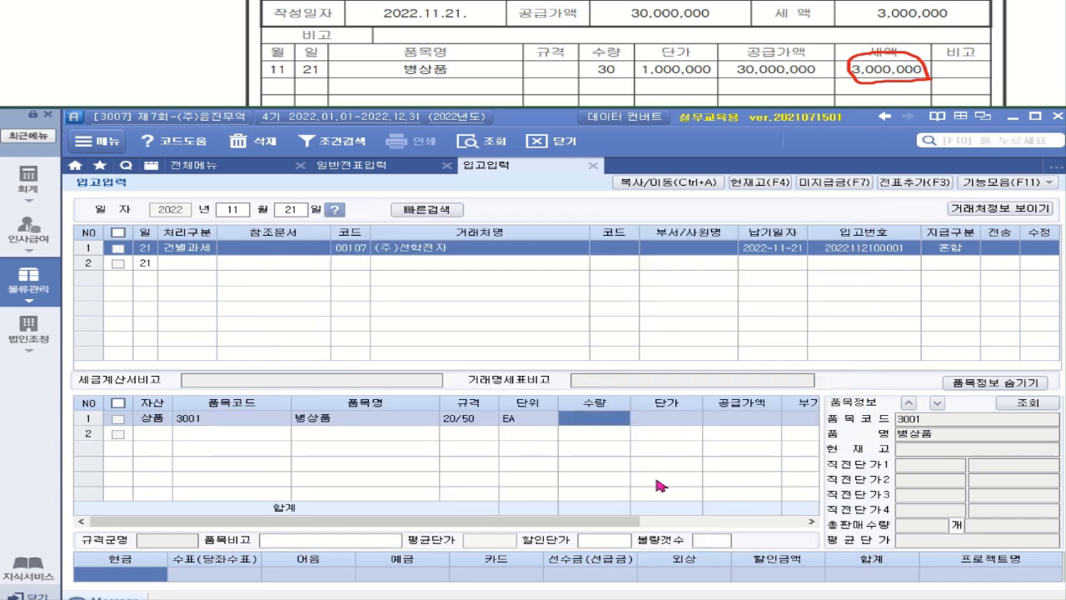
{"action": "type", "text": "30"}
{"action": "key", "text": "Return"}
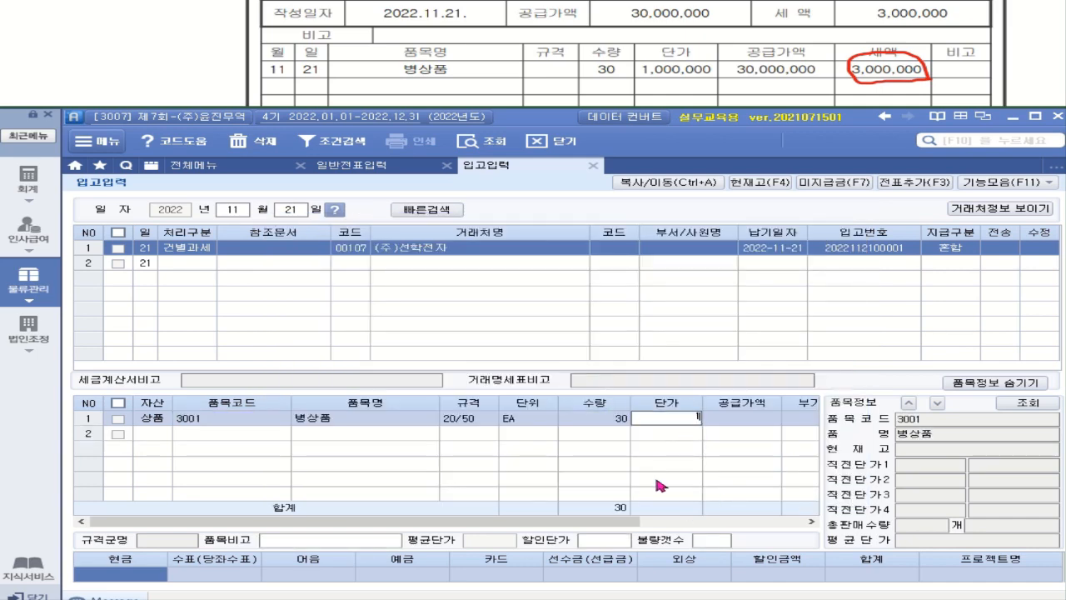
{"action": "type", "text": "1000000"}
{"action": "key", "text": "Return"}
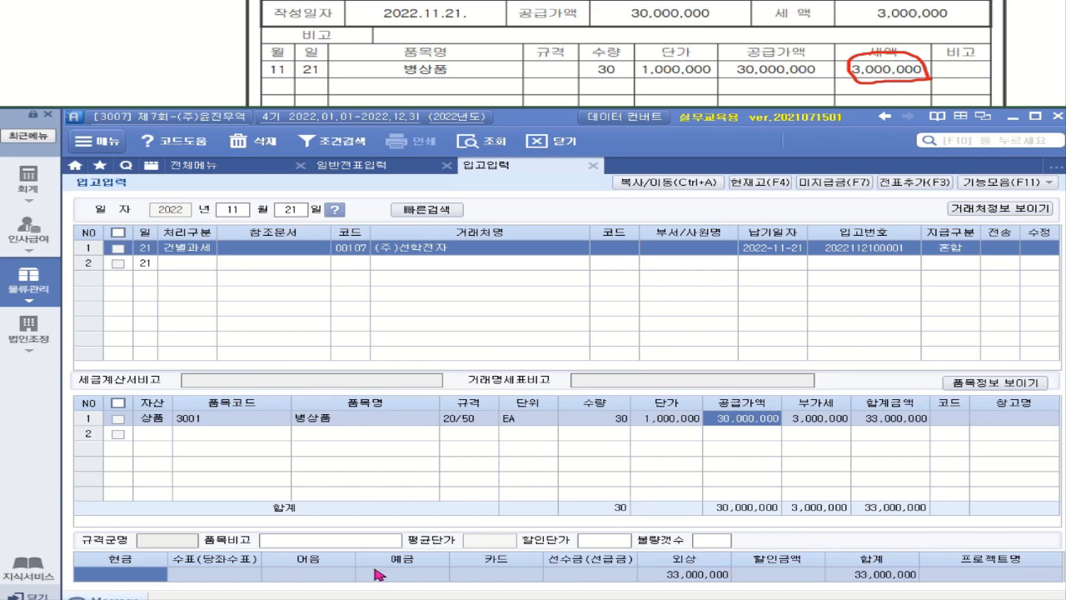
Split the payment into 30,000,000 by 어음 and 3,000,000 in 현금.
{"action": "left_click", "coordinate": [335, 577]}
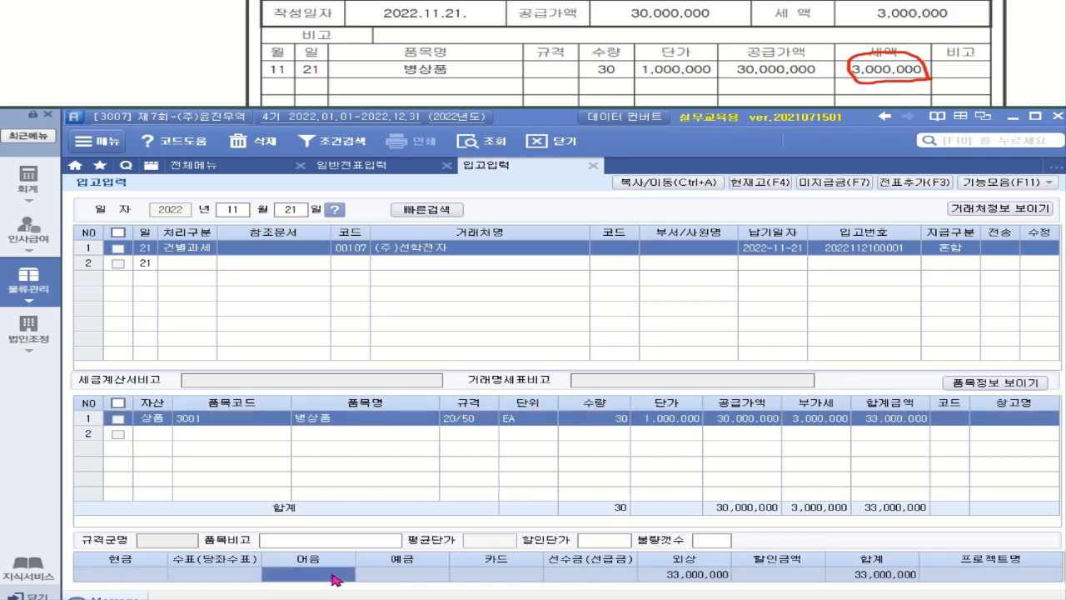
{"action": "type", "text": "30000000"}
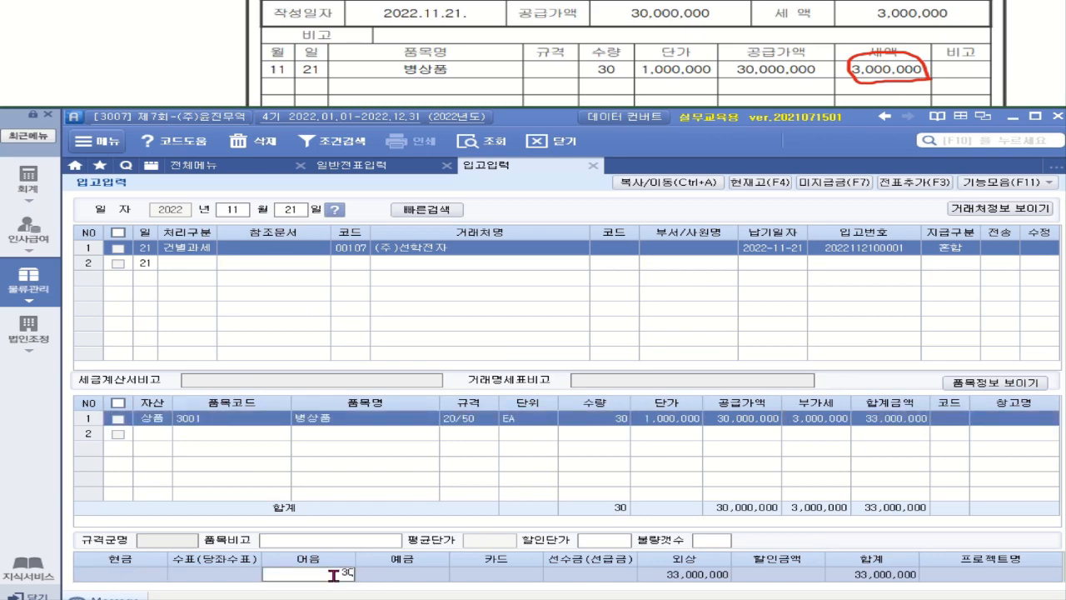
{"action": "key", "text": "Return"}
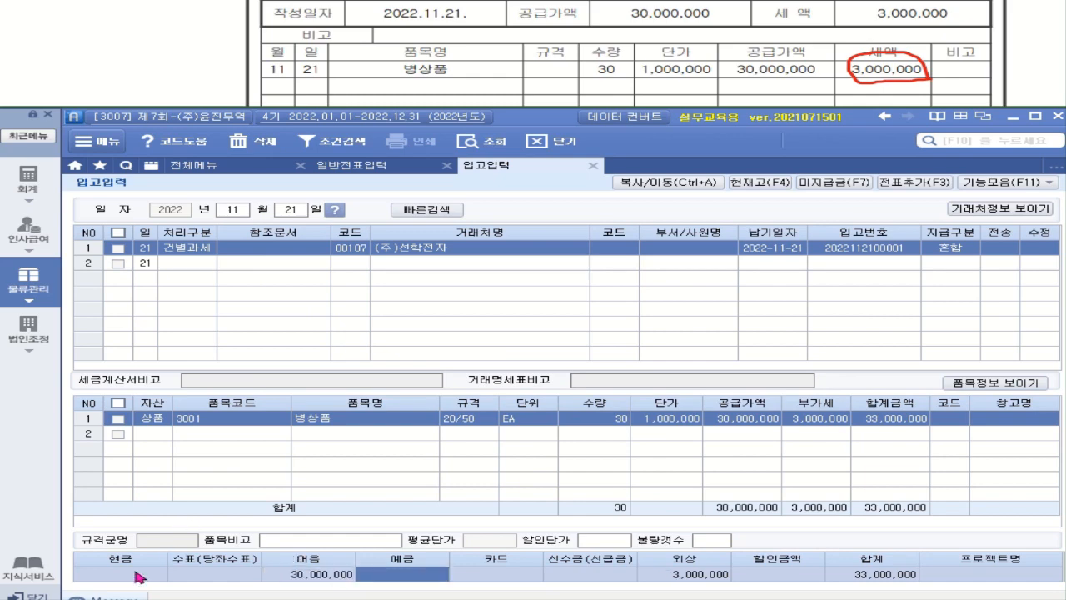
{"action": "left_click", "coordinate": [138, 576]}
{"action": "type", "text": "3000000"}
{"action": "key", "text": "Return"}
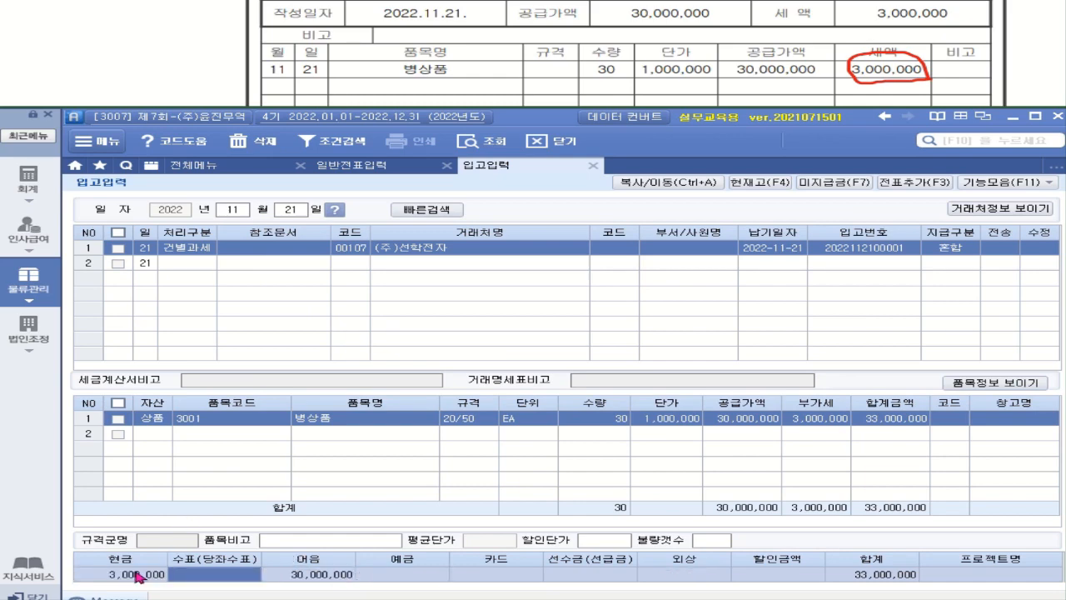
{"action": "left_click", "coordinate": [139, 578]}
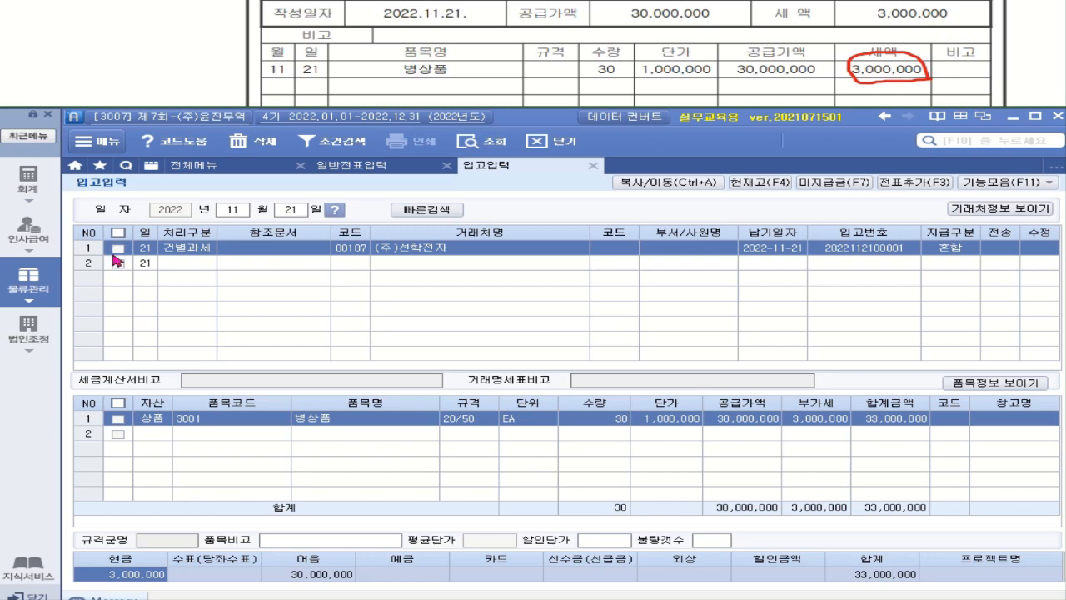
Transfer the checked Nov 21 receipt to a voucher via 전표추가 and 전송, then open 회계.
{"action": "left_click", "coordinate": [117, 248]}
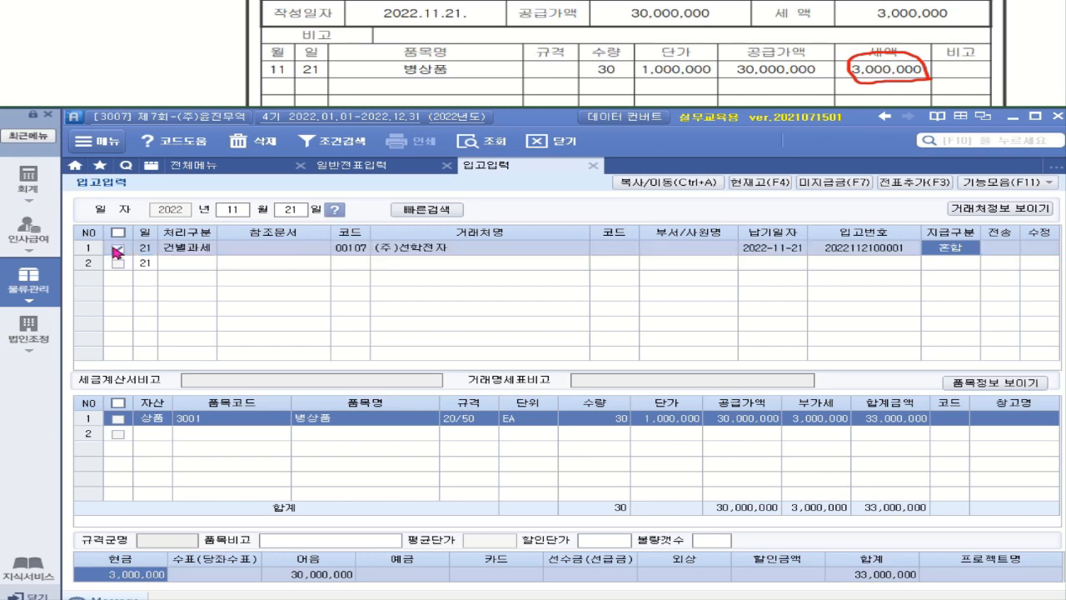
{"action": "left_click", "coordinate": [912, 181]}
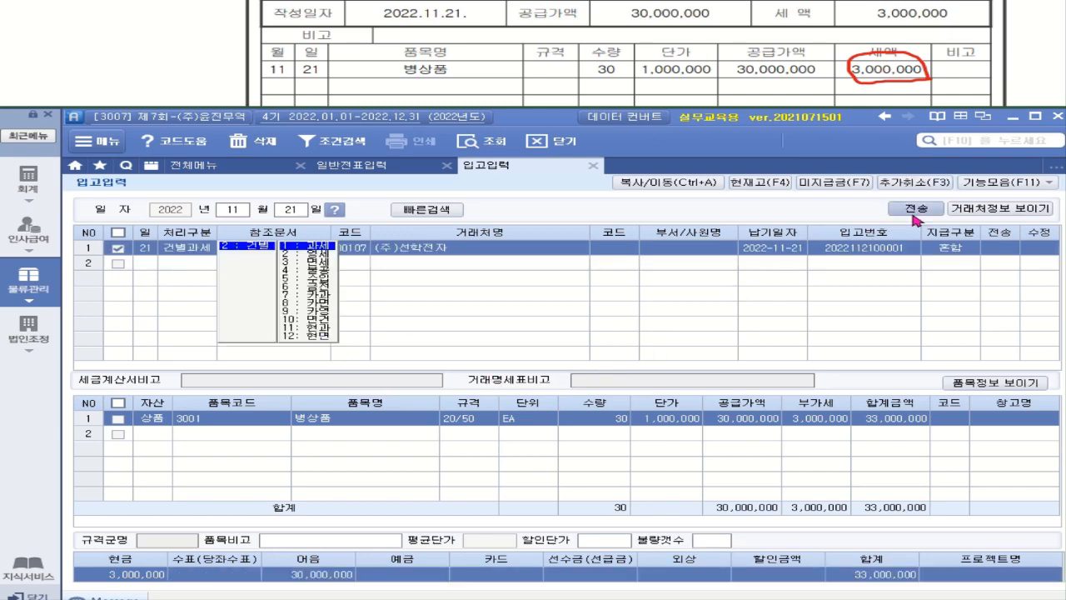
{"action": "left_click", "coordinate": [915, 209]}
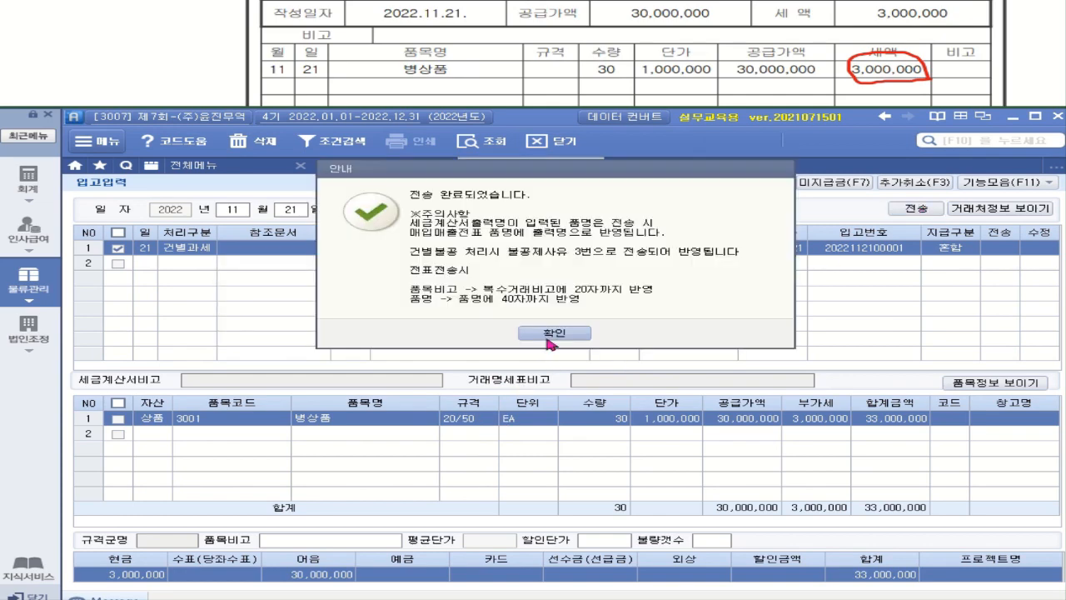
{"action": "left_click", "coordinate": [549, 333]}
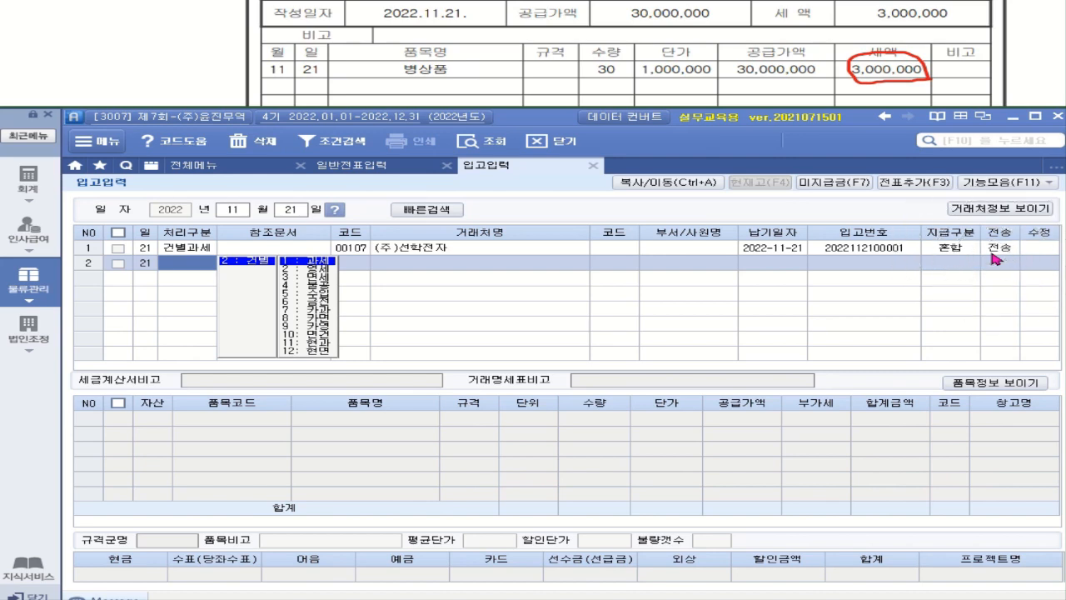
{"action": "left_click", "coordinate": [29, 182]}
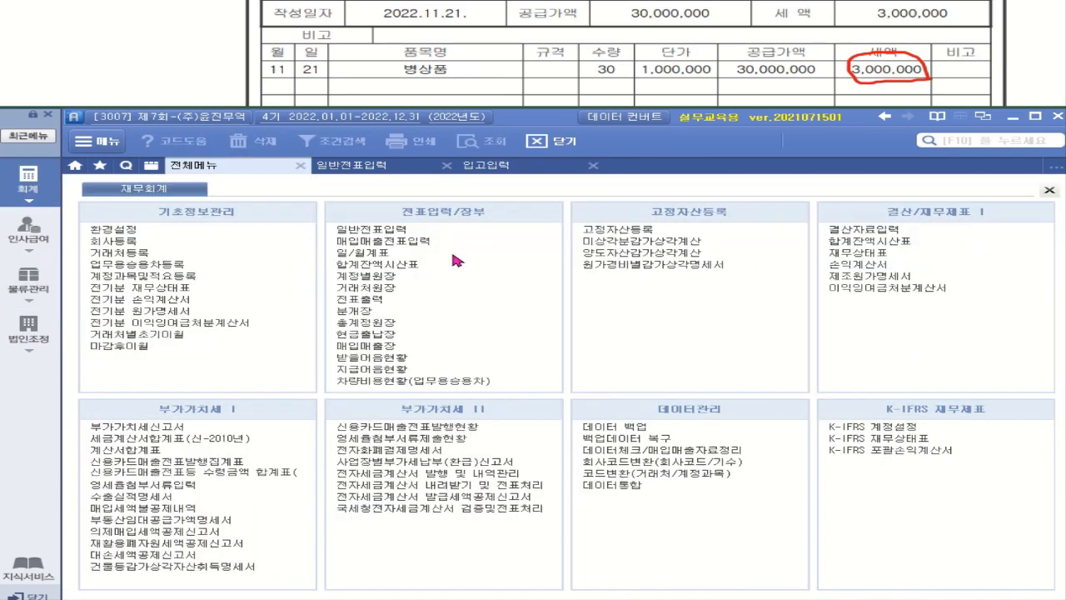
Open 매입매출전표입력 on November 21 and show the 병상품 purchase's journal lines.
{"action": "left_click", "coordinate": [404, 241]}
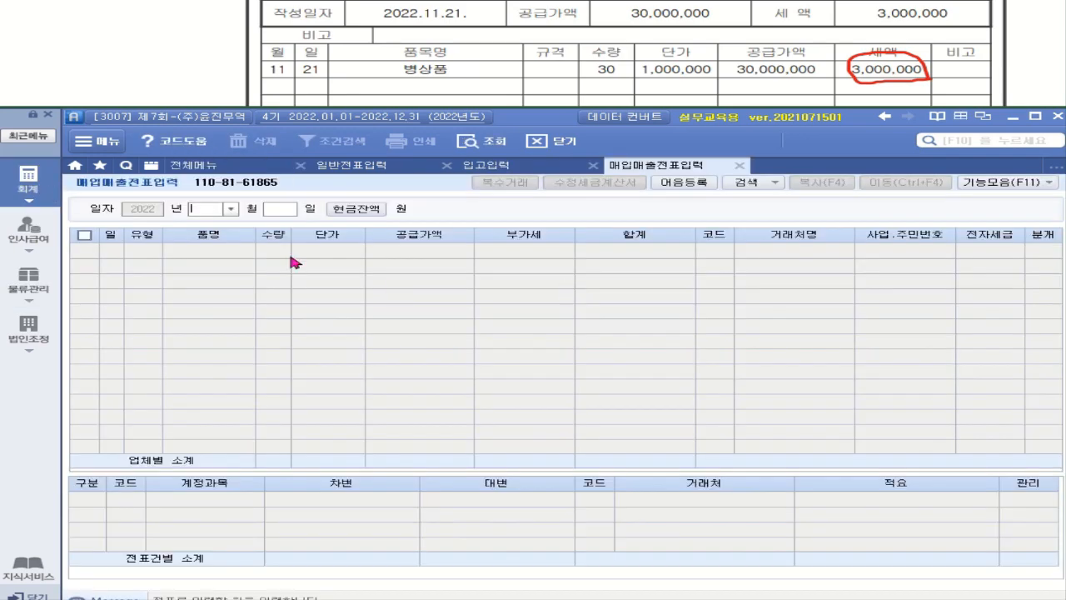
{"action": "left_click", "coordinate": [230, 209]}
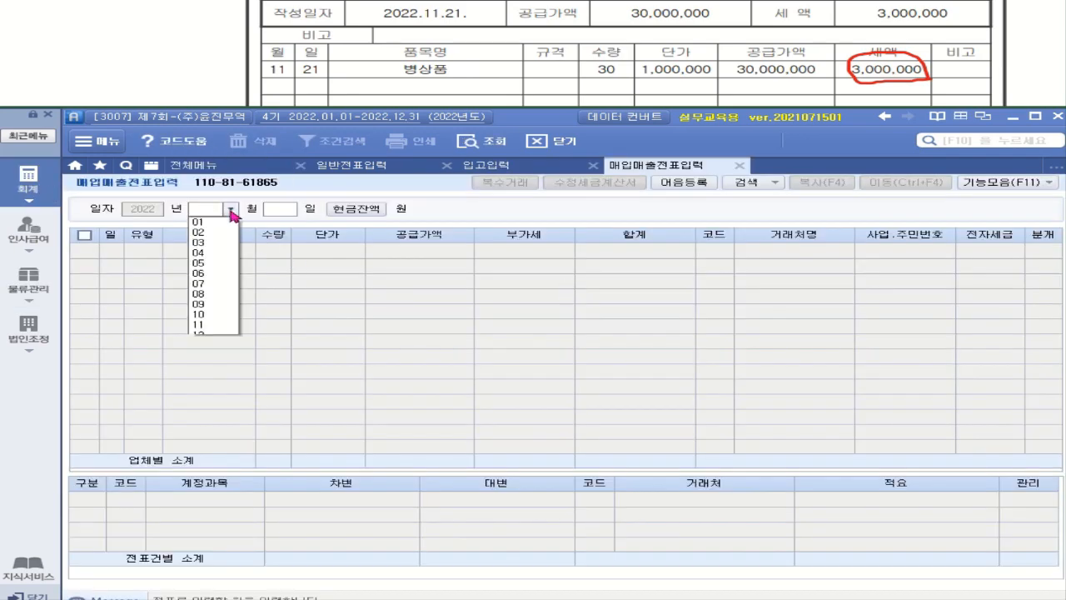
{"action": "left_click", "coordinate": [215, 326]}
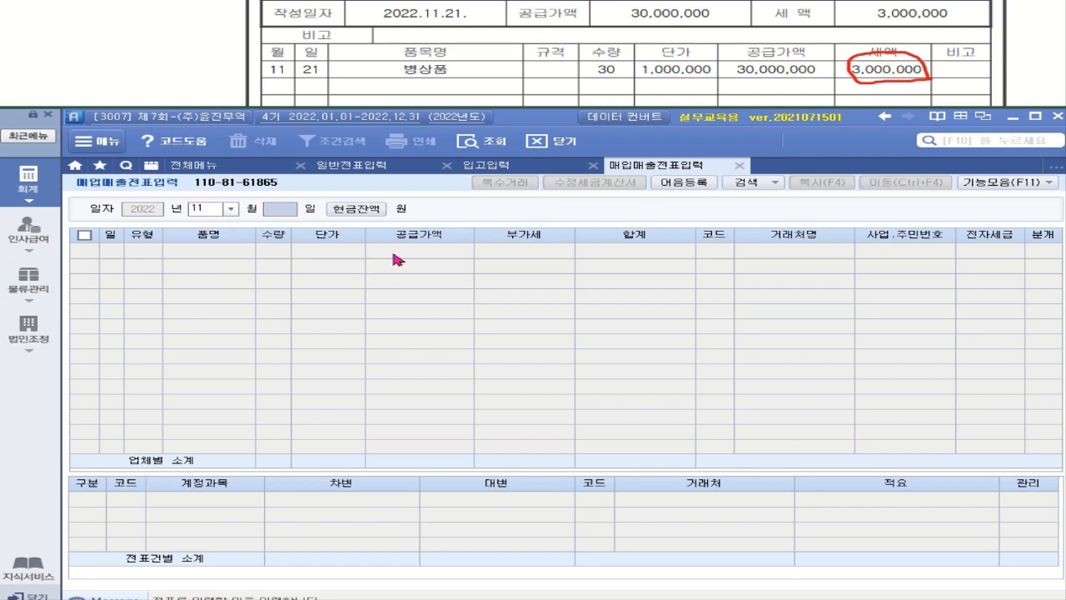
{"action": "type", "text": "21"}
{"action": "key", "text": "Return"}
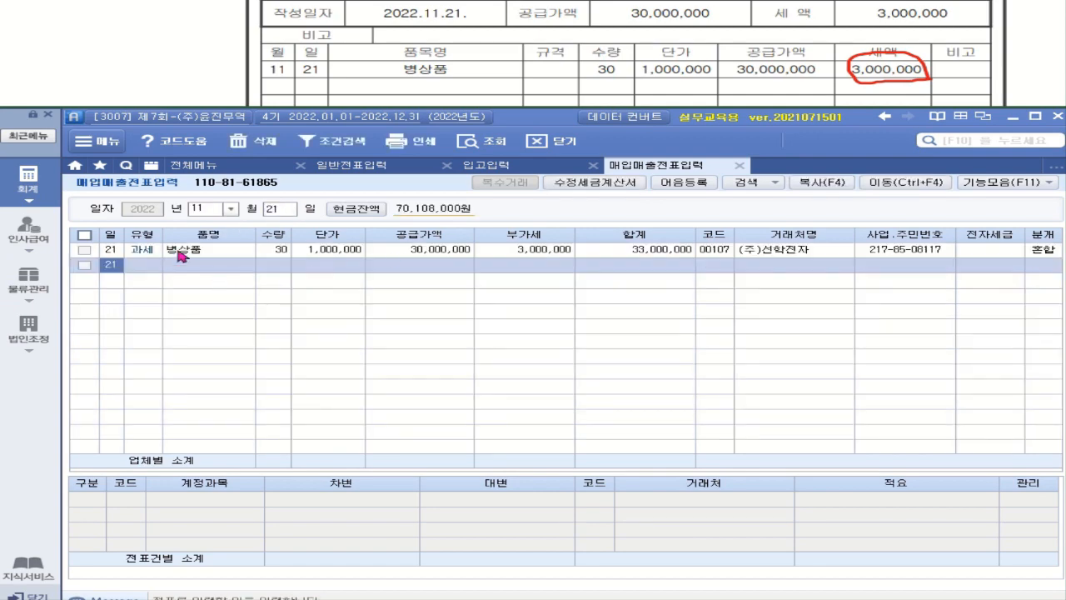
{"action": "left_click", "coordinate": [181, 254]}
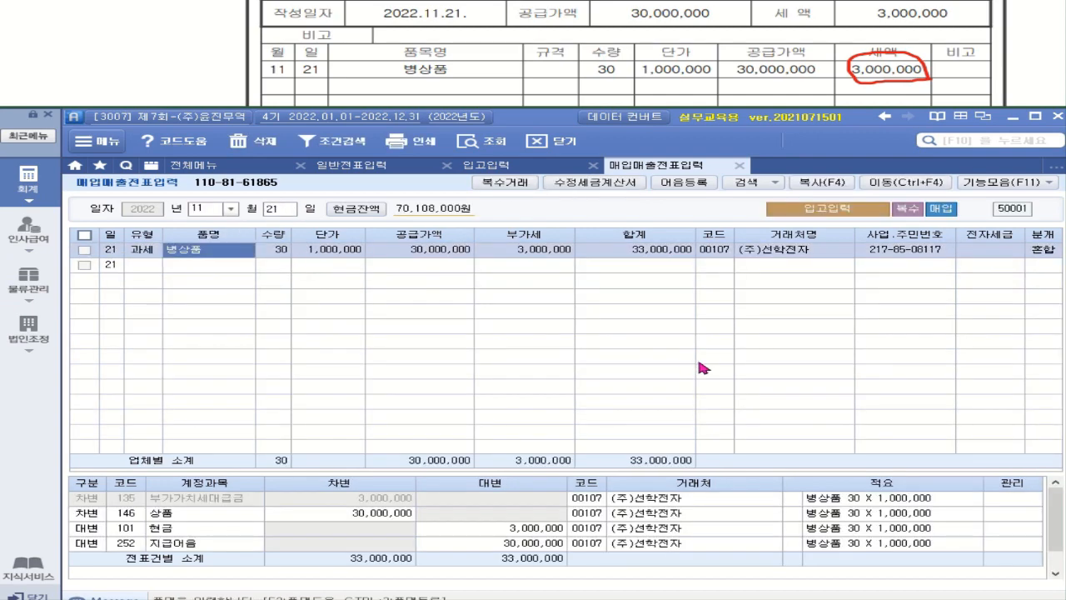
Mark the 병상품 purchase as an electronic tax invoice (전자세금 1).
{"action": "left_click", "coordinate": [1000, 252]}
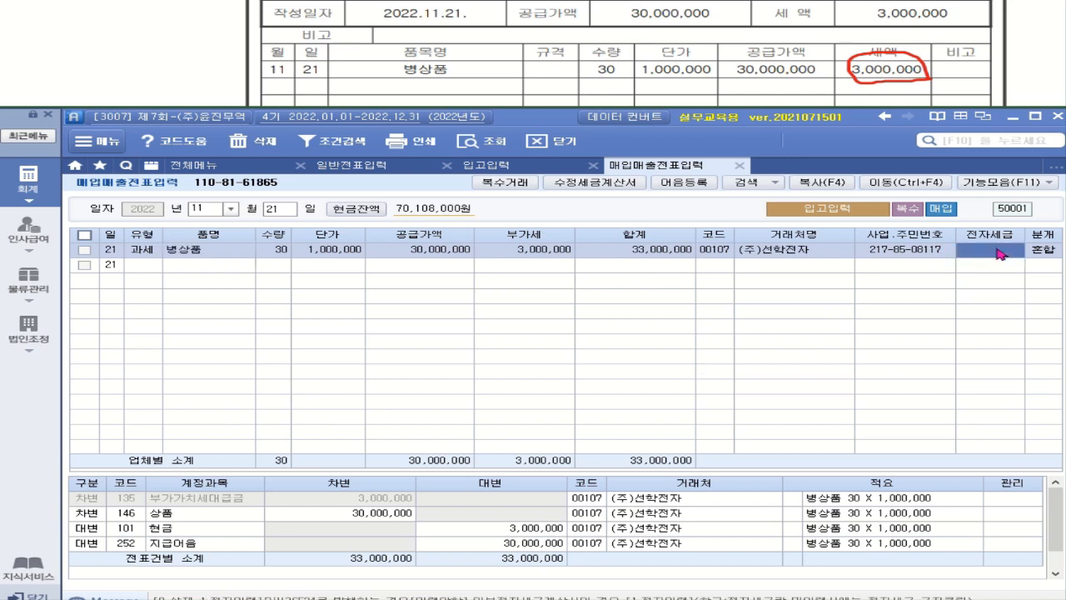
{"action": "type", "text": "1"}
{"action": "key", "text": "Return"}
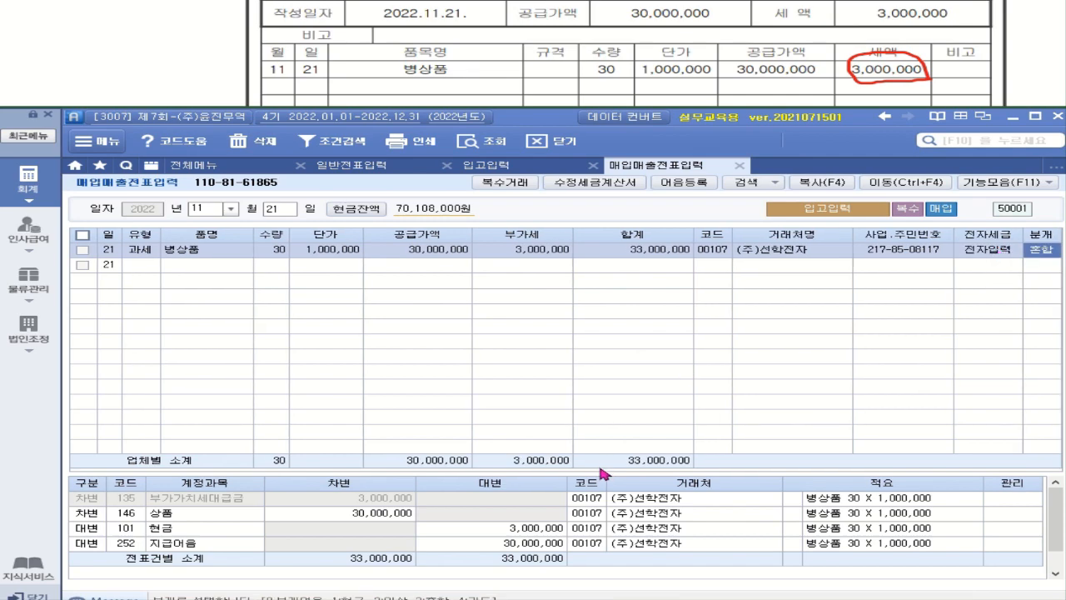
Open the 지급어음 관리 details for the 252 지급어음 journal line.
{"action": "left_click_drag", "start_coordinate": [600, 472], "coordinate": [601, 438]}
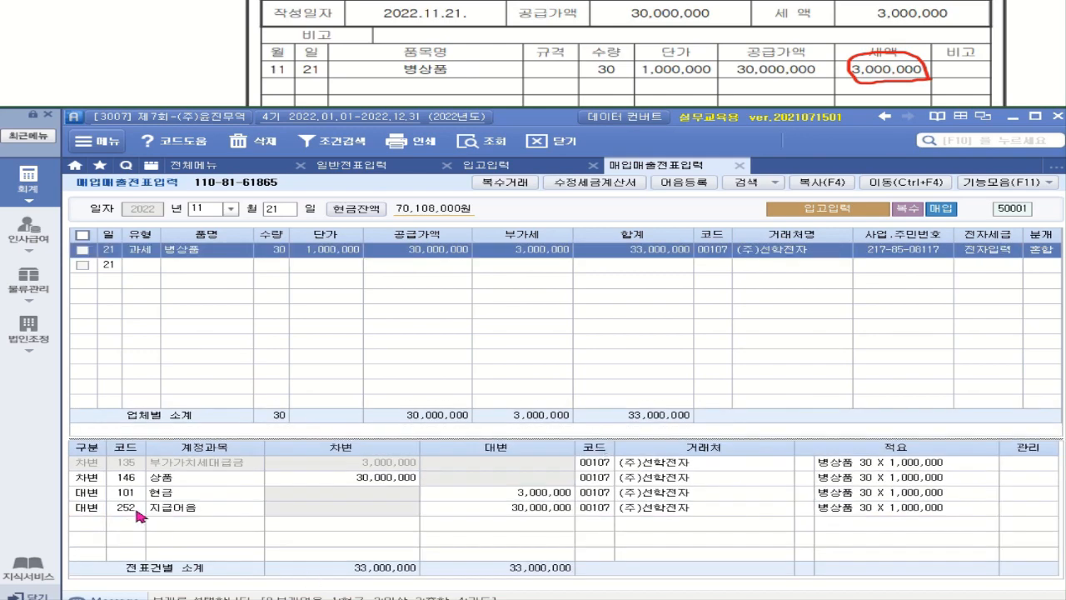
{"action": "left_click", "coordinate": [135, 513]}
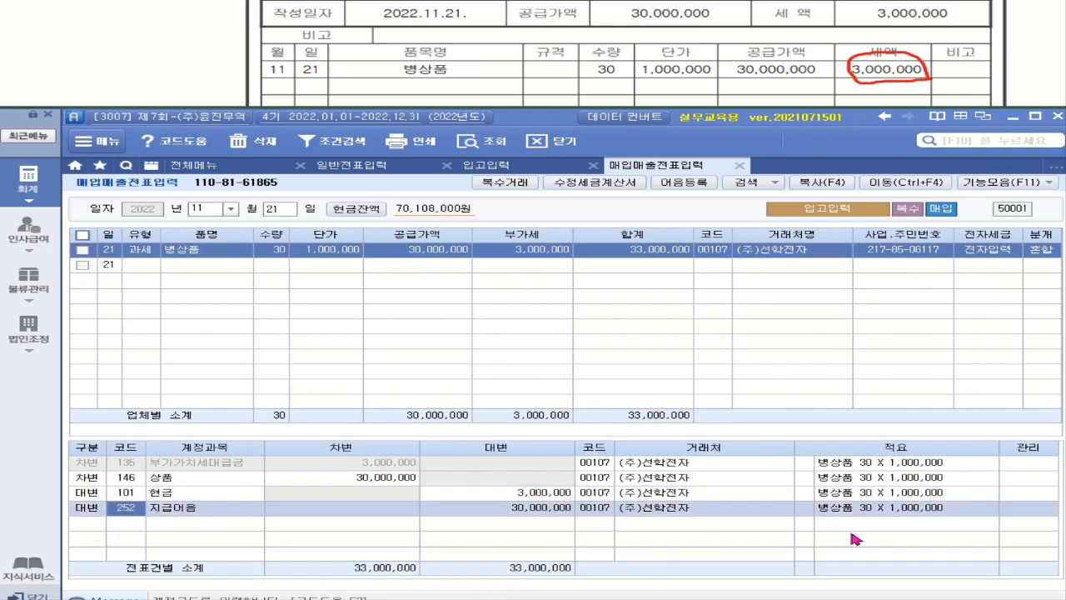
{"action": "left_click", "coordinate": [802, 510]}
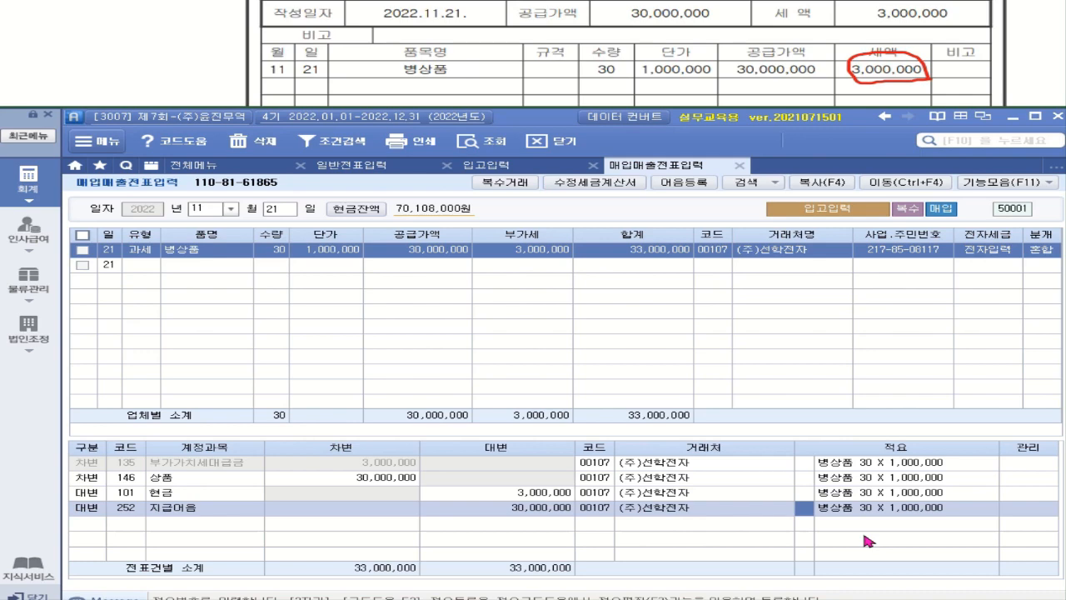
{"action": "key", "text": "F3"}
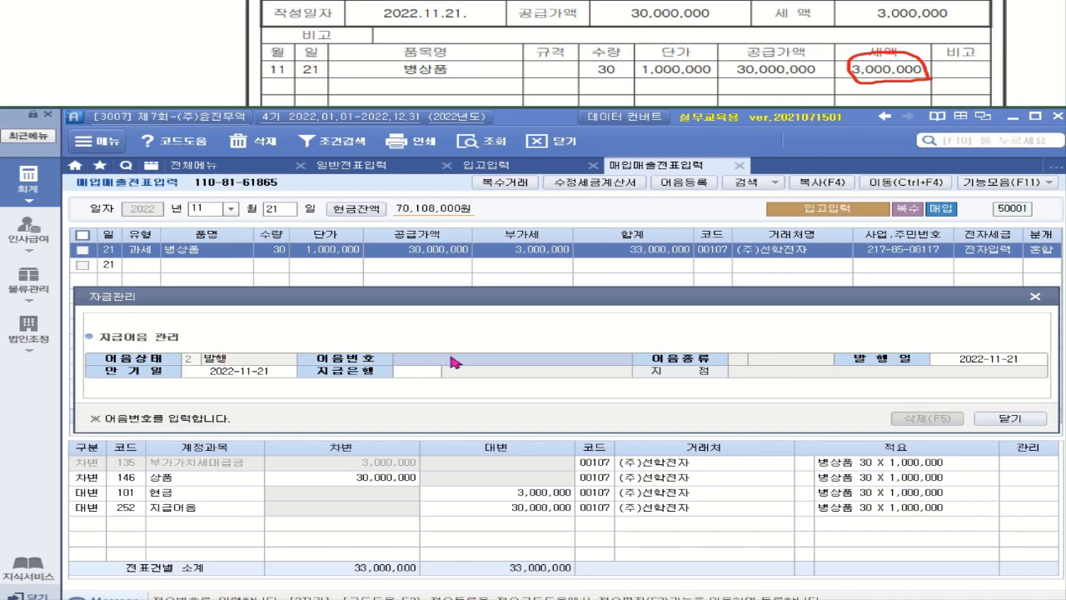
Attach the 2022-11-21 electronic bill to the 지급어음 line with maturity 2023-02-21.
{"action": "left_click", "coordinate": [453, 362]}
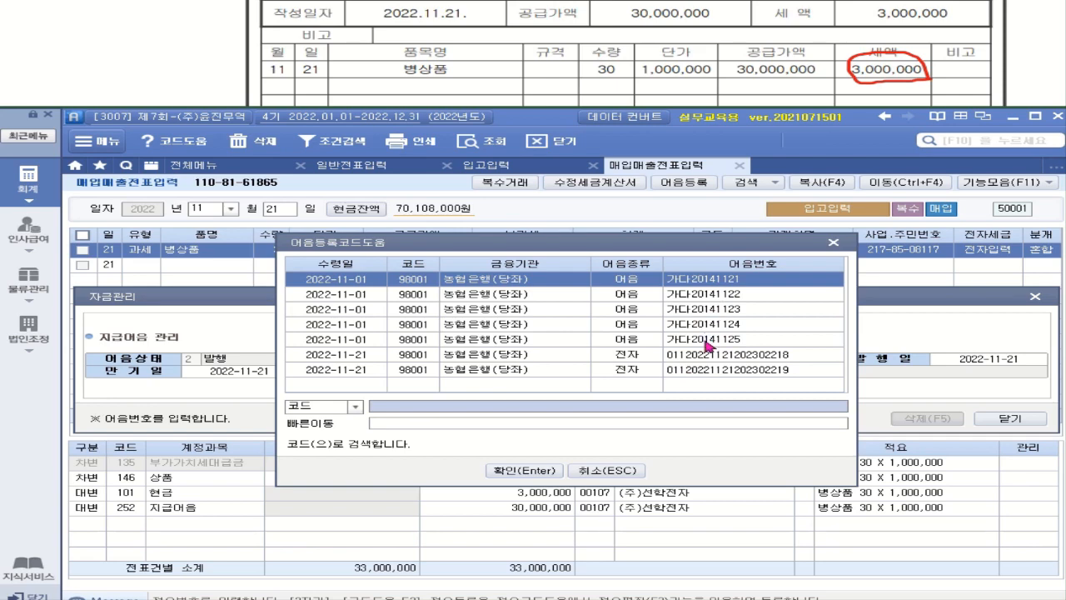
{"action": "left_click", "coordinate": [779, 357]}
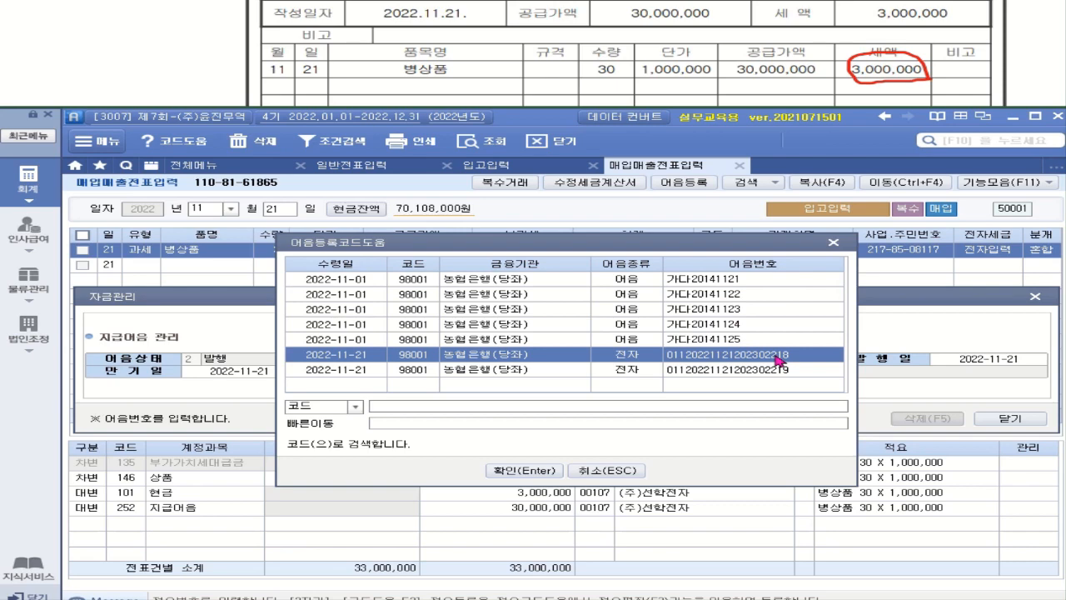
{"action": "left_click", "coordinate": [541, 470]}
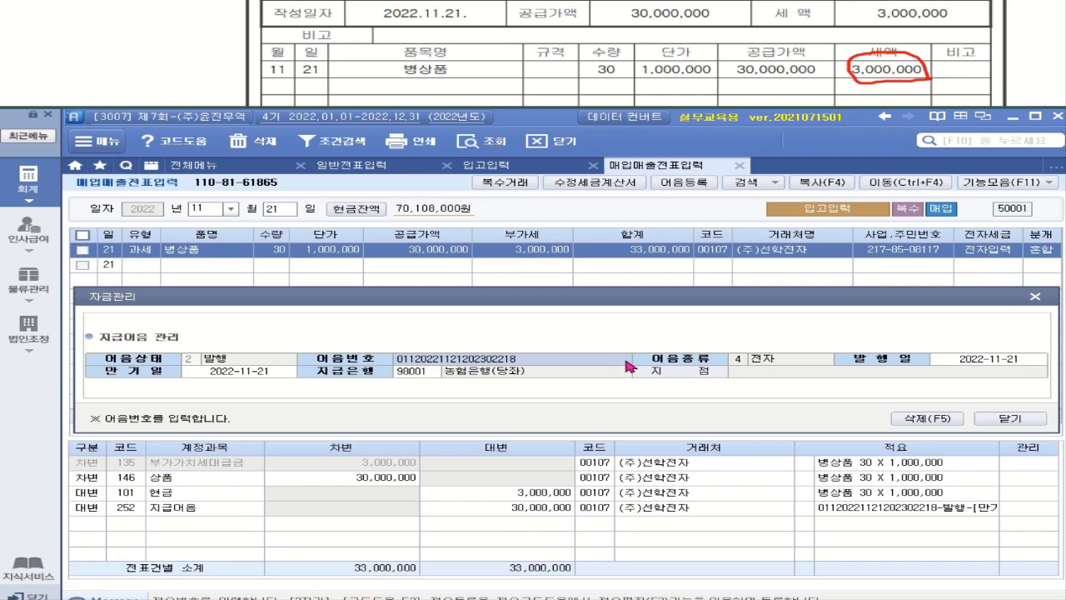
{"action": "left_click", "coordinate": [273, 377]}
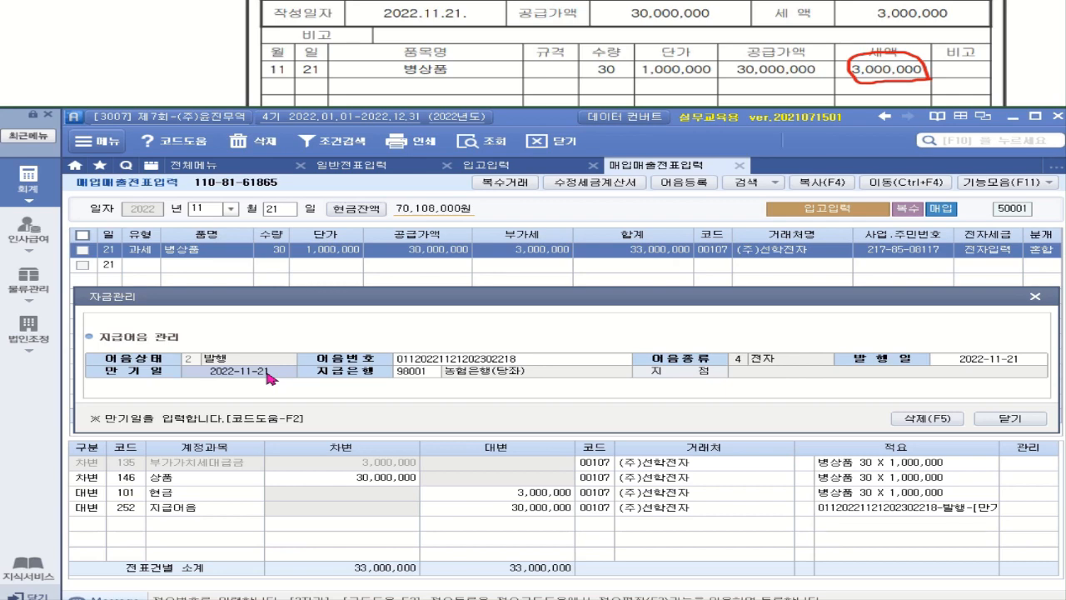
{"action": "type", "text": "2023-02-"}
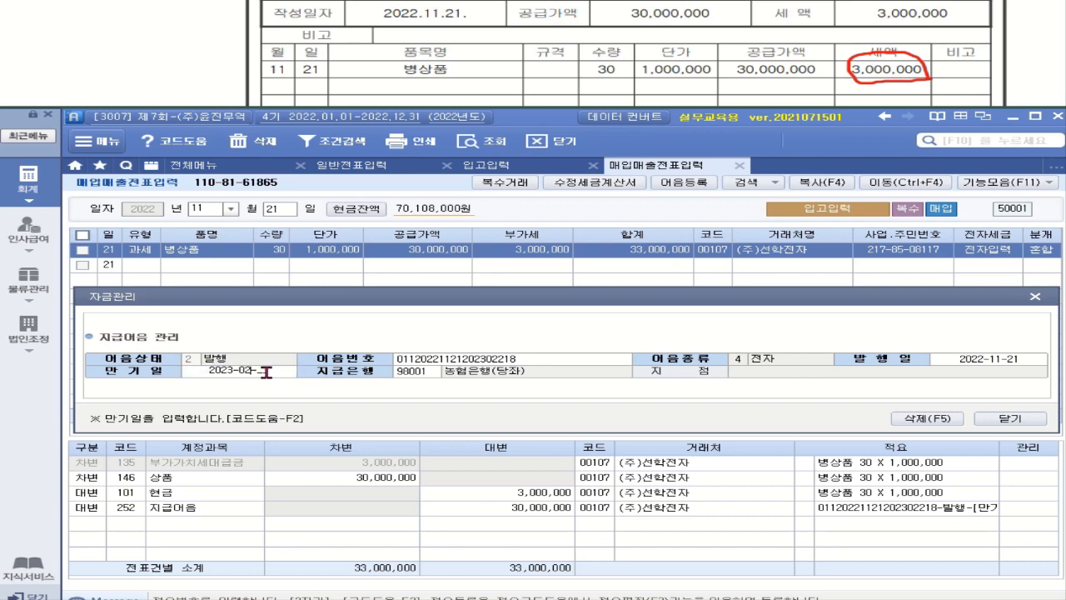
{"action": "type", "text": "21"}
{"action": "key", "text": "Return"}
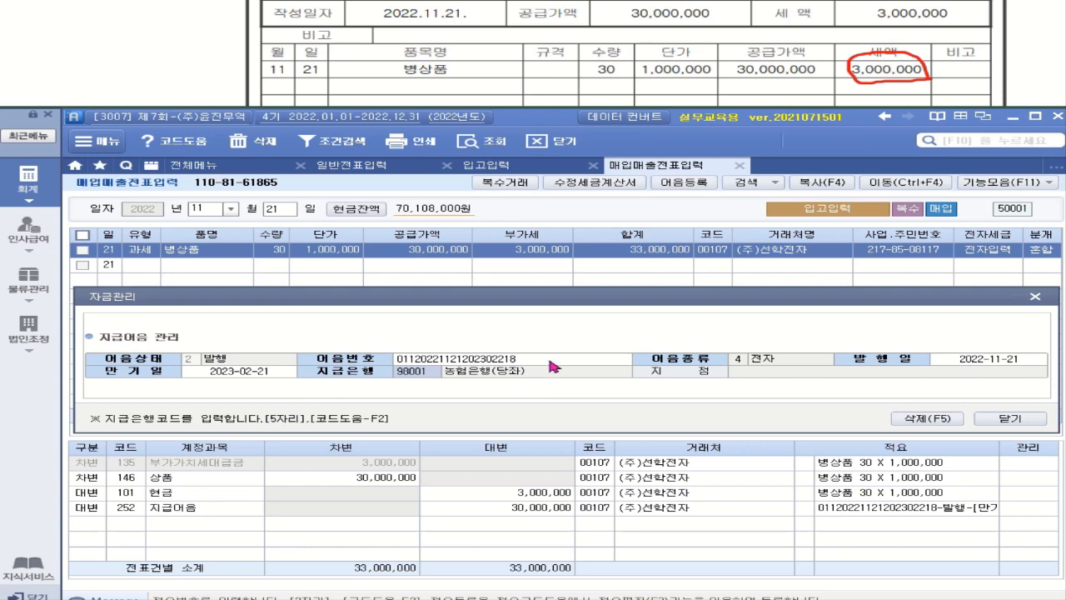
{"action": "key", "text": "ctrl"}
{"action": "key", "text": "ctrl"}
{"action": "key", "text": "ctrl"}
{"action": "left_click", "coordinate": [1009, 419]}
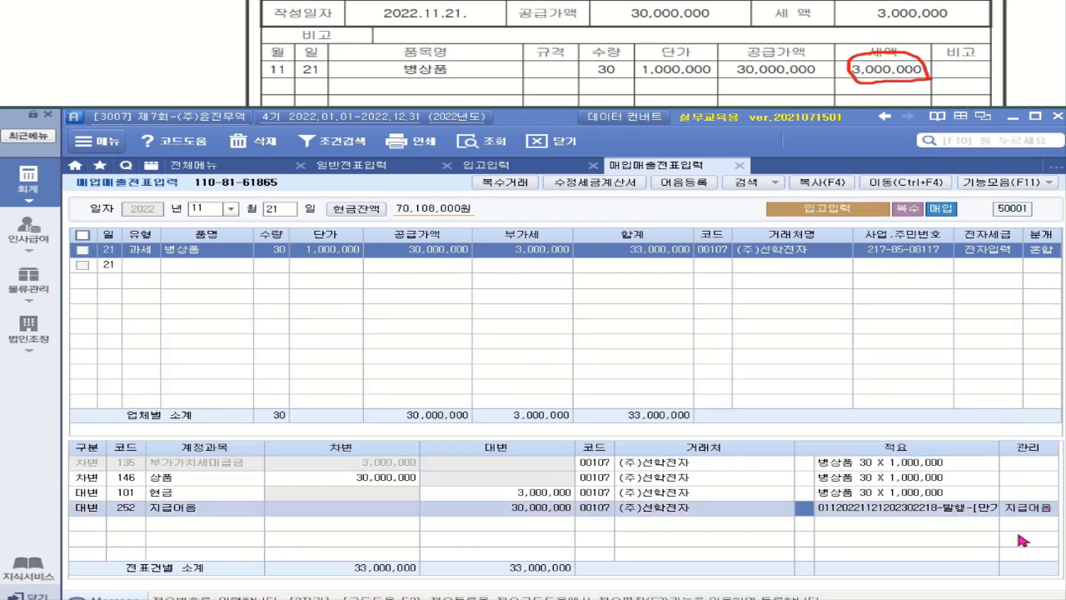
{"action": "left_click", "coordinate": [948, 496]}
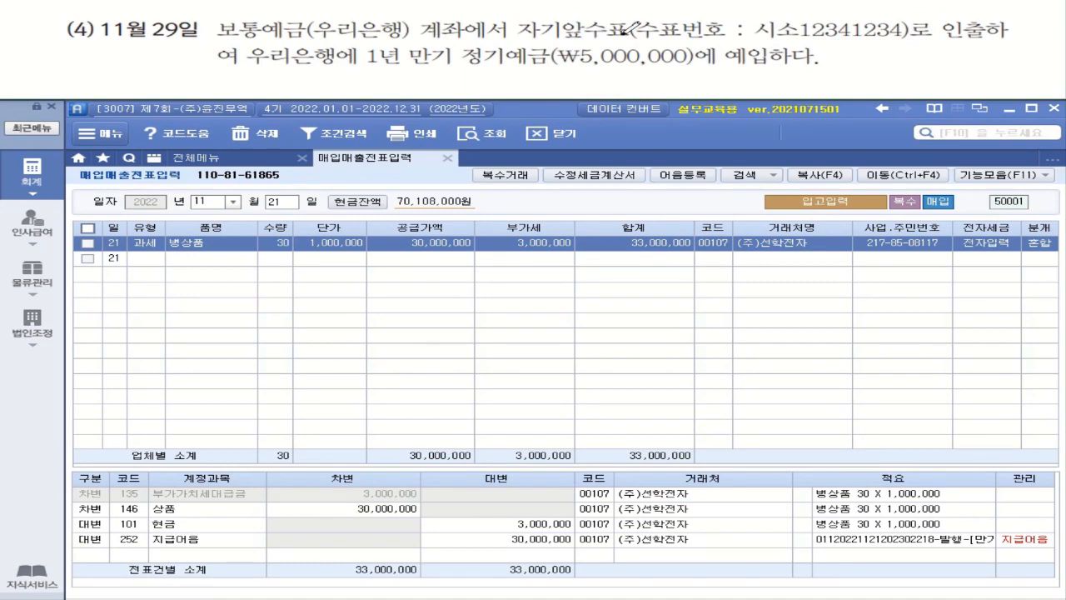
Mark 보통예금, 자기앞수표 and 1년 만기 in the Nov 29 problem, then open the accounting menu.
{"action": "left_click_drag", "start_coordinate": [224, 38], "coordinate": [293, 39]}
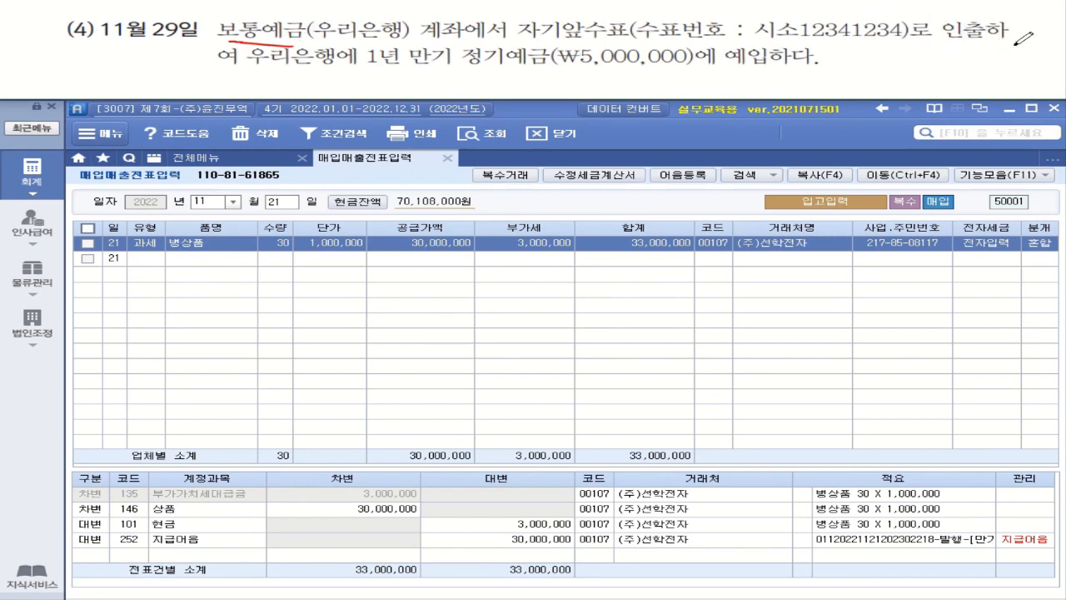
{"action": "left_click_drag", "start_coordinate": [518, 40], "coordinate": [588, 38]}
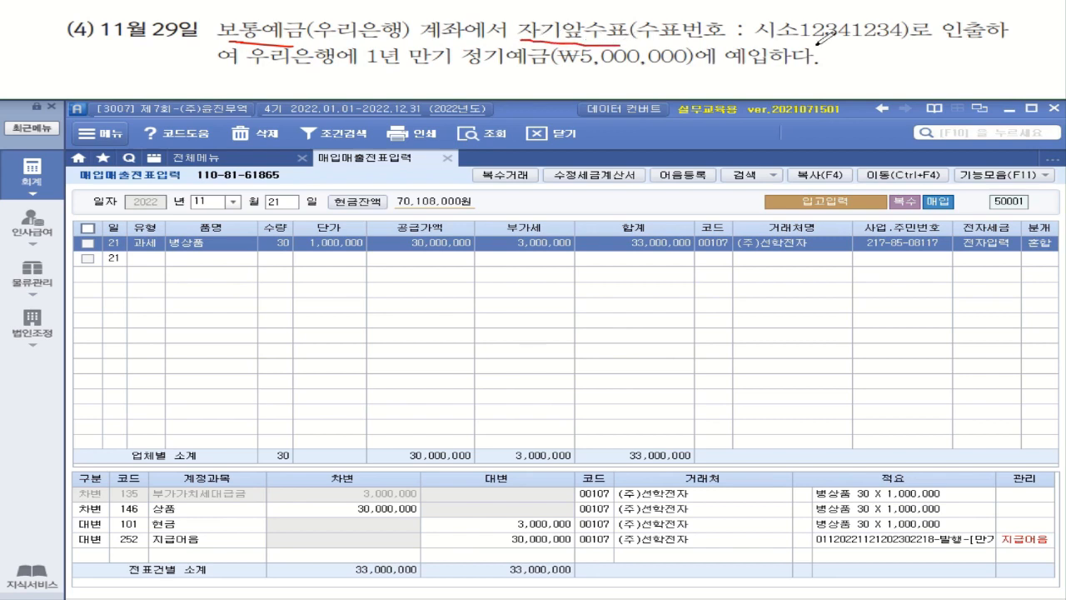
{"action": "mouse_move", "coordinate": [965, 22]}
{"action": "left_mouse_down"}
{"action": "mouse_move", "coordinate": [920, 30]}
{"action": "mouse_move", "coordinate": [971, 25]}
{"action": "mouse_move", "coordinate": [926, 44]}
{"action": "left_mouse_up"}
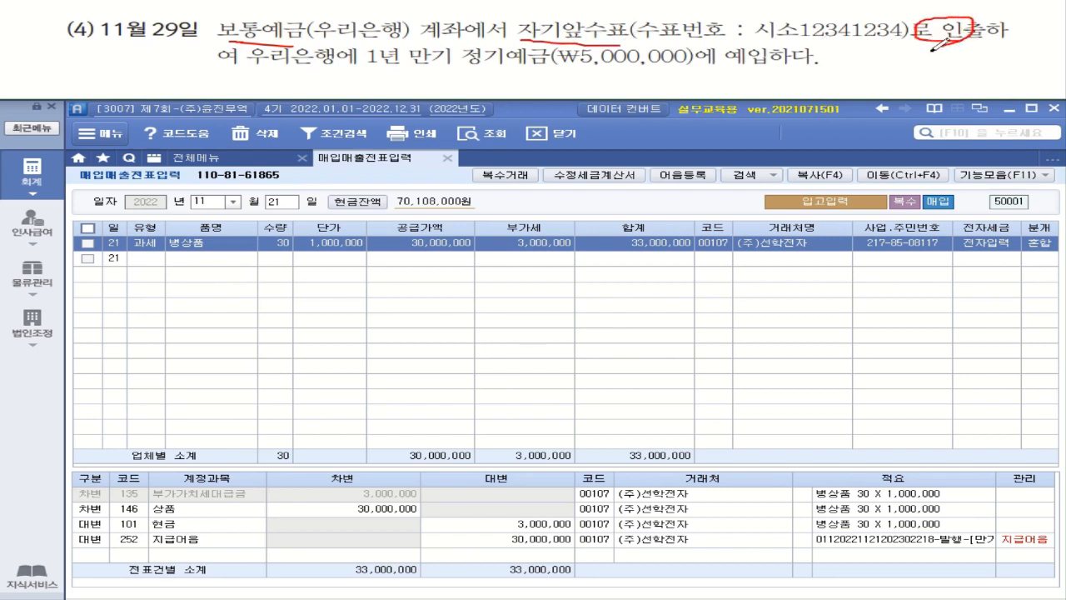
{"action": "left_click_drag", "start_coordinate": [367, 72], "coordinate": [446, 75]}
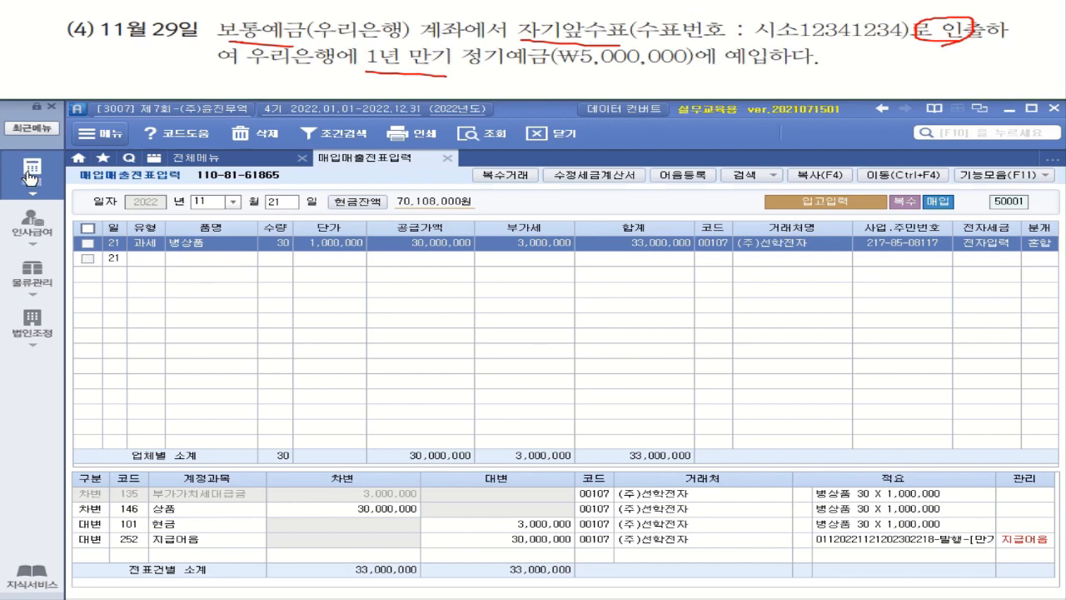
{"action": "left_click", "coordinate": [29, 176]}
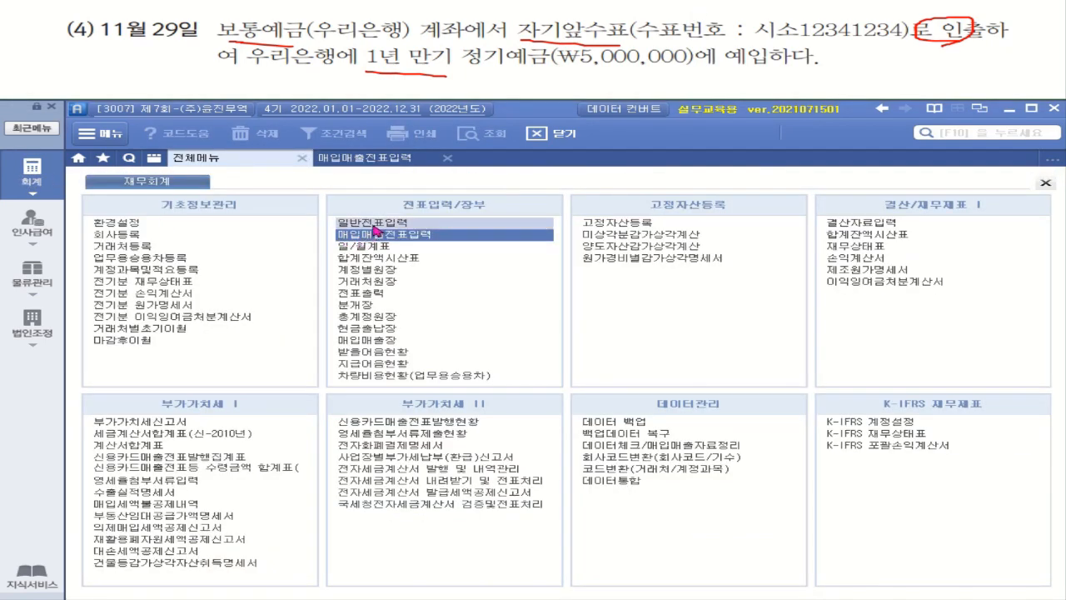
Open 일반전표입력 and set the voucher date to November 29.
{"action": "left_click", "coordinate": [372, 223]}
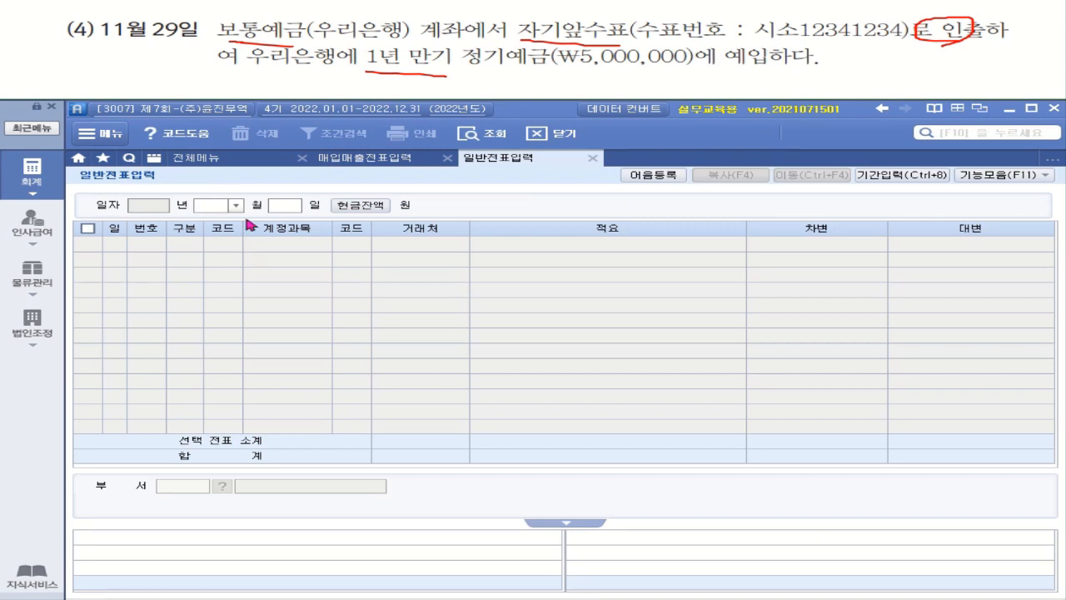
{"action": "left_click", "coordinate": [237, 204]}
{"action": "left_click", "coordinate": [215, 314]}
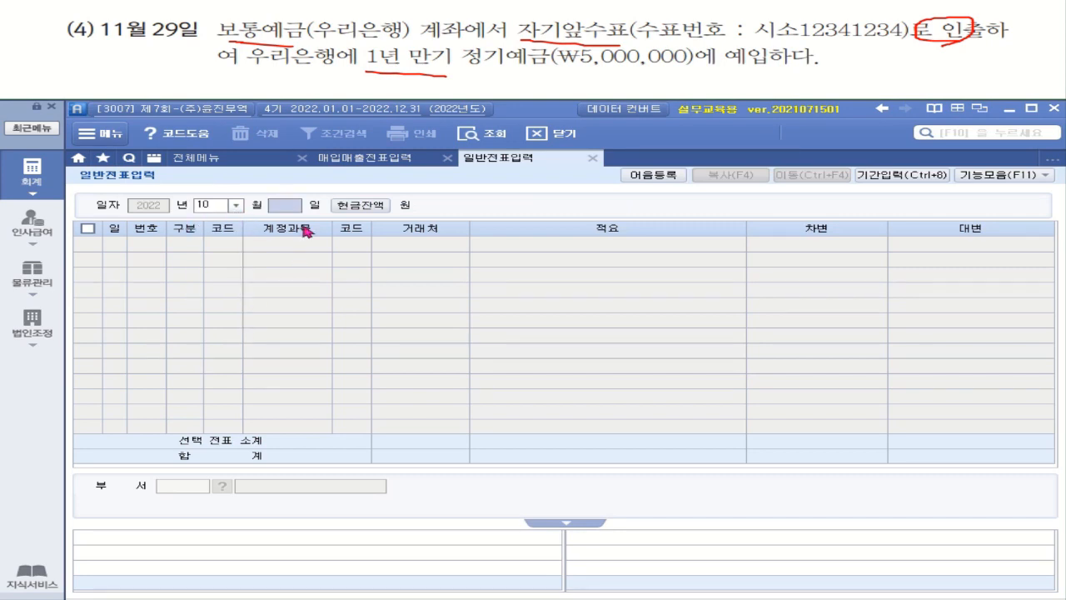
{"action": "type", "text": "2"}
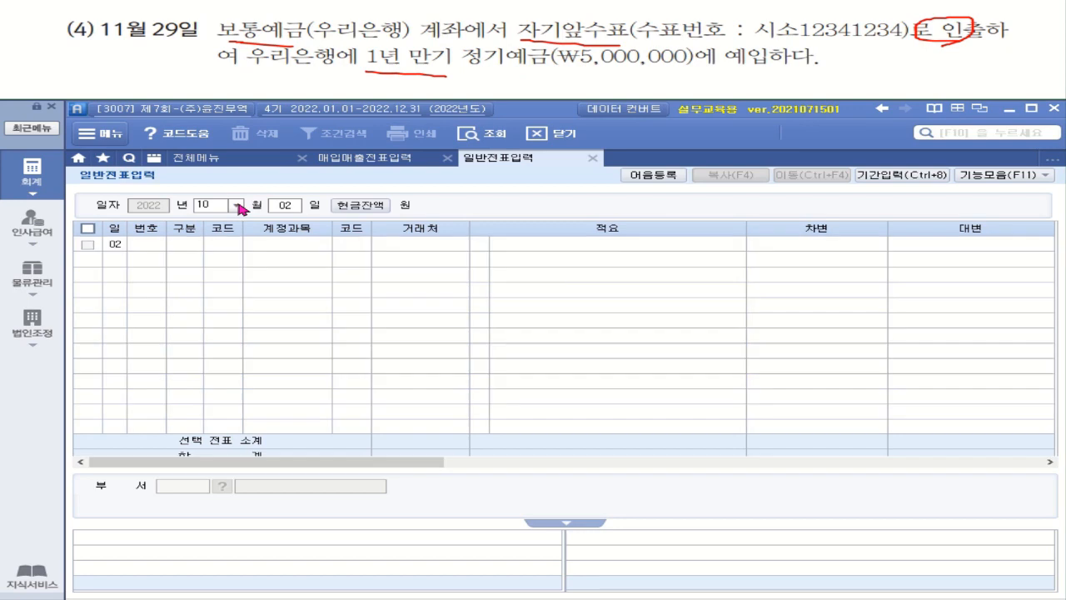
{"action": "key", "text": "Return"}
{"action": "left_click", "coordinate": [237, 206]}
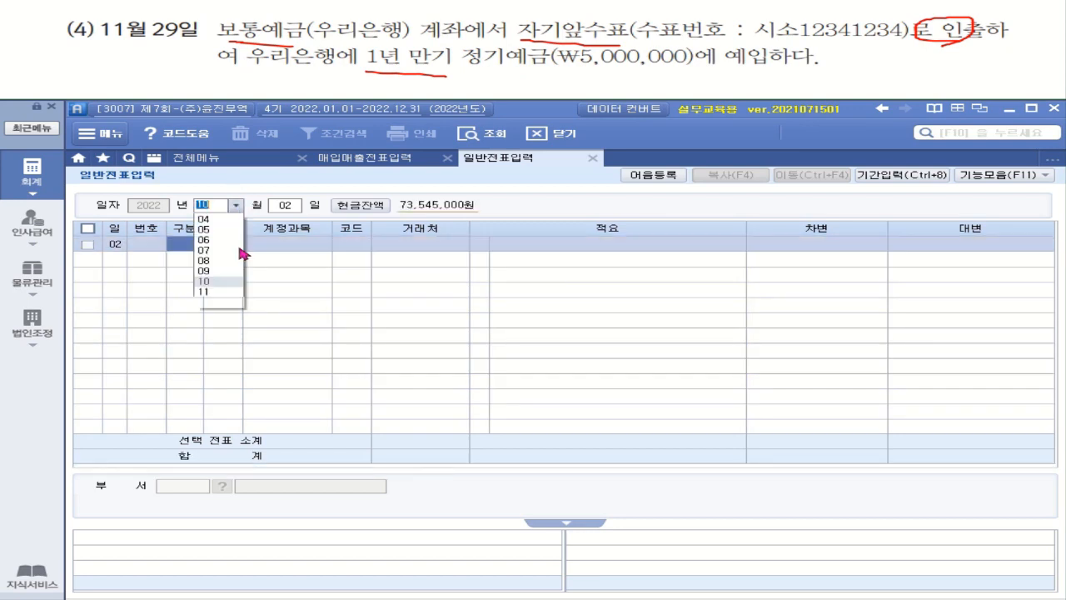
{"action": "left_click", "coordinate": [214, 330]}
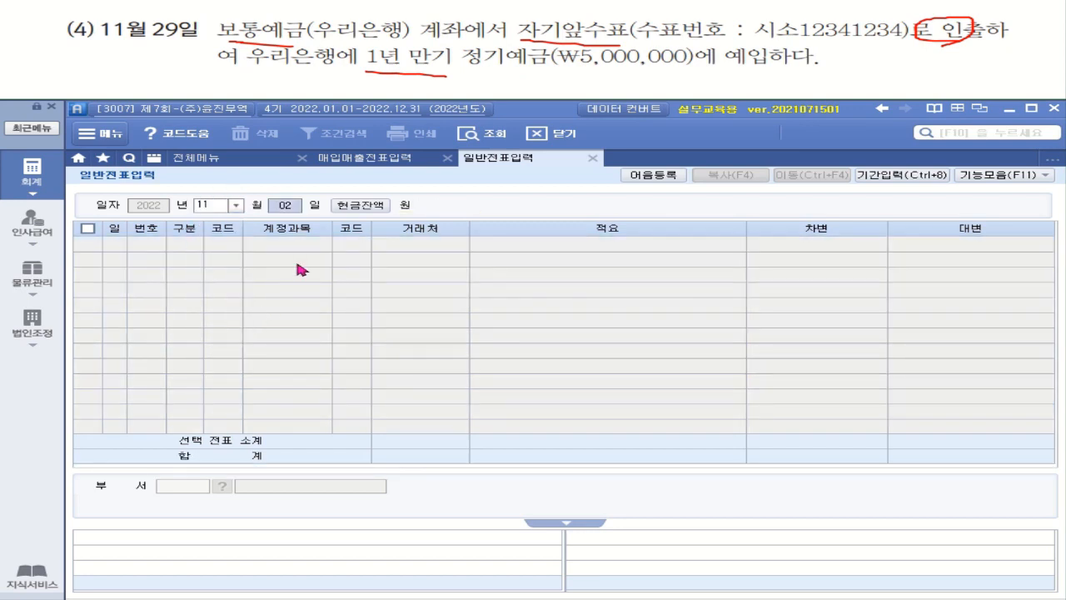
{"action": "type", "text": "29"}
{"action": "key", "text": "Return"}
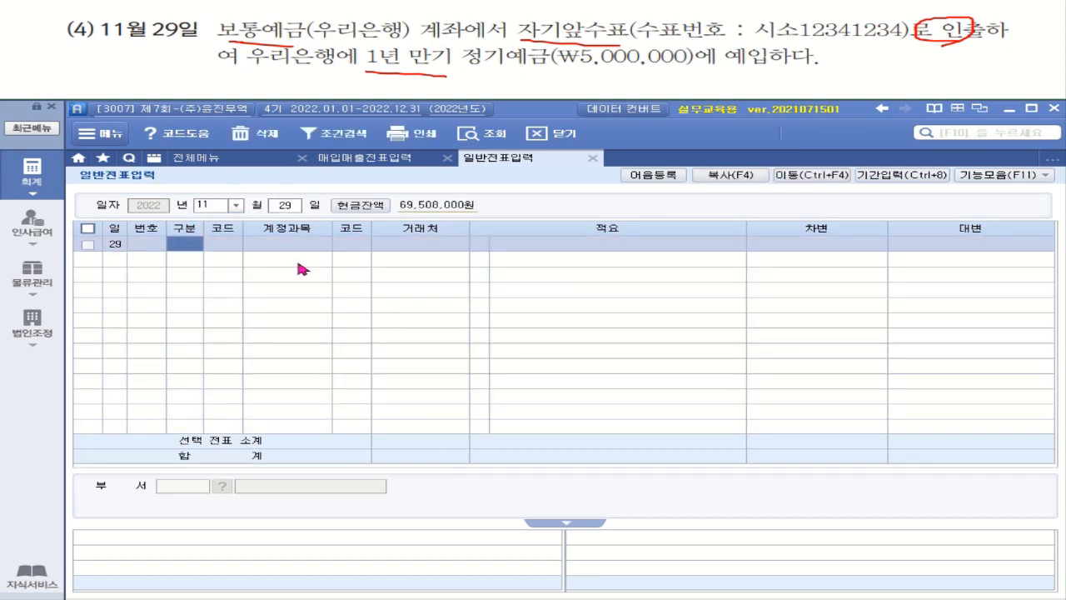
Enter a 5,000,000 debit to 104 정기예금 with partner 99003 우리(정기예금).
{"action": "type", "text": "3"}
{"action": "key", "text": "Return"}
{"action": "type", "text": "정기"}
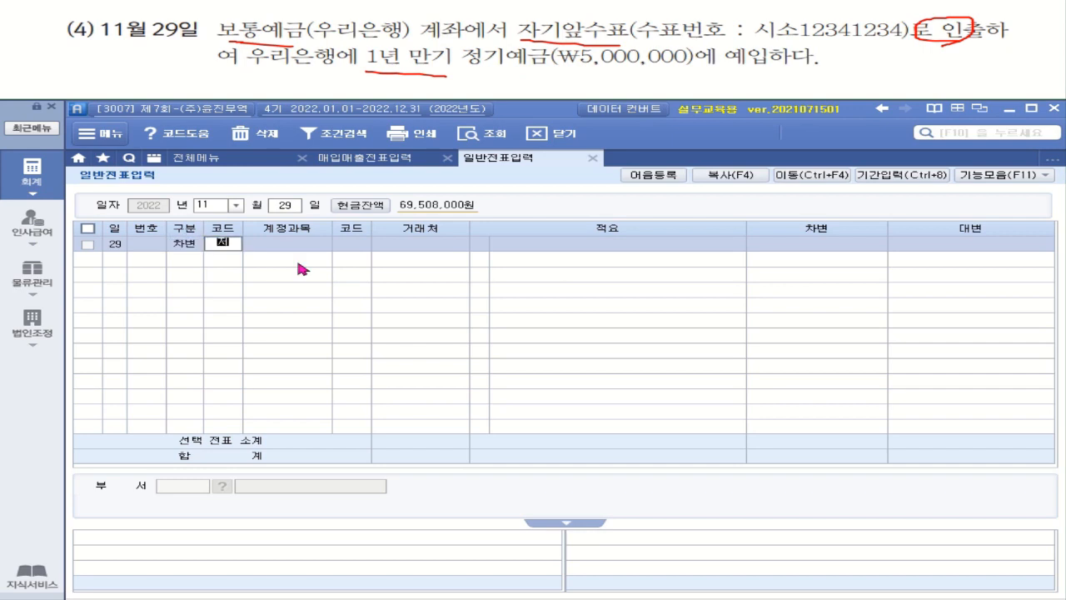
{"action": "key", "text": "Return"}
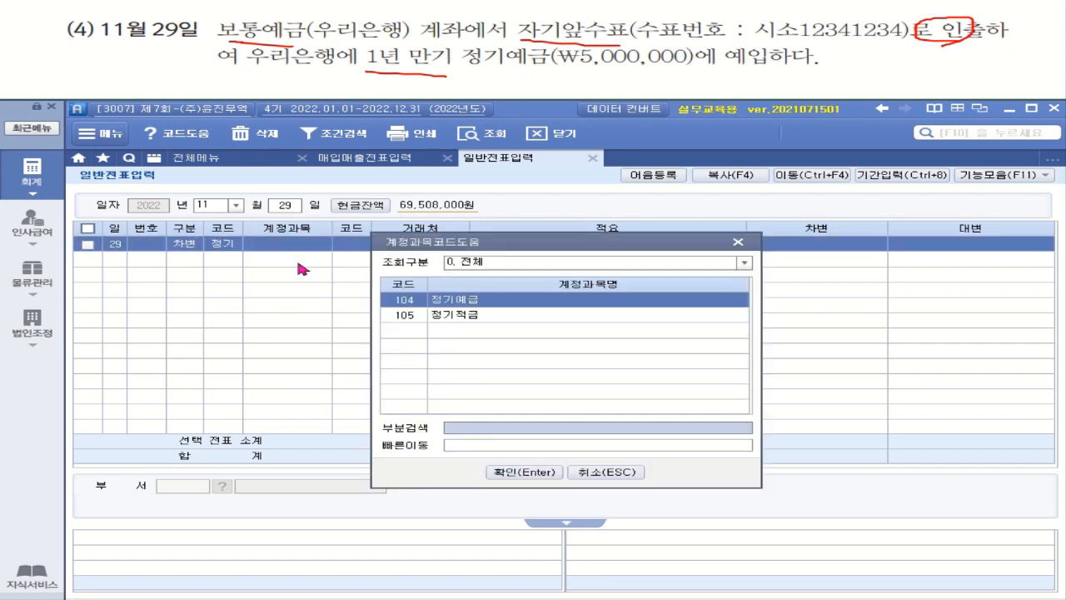
{"action": "key", "text": "Return"}
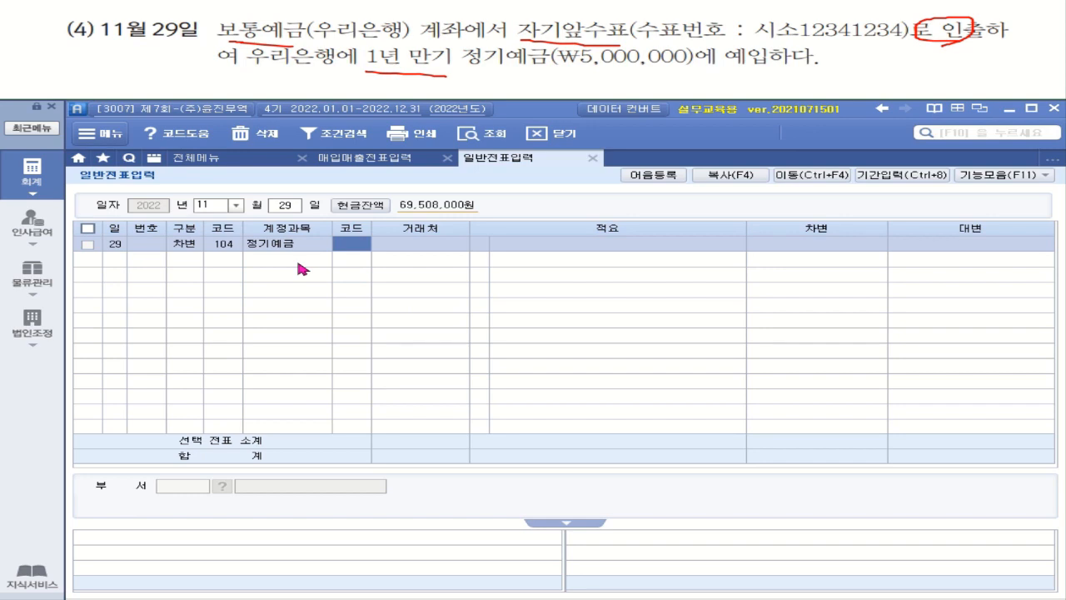
{"action": "type", "text": "우리"}
{"action": "key", "text": "Return"}
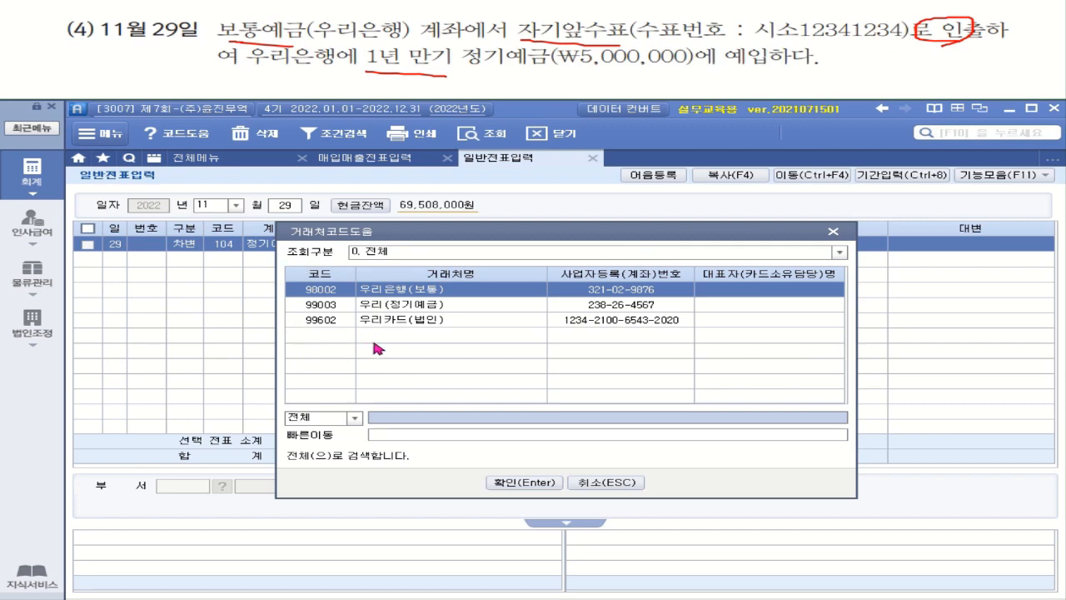
{"action": "double_click", "coordinate": [412, 305]}
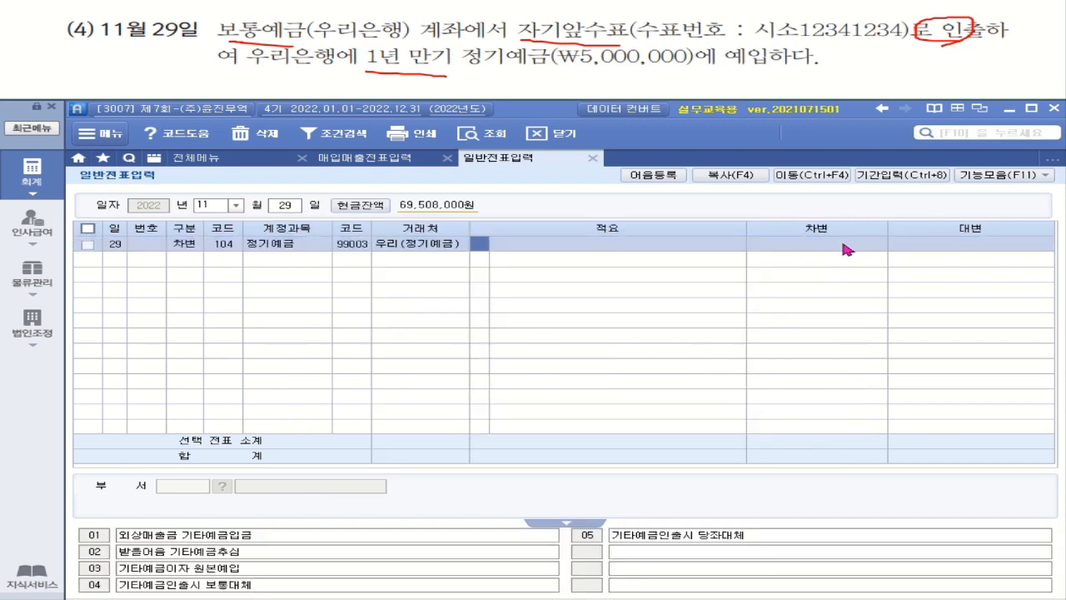
{"action": "left_click", "coordinate": [845, 246]}
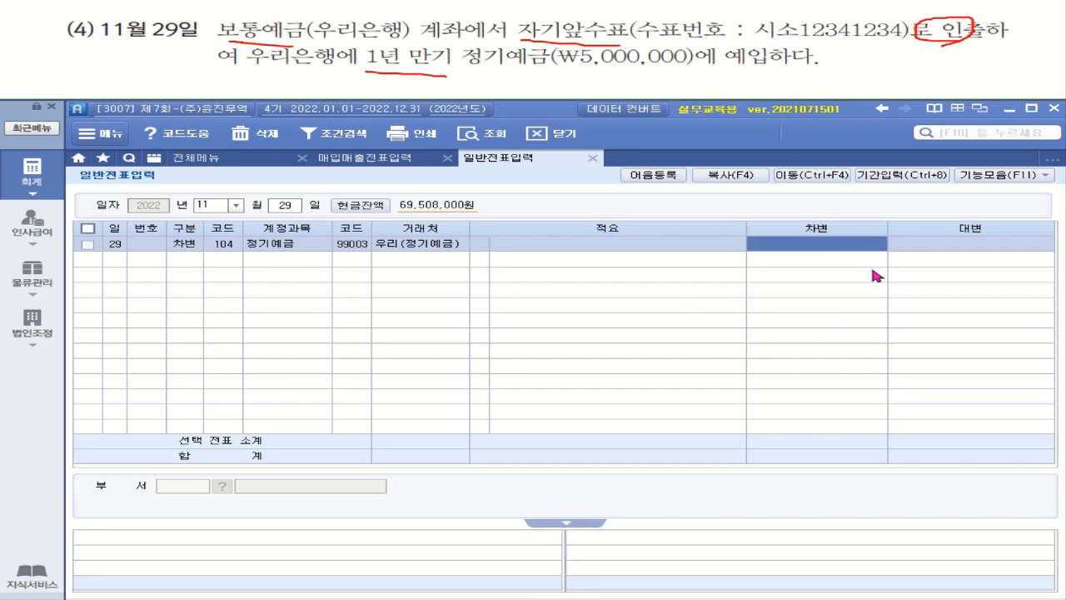
{"action": "type", "text": "5000000"}
{"action": "key", "text": "Return"}
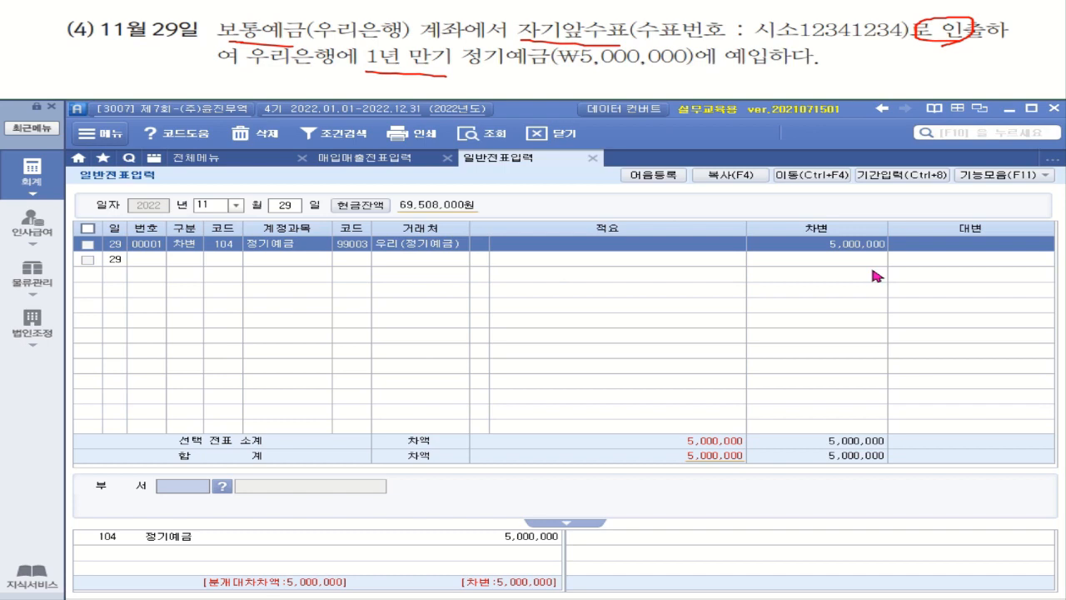
Add a 구분 4 credit line: 103 보통예금, partner 98002 우리은행(보통), 5,000,000.
{"action": "key", "text": "Return"}
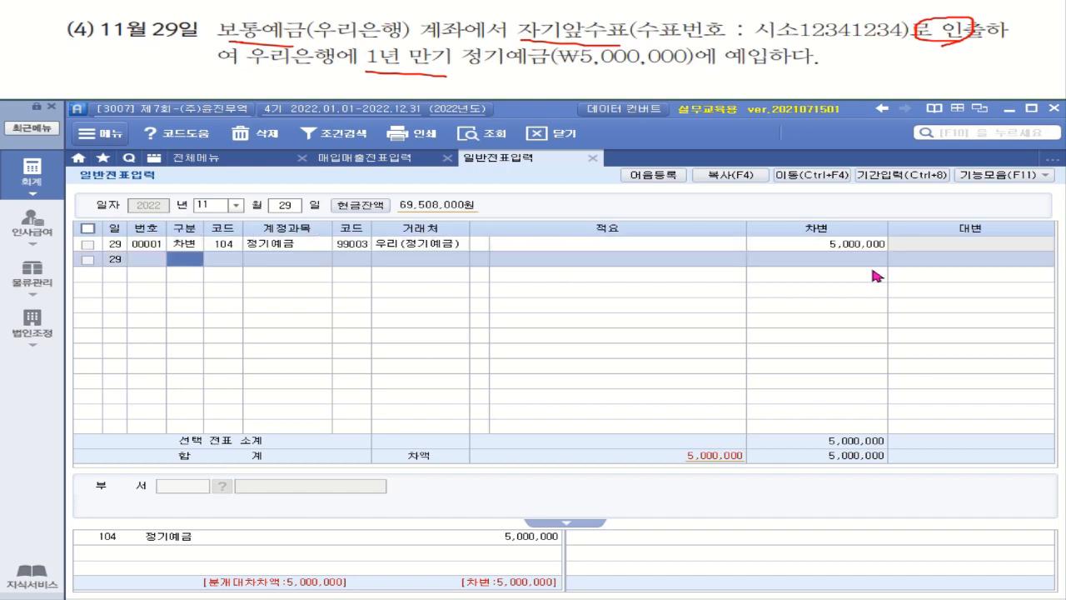
{"action": "type", "text": "4"}
{"action": "key", "text": "Return"}
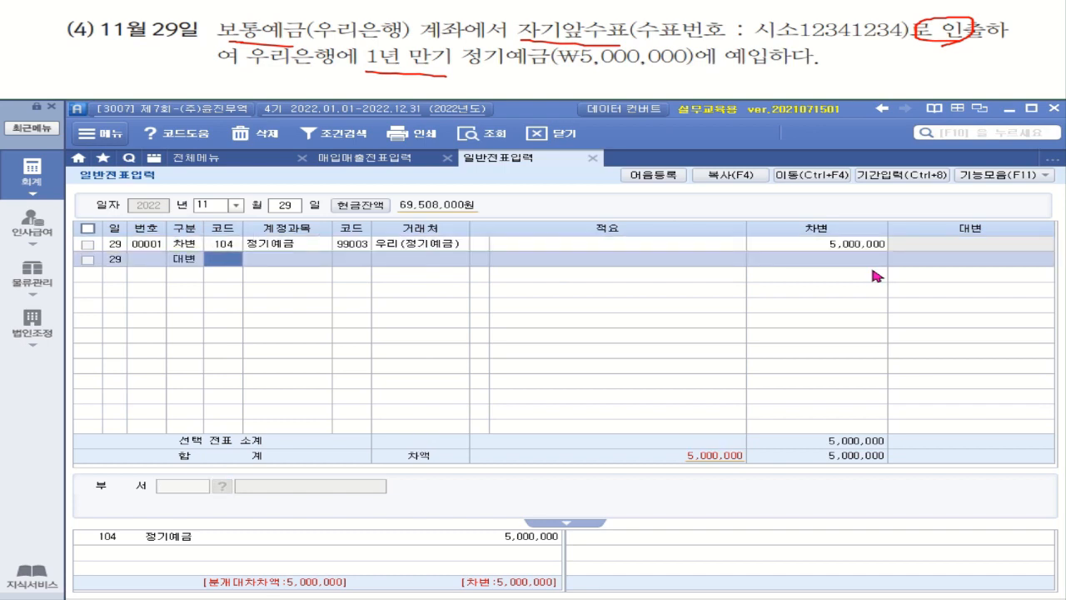
{"action": "type", "text": "보통"}
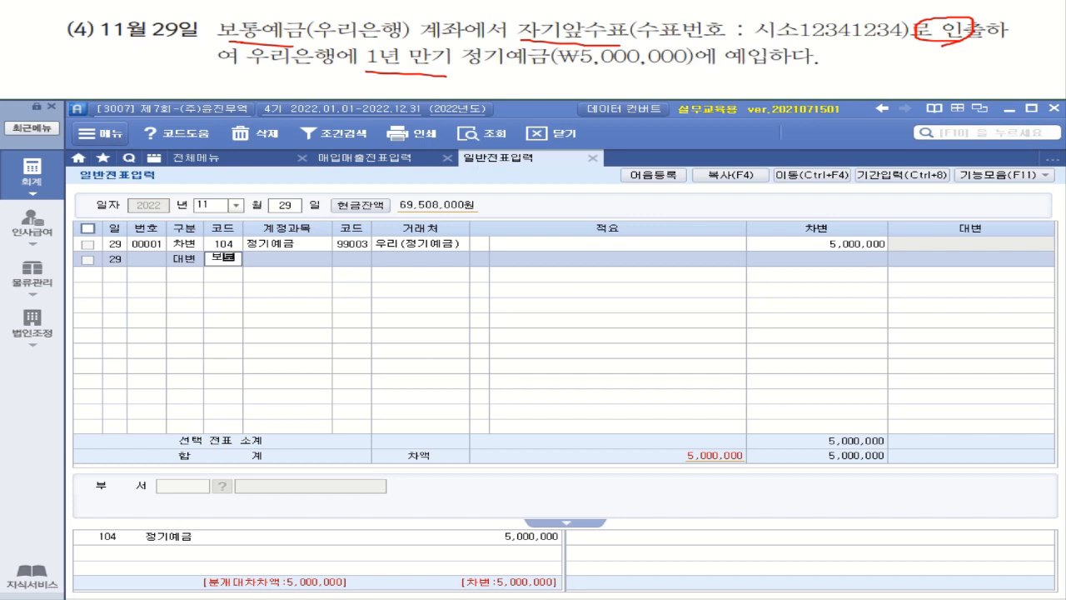
{"action": "key", "text": "Return"}
{"action": "key", "text": "Return"}
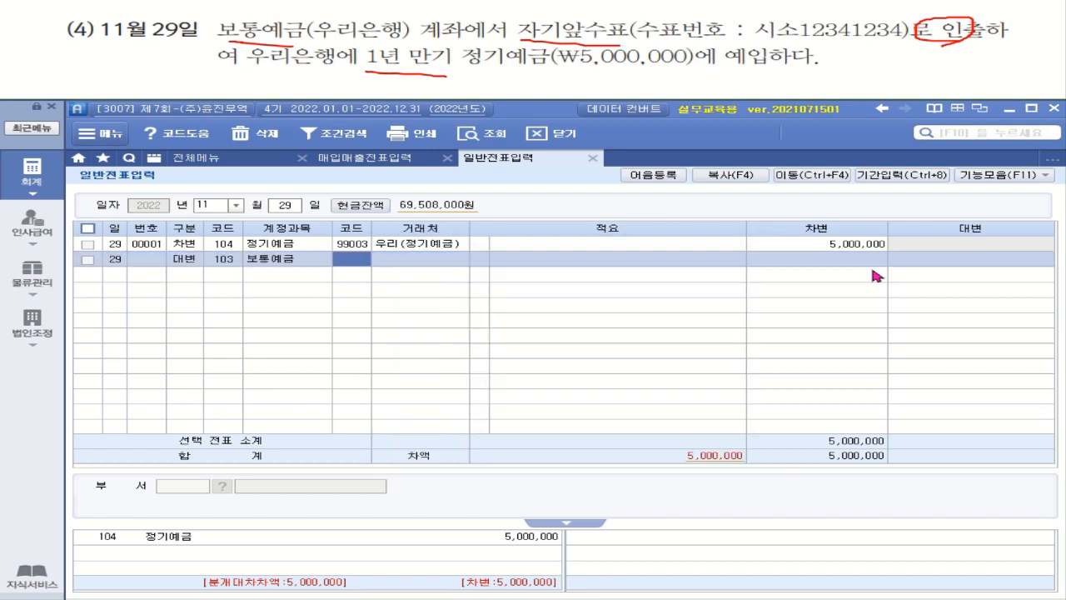
{"action": "type", "text": "우리"}
{"action": "key", "text": "Return"}
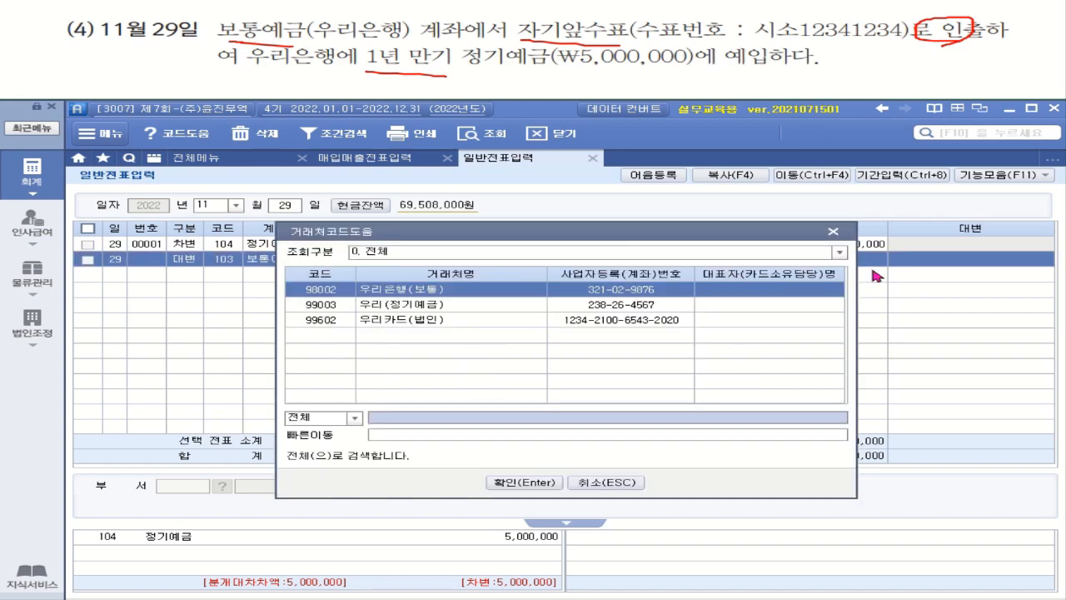
{"action": "double_click", "coordinate": [466, 291]}
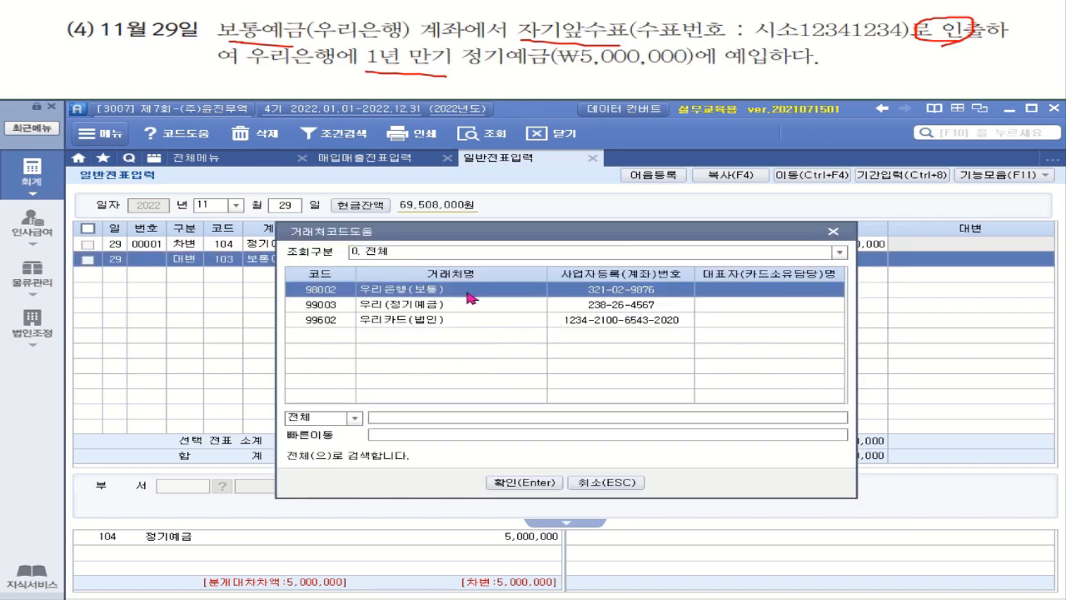
{"action": "key", "text": "Return"}
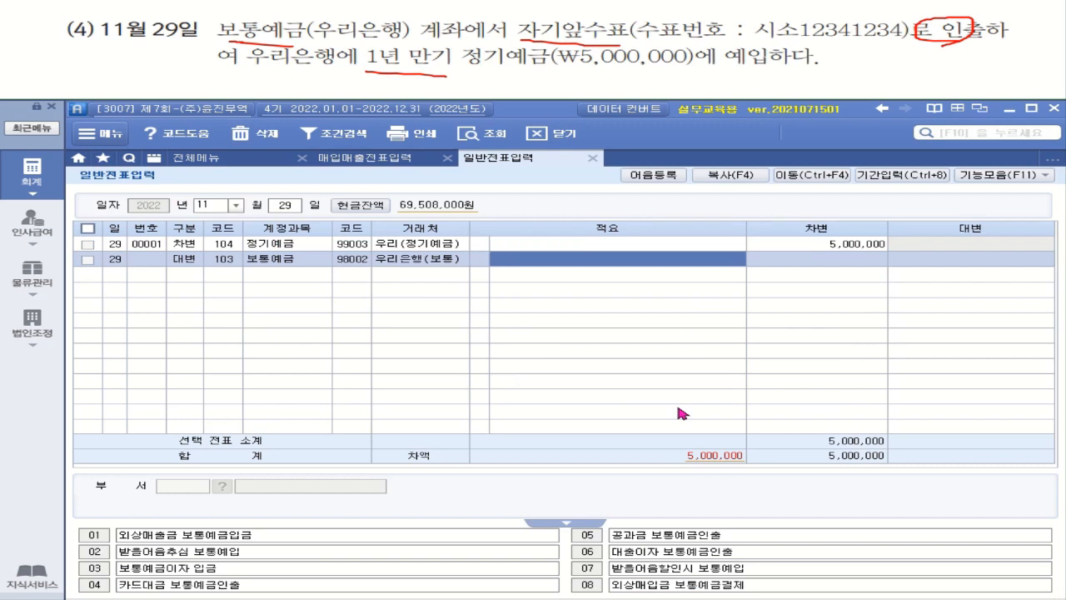
{"action": "key", "text": "Return"}
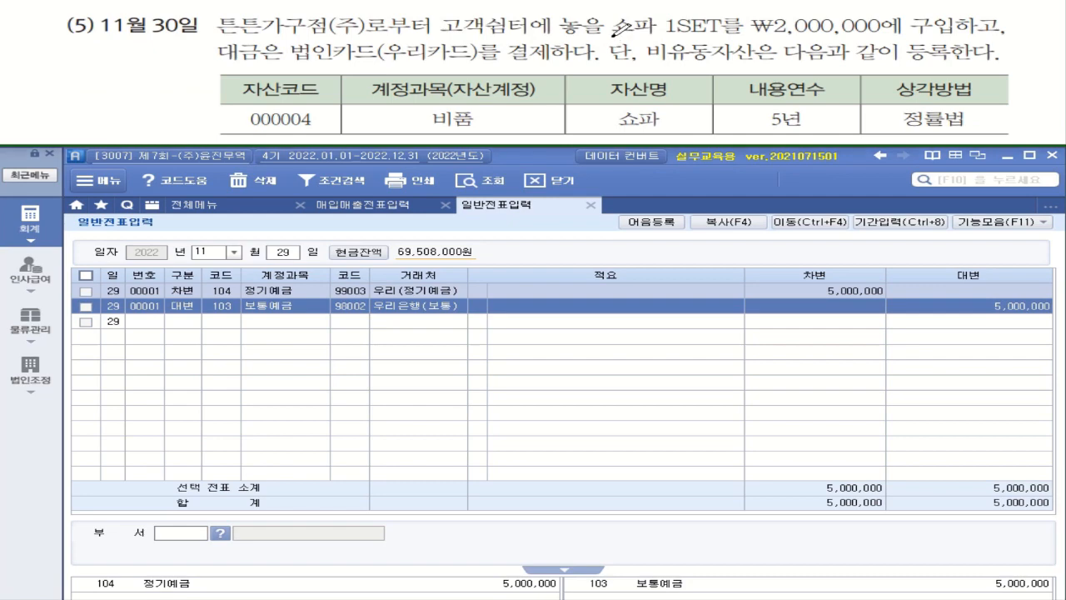
Mark the sofa, its 2,000,000 price and 법인카드 in the problem, and switch to November 30.
{"action": "left_click_drag", "start_coordinate": [613, 39], "coordinate": [718, 36]}
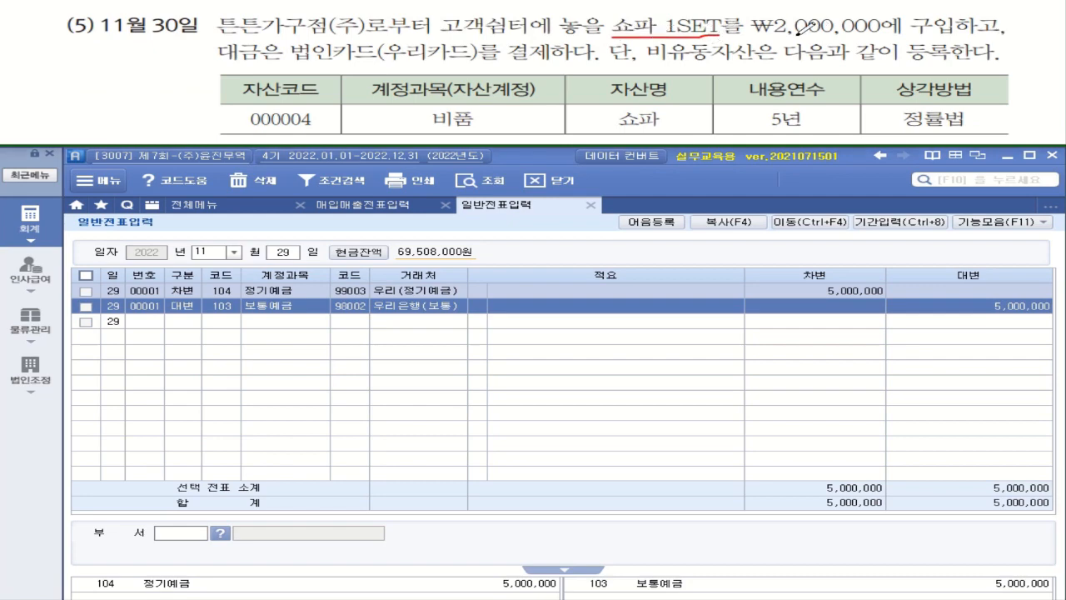
{"action": "mouse_move", "coordinate": [757, 6]}
{"action": "left_mouse_down"}
{"action": "mouse_move", "coordinate": [774, 15]}
{"action": "mouse_move", "coordinate": [777, 3]}
{"action": "left_mouse_up"}
{"action": "left_click_drag", "start_coordinate": [287, 62], "coordinate": [550, 66]}
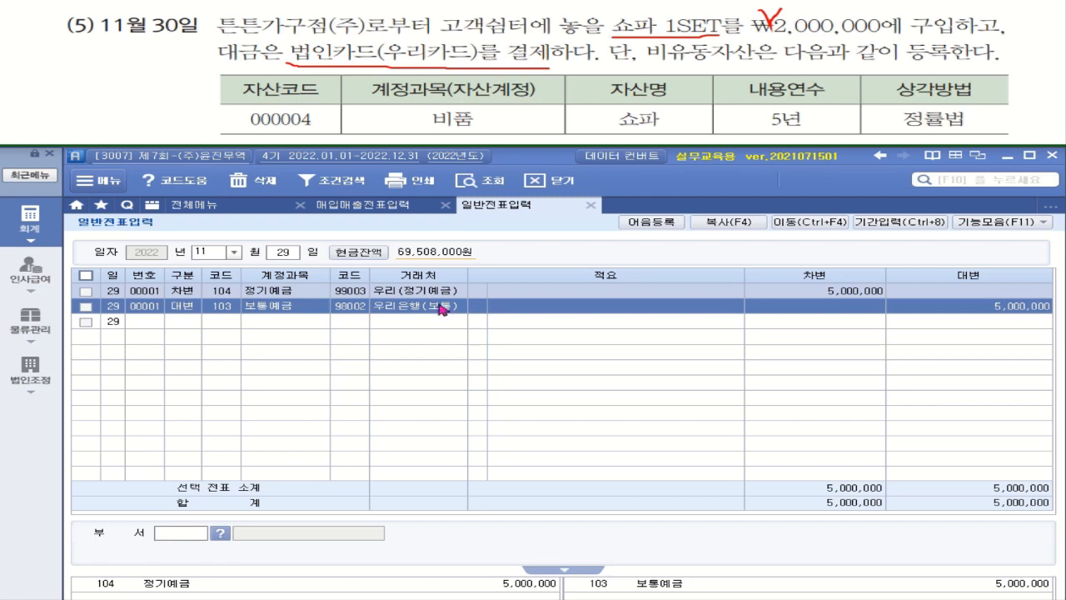
{"action": "left_click", "coordinate": [287, 253]}
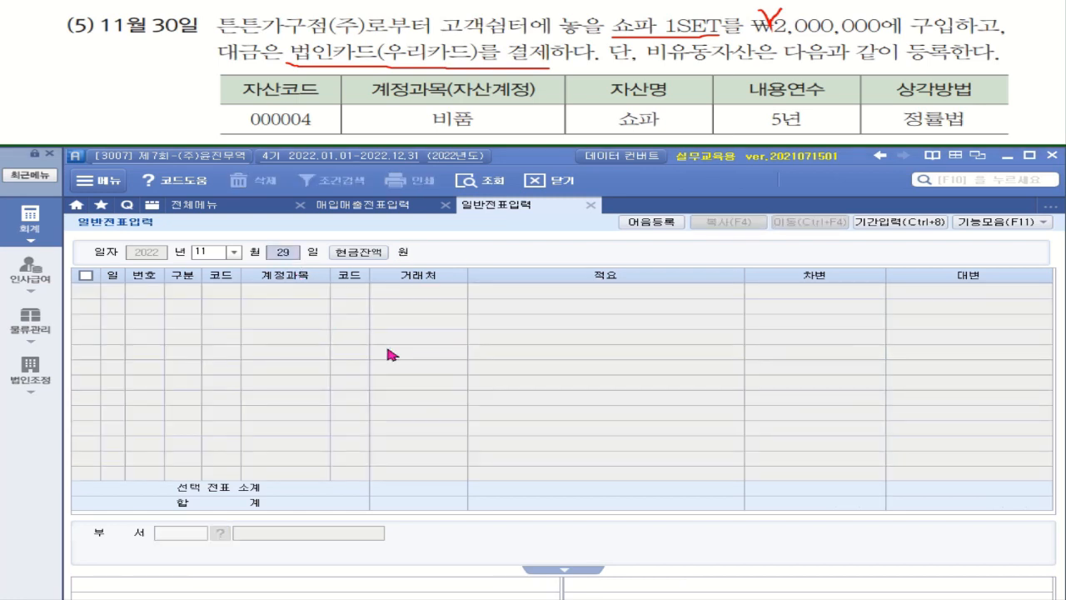
{"action": "type", "text": "30"}
{"action": "key", "text": "Return"}
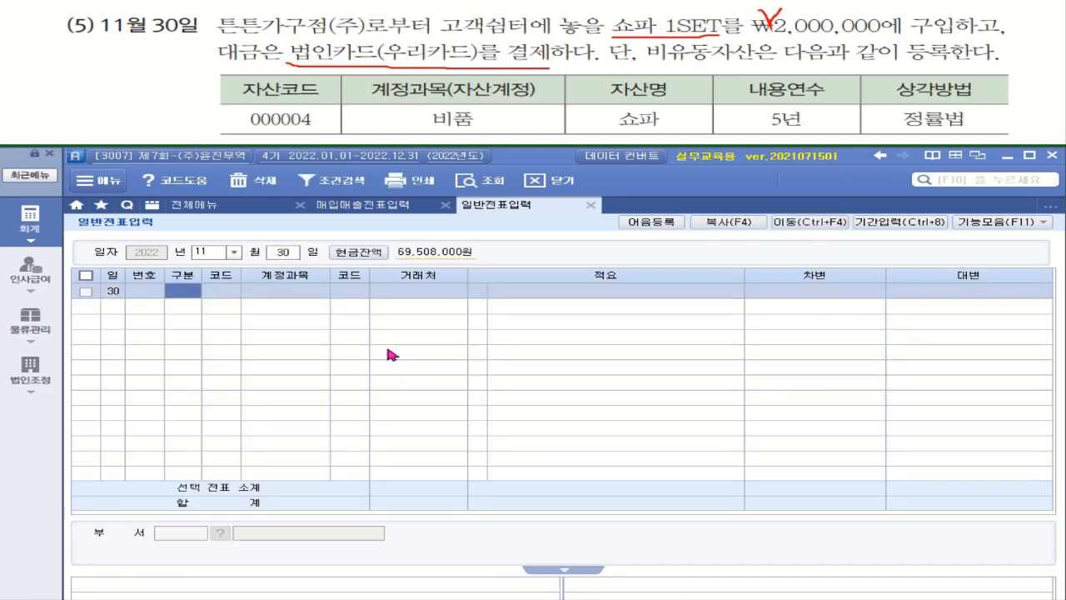
Debit 212 비품 for 2,000,000 on the first line.
{"action": "type", "text": "3"}
{"action": "key", "text": "Return"}
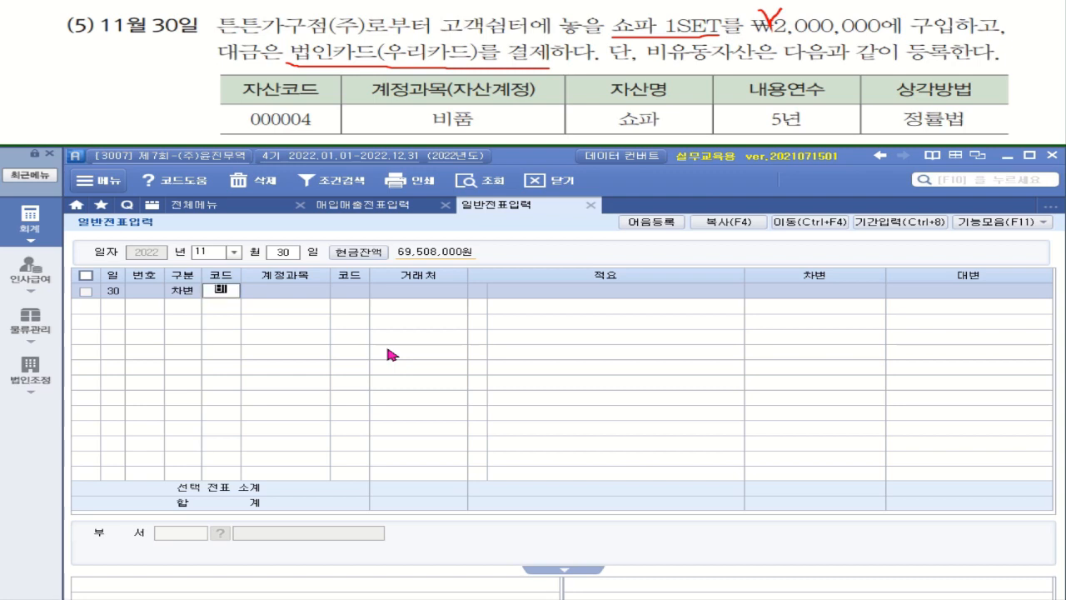
{"action": "type", "text": "비품"}
{"action": "key", "text": "Return"}
{"action": "key", "text": "Return"}
{"action": "key", "text": "Return"}
{"action": "key", "text": "Return"}
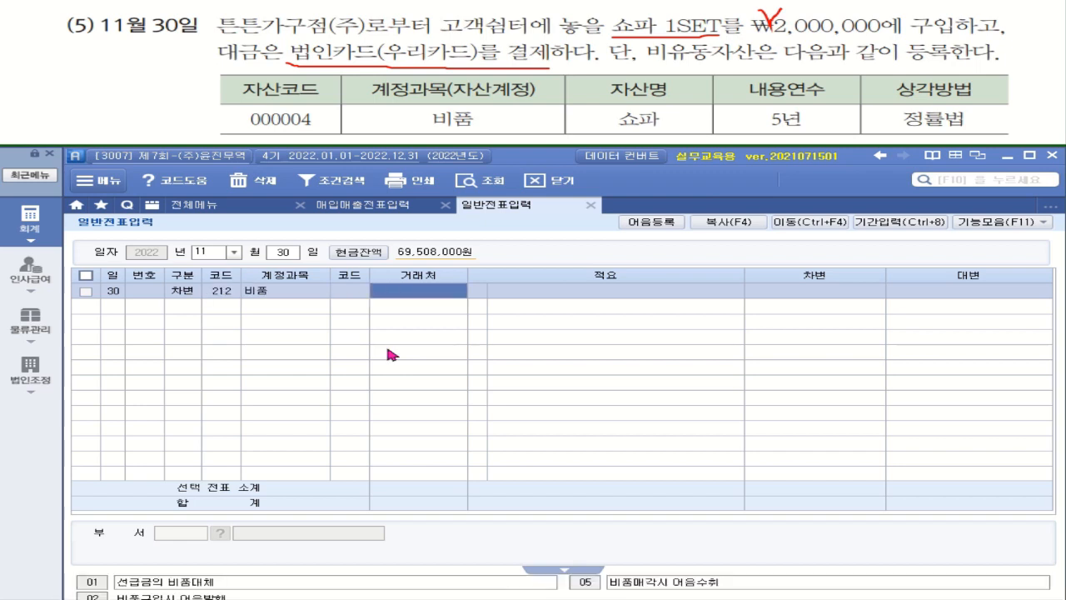
{"action": "type", "text": "2000000"}
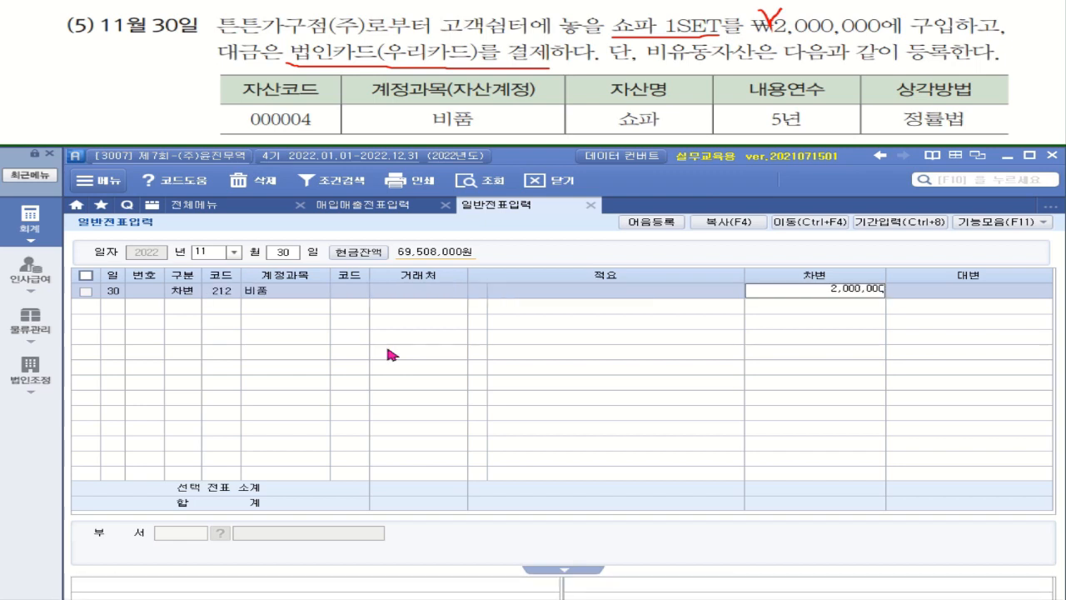
{"action": "key", "text": "Return"}
Credit 253 미지급금 for 2,000,000 with partner 99602 우리카드(법인).
{"action": "type", "text": "4"}
{"action": "key", "text": "Return"}
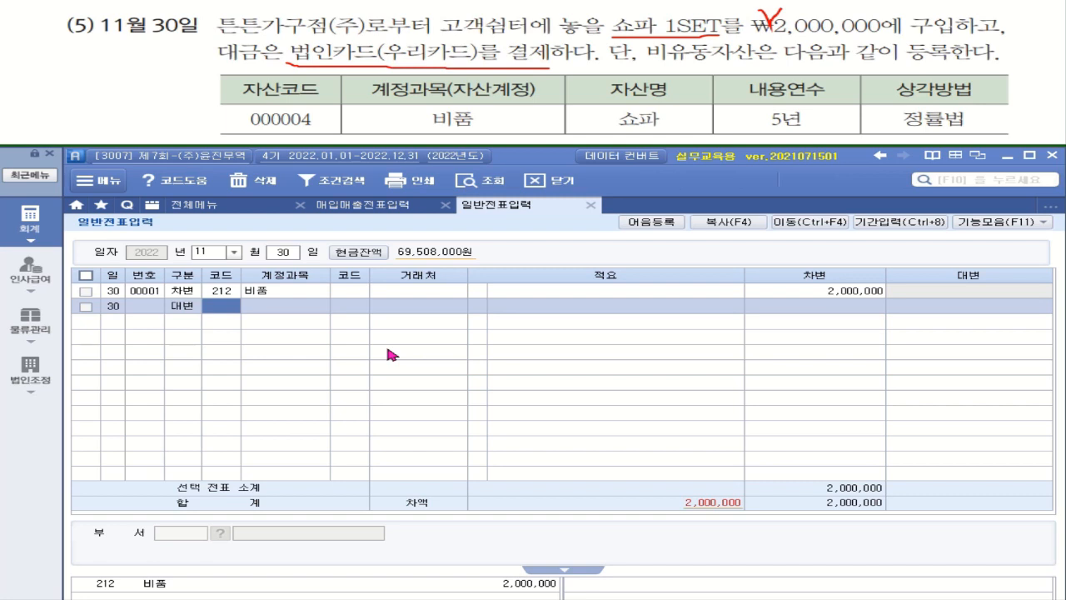
{"action": "type", "text": "미지"}
{"action": "key", "text": "Return"}
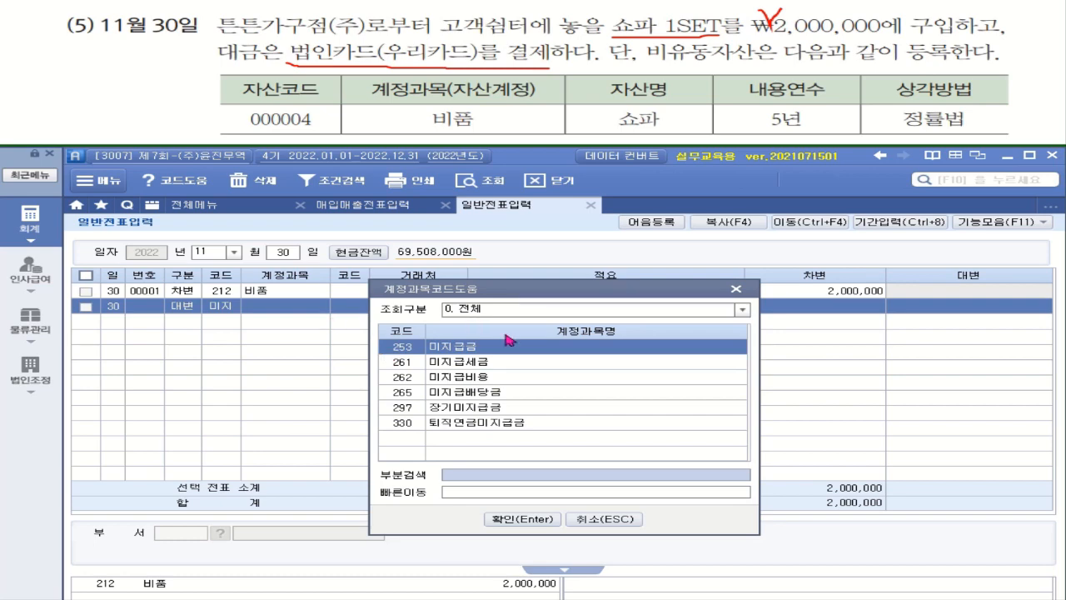
{"action": "double_click", "coordinate": [476, 348]}
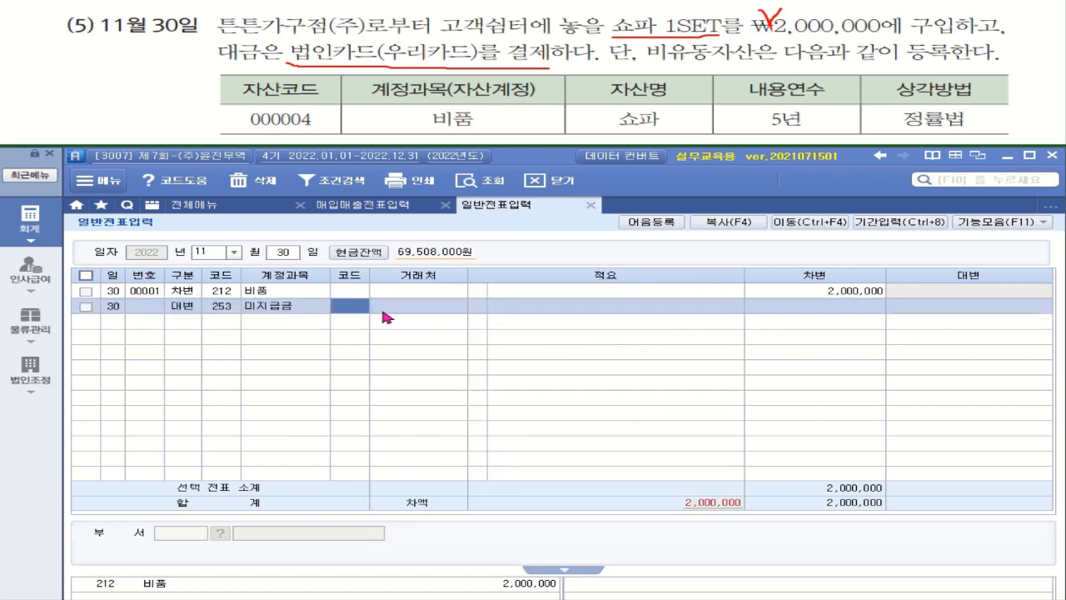
{"action": "type", "text": "우리"}
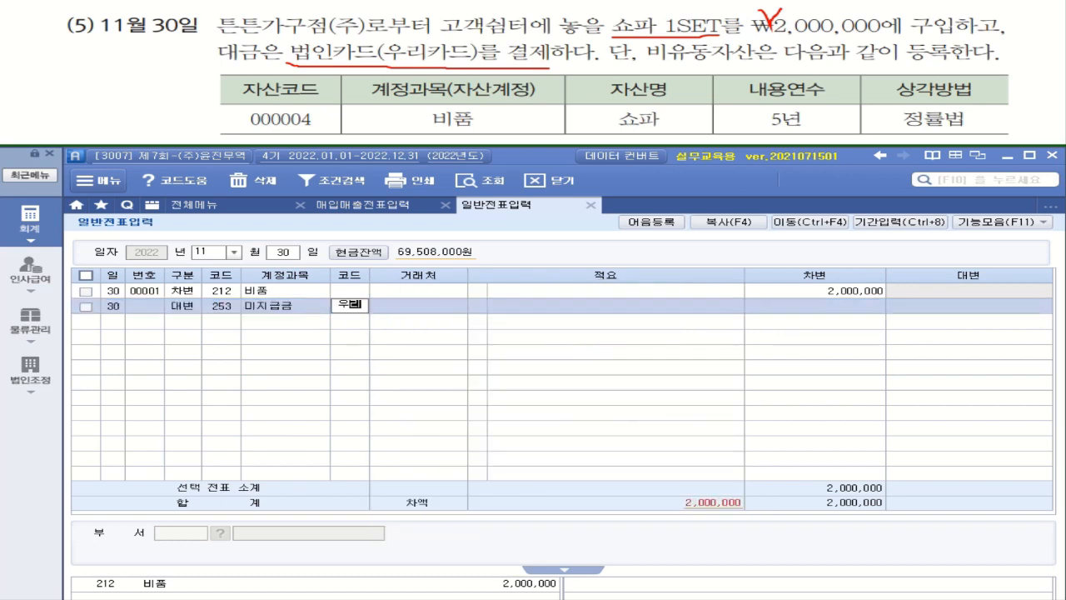
{"action": "key", "text": "Return"}
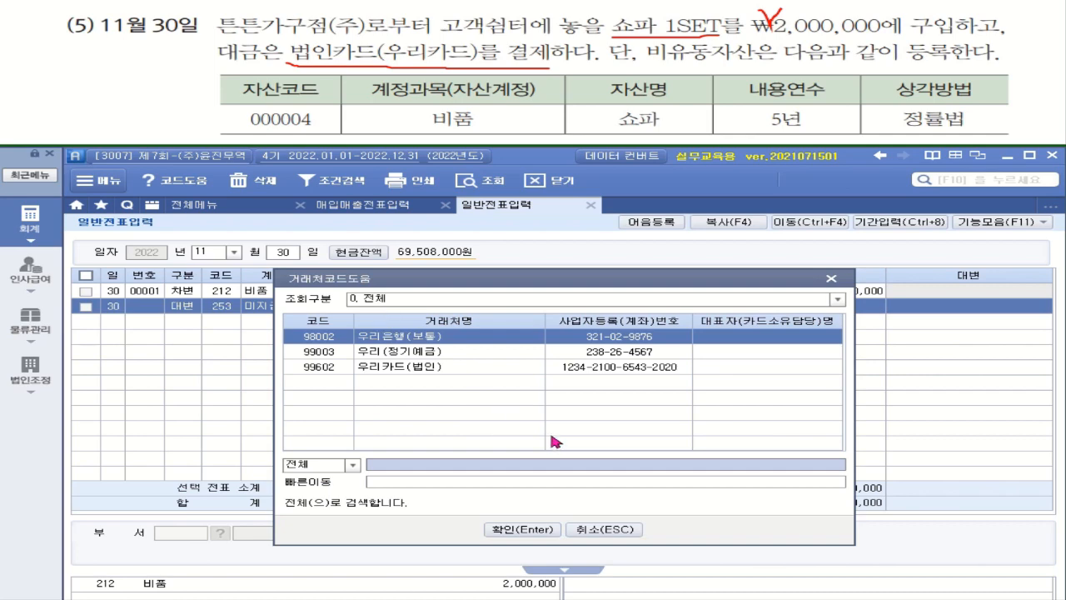
{"action": "double_click", "coordinate": [428, 373]}
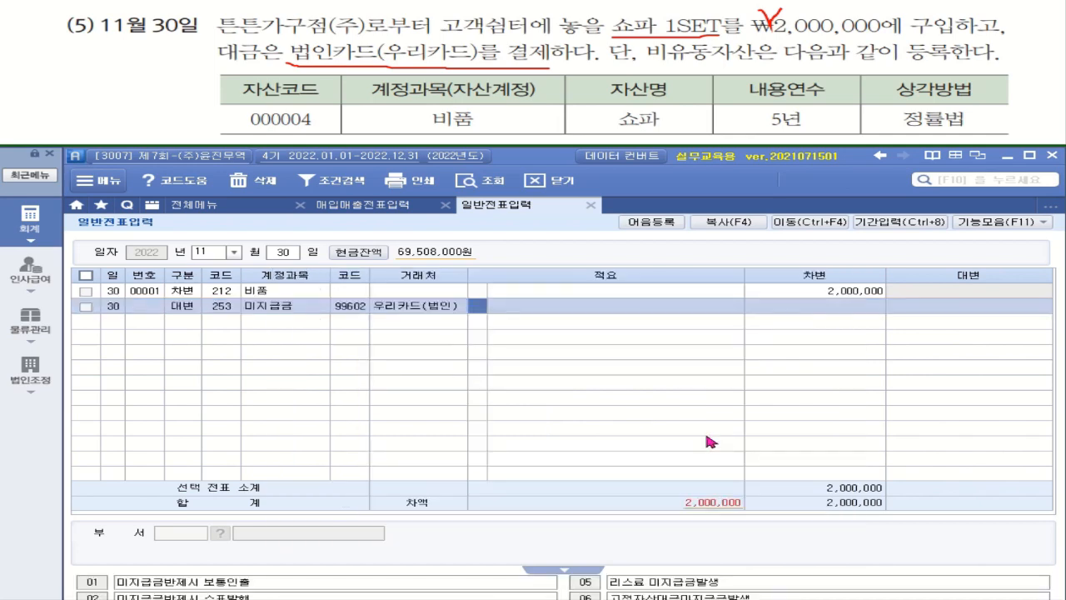
{"action": "left_click", "coordinate": [917, 312]}
{"action": "type", "text": "2000000"}
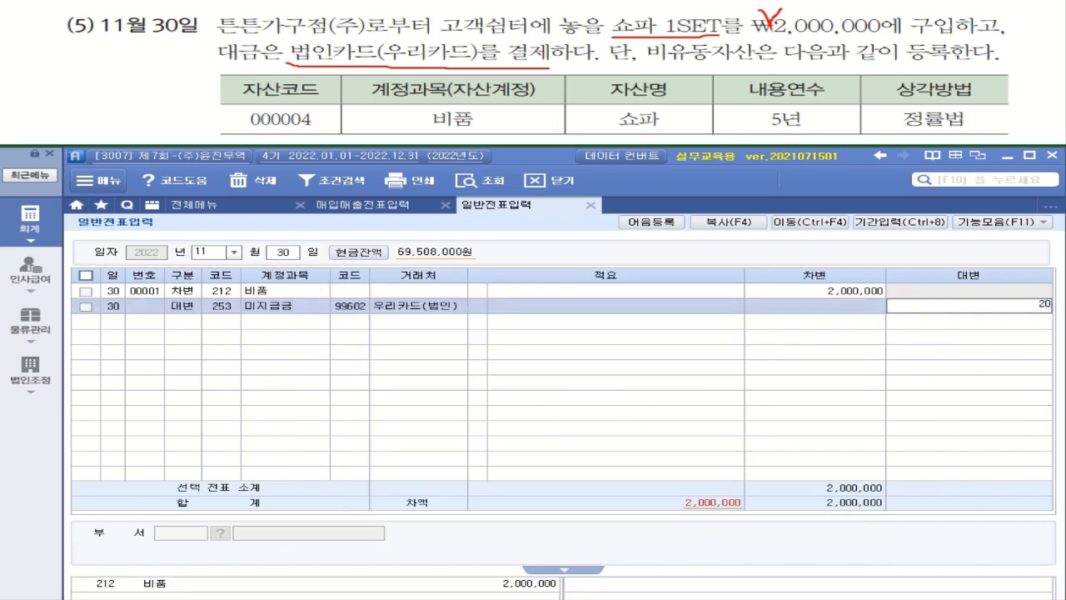
{"action": "key", "text": "Return"}
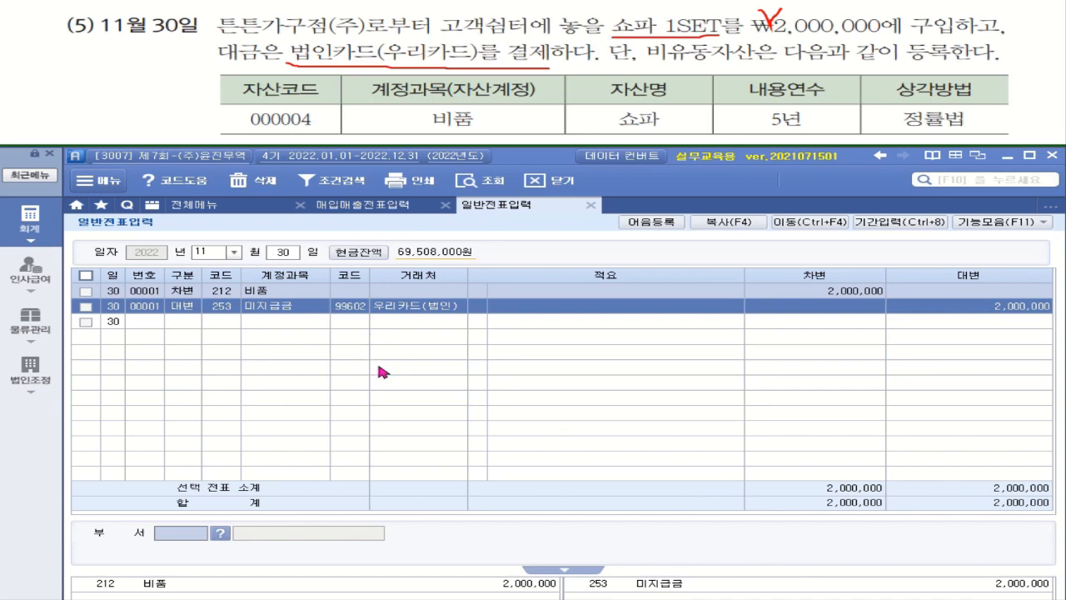
{"action": "key", "text": "ctrl"}
{"action": "key", "text": "ctrl"}
Open 고정자산등록 for account 212 비품 and add a new asset row coded 000004.
{"action": "left_click", "coordinate": [222, 204]}
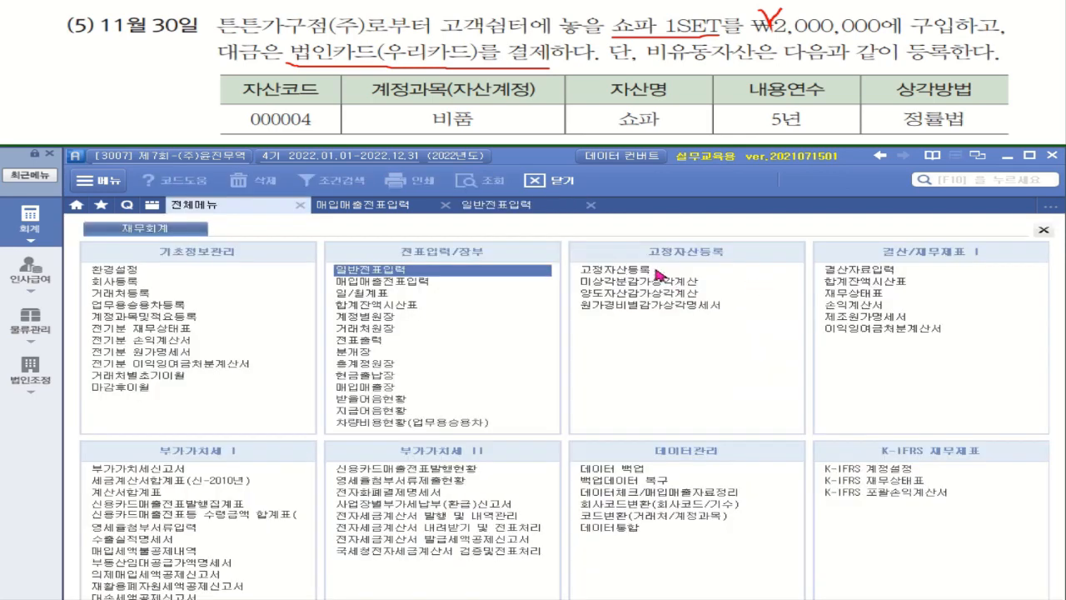
{"action": "left_click", "coordinate": [620, 270]}
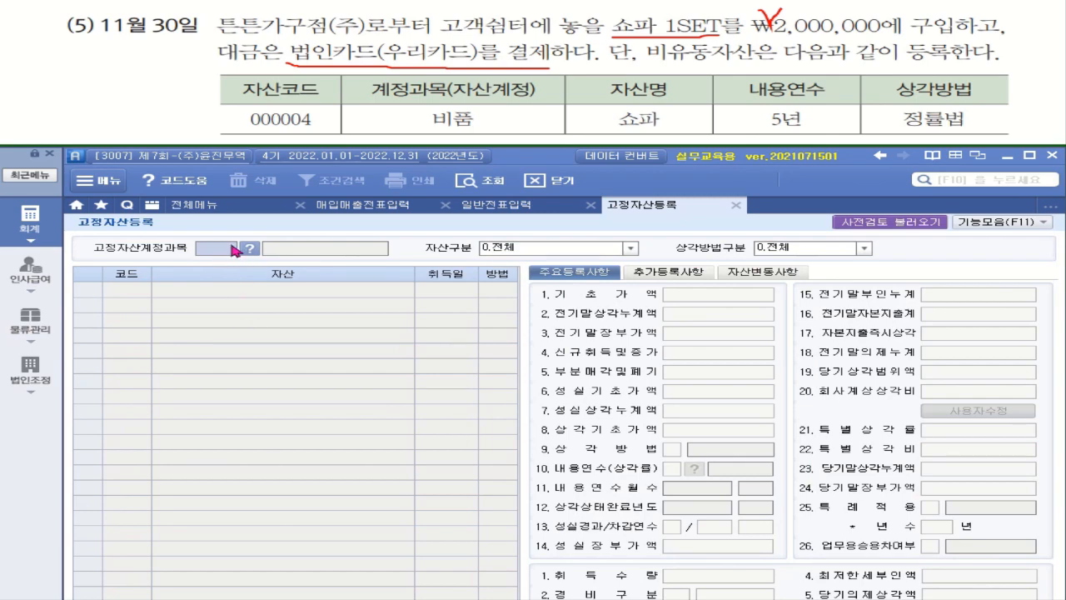
{"action": "left_click", "coordinate": [249, 249]}
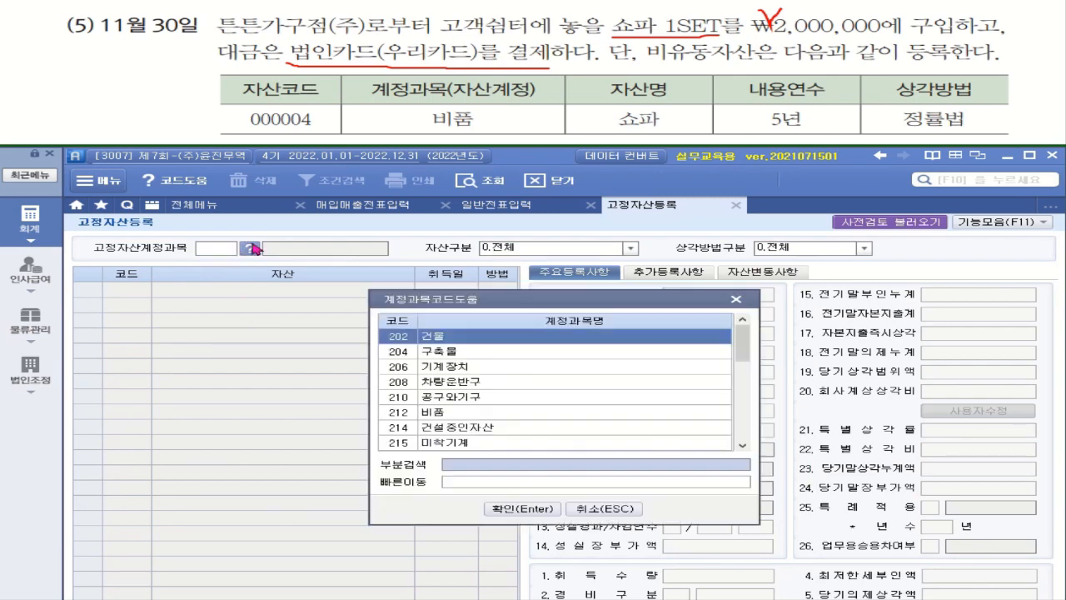
{"action": "left_click", "coordinate": [464, 416]}
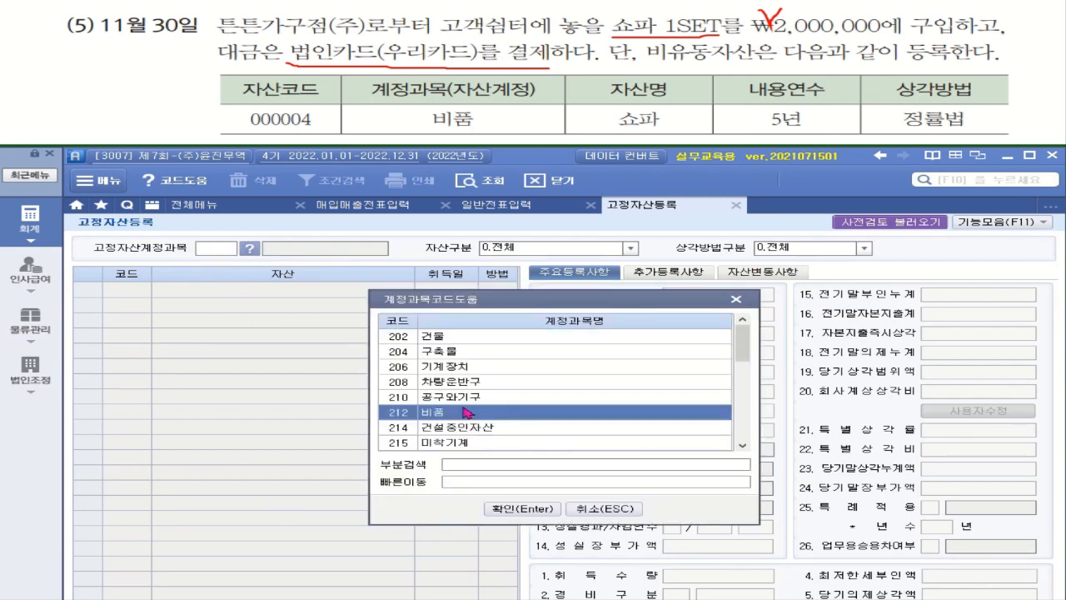
{"action": "double_click", "coordinate": [457, 413]}
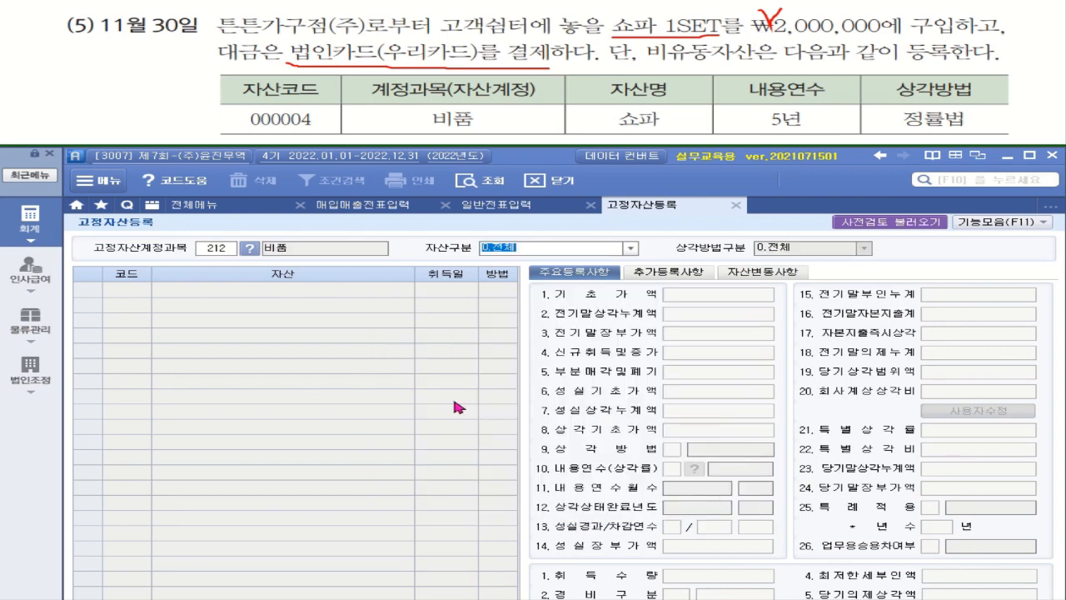
{"action": "key", "text": "Return"}
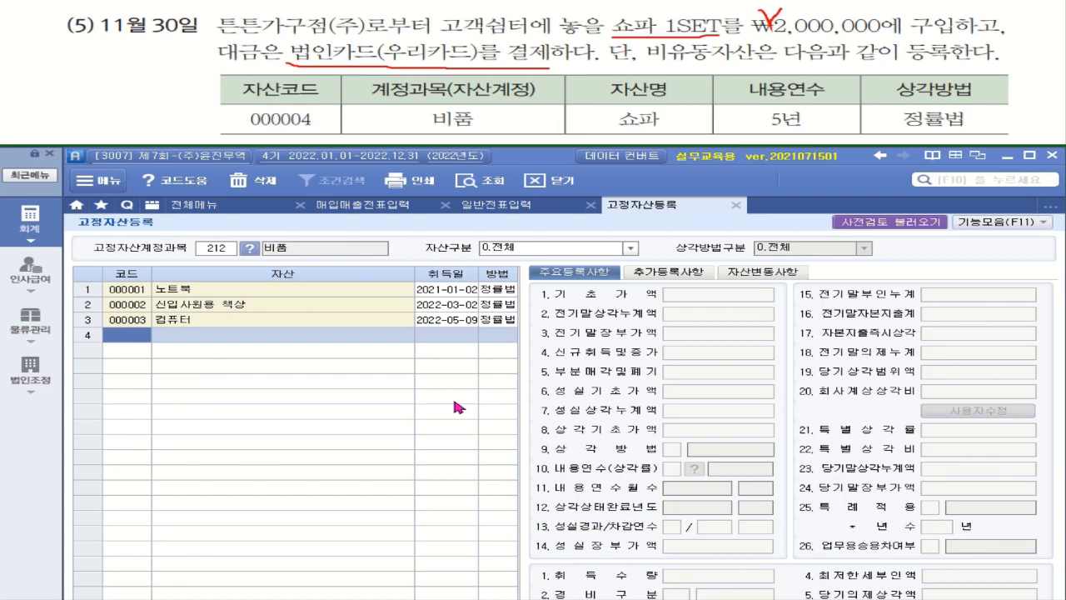
{"action": "type", "text": "4"}
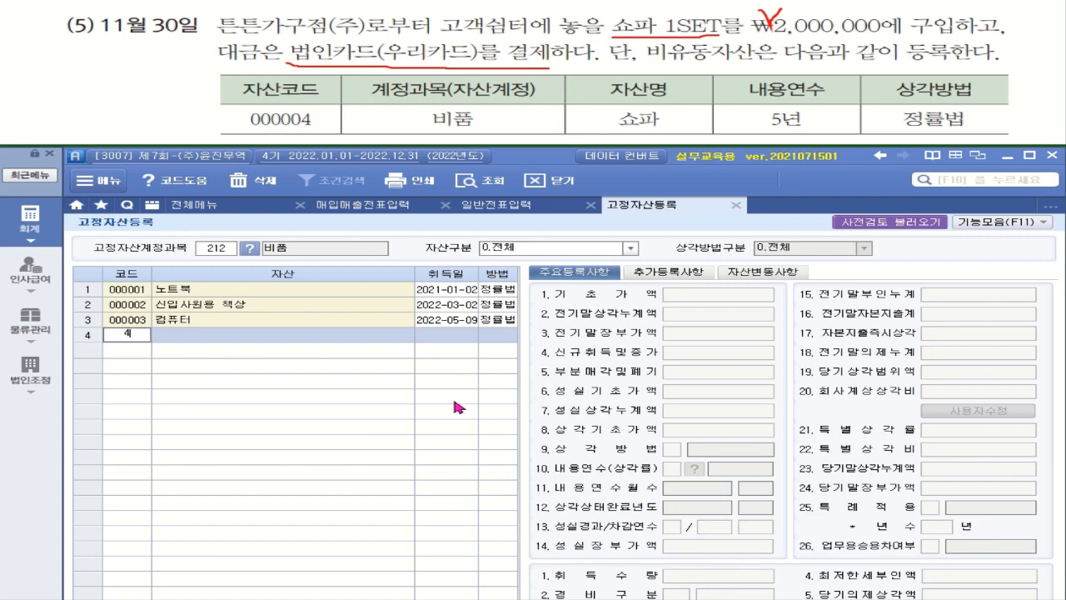
{"action": "key", "text": "Return"}
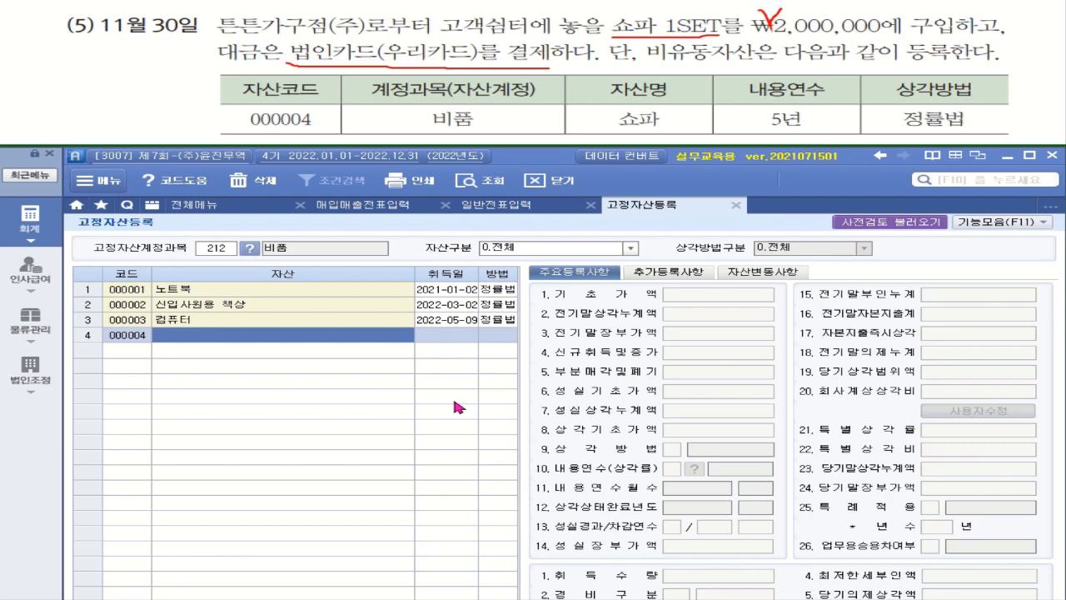
Enter 쇼파 as row 4's asset name and 2022-11-30 as its acquisition date.
{"action": "type", "text": "숖"}
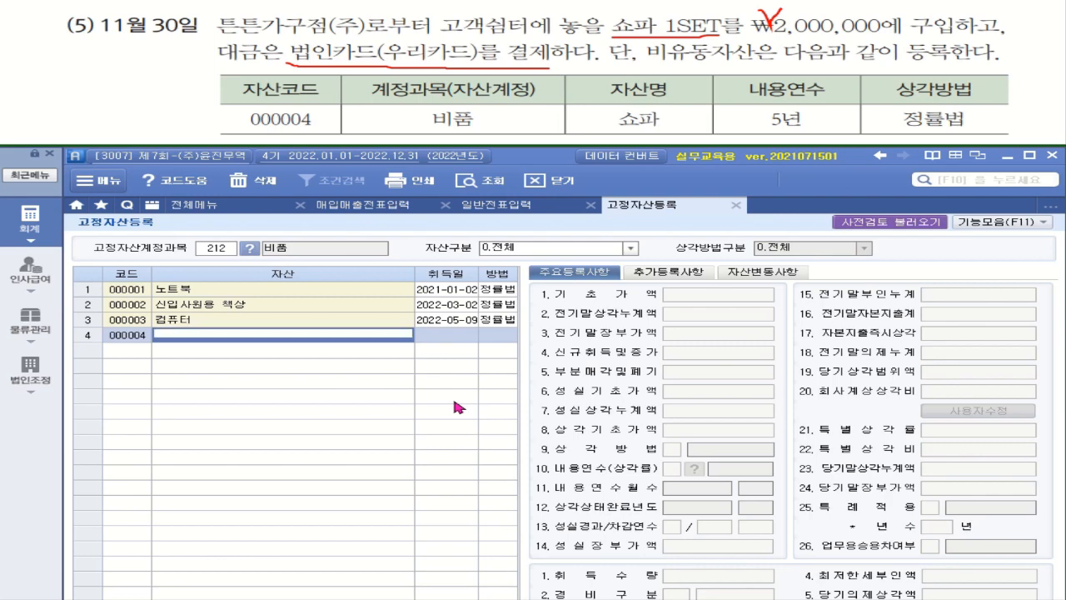
{"action": "type", "text": "파"}
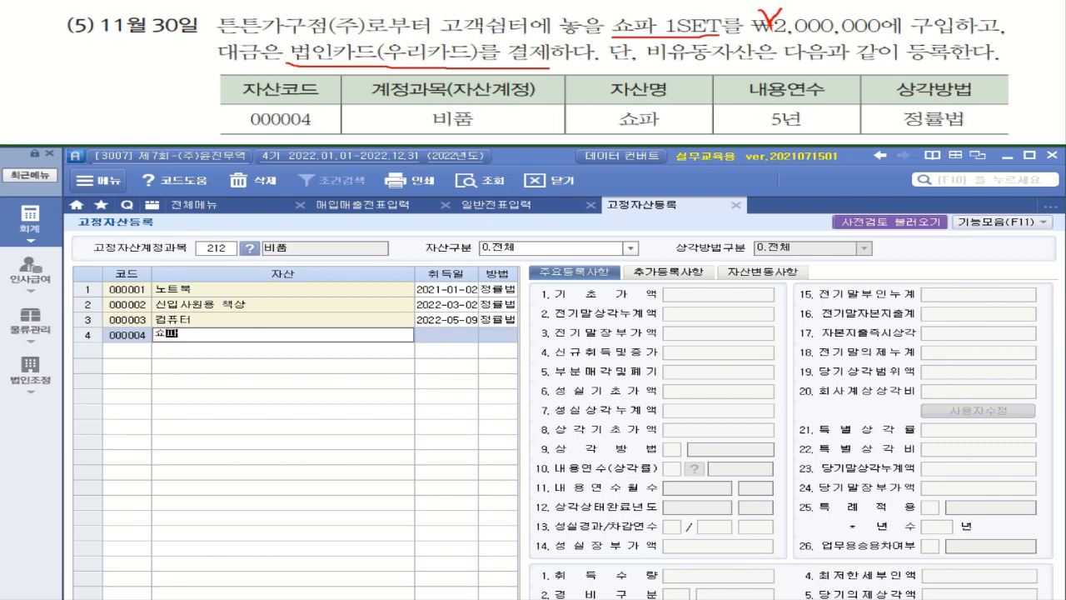
{"action": "key", "text": "Return"}
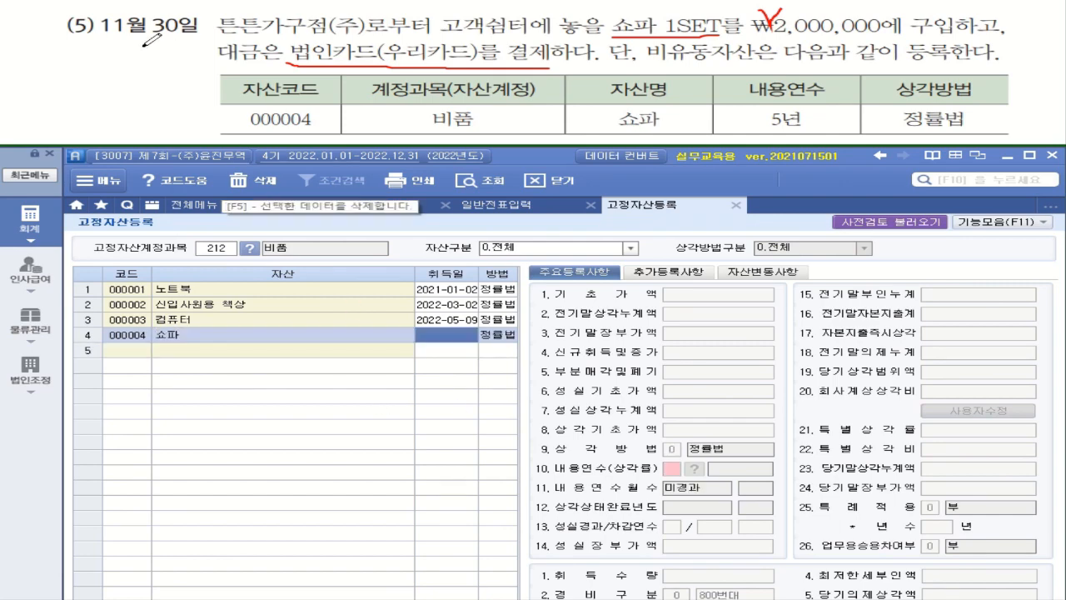
{"action": "left_click_drag", "start_coordinate": [83, 37], "coordinate": [200, 36]}
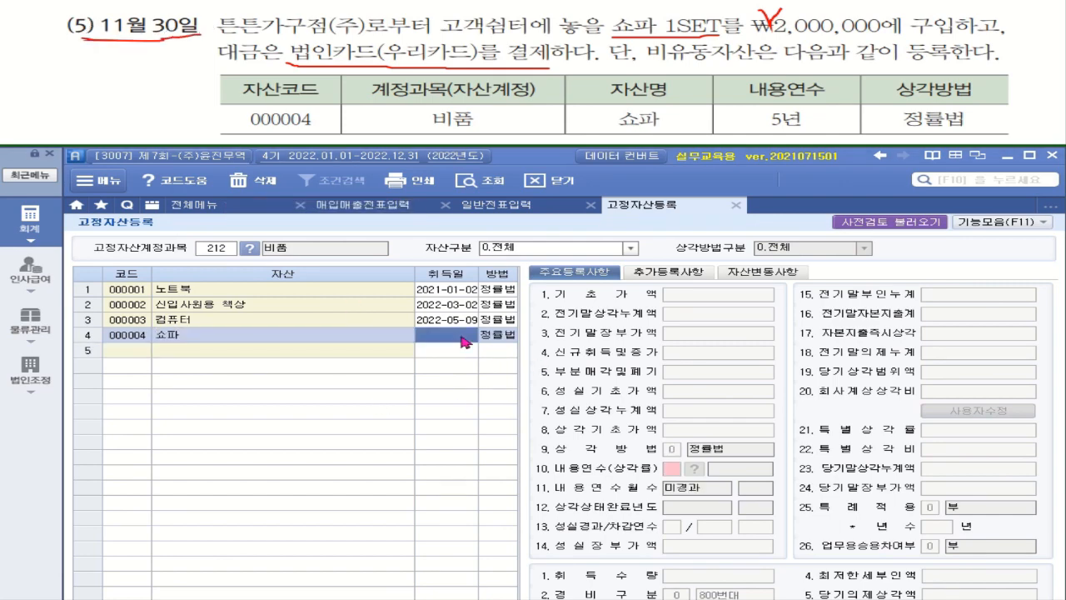
{"action": "type", "text": "2022-11-30"}
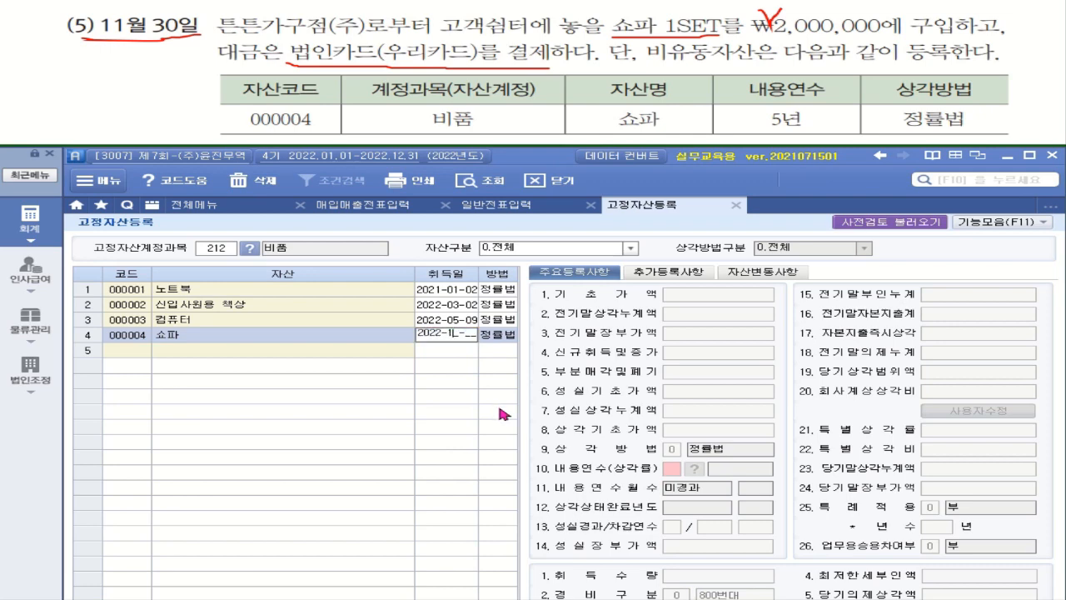
{"action": "key", "text": "Return"}
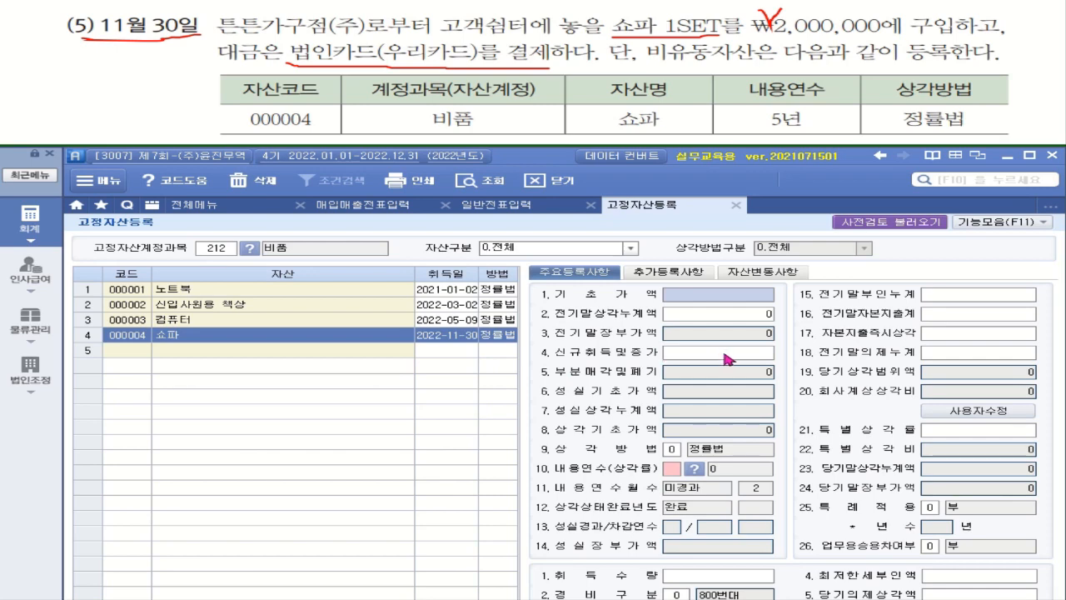
Set the new acquisition cost to 2,000,000 and the useful life to 5 years.
{"action": "left_click", "coordinate": [726, 358]}
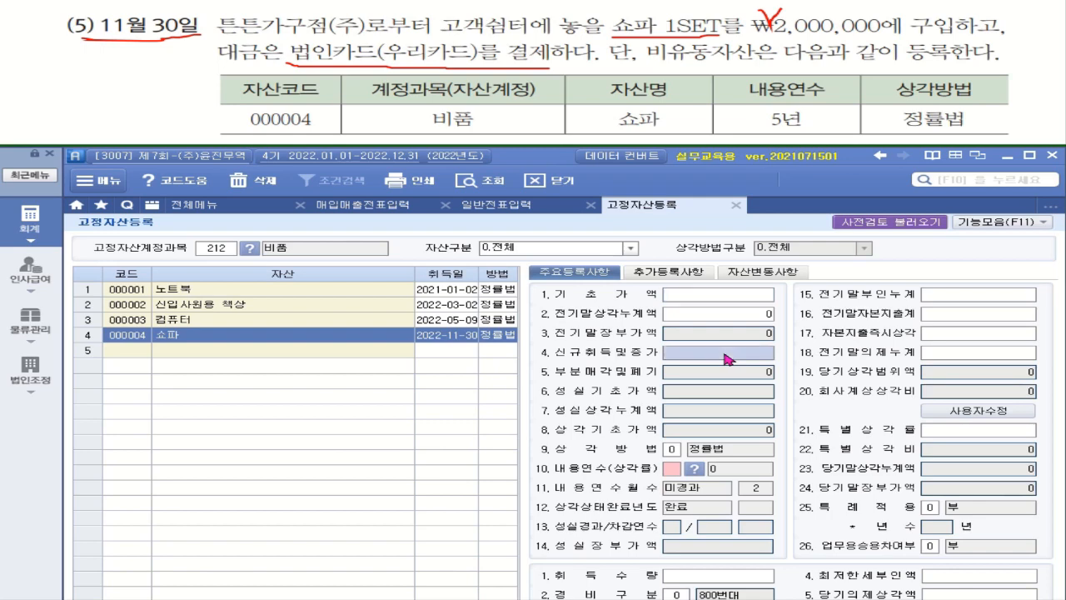
{"action": "type", "text": "2000000"}
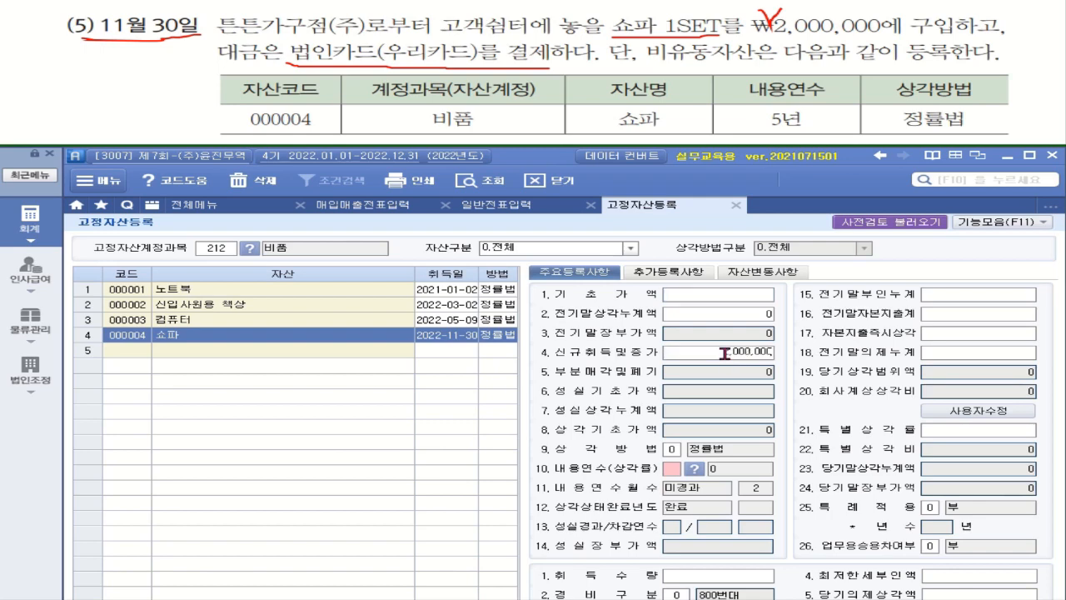
{"action": "key", "text": "Return"}
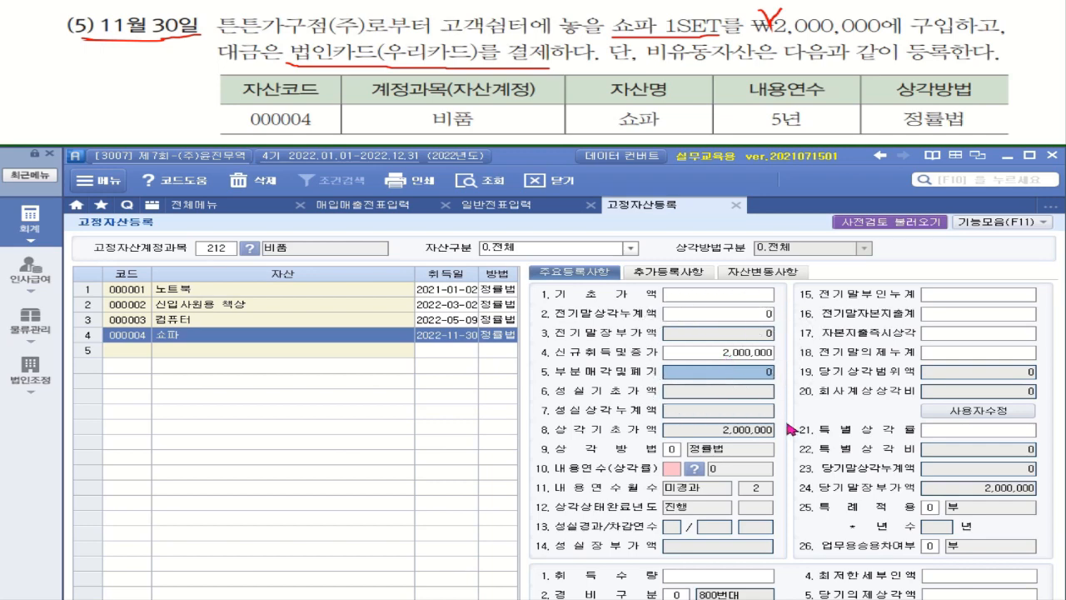
{"action": "left_click", "coordinate": [676, 471]}
{"action": "type", "text": "5"}
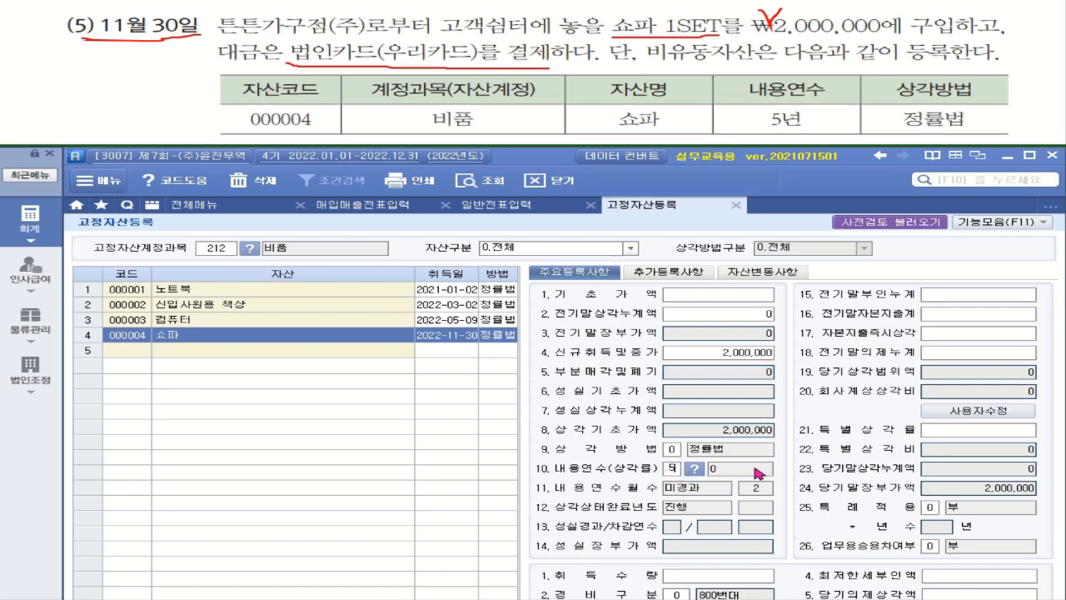
{"action": "key", "text": "Return"}
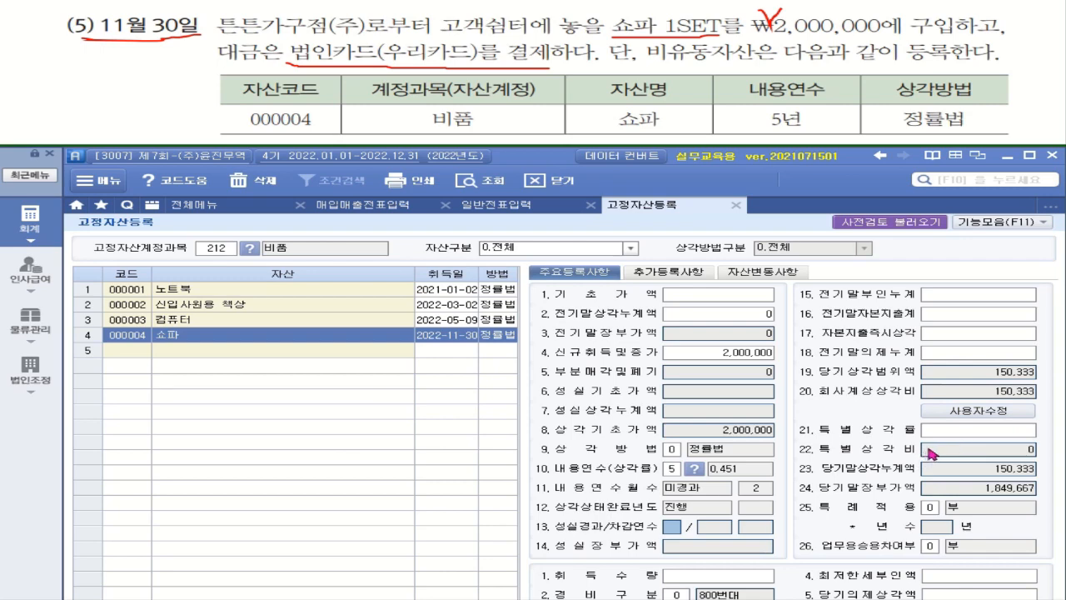
Keep quantity 1 and the 800번대 expense category, then reselect the 쇼파 record to save and verify it.
{"action": "left_click", "coordinate": [745, 580]}
{"action": "key", "text": "Return"}
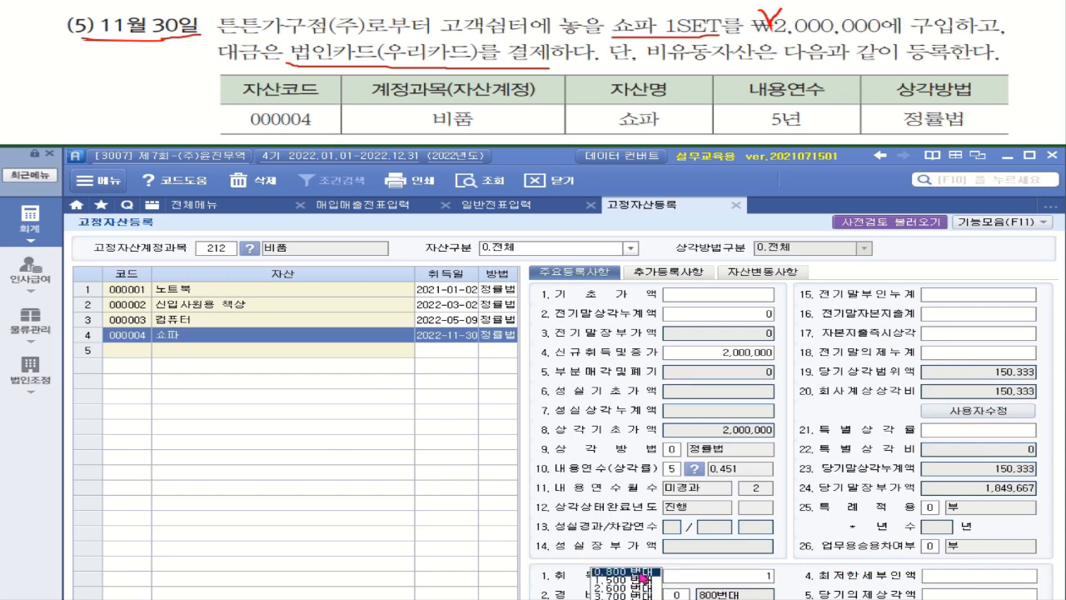
{"action": "key", "text": "Return"}
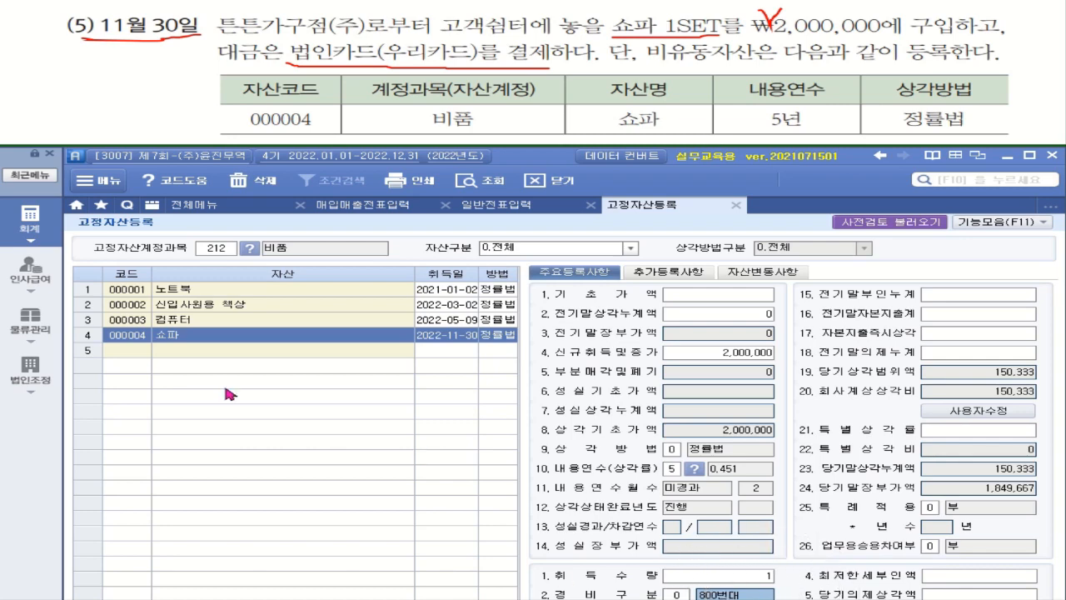
{"action": "left_click", "coordinate": [130, 351]}
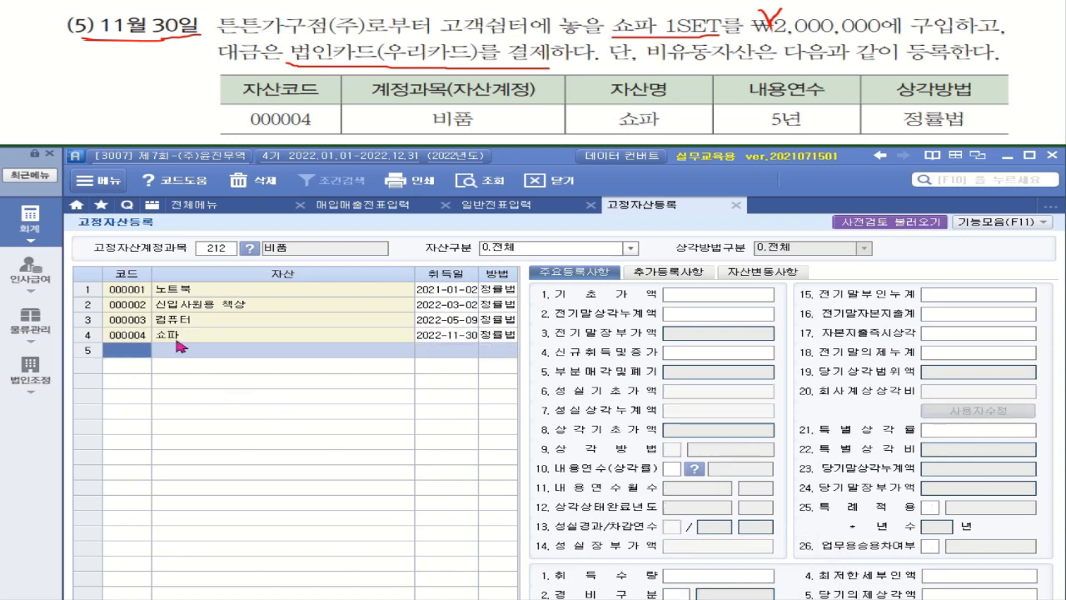
{"action": "left_click", "coordinate": [131, 337]}
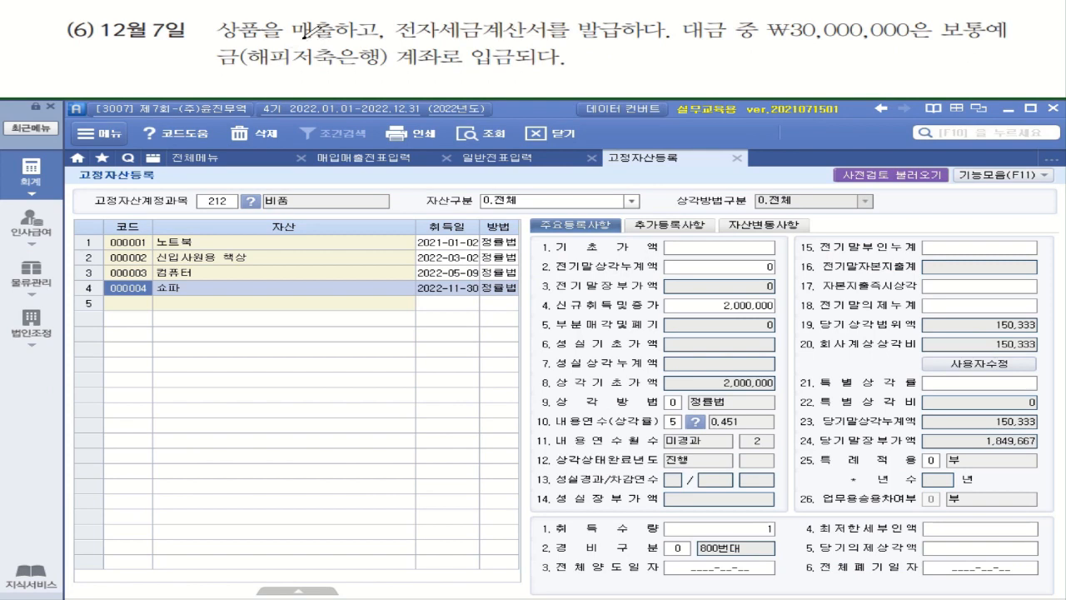
{"action": "left_click_drag", "start_coordinate": [293, 40], "coordinate": [326, 40]}
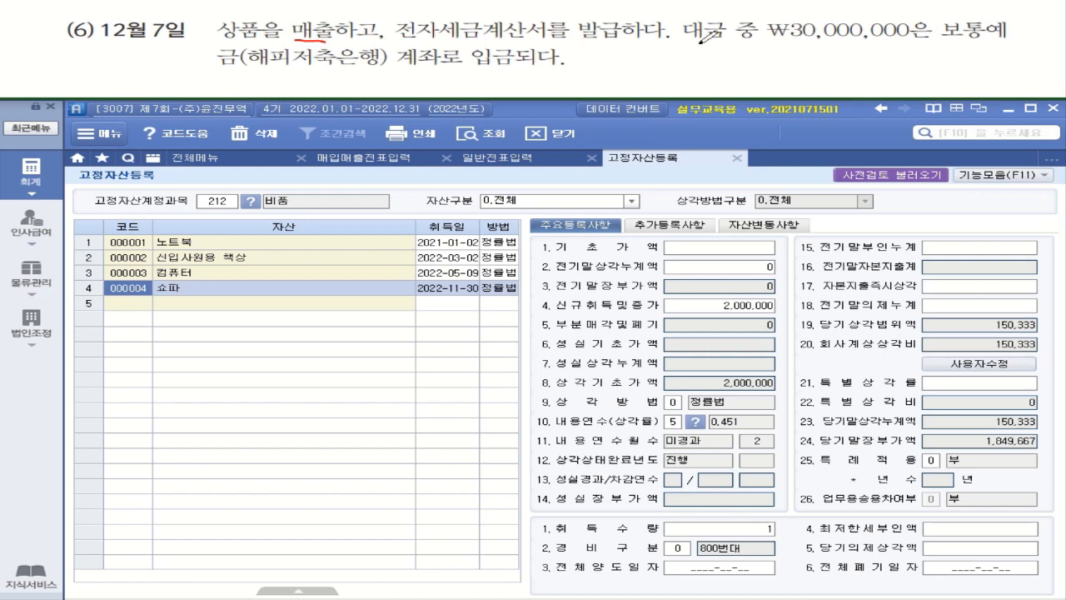
{"action": "left_click_drag", "start_coordinate": [772, 40], "coordinate": [921, 42]}
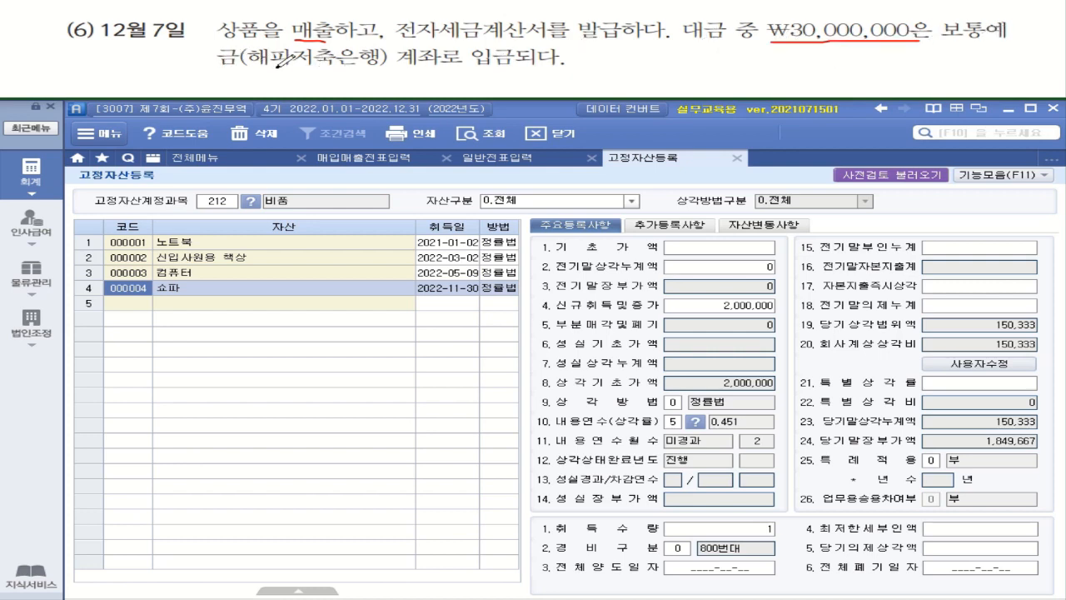
{"action": "mouse_move", "coordinate": [257, 63]}
{"action": "left_mouse_down"}
{"action": "mouse_move", "coordinate": [358, 66]}
{"action": "mouse_move", "coordinate": [408, 54]}
{"action": "mouse_move", "coordinate": [446, 80]}
{"action": "mouse_move", "coordinate": [567, 73]}
{"action": "left_mouse_up"}
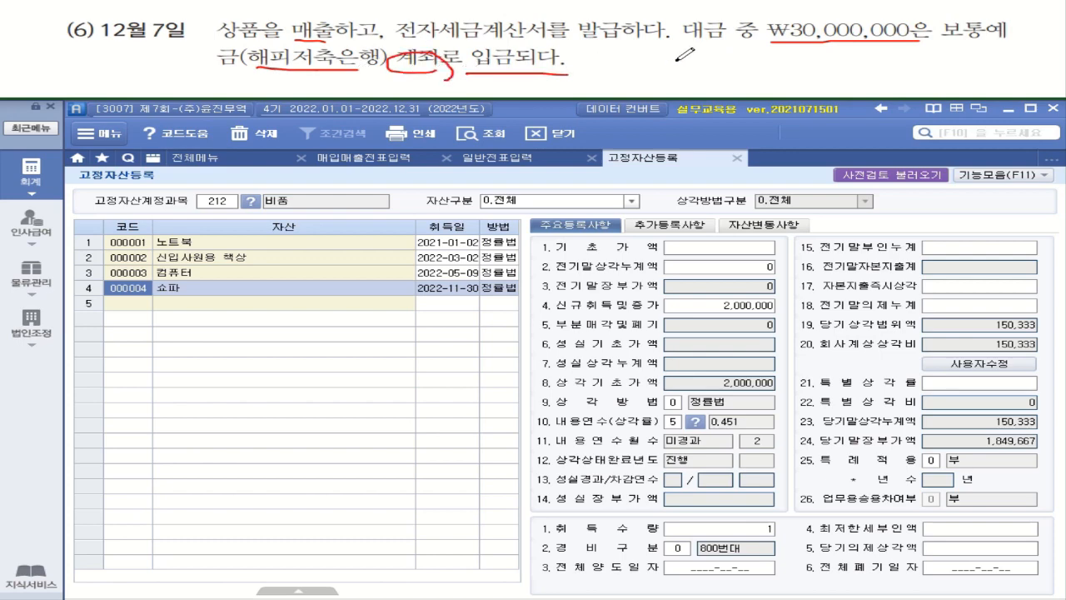
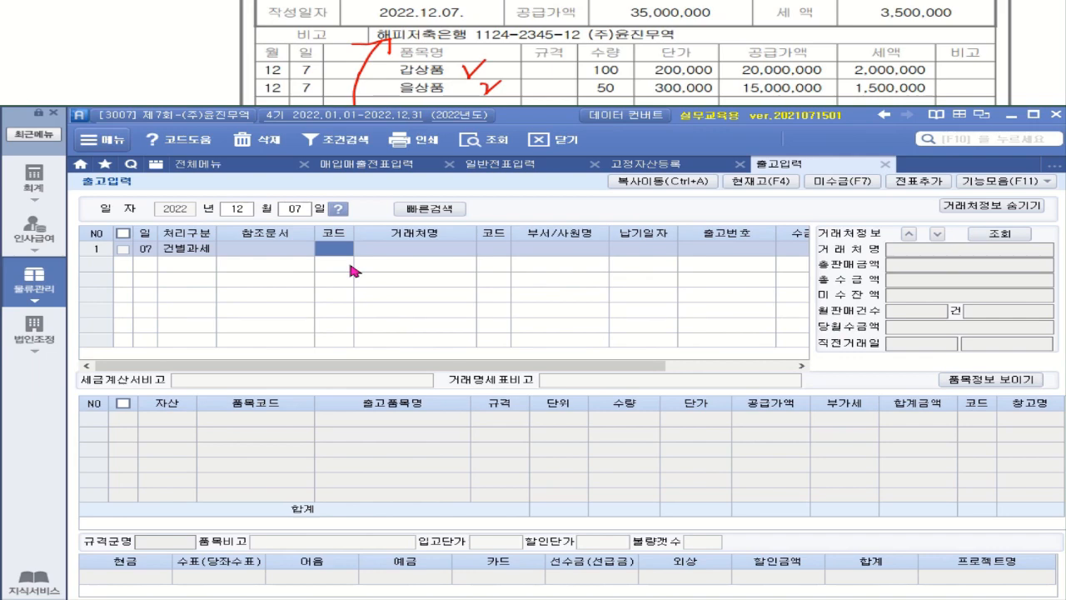
Choose 구일전자(주) as the customer and set the collection type to 4.혼합.
{"action": "type", "text": "구ㅁ"}
{"action": "key", "text": "Return"}
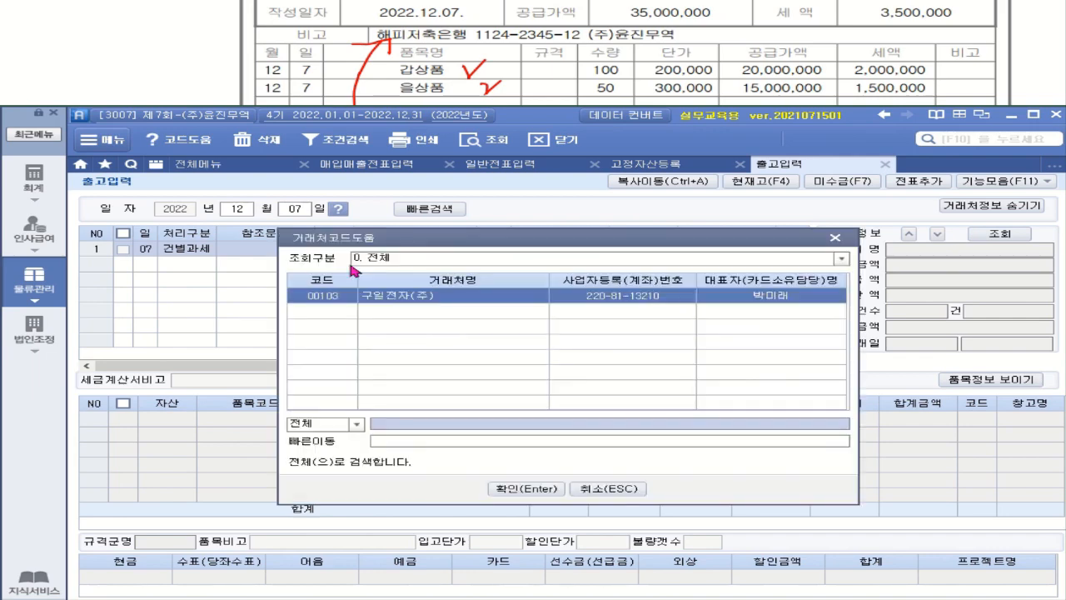
{"action": "double_click", "coordinate": [389, 298]}
{"action": "left_click", "coordinate": [991, 205]}
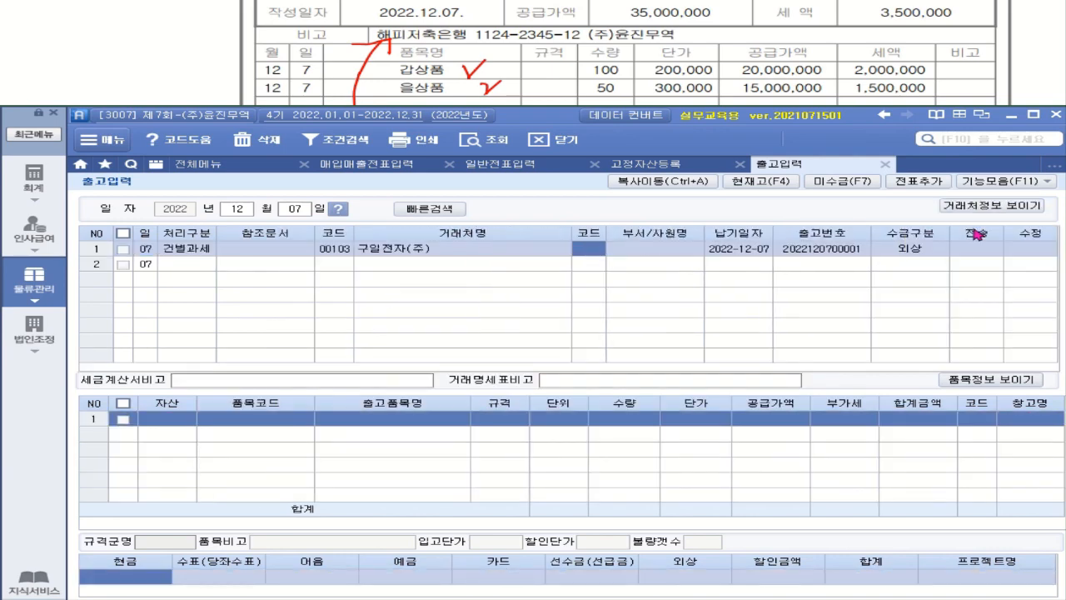
{"action": "key", "text": "Return"}
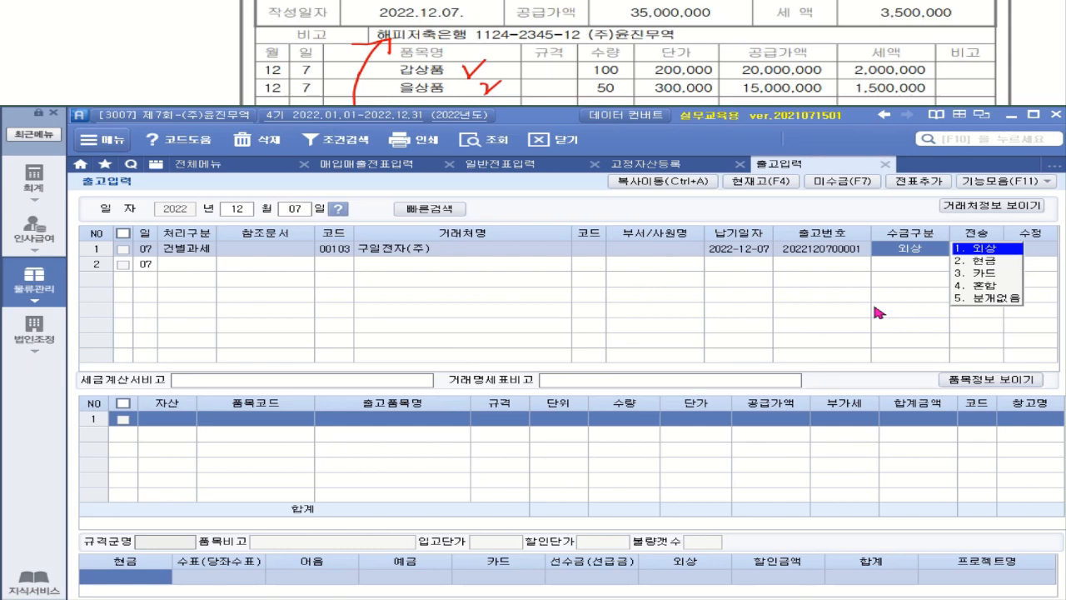
{"action": "left_click", "coordinate": [971, 290]}
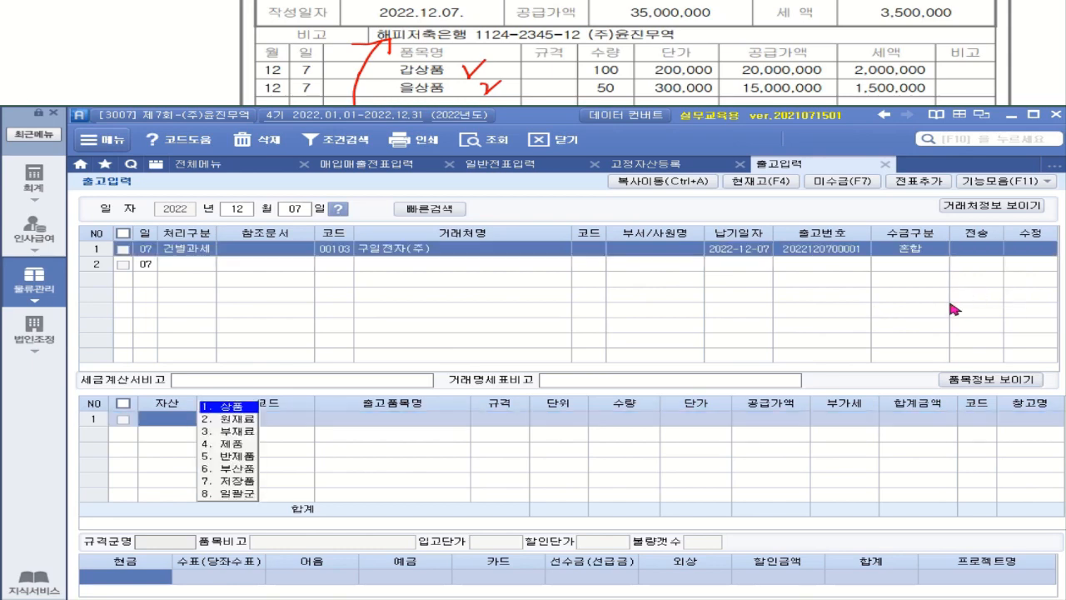
Add 갑상품 (1001) as the first item: 100 units at 200,000.
{"action": "left_click", "coordinate": [230, 408]}
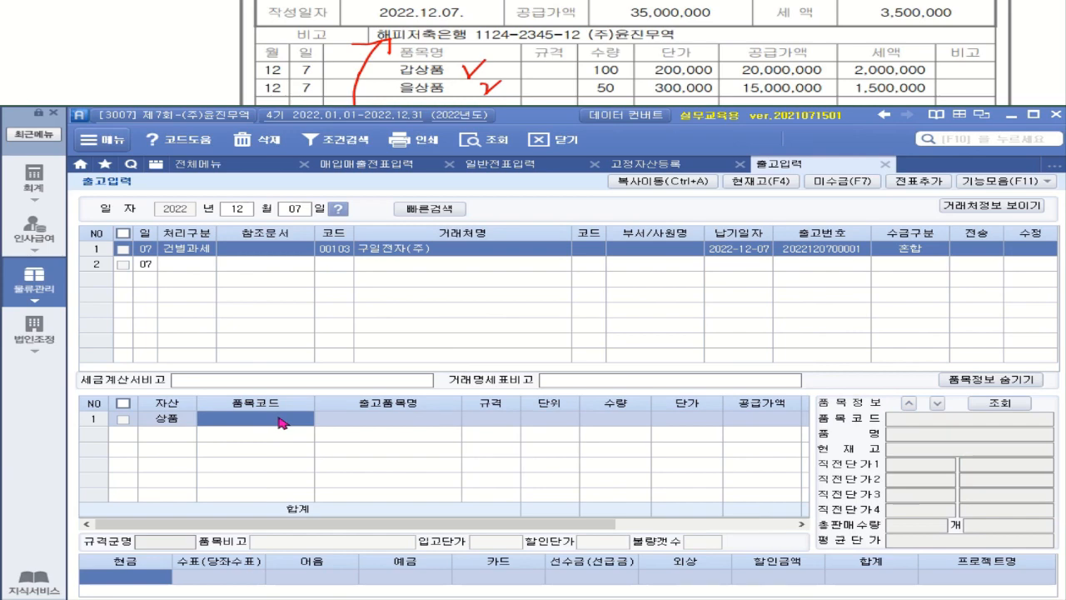
{"action": "key", "text": "F2"}
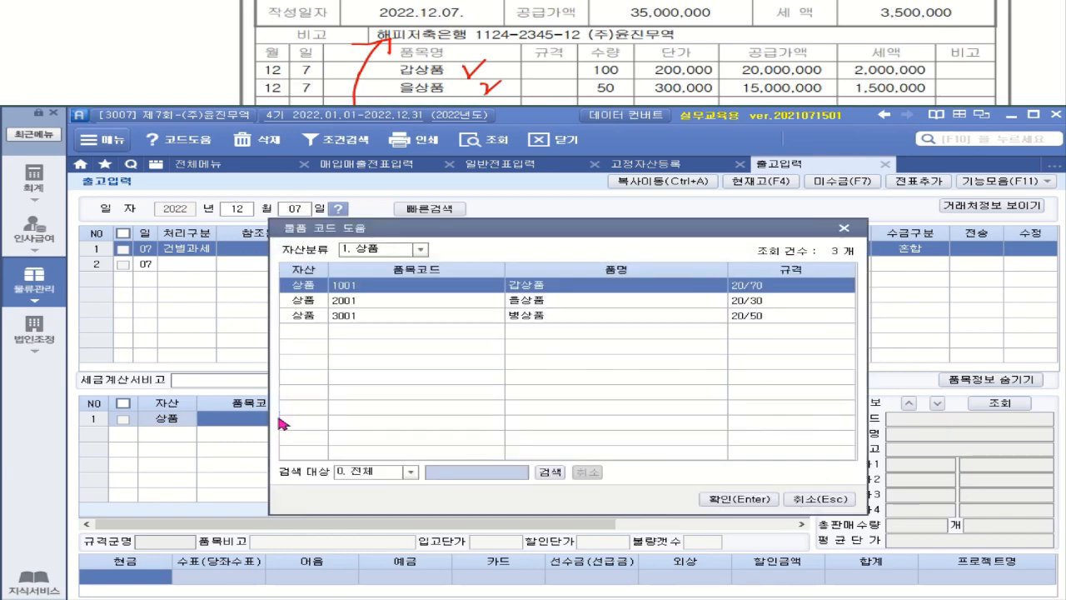
{"action": "left_click", "coordinate": [723, 498]}
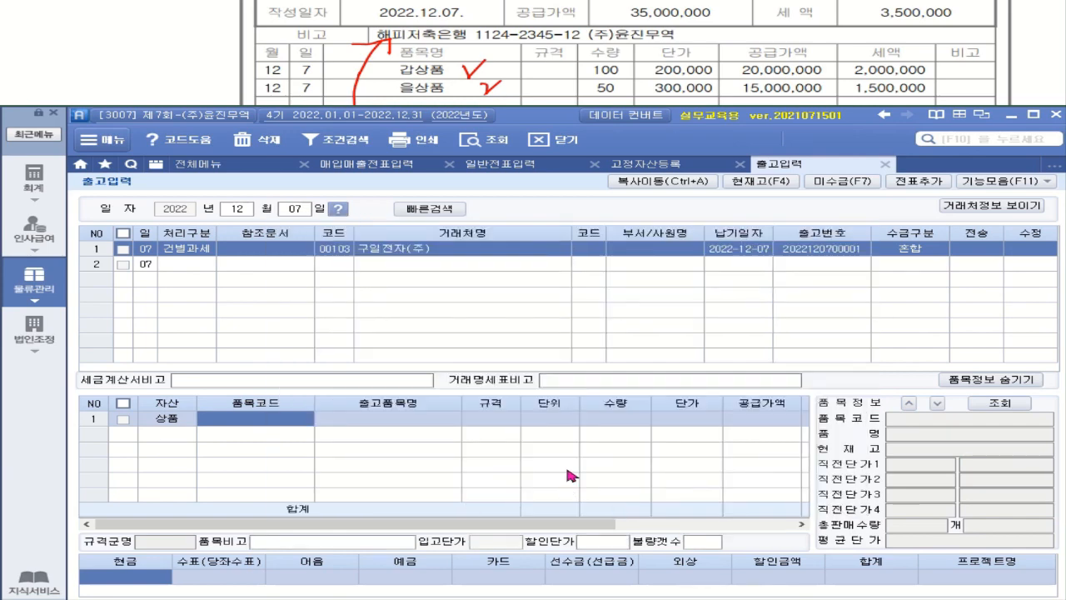
{"action": "type", "text": "100"}
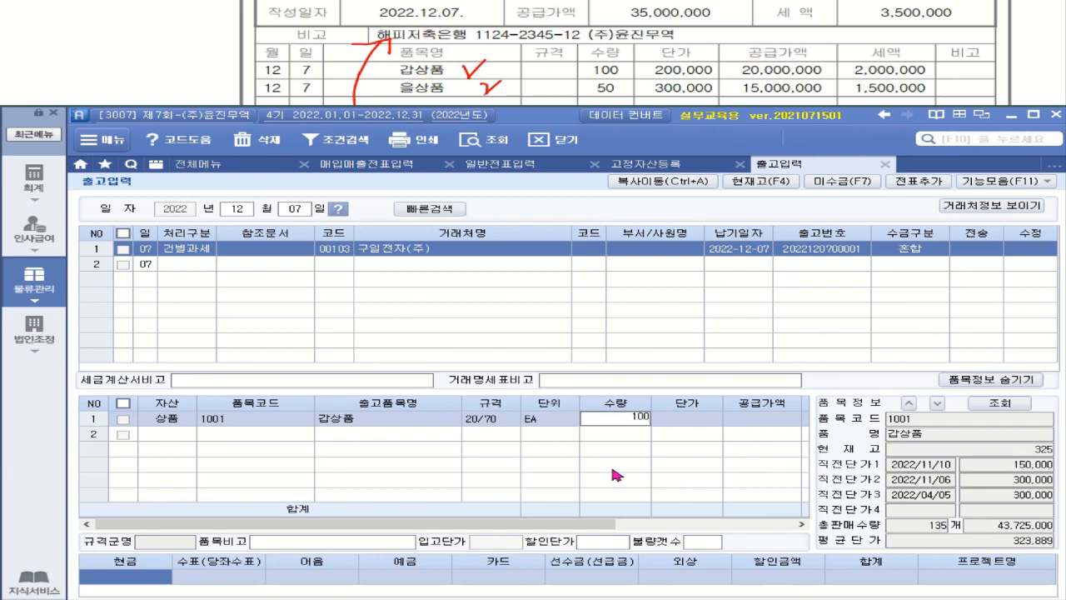
{"action": "key", "text": "Return"}
{"action": "type", "text": "200,00"}
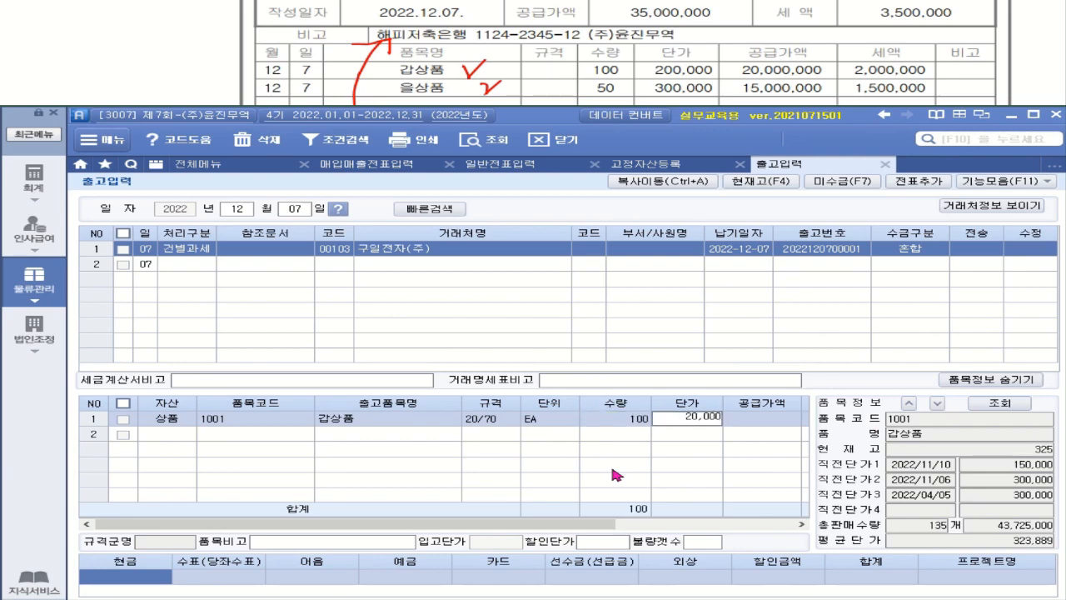
{"action": "type", "text": "0"}
{"action": "key", "text": "Return"}
Add 을상품 (2001) as the second item: 50 units at 300,000.
{"action": "left_click", "coordinate": [162, 424]}
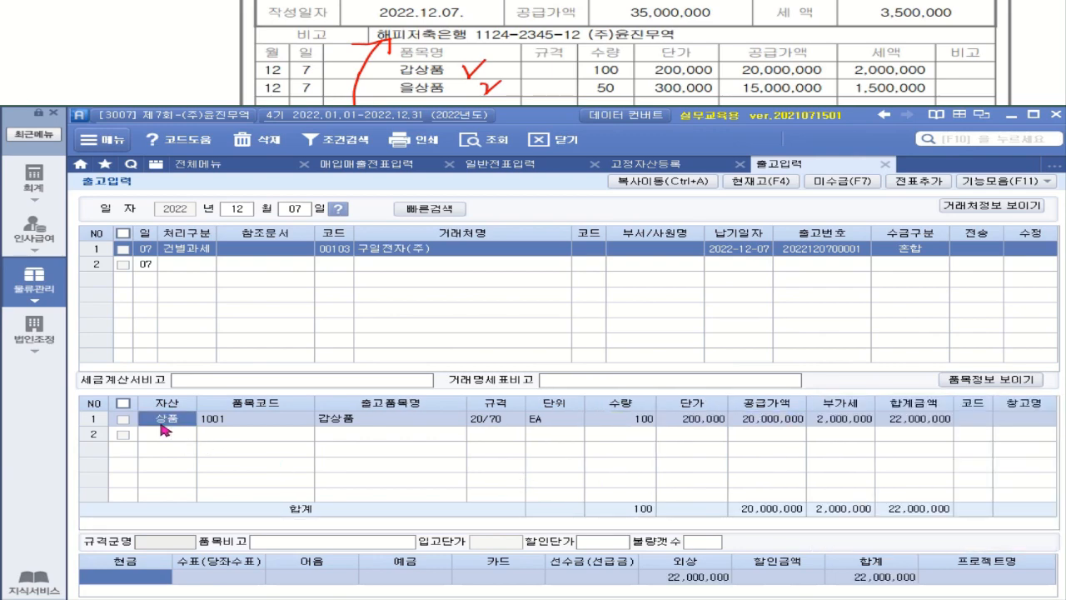
{"action": "left_click", "coordinate": [179, 438]}
{"action": "left_click", "coordinate": [224, 408]}
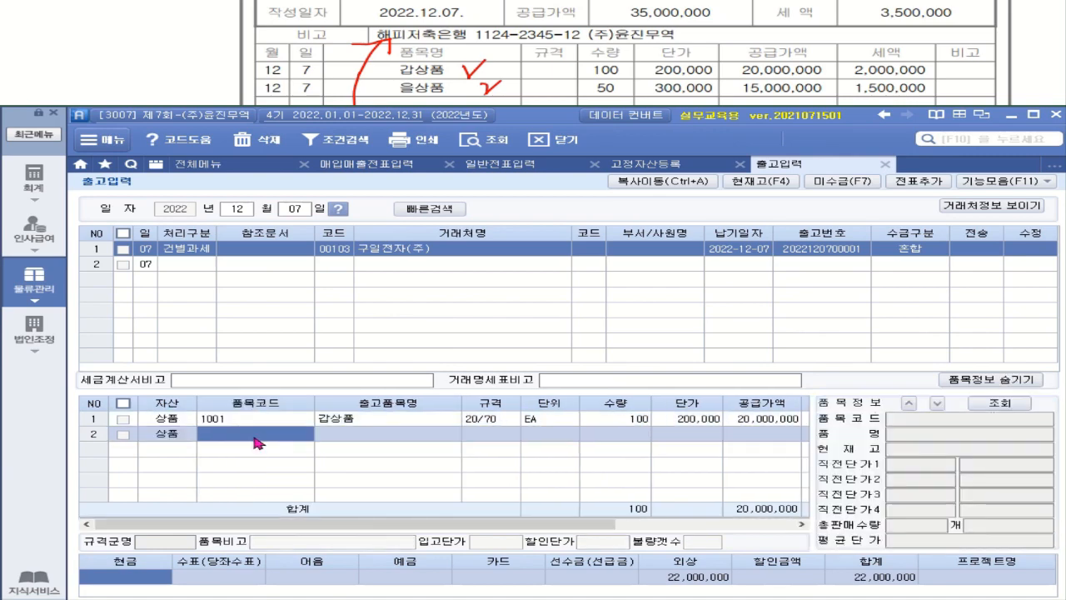
{"action": "double_click", "coordinate": [257, 442]}
{"action": "left_click", "coordinate": [511, 301]}
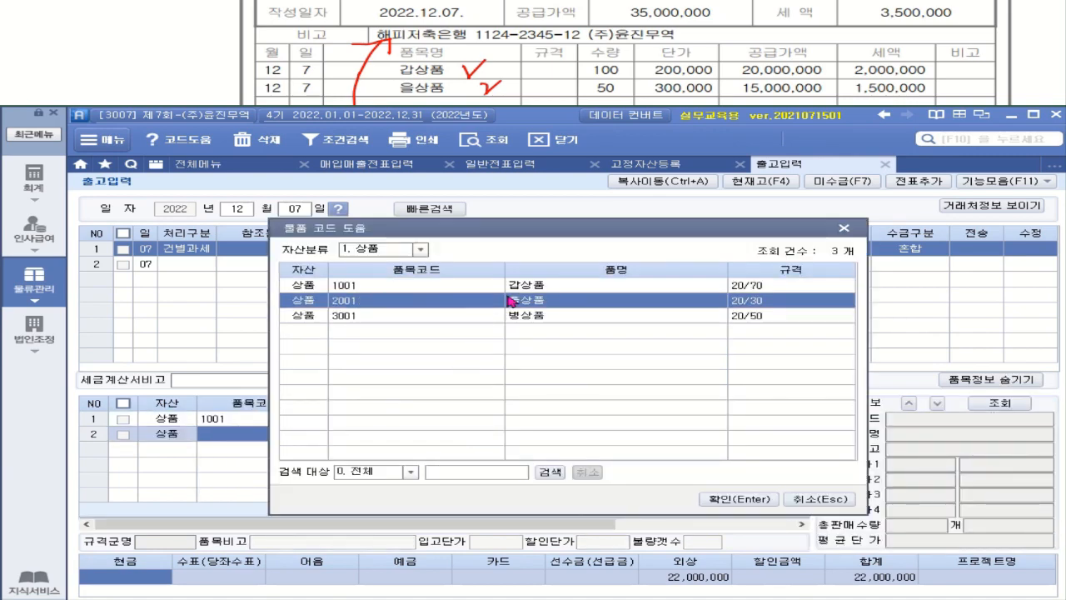
{"action": "double_click", "coordinate": [511, 300]}
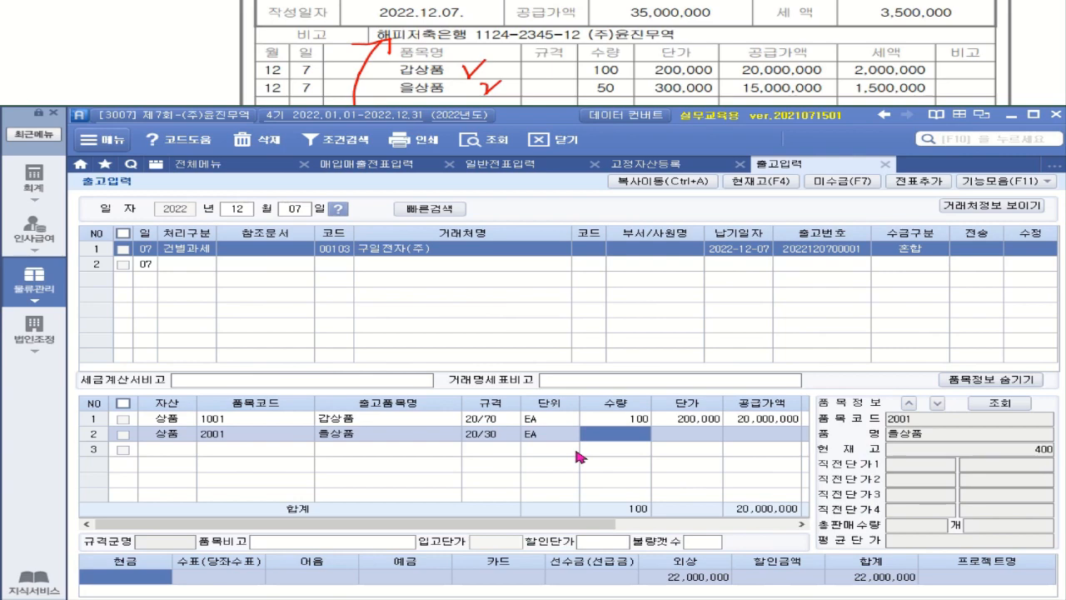
{"action": "type", "text": "50"}
{"action": "key", "text": "Return"}
{"action": "type", "text": "3000000"}
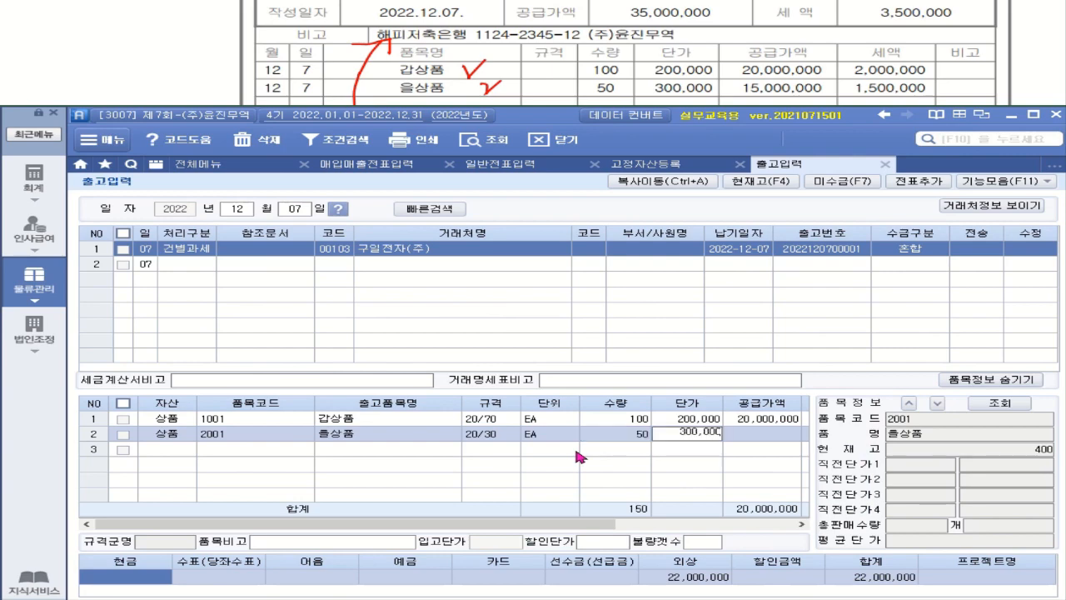
{"action": "key", "text": "Return"}
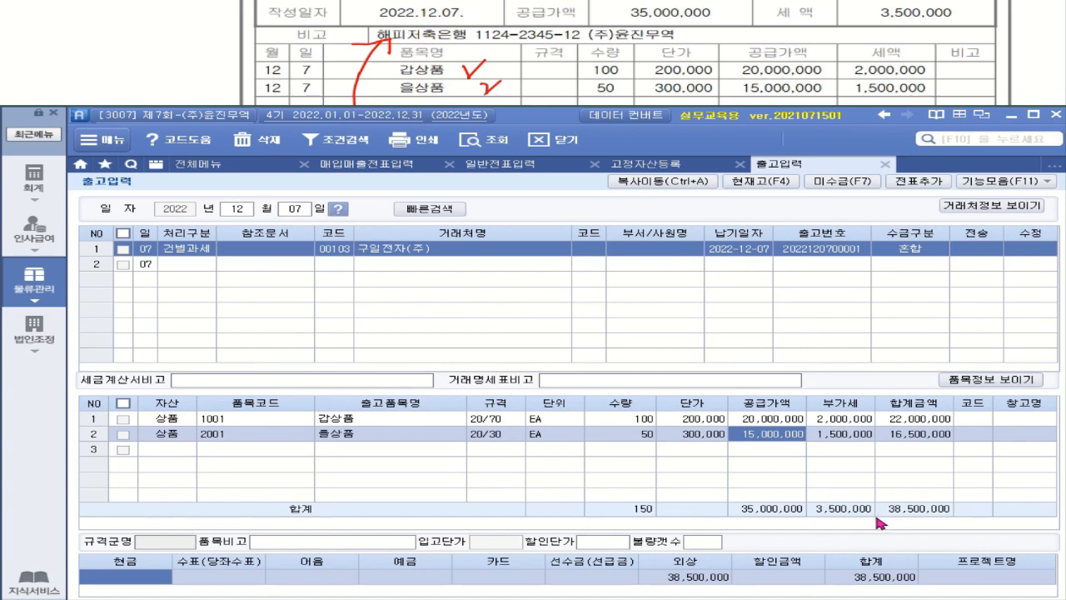
Enter 30,000,000 as the deposit payment, leaving 8,500,000 on credit.
{"action": "left_click", "coordinate": [420, 583]}
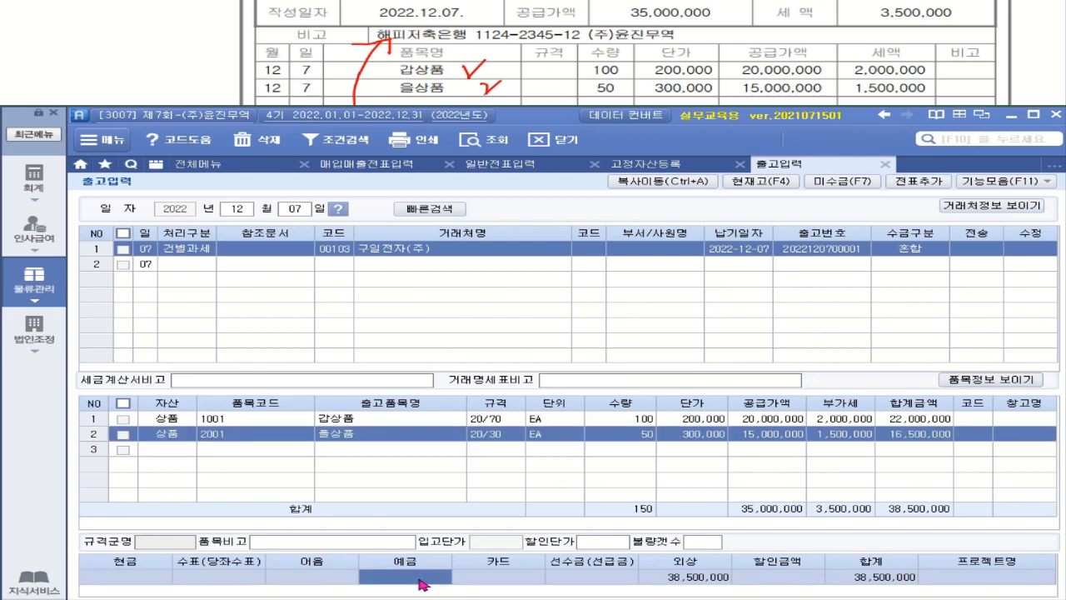
{"action": "type", "text": "30000000"}
{"action": "key", "text": "Return"}
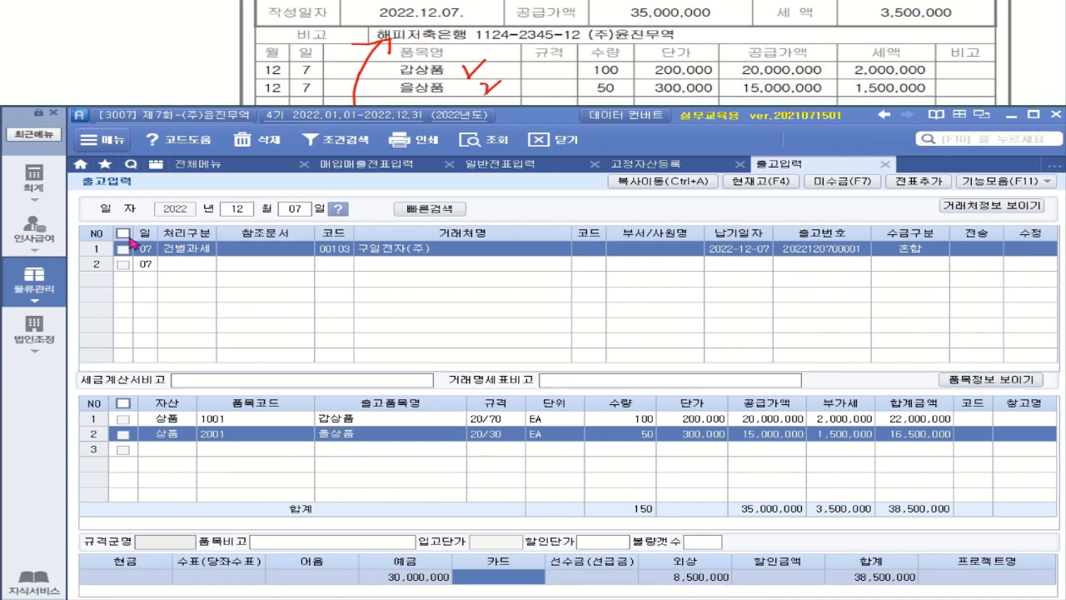
Add the ticked Dec 7 shipment as a voucher and send it to 매입매출전표입력.
{"action": "left_click", "coordinate": [124, 253]}
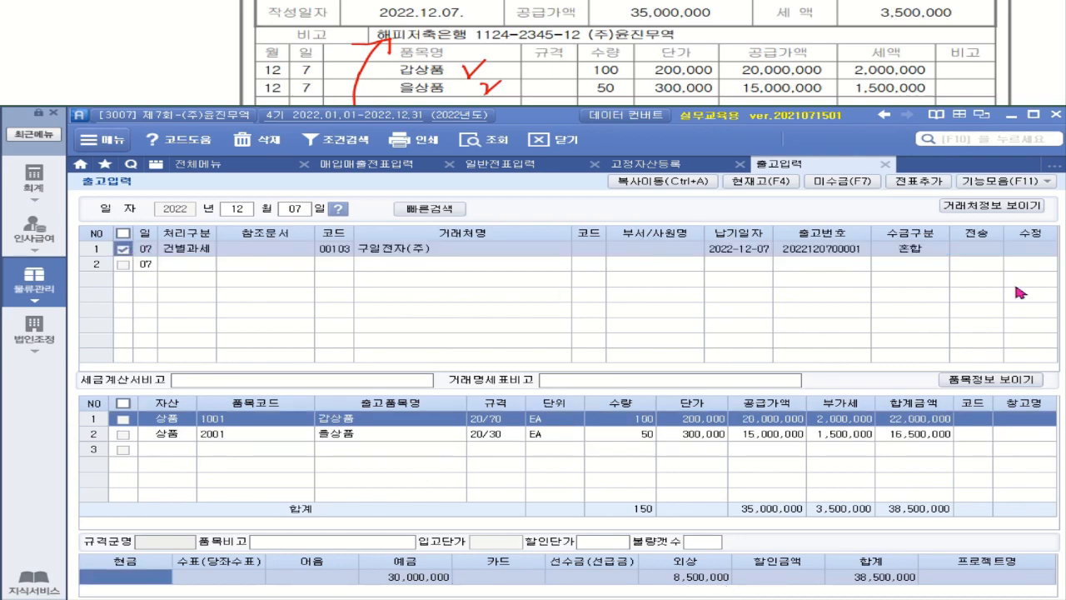
{"action": "left_click", "coordinate": [931, 188]}
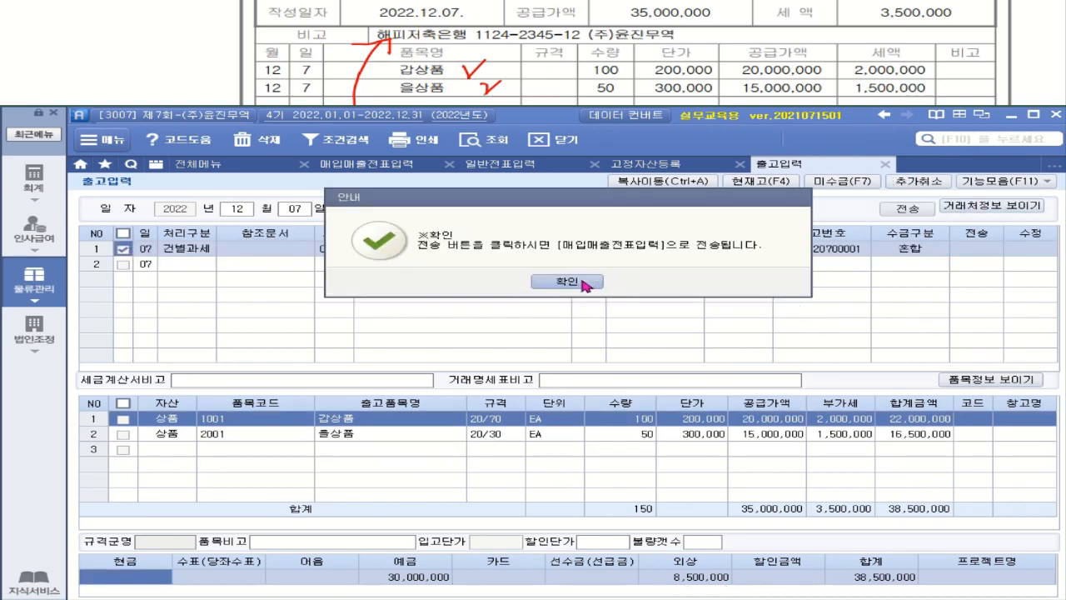
{"action": "left_click", "coordinate": [584, 285]}
{"action": "left_click", "coordinate": [930, 215]}
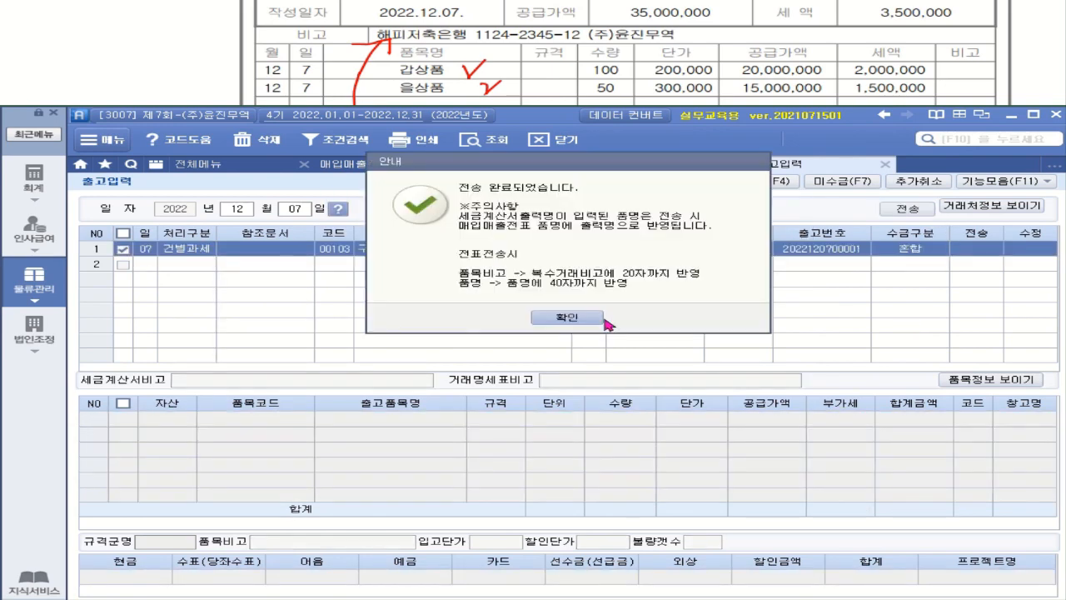
{"action": "left_click", "coordinate": [605, 321]}
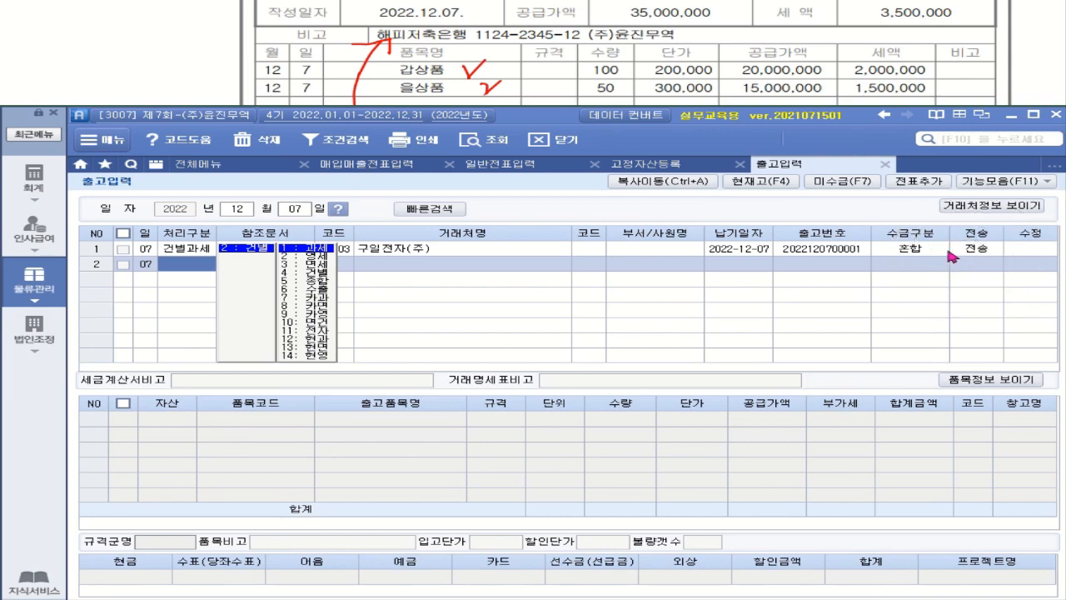
{"action": "left_click", "coordinate": [52, 181]}
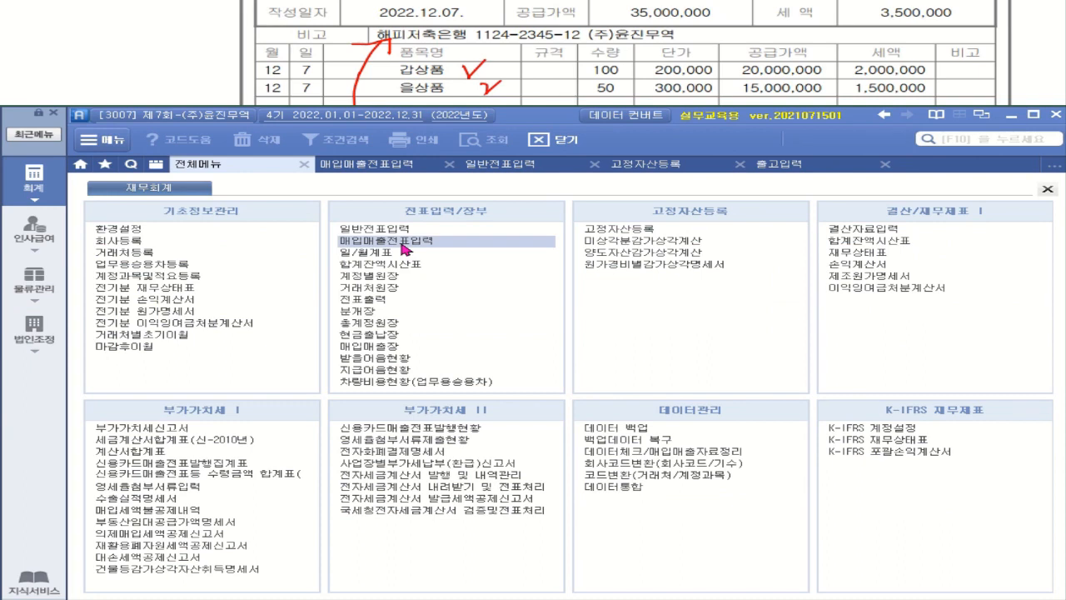
Load the December 7 sales voucher and set 전자세금 to 1.전자입력.
{"action": "left_click", "coordinate": [402, 242]}
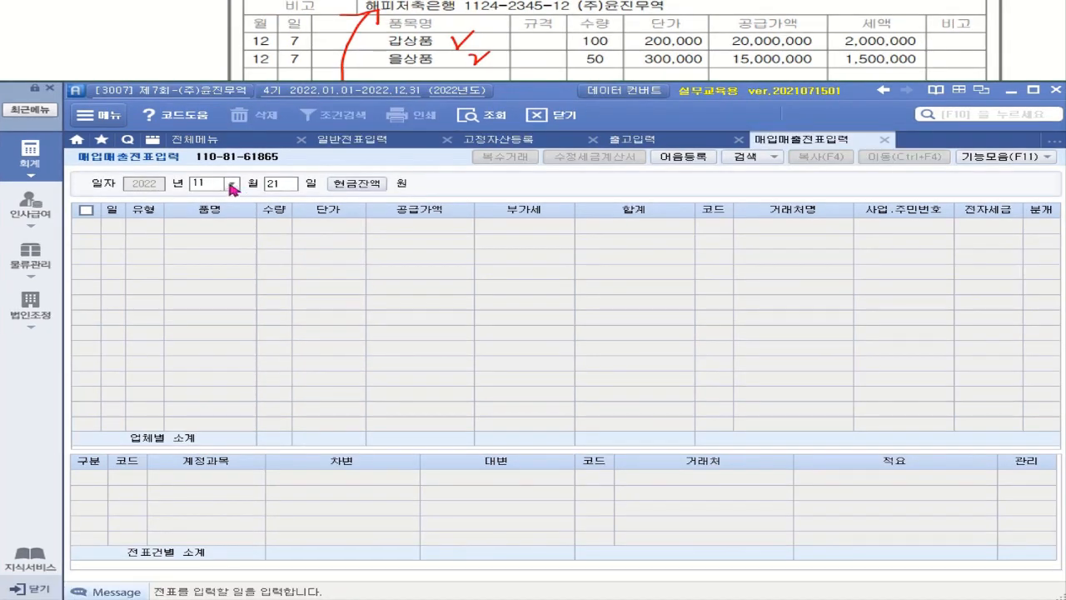
{"action": "left_click", "coordinate": [235, 207]}
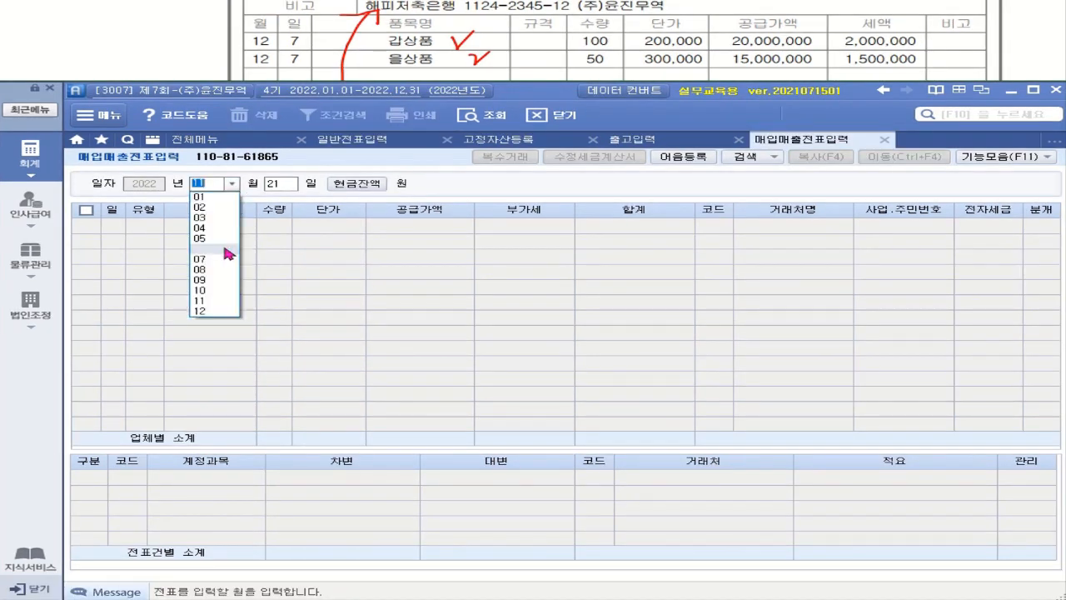
{"action": "left_click", "coordinate": [213, 310]}
{"action": "type", "text": "7"}
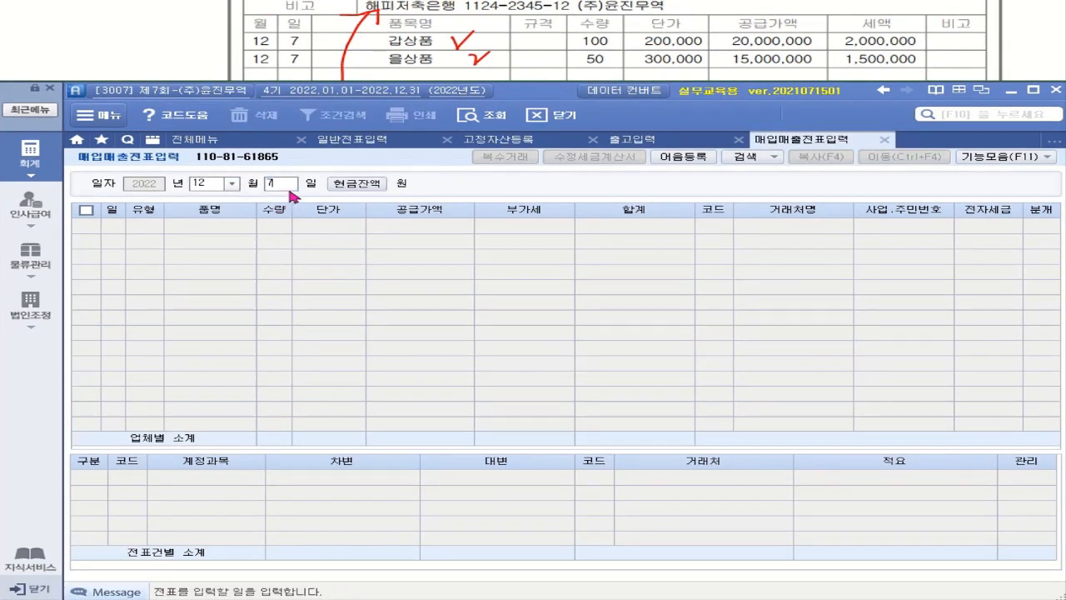
{"action": "key", "text": "Return"}
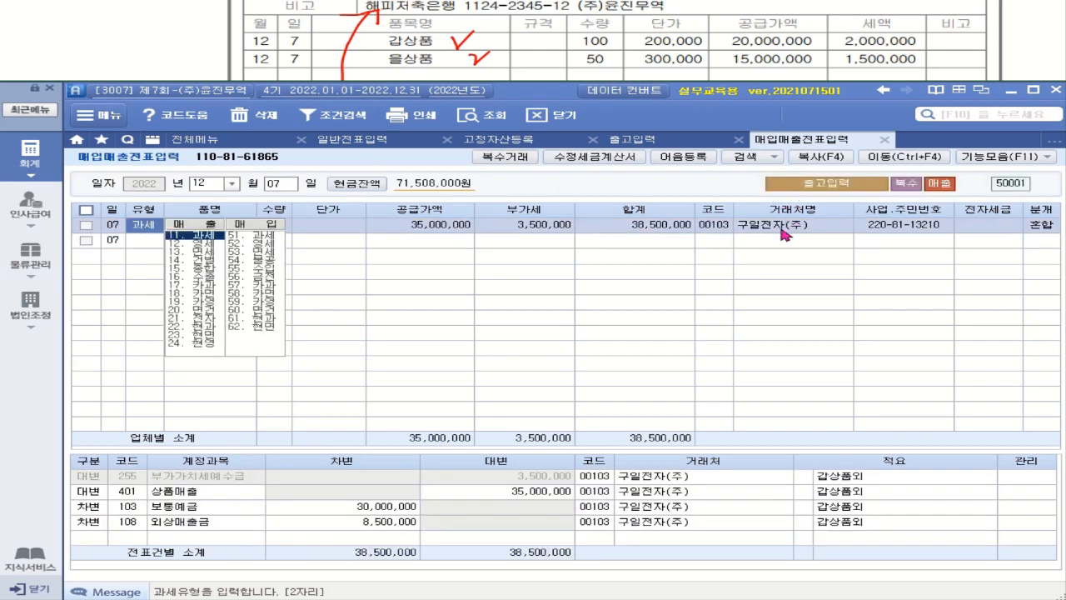
{"action": "left_click", "coordinate": [980, 225]}
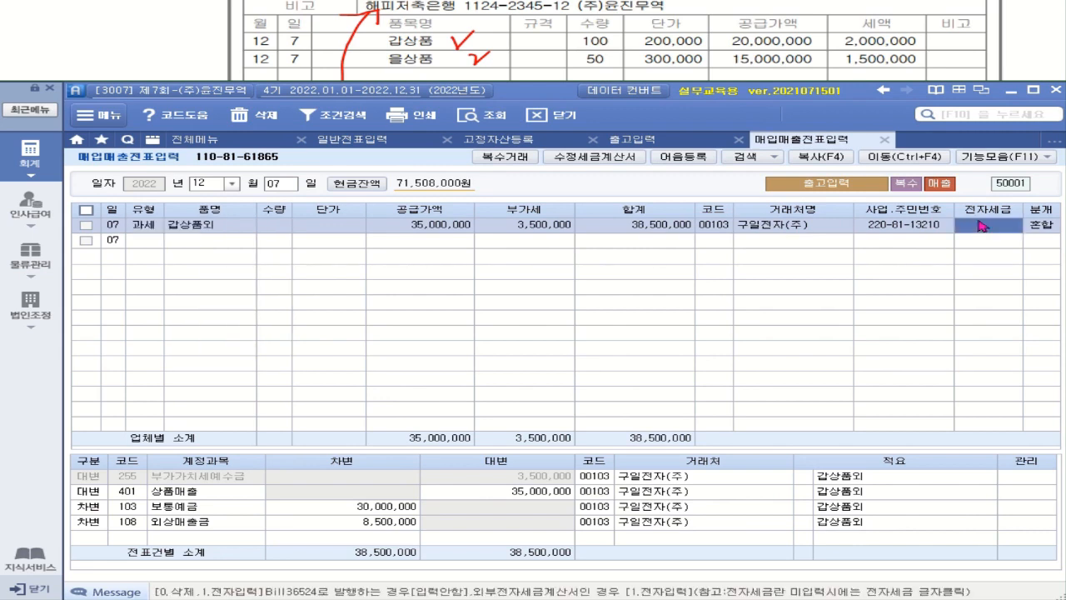
{"action": "key", "text": "1"}
{"action": "key", "text": "Return"}
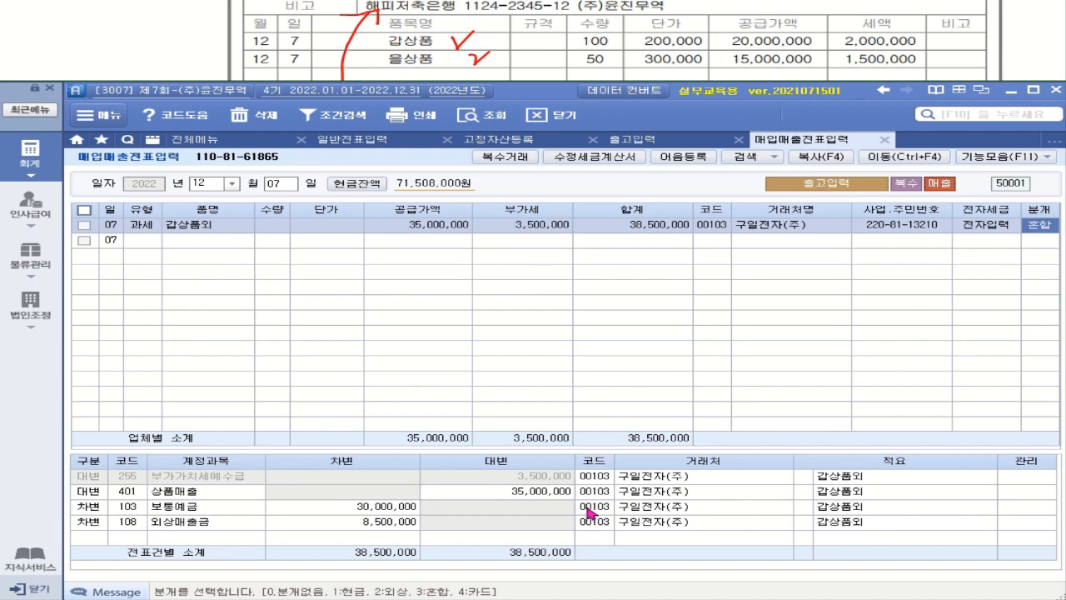
Set the 보통예금 line's partner to 해피저축은행(보통).
{"action": "left_click", "coordinate": [587, 511]}
{"action": "type", "text": "해"}
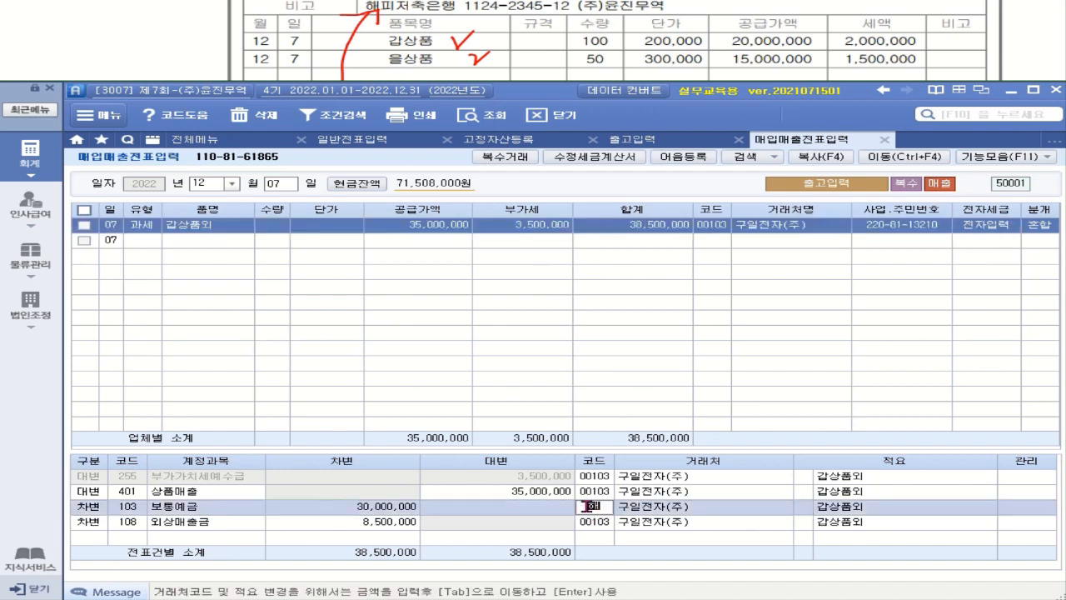
{"action": "type", "text": "피"}
{"action": "key", "text": "Return"}
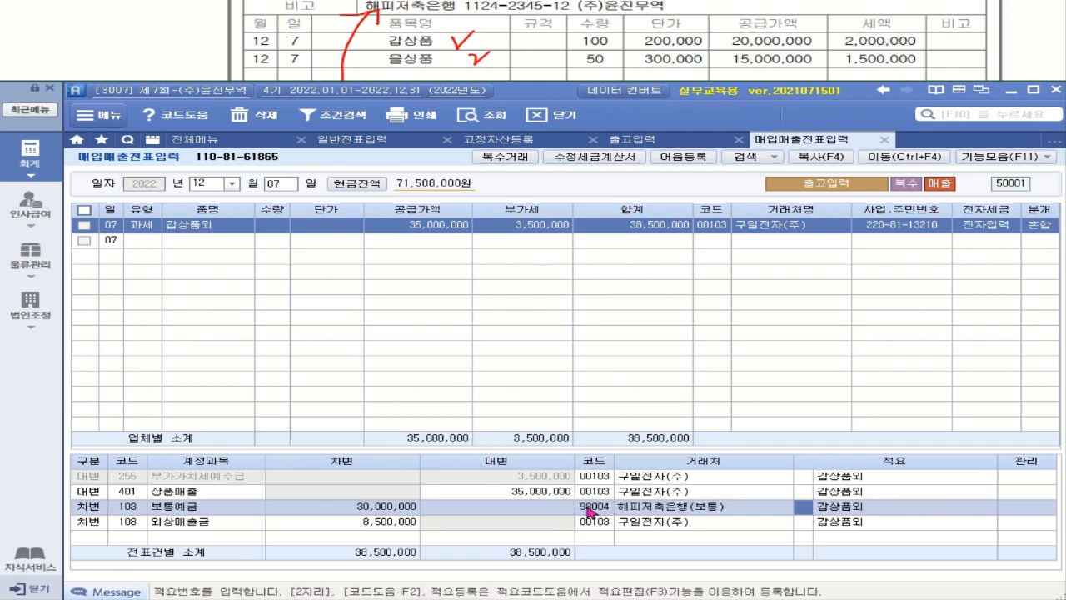
{"action": "left_click", "coordinate": [592, 522]}
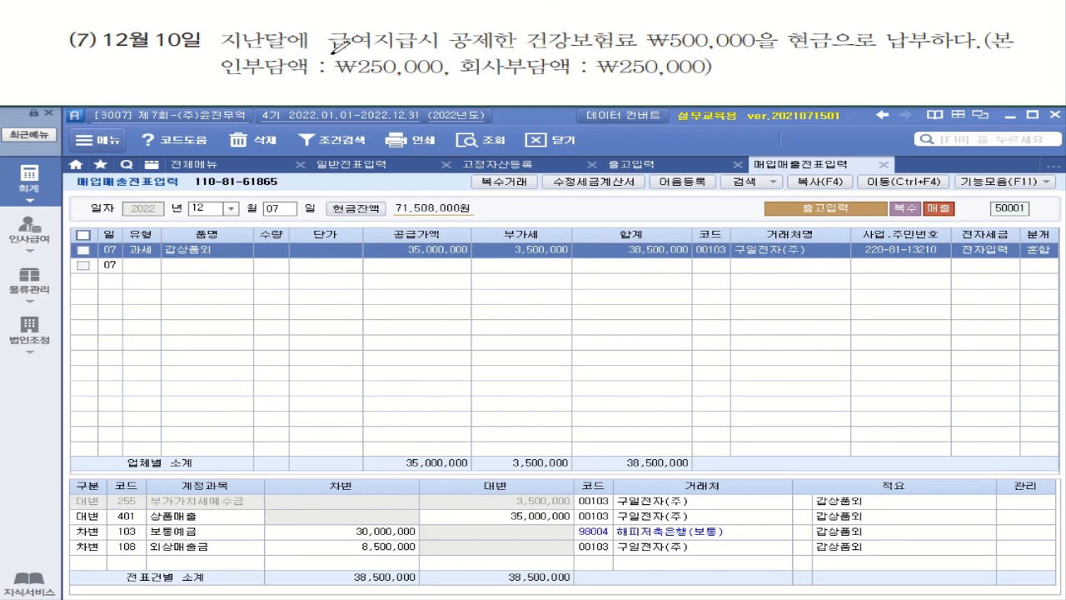
{"action": "left_click_drag", "start_coordinate": [332, 52], "coordinate": [487, 53]}
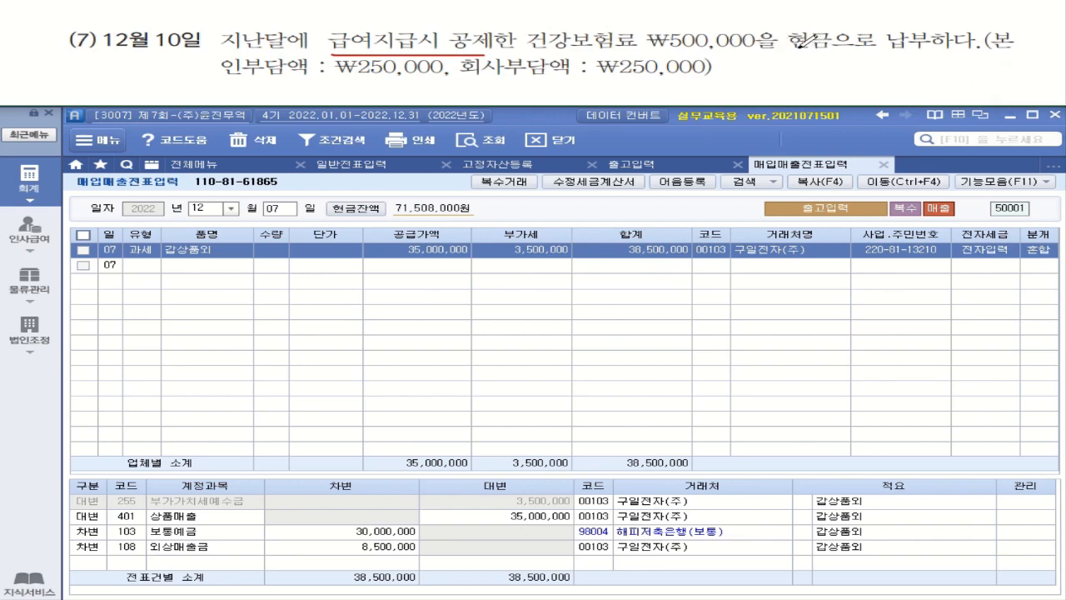
{"action": "left_click_drag", "start_coordinate": [792, 51], "coordinate": [919, 49]}
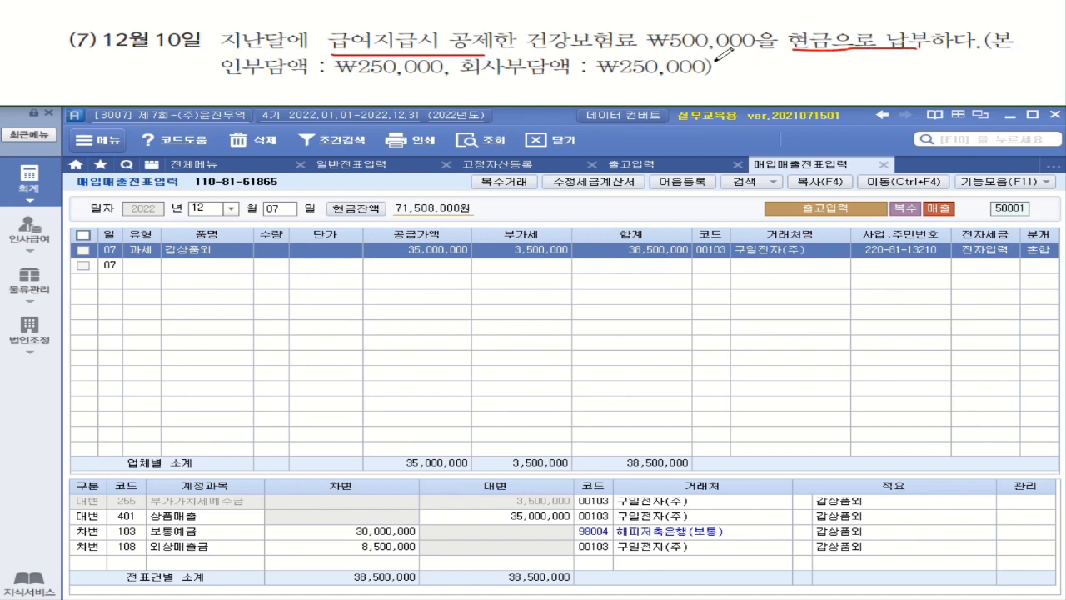
{"action": "mouse_move", "coordinate": [752, 46]}
{"action": "left_mouse_down"}
{"action": "mouse_move", "coordinate": [605, 53]}
{"action": "mouse_move", "coordinate": [526, 39]}
{"action": "mouse_move", "coordinate": [708, 18]}
{"action": "mouse_move", "coordinate": [754, 48]}
{"action": "left_mouse_up"}
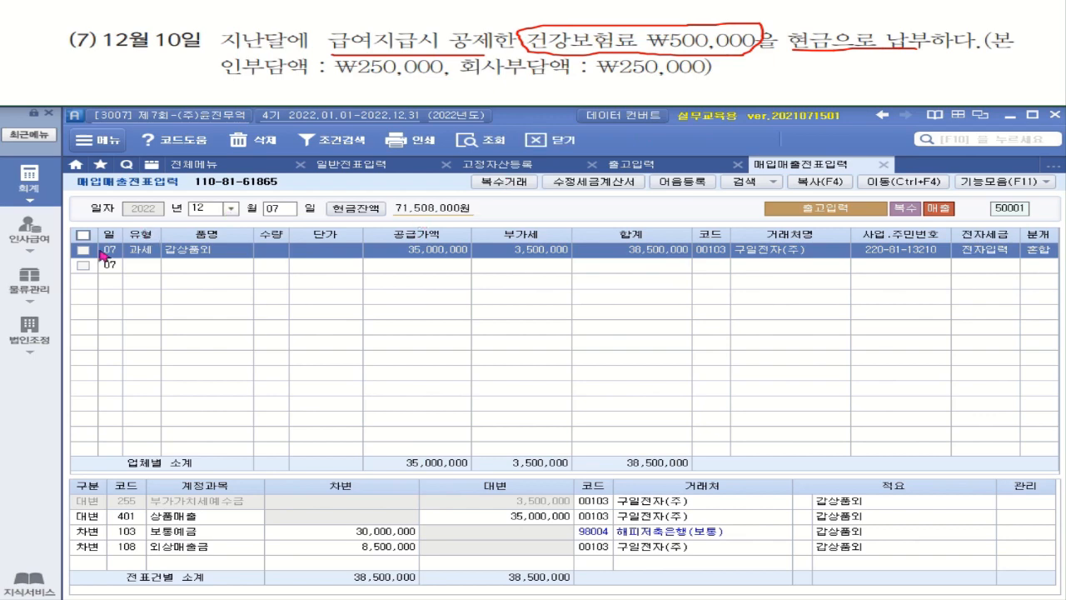
Open 일반전표입력 and load day 10 for a new voucher line.
{"action": "left_click", "coordinate": [29, 182]}
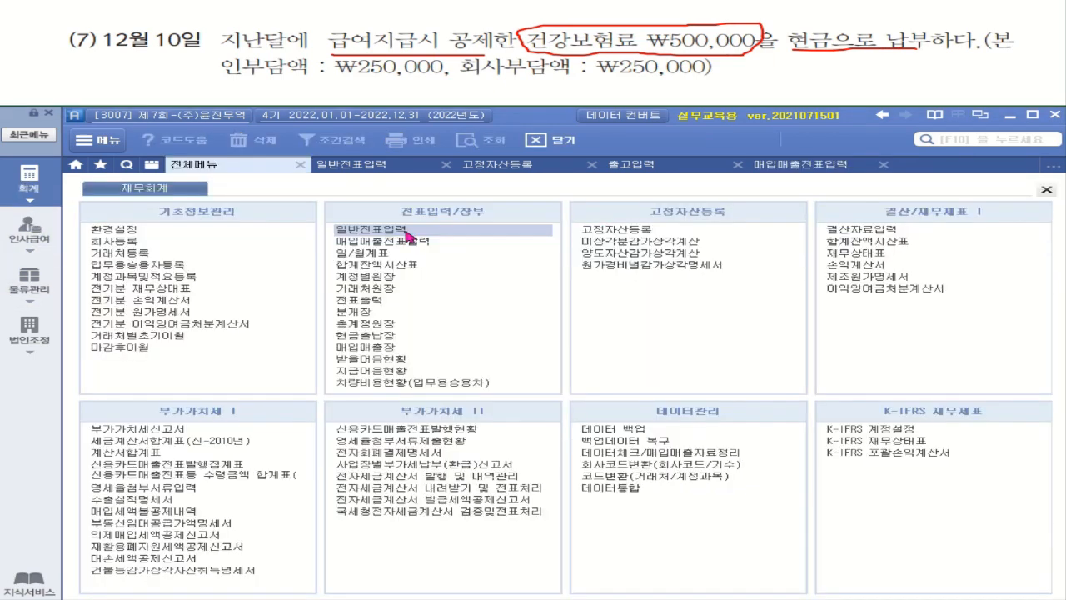
{"action": "left_click", "coordinate": [400, 224]}
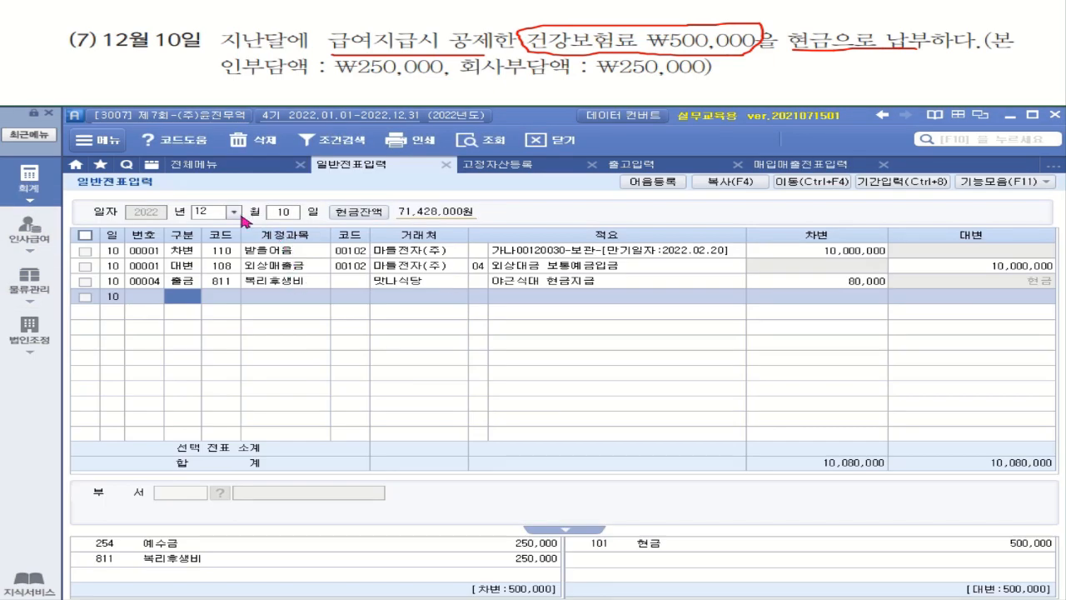
{"action": "left_click", "coordinate": [284, 214]}
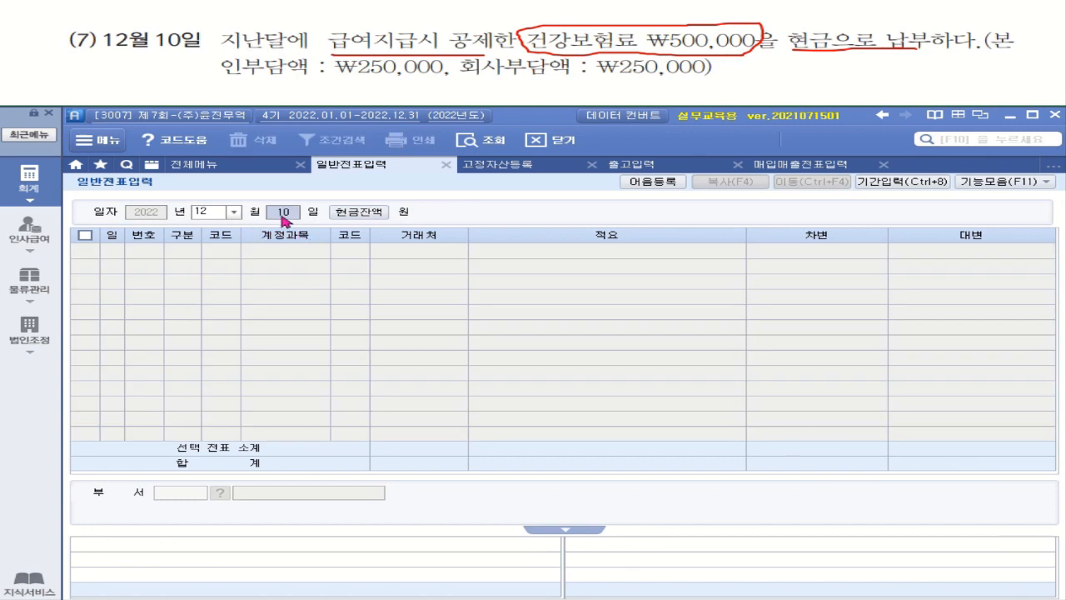
{"action": "key", "text": "Return"}
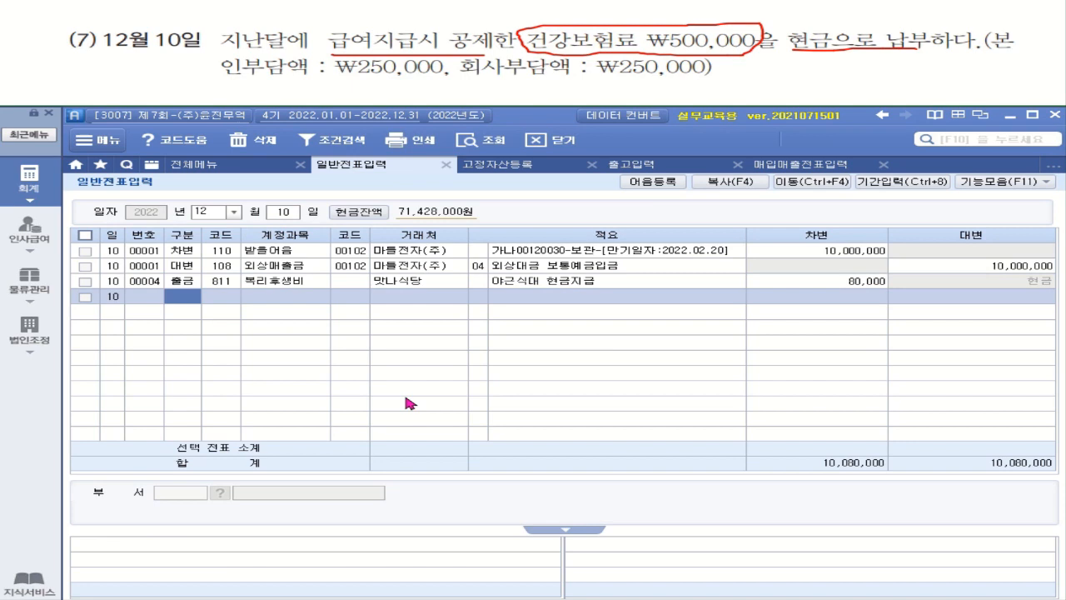
Debit 254 예수금 250,000 with no customer or description.
{"action": "type", "text": "3"}
{"action": "key", "text": "Return"}
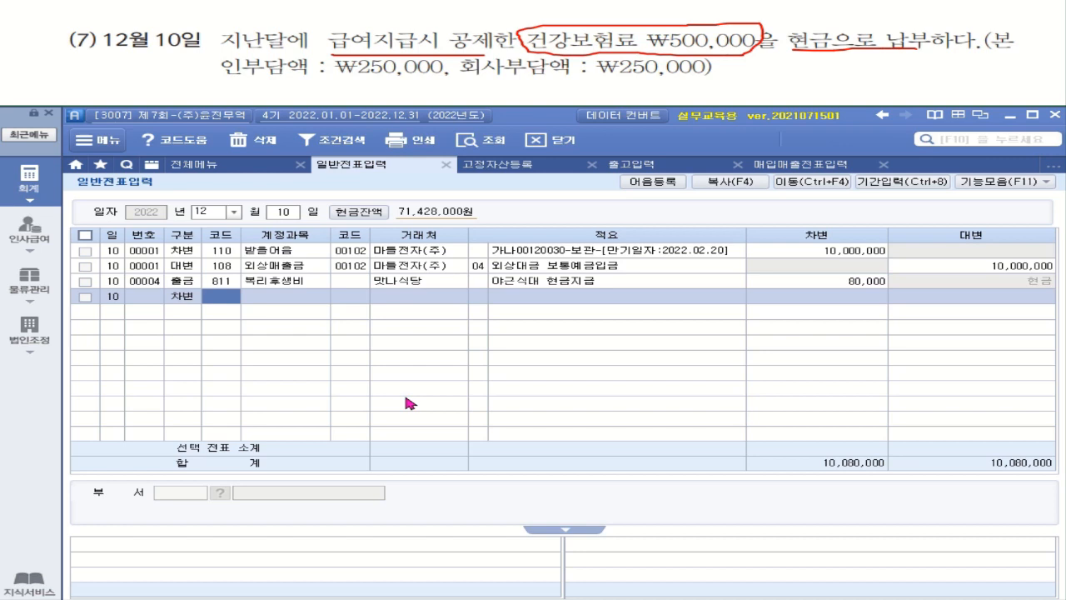
{"action": "type", "text": "예금"}
{"action": "key", "text": "Return"}
{"action": "key", "text": "Return"}
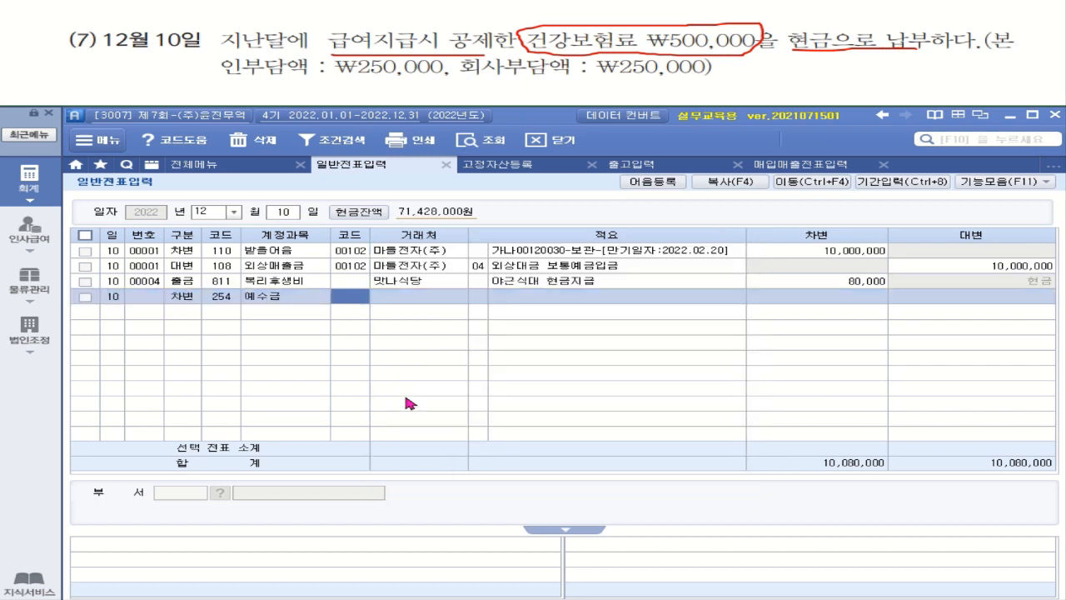
{"action": "key", "text": "Return"}
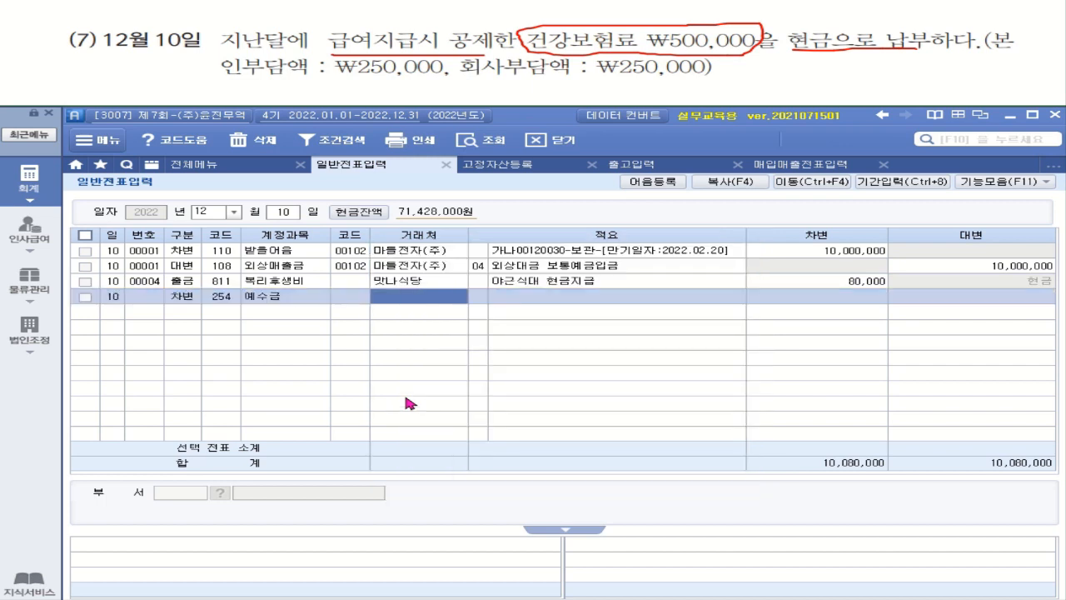
{"action": "key", "text": "Return"}
{"action": "key", "text": "Left"}
{"action": "key", "text": "Delete"}
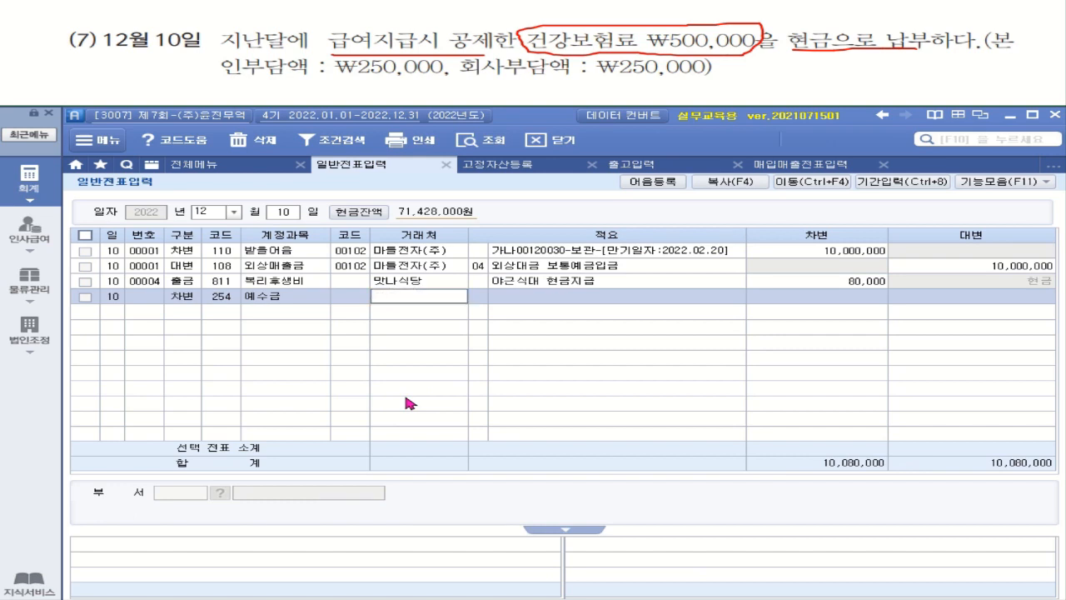
{"action": "key", "text": "Return"}
{"action": "key", "text": "Return"}
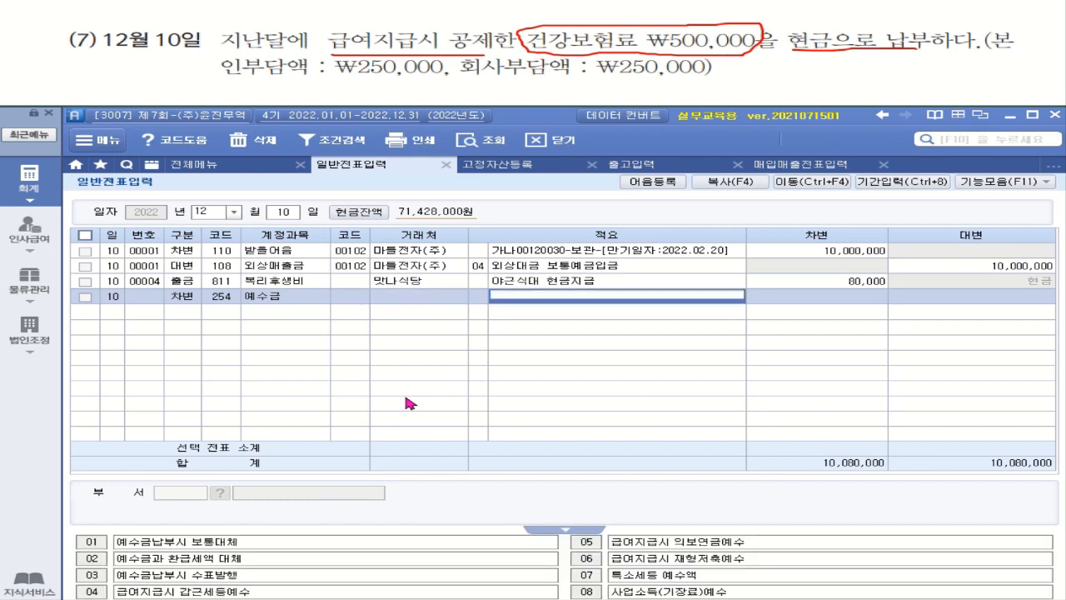
{"action": "key", "text": "Return"}
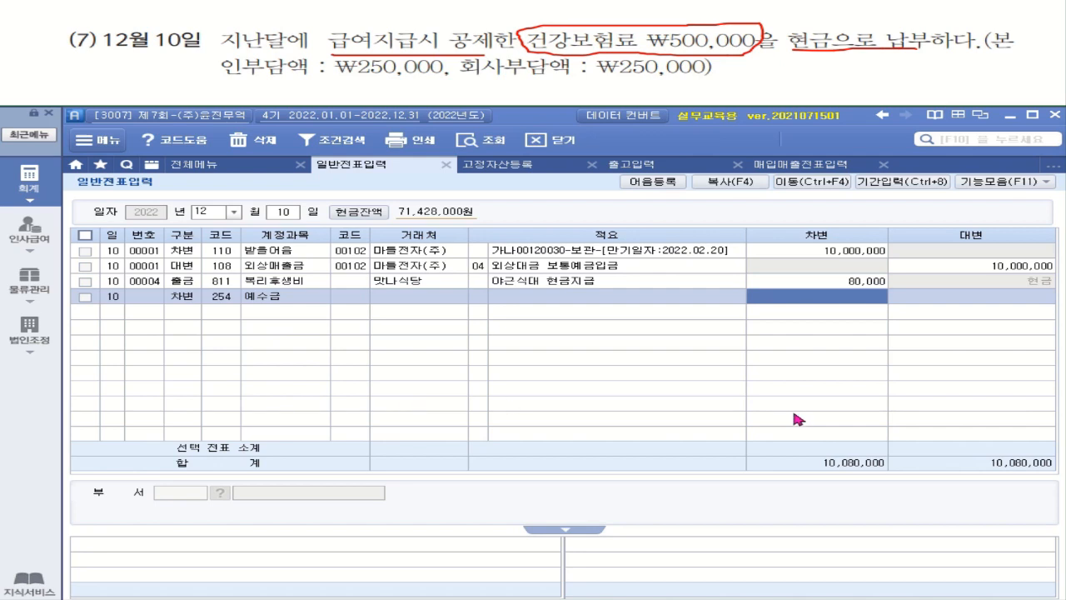
{"action": "type", "text": "2500000"}
{"action": "key", "text": "Return"}
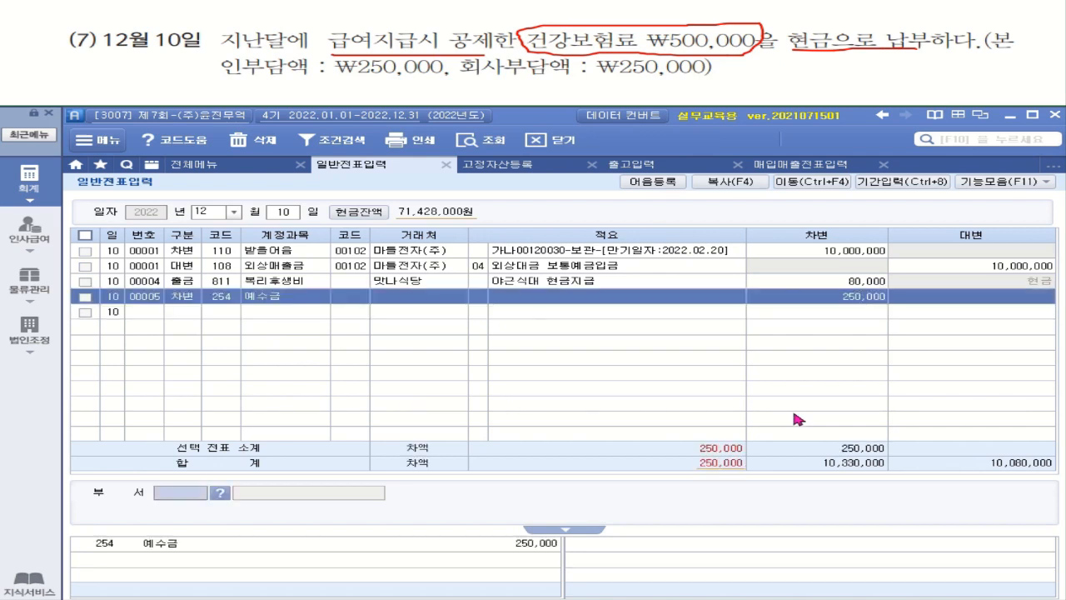
Debit 811 복리후생비 250,000.
{"action": "type", "text": "3"}
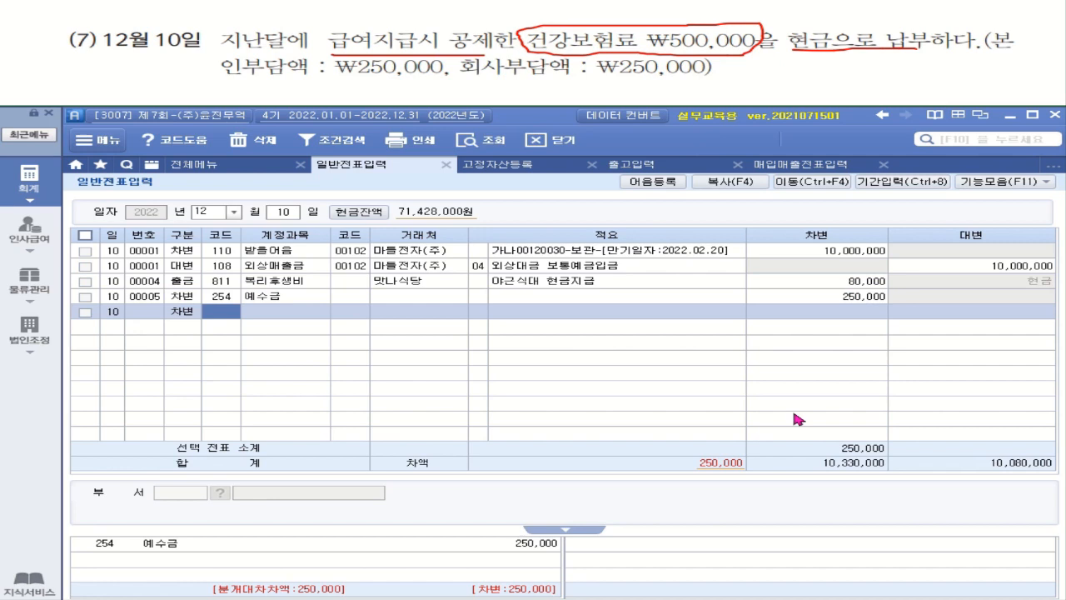
{"action": "type", "text": "복리"}
{"action": "key", "text": "Return"}
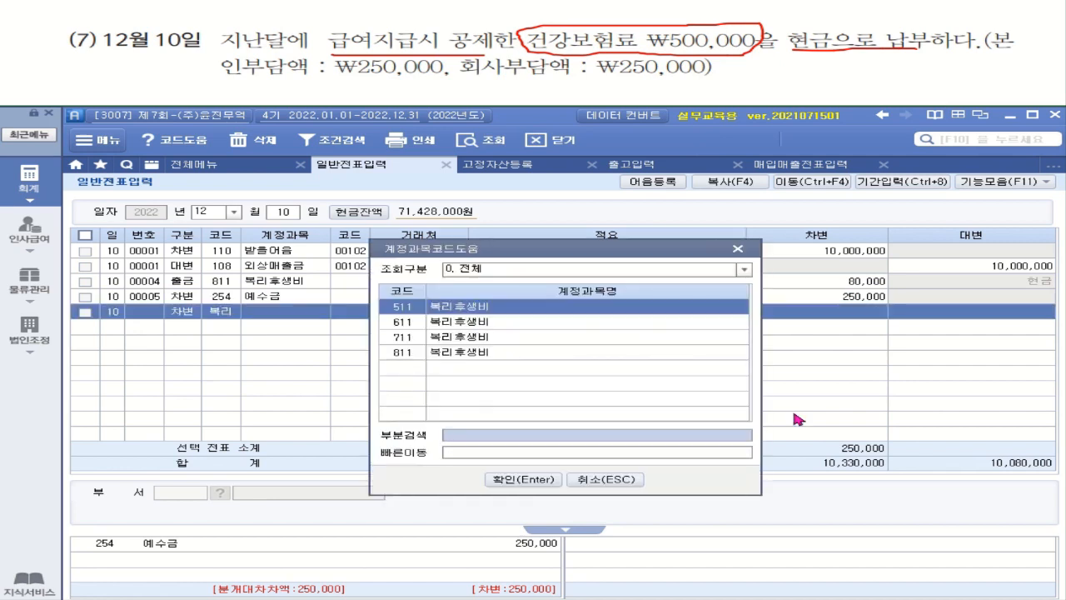
{"action": "key", "text": "Down"}
{"action": "key", "text": "Down"}
{"action": "key", "text": "Down"}
{"action": "key", "text": "Return"}
{"action": "key", "text": "Return"}
{"action": "key", "text": "Return"}
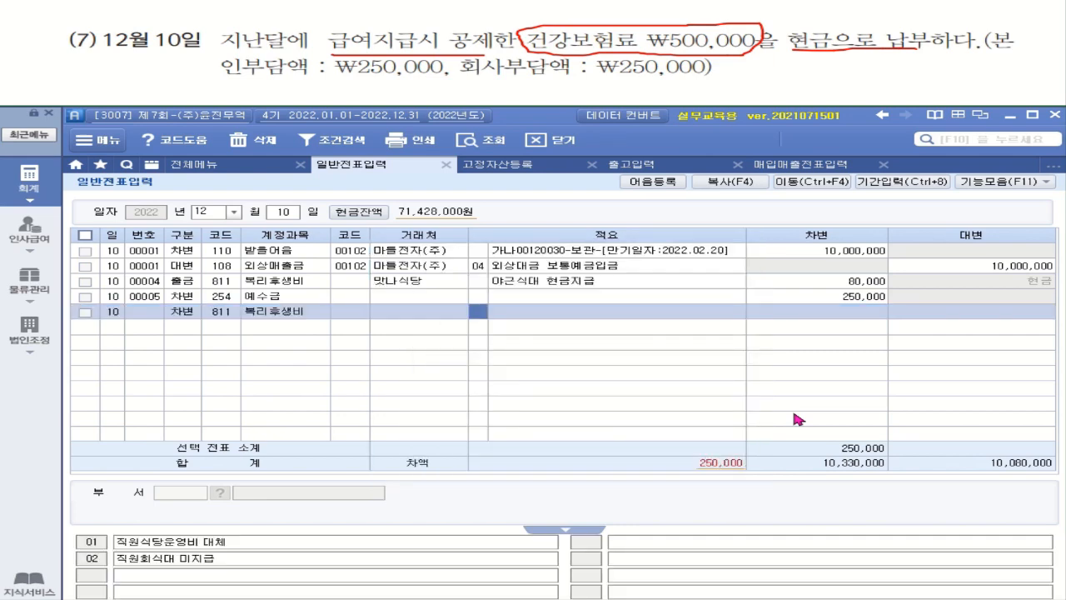
{"action": "key", "text": "Return"}
{"action": "type", "text": "250,000"}
{"action": "key", "text": "Return"}
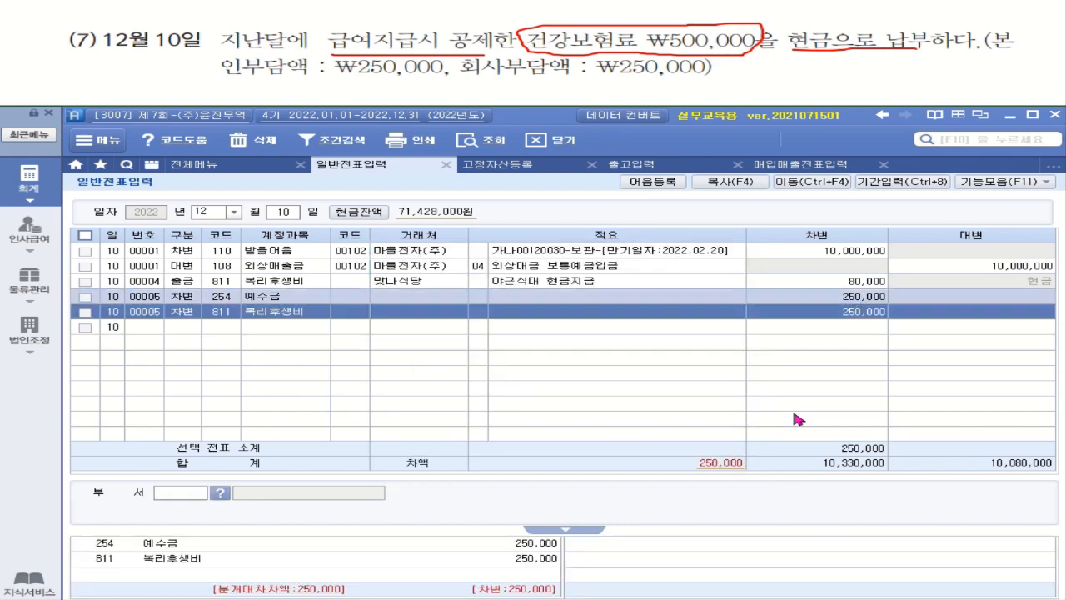
{"action": "type", "text": "4"}
Credit 101 현금 500,000.
{"action": "key", "text": "Return"}
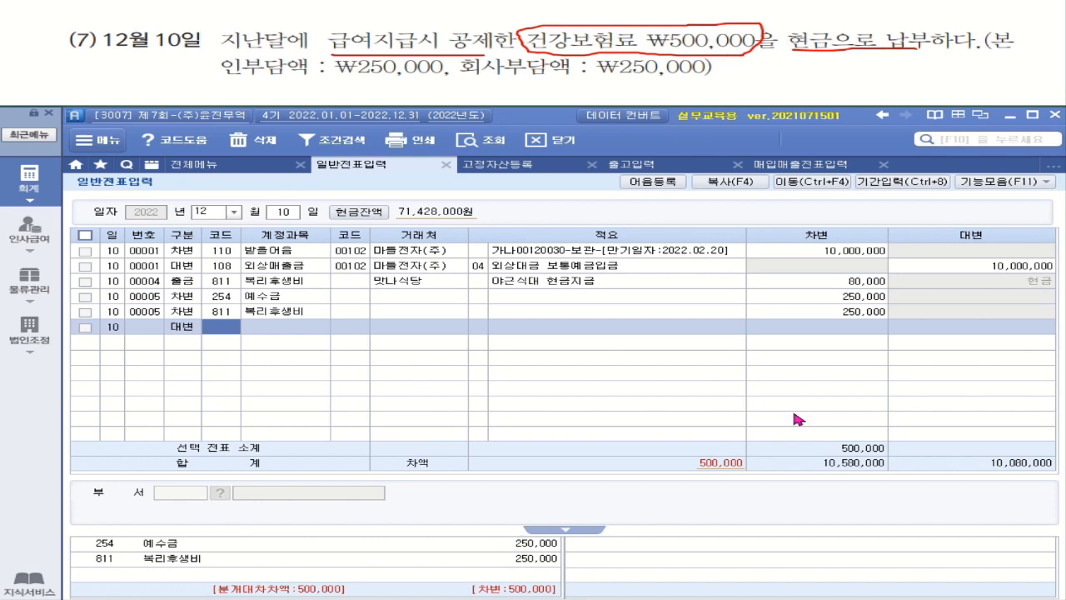
{"action": "type", "text": "101"}
{"action": "key", "text": "Return"}
{"action": "key", "text": "Return"}
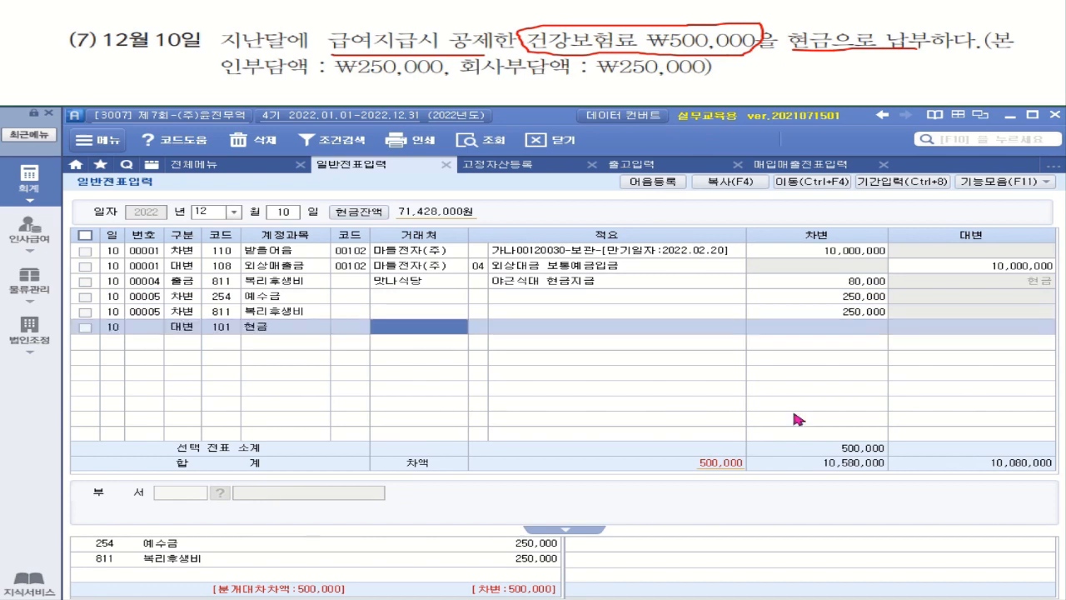
{"action": "key", "text": "Return"}
{"action": "key", "text": "Return"}
{"action": "type", "text": "5000000"}
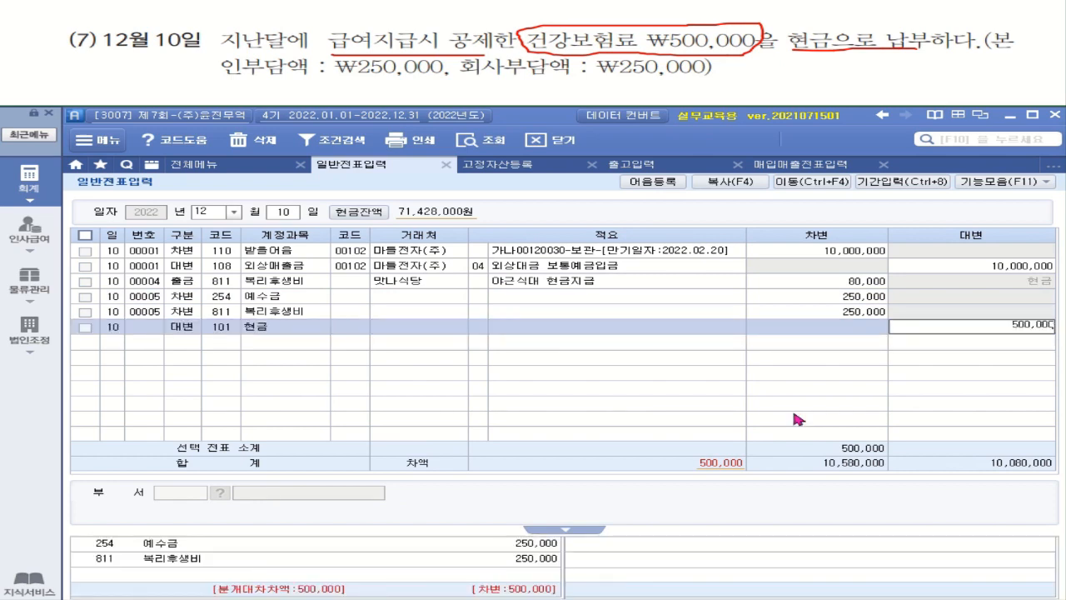
{"action": "key", "text": "Return"}
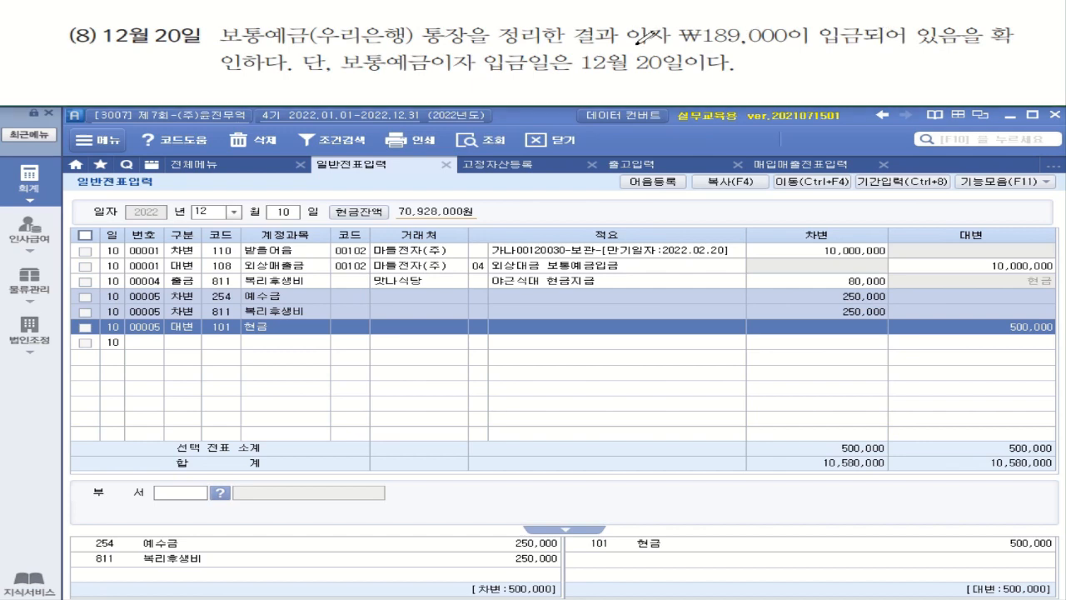
{"action": "left_click_drag", "start_coordinate": [634, 45], "coordinate": [866, 52]}
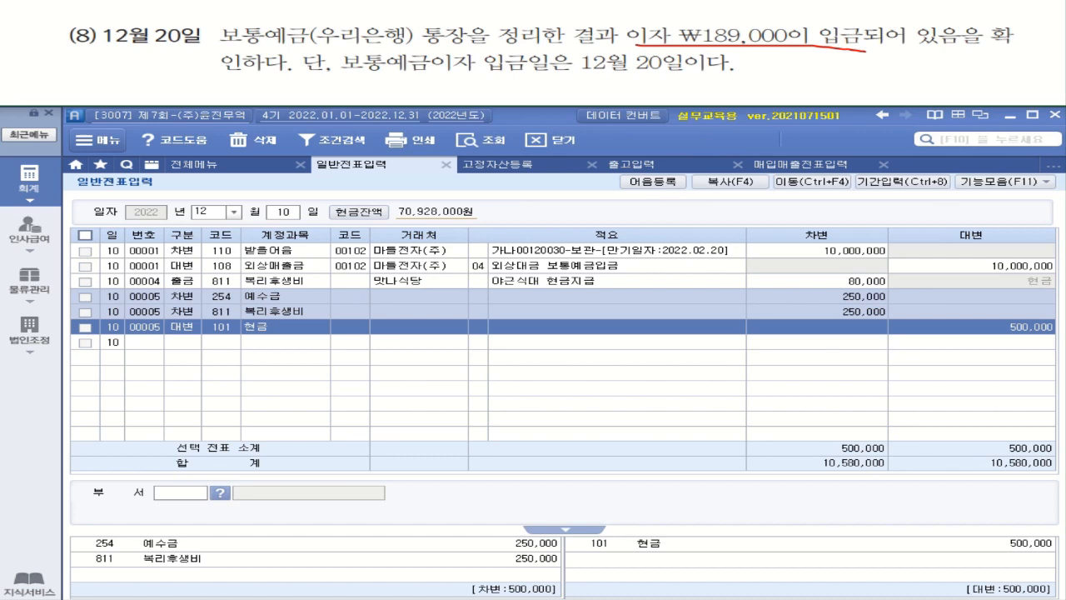
{"action": "left_click_drag", "start_coordinate": [571, 77], "coordinate": [704, 76]}
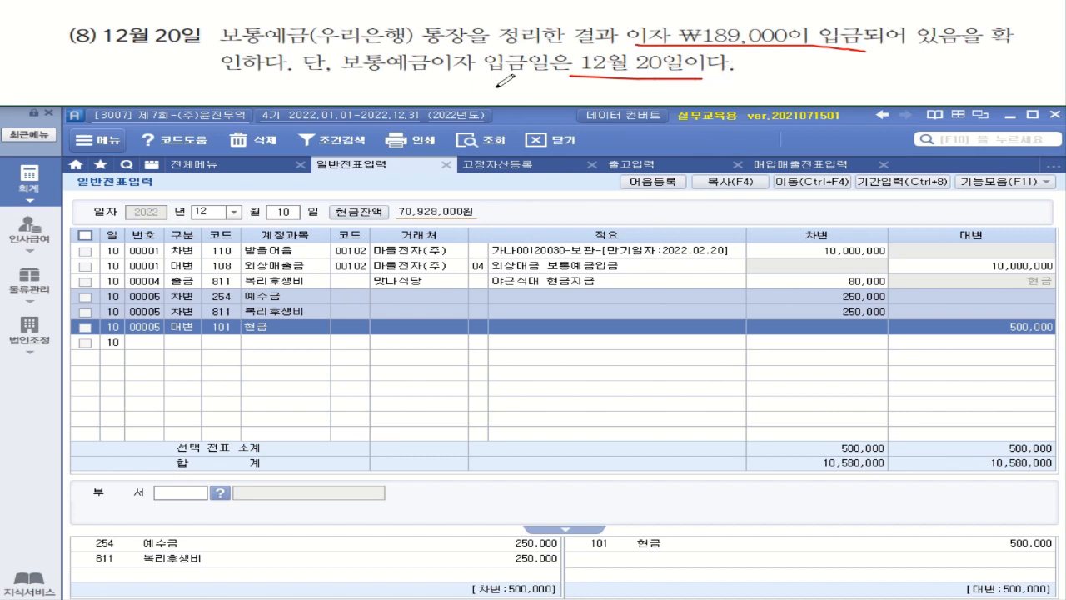
On day 20, debit 103 보통예금 189,000 with partner 우리은행(보통).
{"action": "left_click", "coordinate": [283, 212]}
{"action": "key", "text": "BackSpace"}
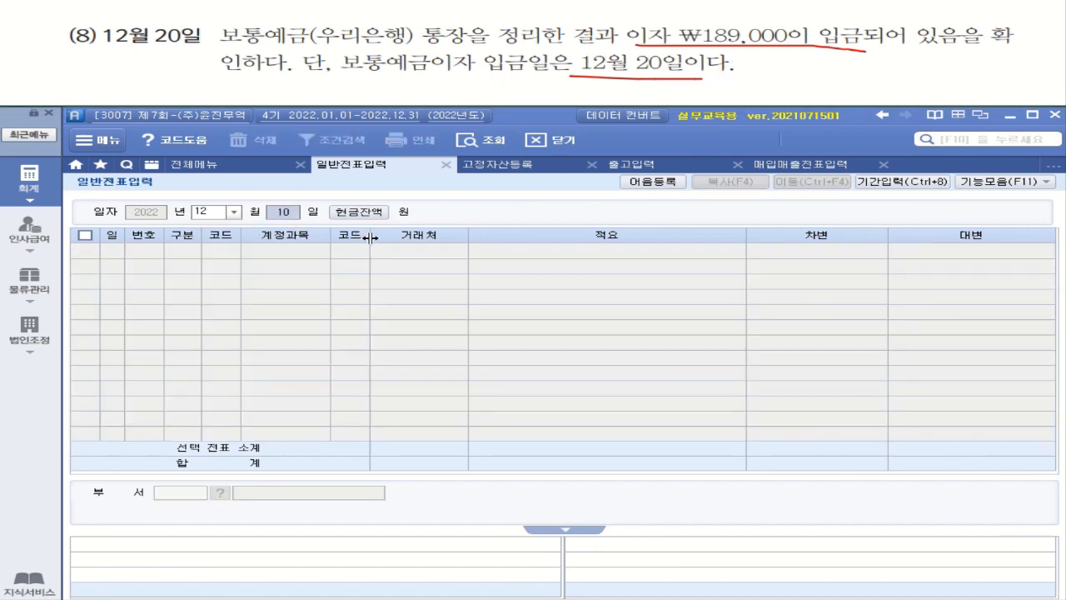
{"action": "type", "text": "203"}
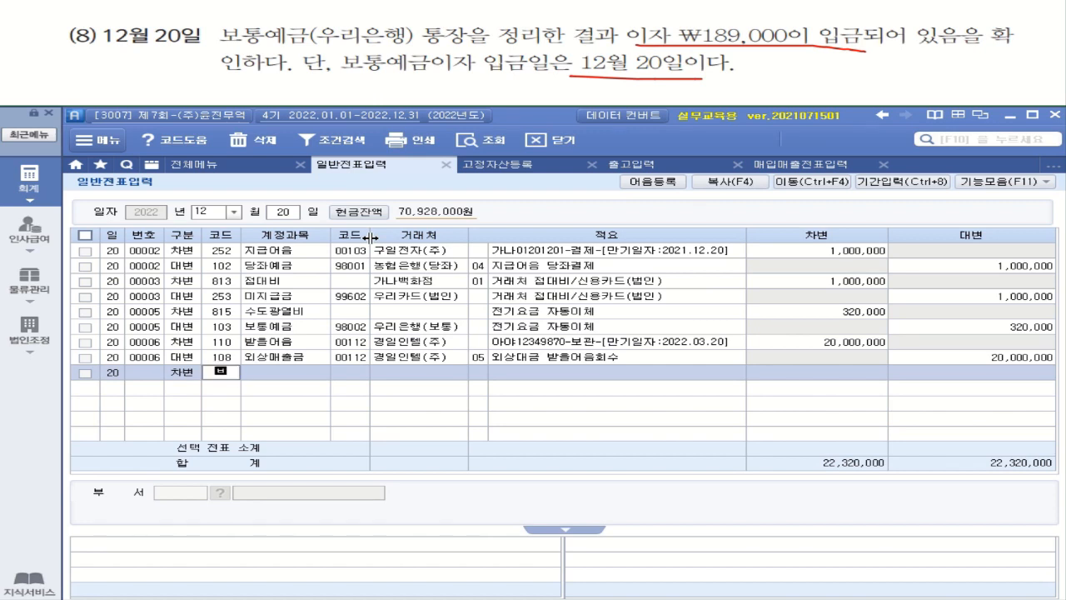
{"action": "type", "text": "보통"}
{"action": "key", "text": "Return"}
{"action": "key", "text": "Return"}
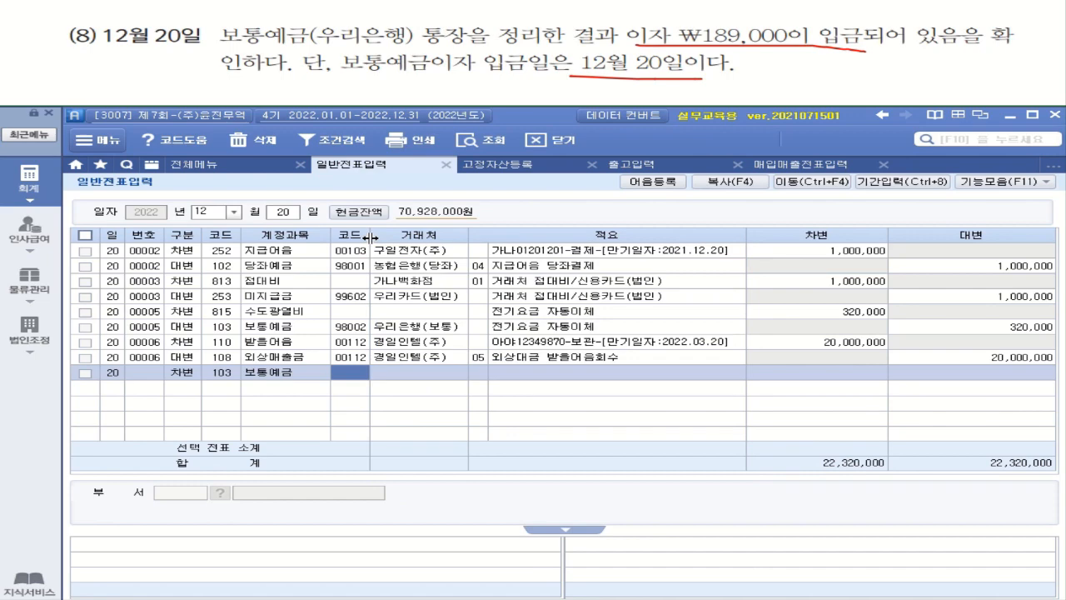
{"action": "type", "text": "우리"}
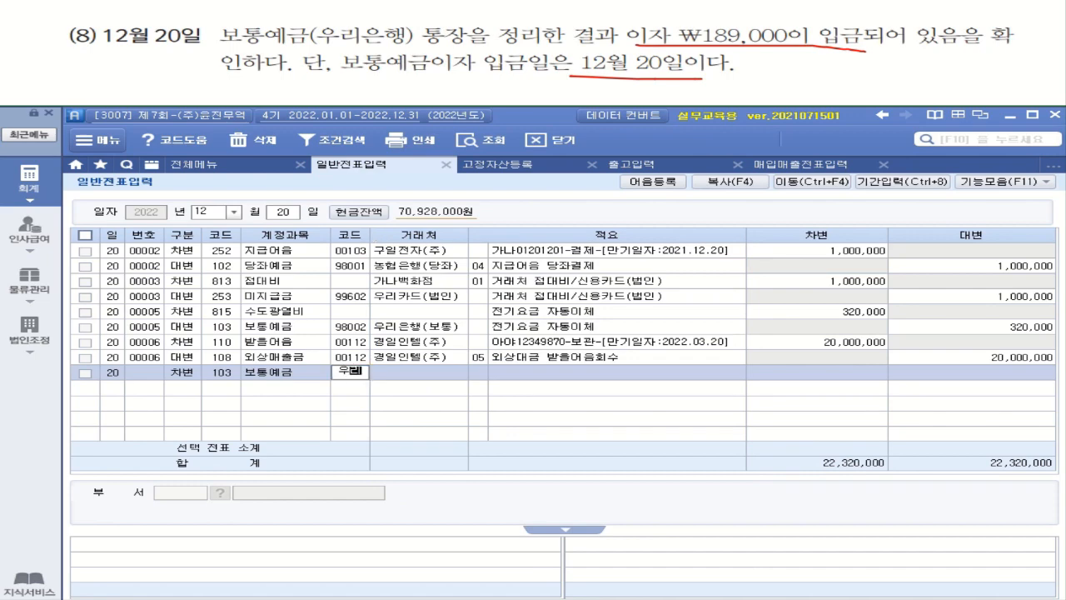
{"action": "key", "text": "Return"}
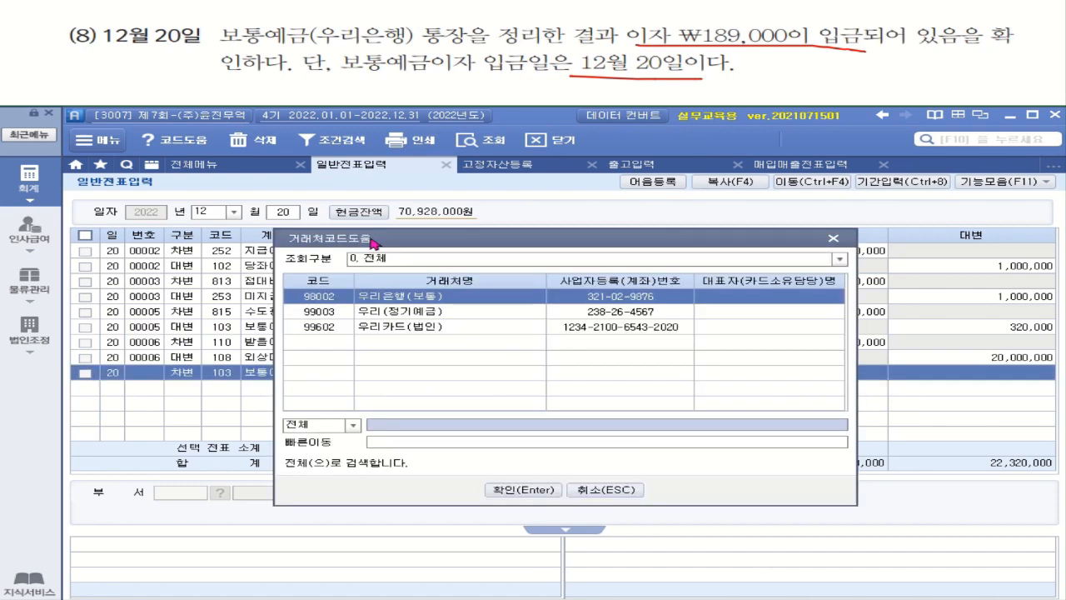
{"action": "key", "text": "Return"}
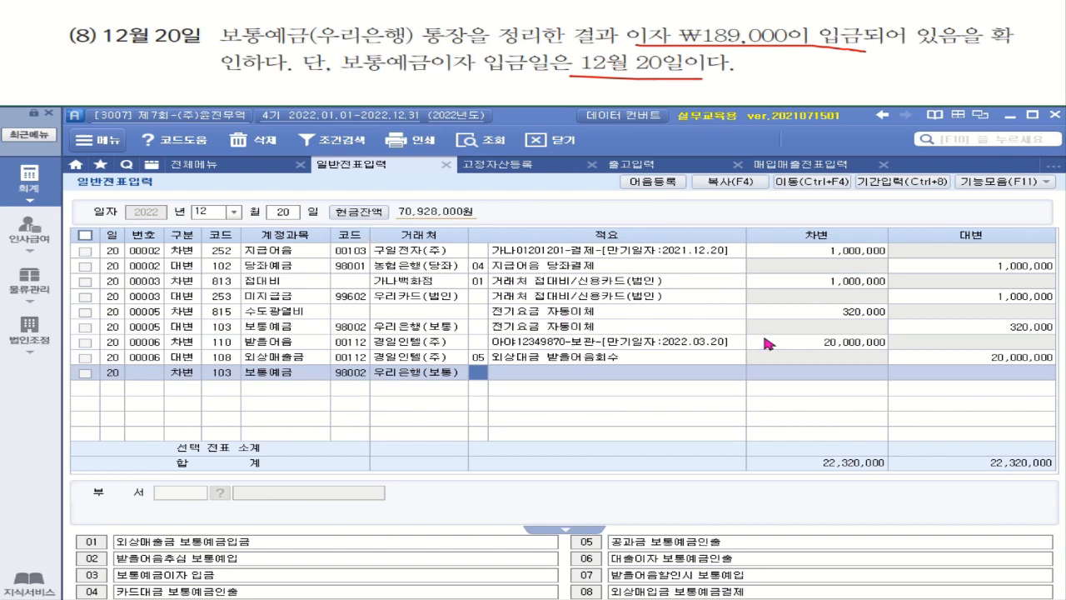
{"action": "left_click", "coordinate": [861, 377]}
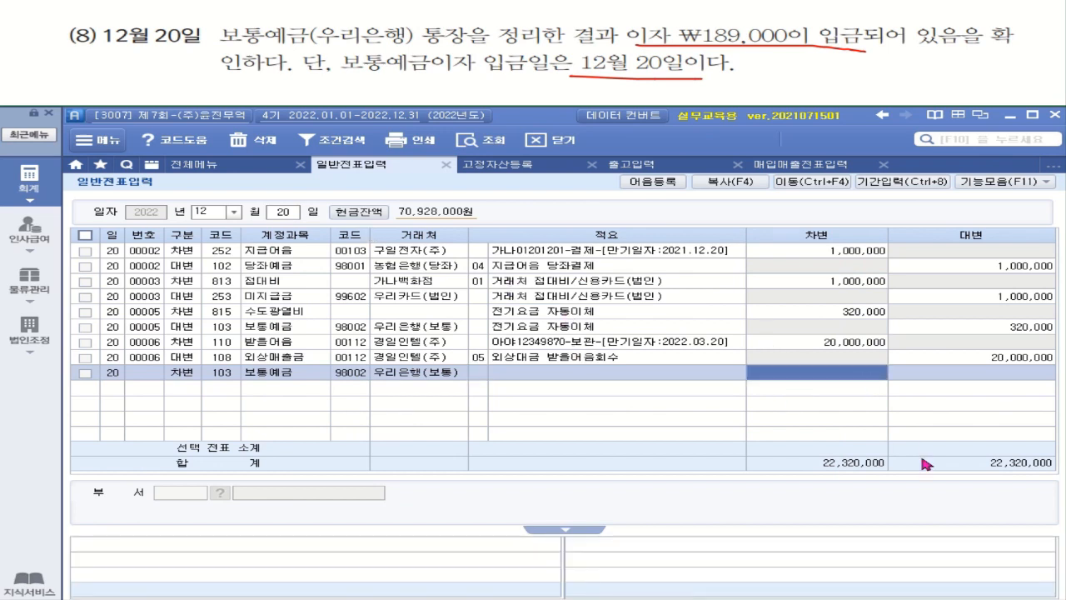
{"action": "type", "text": "1890000"}
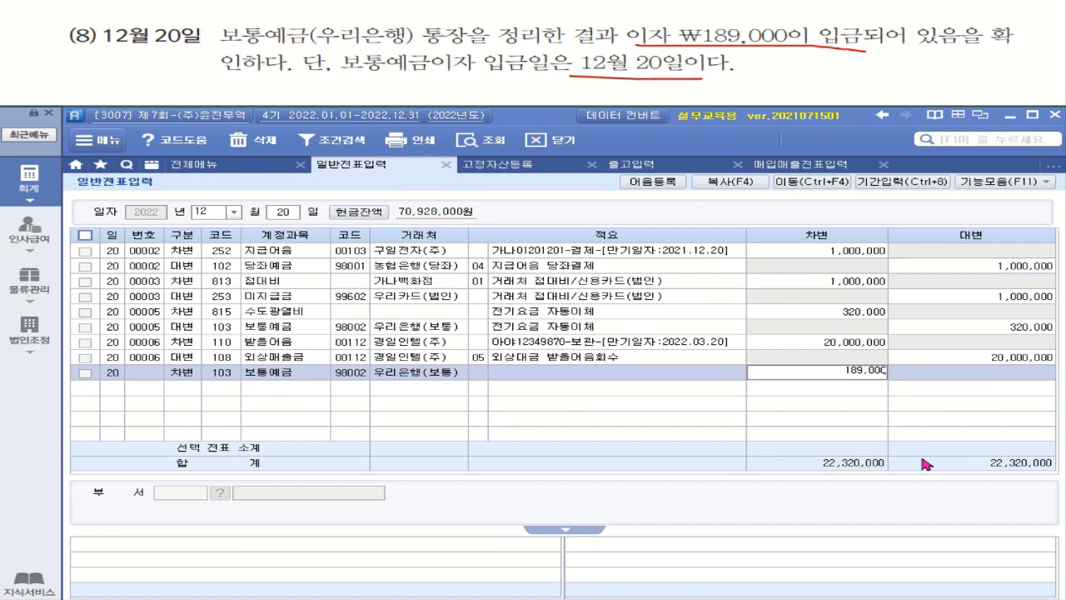
{"action": "key", "text": "Return"}
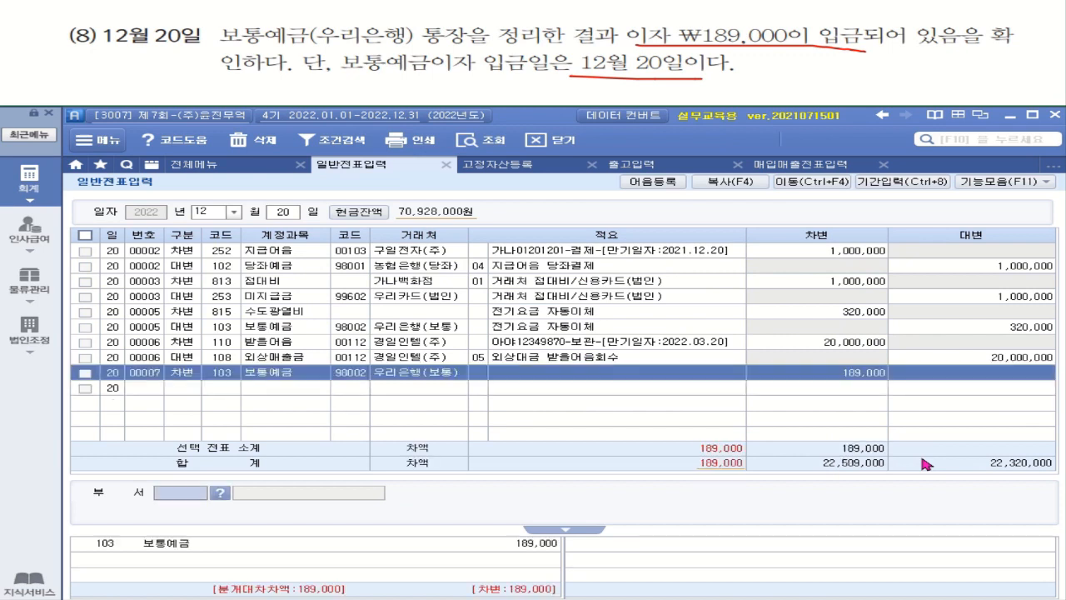
Credit 901 이자수익 189,000 with no partner, balancing the voucher.
{"action": "left_click", "coordinate": [180, 390]}
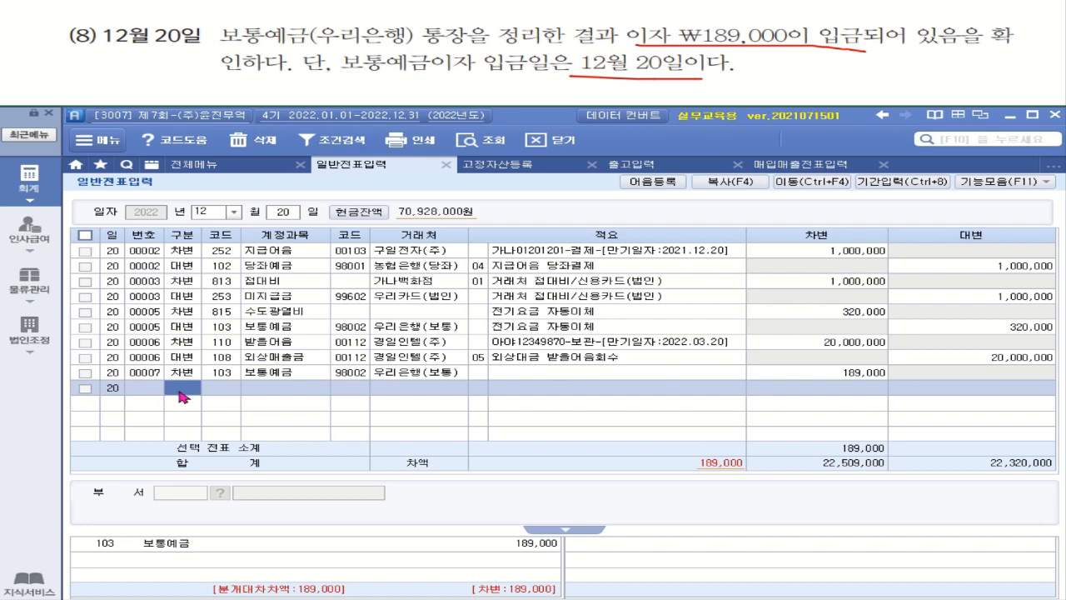
{"action": "type", "text": "4"}
{"action": "key", "text": "Return"}
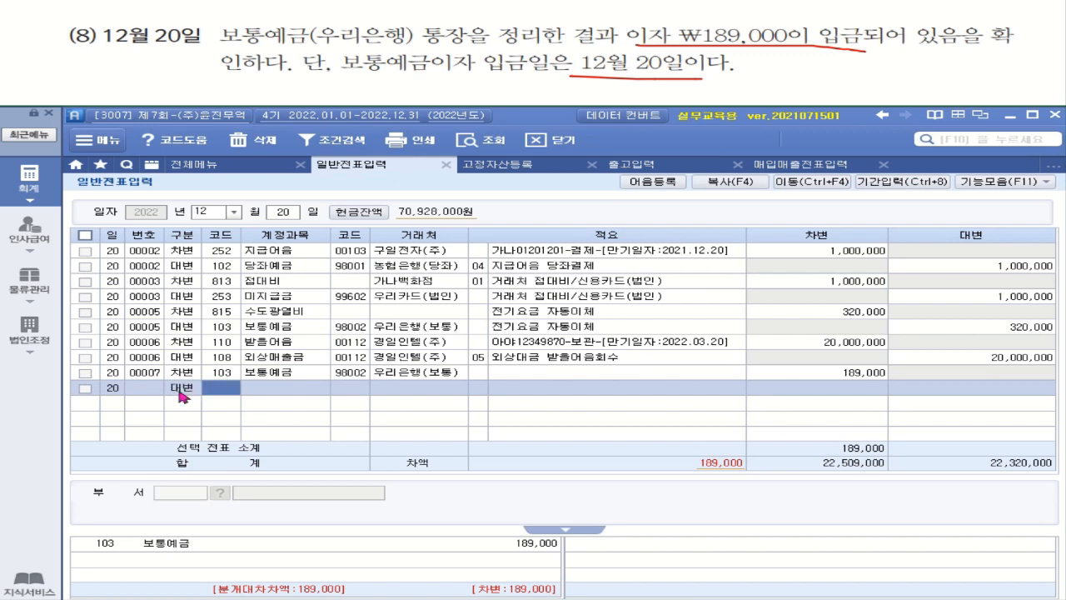
{"action": "type", "text": "이자수익"}
{"action": "key", "text": "Return"}
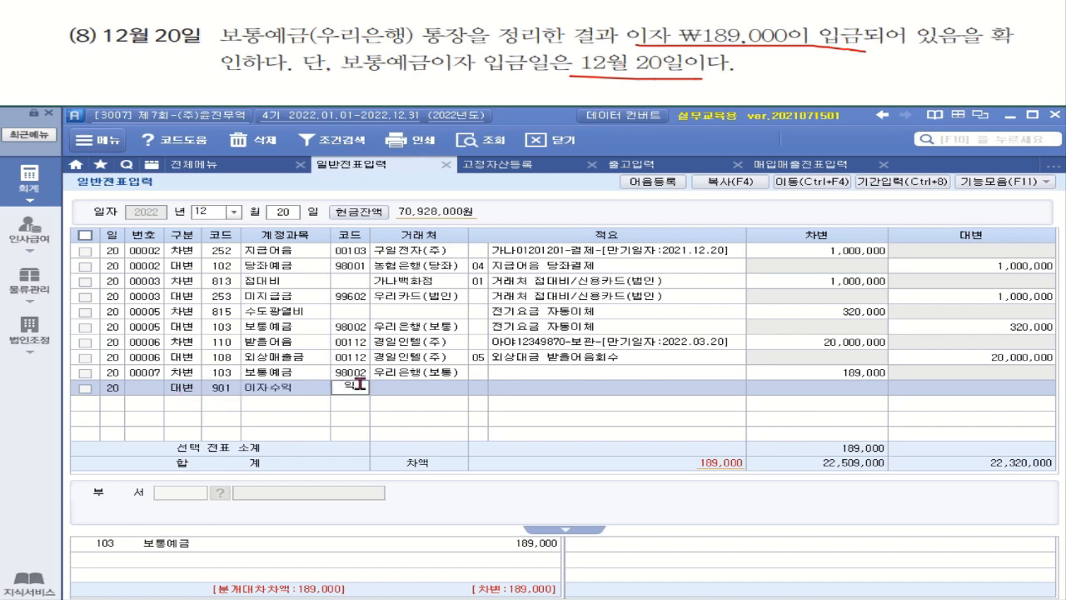
{"action": "key", "text": "BackSpace"}
{"action": "key", "text": "Escape"}
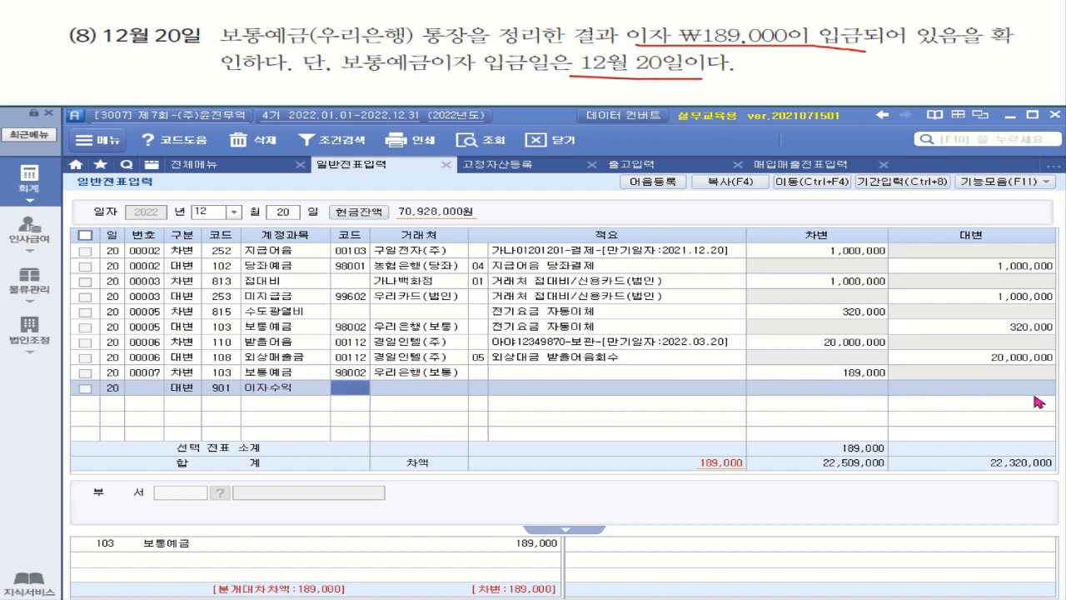
{"action": "left_click", "coordinate": [1037, 387]}
{"action": "type", "text": "189,"}
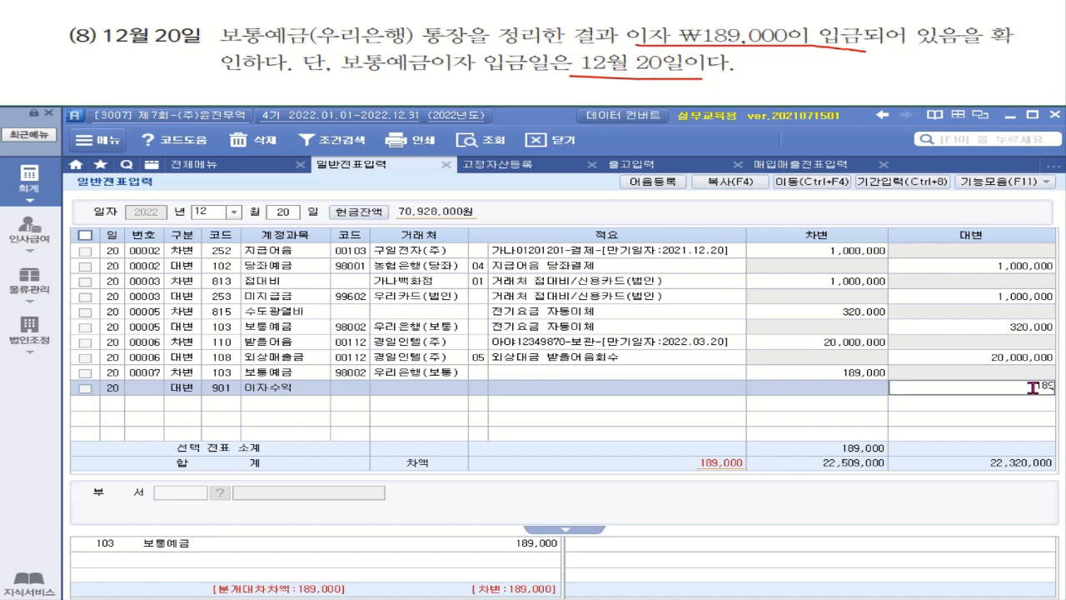
{"action": "type", "text": "000"}
{"action": "key", "text": "Return"}
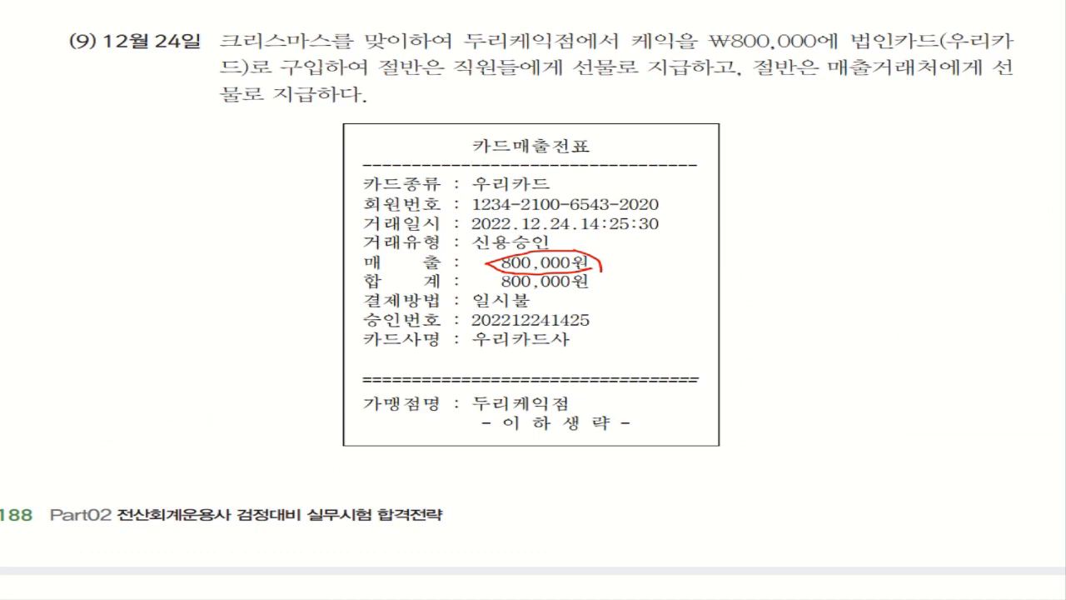
Underline 법인카드(우리카드) and 매출거래처에게, and circle 직원들 in problem (9).
{"action": "left_click_drag", "start_coordinate": [851, 53], "coordinate": [1003, 50]}
{"action": "left_click_drag", "start_coordinate": [202, 77], "coordinate": [249, 73]}
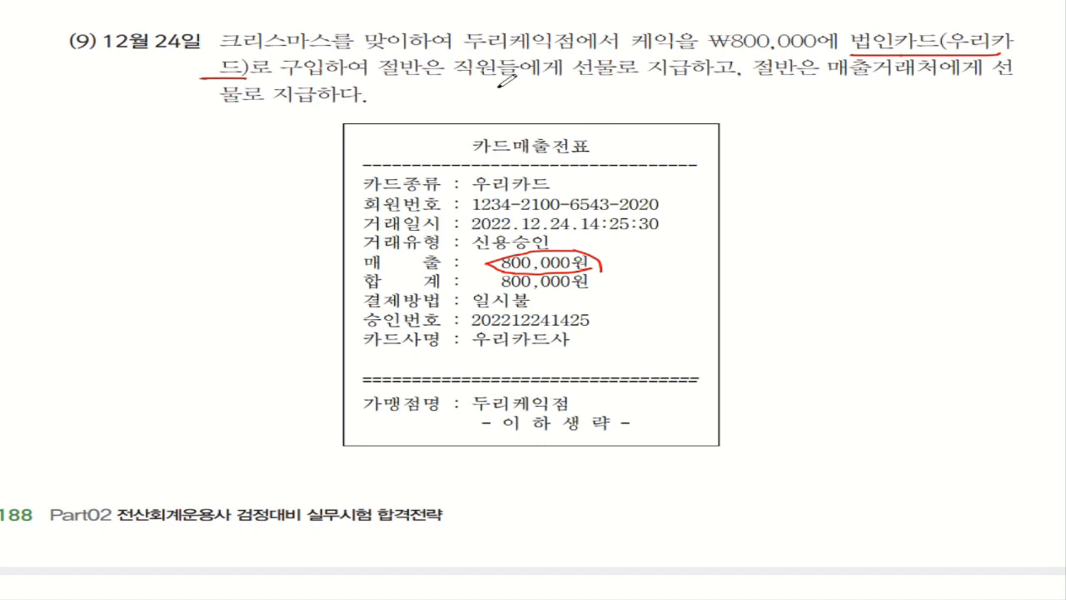
{"action": "mouse_move", "coordinate": [496, 83]}
{"action": "left_mouse_down"}
{"action": "mouse_move", "coordinate": [466, 56]}
{"action": "mouse_move", "coordinate": [510, 66]}
{"action": "mouse_move", "coordinate": [499, 82]}
{"action": "left_mouse_up"}
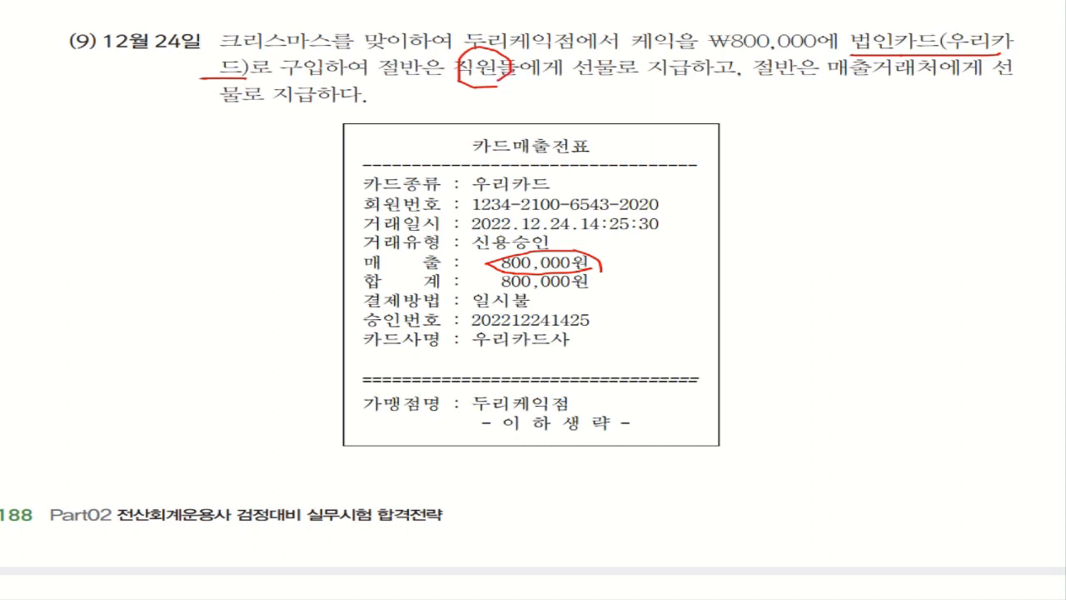
{"action": "left_click_drag", "start_coordinate": [826, 76], "coordinate": [980, 82]}
On day 24, debit 811 복리후생비 400,000.
{"action": "key", "text": "alt+Tab"}
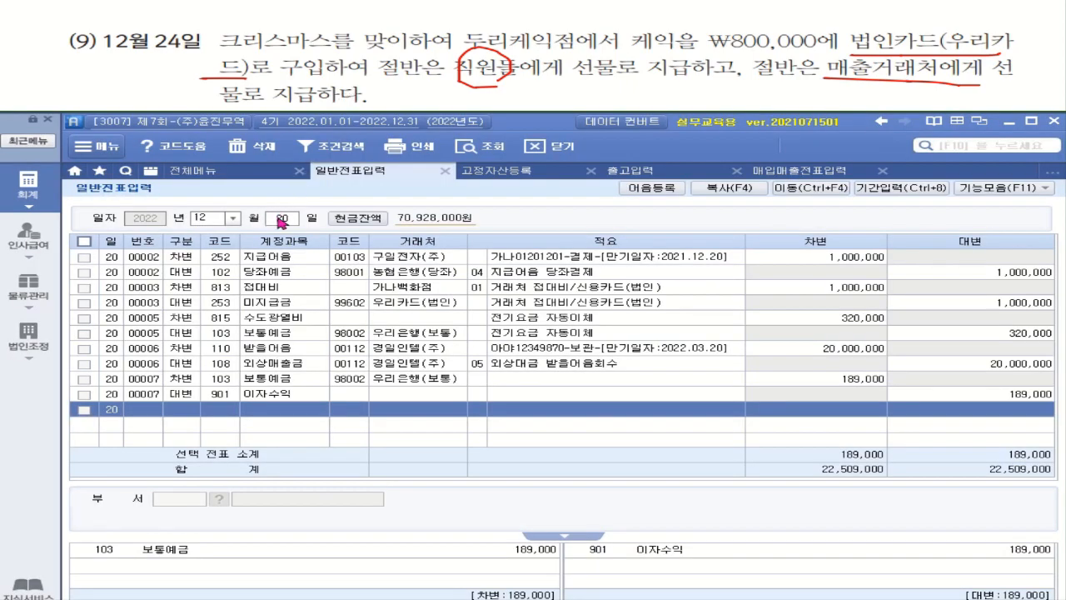
{"action": "left_click", "coordinate": [279, 218]}
{"action": "type", "text": "24"}
{"action": "key", "text": "Return"}
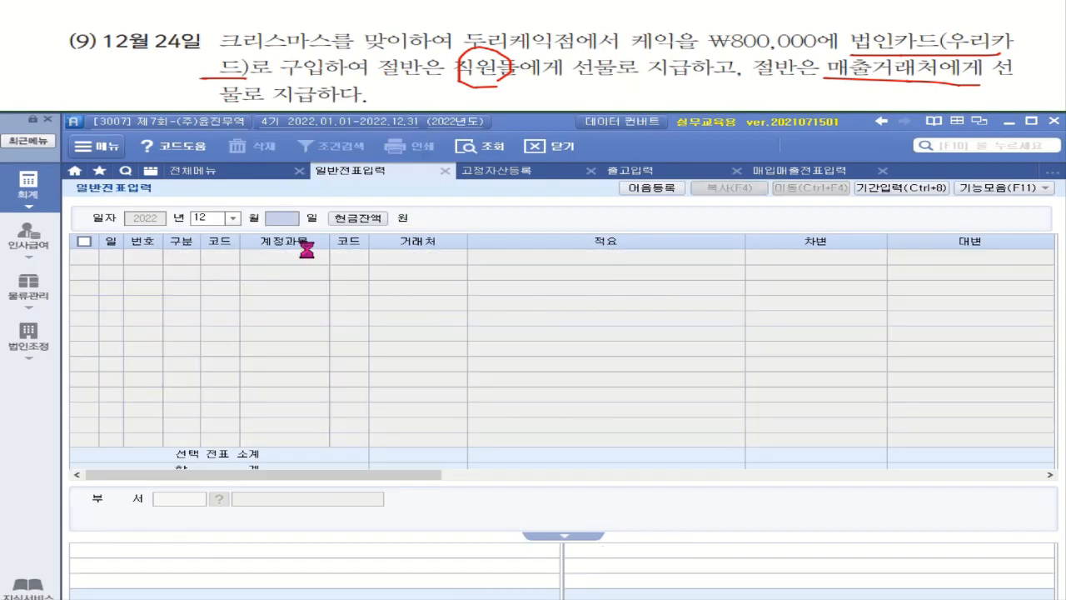
{"action": "type", "text": "3"}
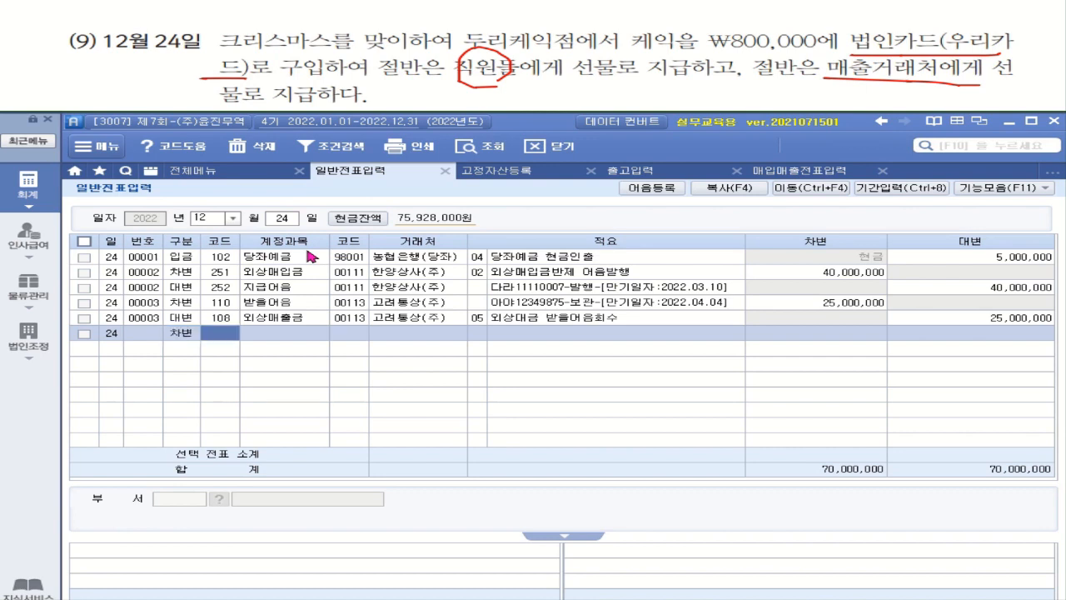
{"action": "type", "text": "복리"}
{"action": "key", "text": "Return"}
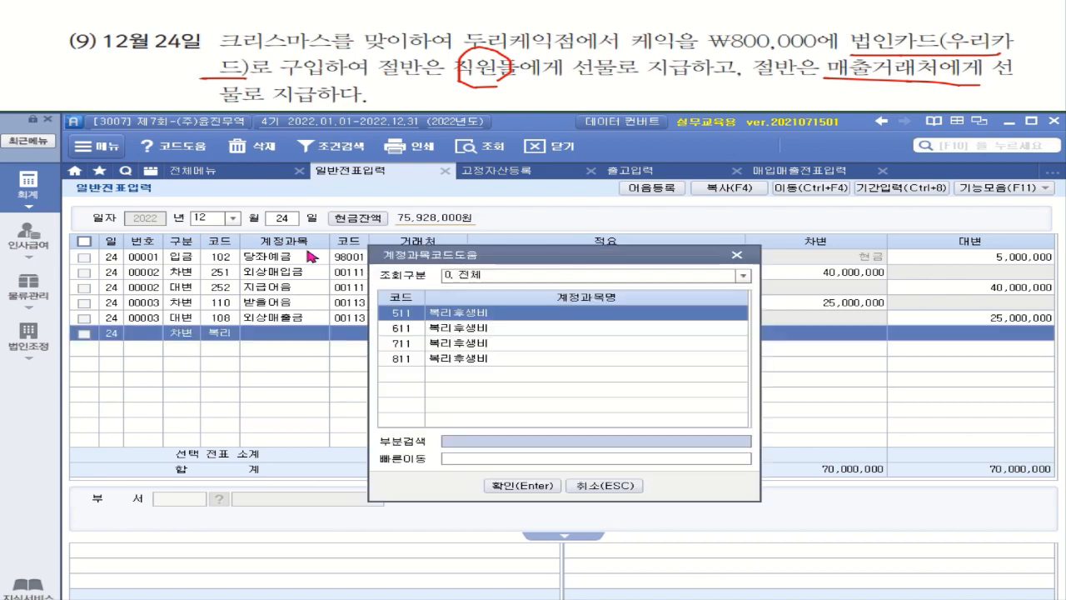
{"action": "left_click", "coordinate": [479, 358]}
{"action": "double_click", "coordinate": [476, 354]}
{"action": "double_click", "coordinate": [475, 353]}
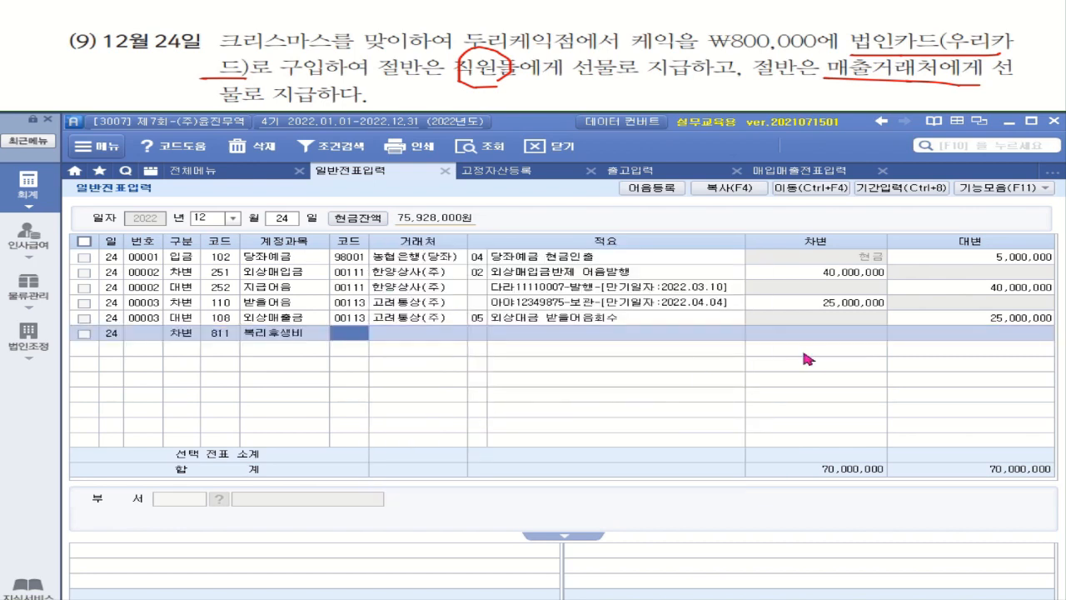
{"action": "left_click", "coordinate": [833, 337]}
{"action": "left_click", "coordinate": [833, 337]}
{"action": "type", "text": "4000000"}
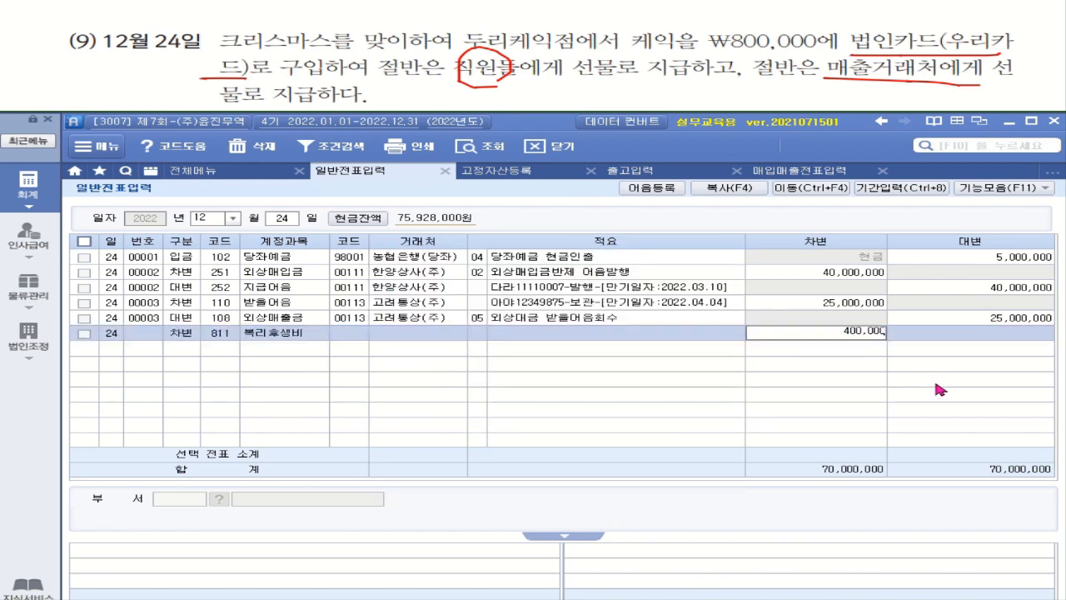
{"action": "key", "text": "Return"}
Debit 813 접대비 400,000.
{"action": "type", "text": "3"}
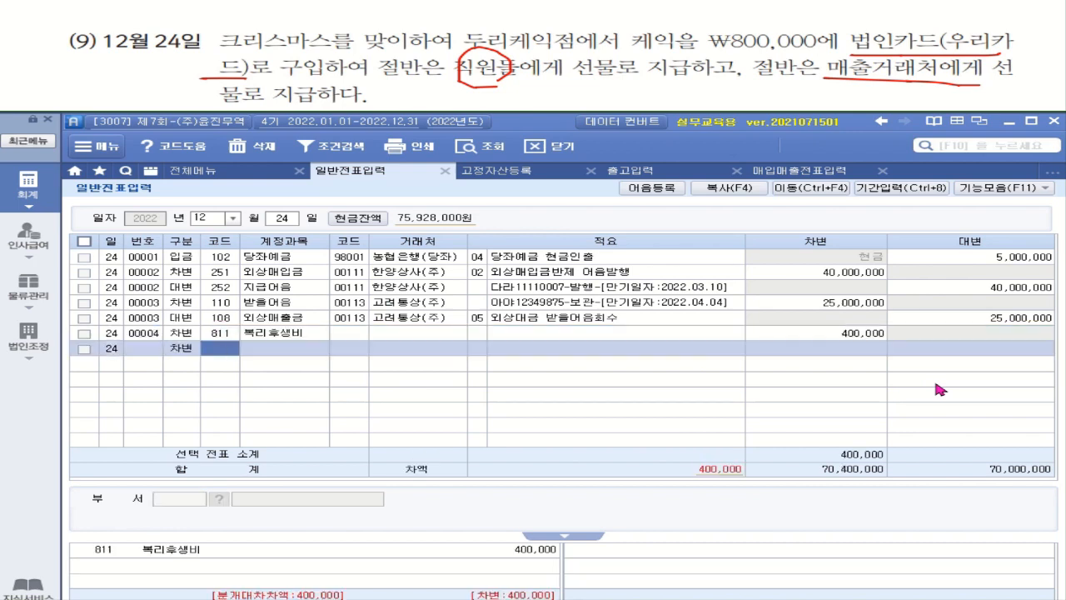
{"action": "type", "text": "접ㄷㅐ"}
{"action": "key", "text": "Return"}
{"action": "double_click", "coordinate": [482, 358]}
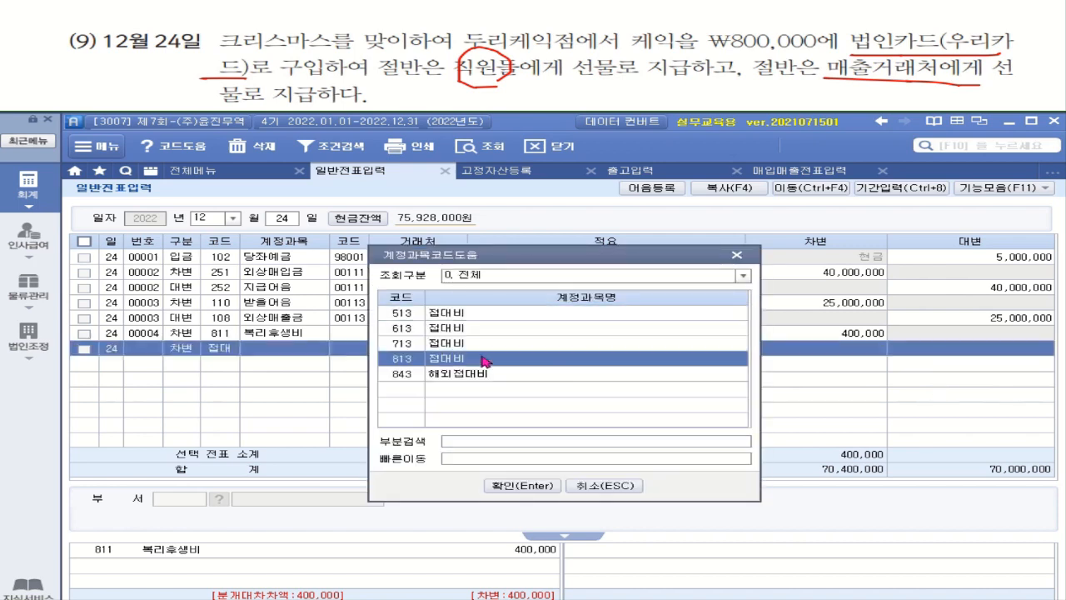
{"action": "left_click", "coordinate": [847, 351]}
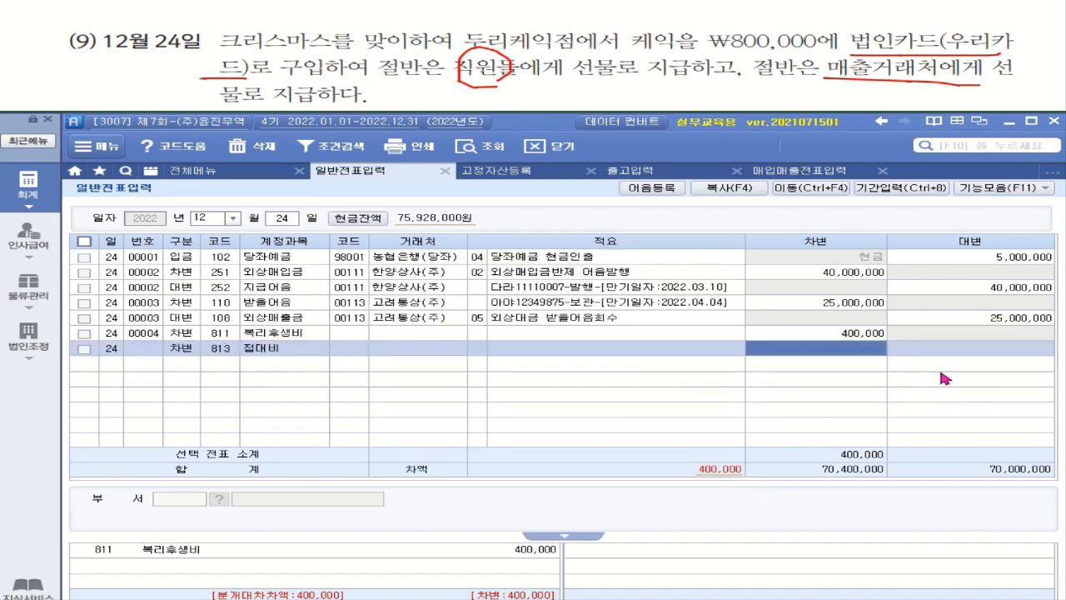
{"action": "type", "text": "400000"}
{"action": "key", "text": "Return"}
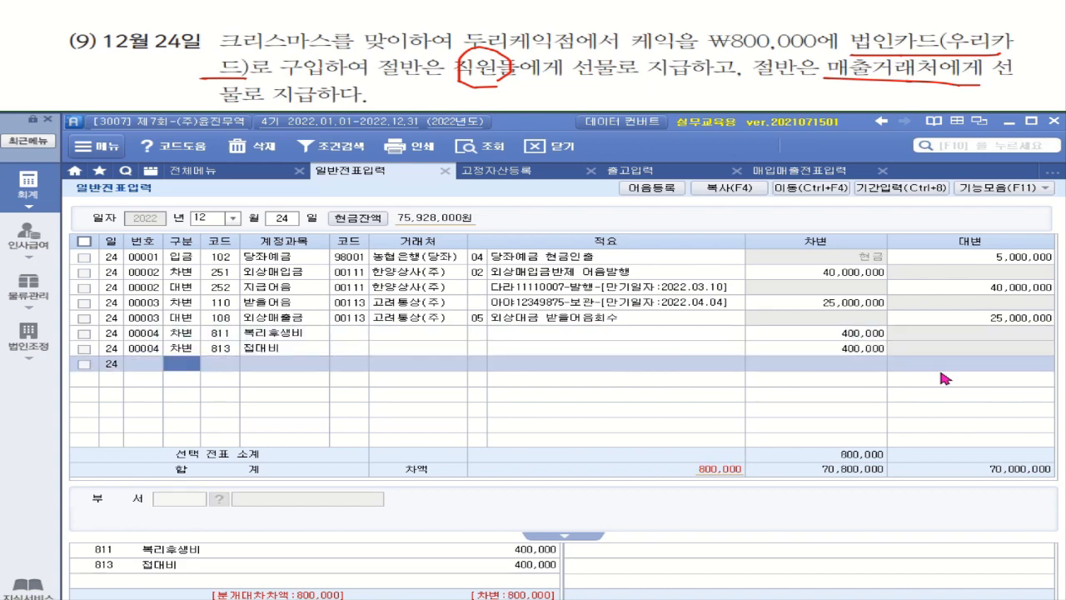
Credit 253 미지급금 800,000 to partner 99602 우리카드(법인).
{"action": "key", "text": "4"}
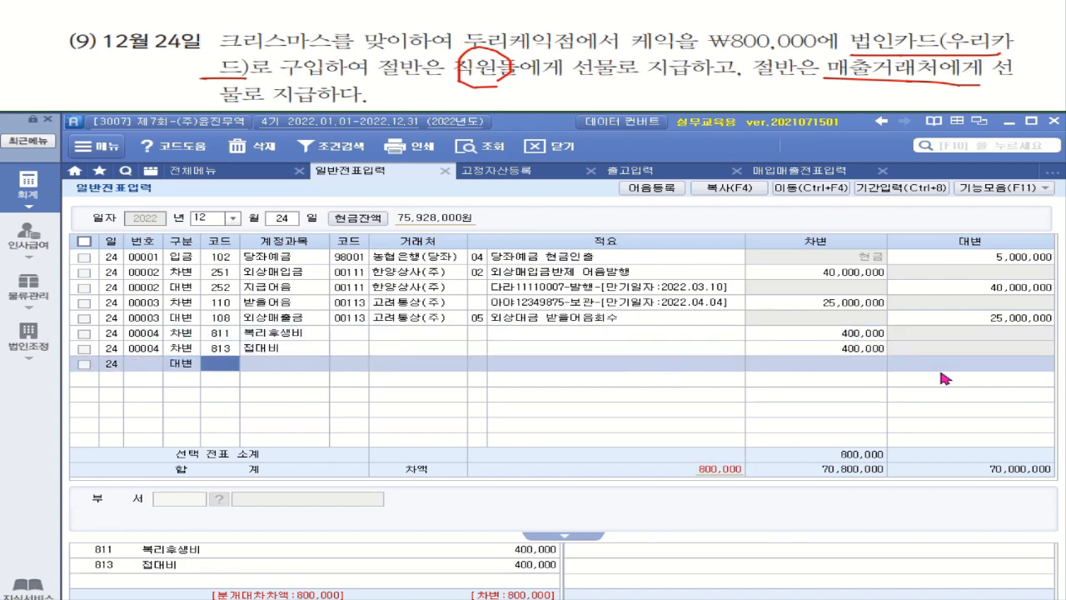
{"action": "type", "text": "미지"}
{"action": "key", "text": "Return"}
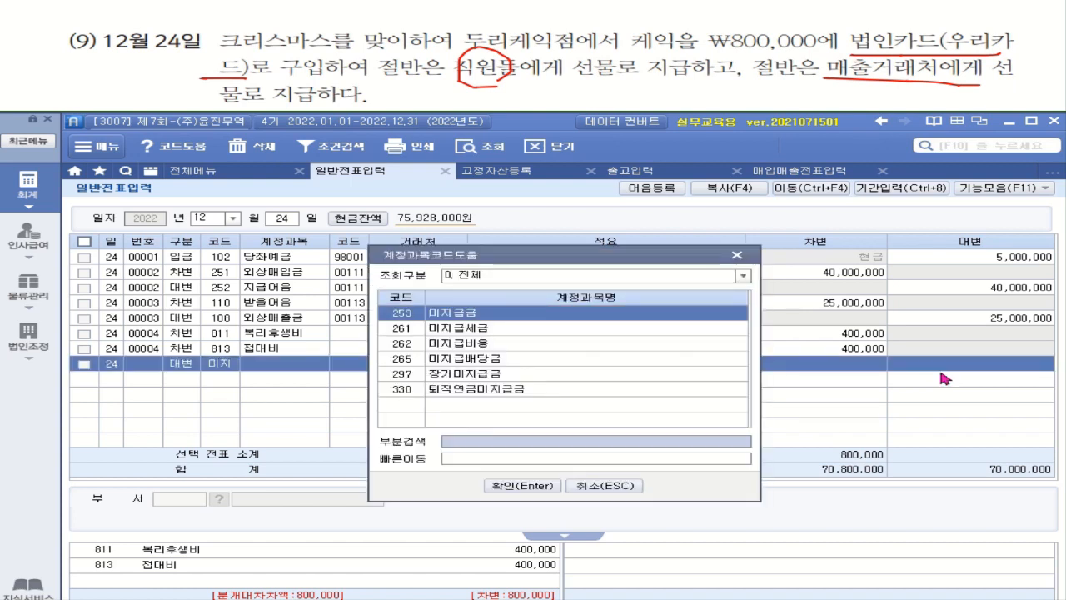
{"action": "key", "text": "Return"}
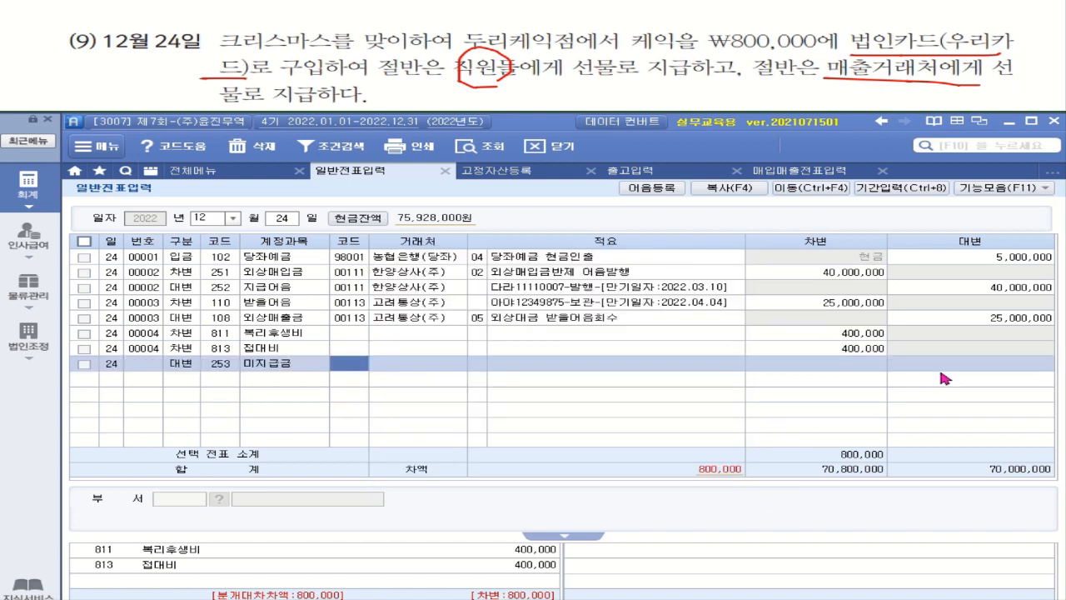
{"action": "type", "text": "우리"}
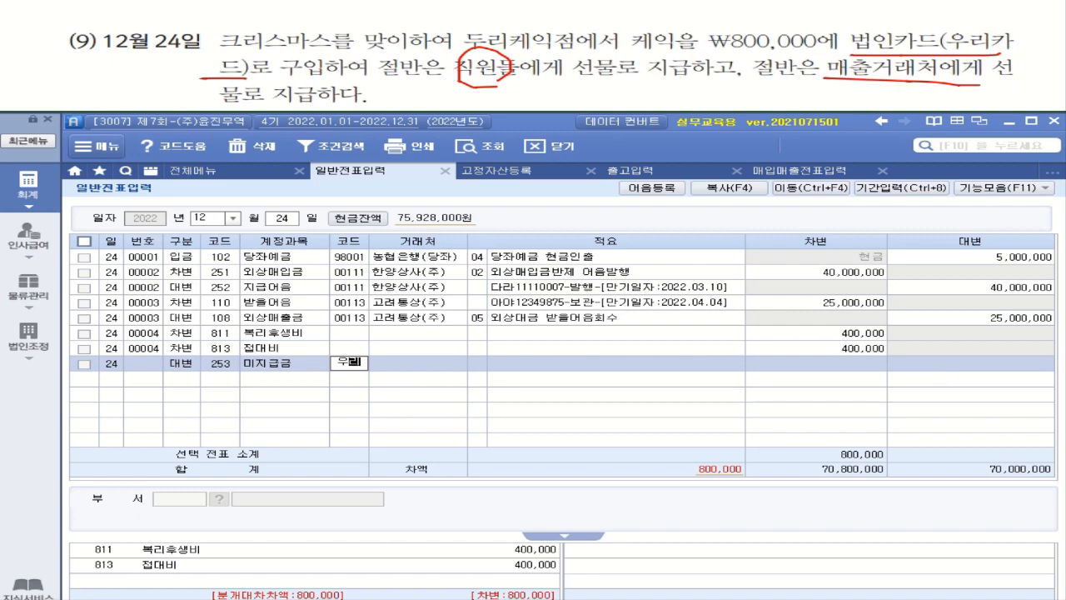
{"action": "key", "text": "Return"}
{"action": "key", "text": "Down"}
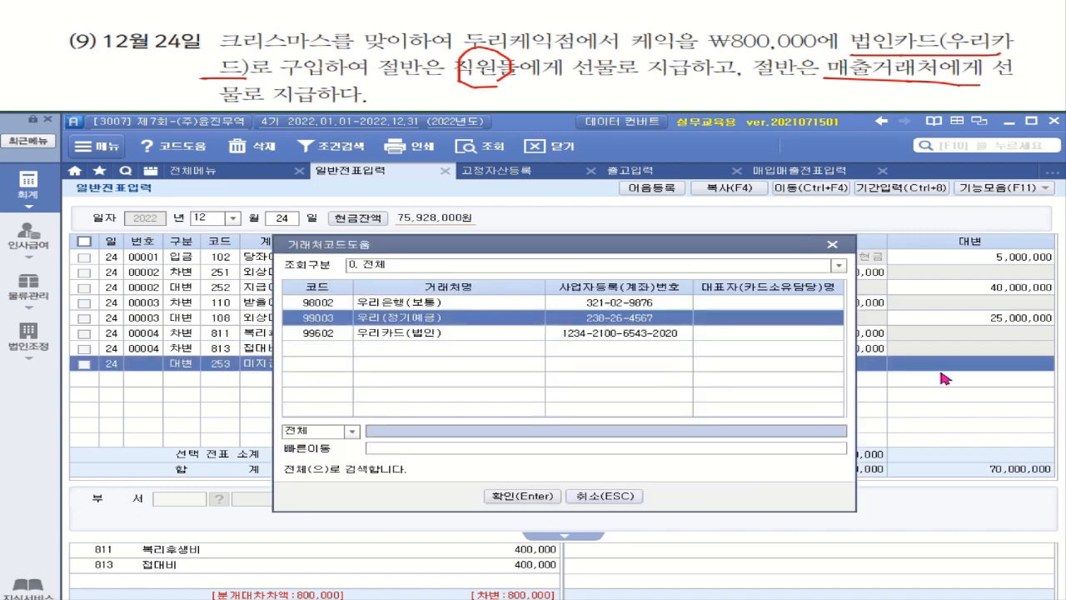
{"action": "key", "text": "Down"}
{"action": "key", "text": "Return"}
{"action": "left_click", "coordinate": [1043, 363]}
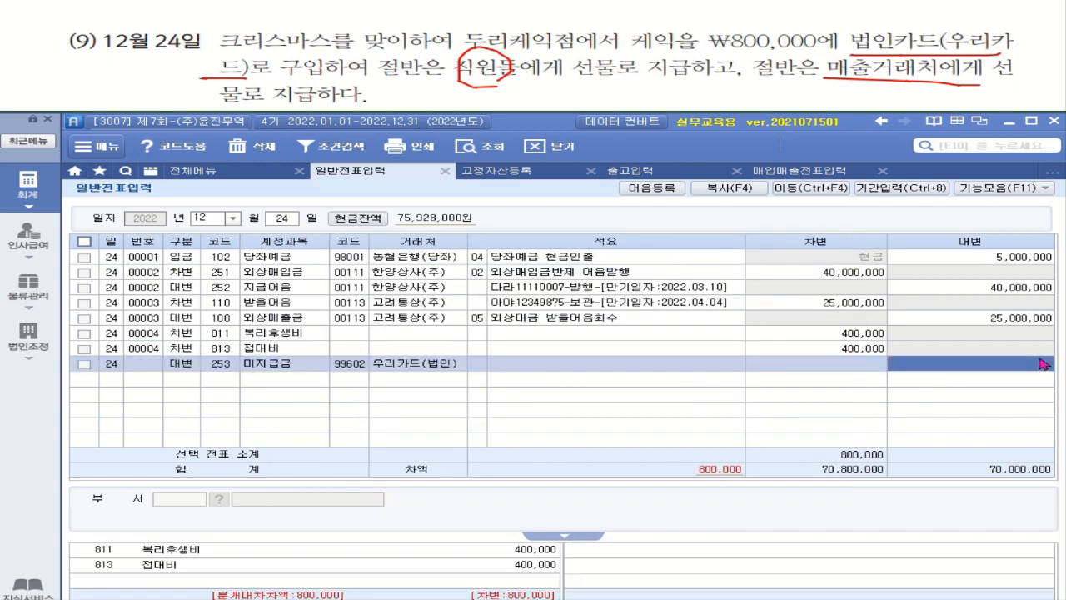
{"action": "type", "text": "8000000"}
{"action": "key", "text": "Return"}
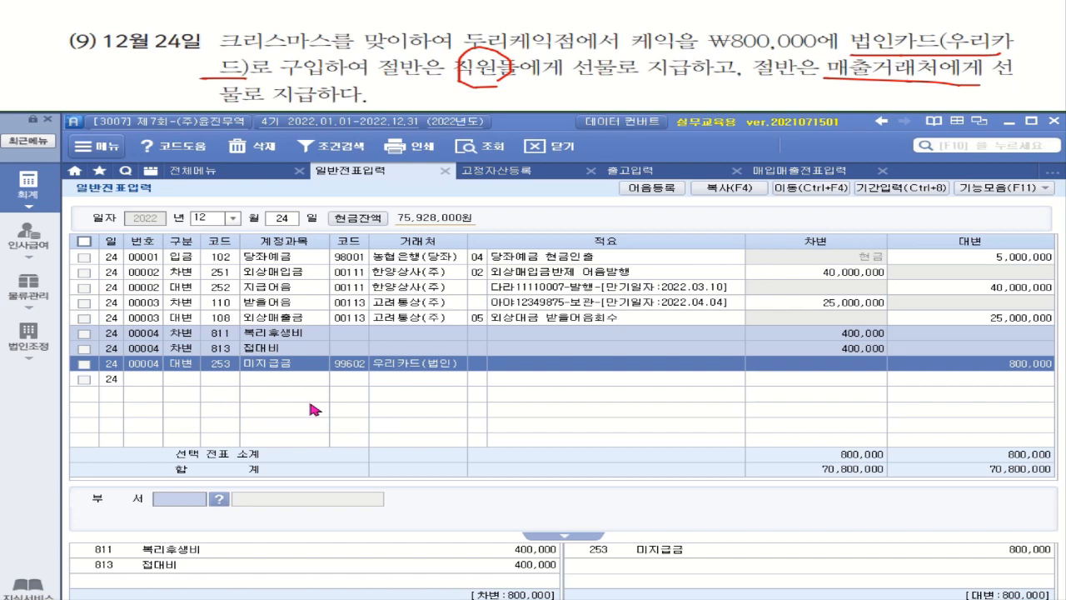
{"action": "key", "text": "ctrl"}
{"action": "key", "text": "ctrl"}
{"action": "key", "text": "ctrl"}
{"action": "key", "text": "ctrl"}
{"action": "key", "text": "ctrl"}
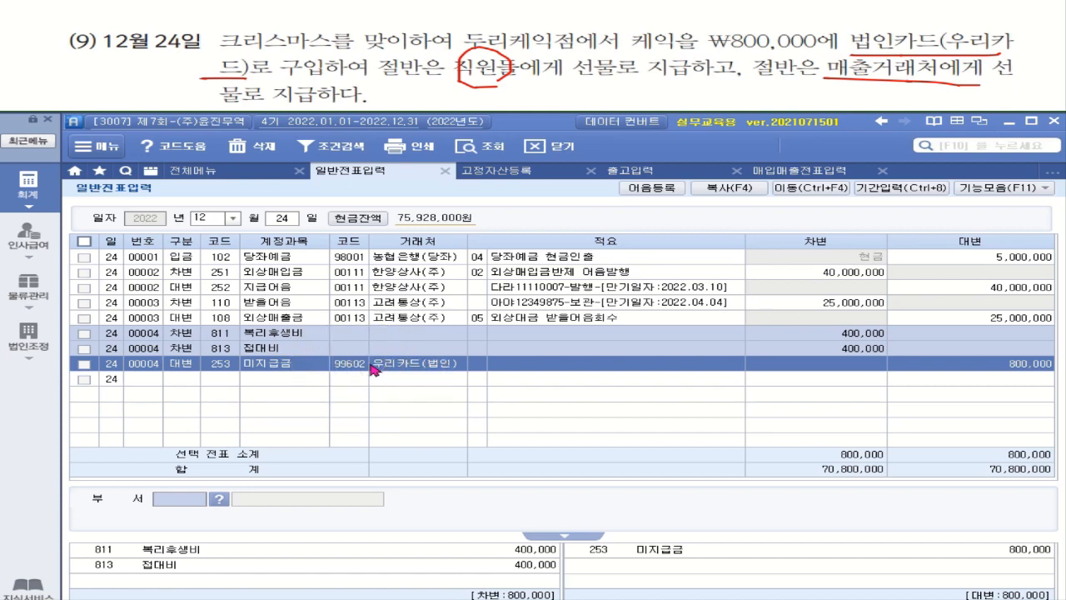